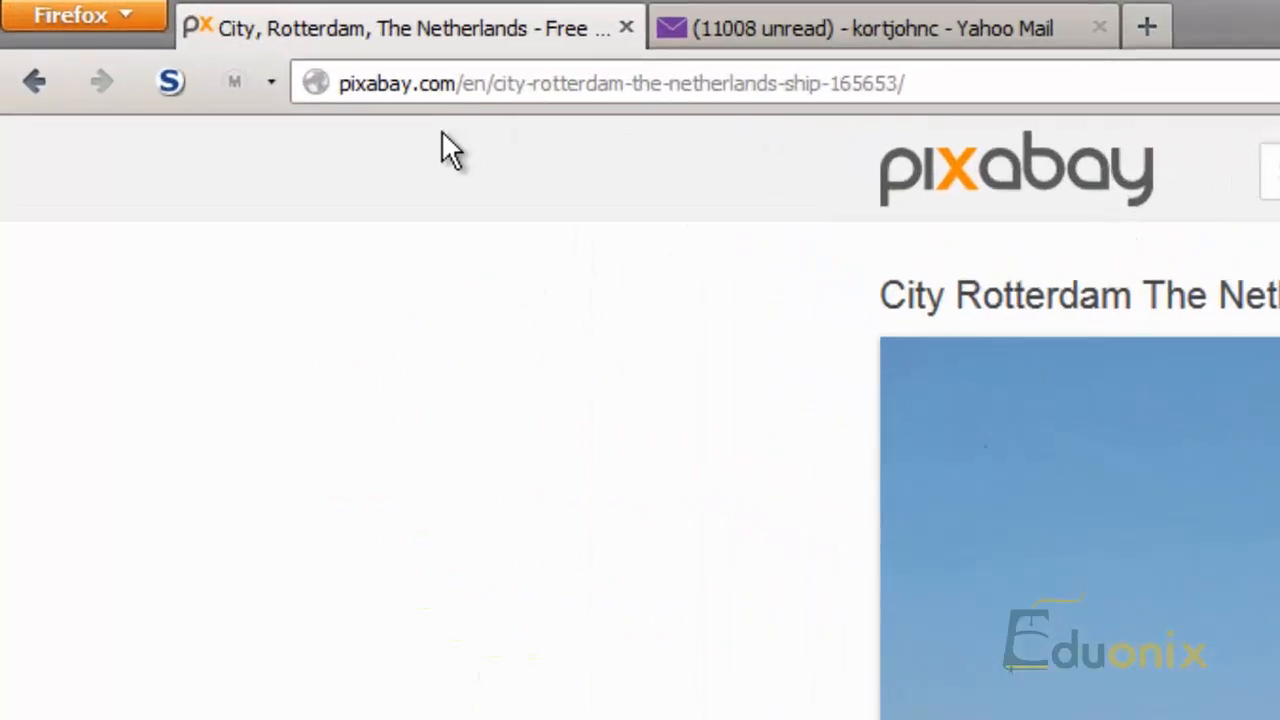
Step: Download the Rotterdam city photo as the 2592 x 1944 JPG, opening it with Windows Live Photo Gallery
drag(452, 83, 289, 110)
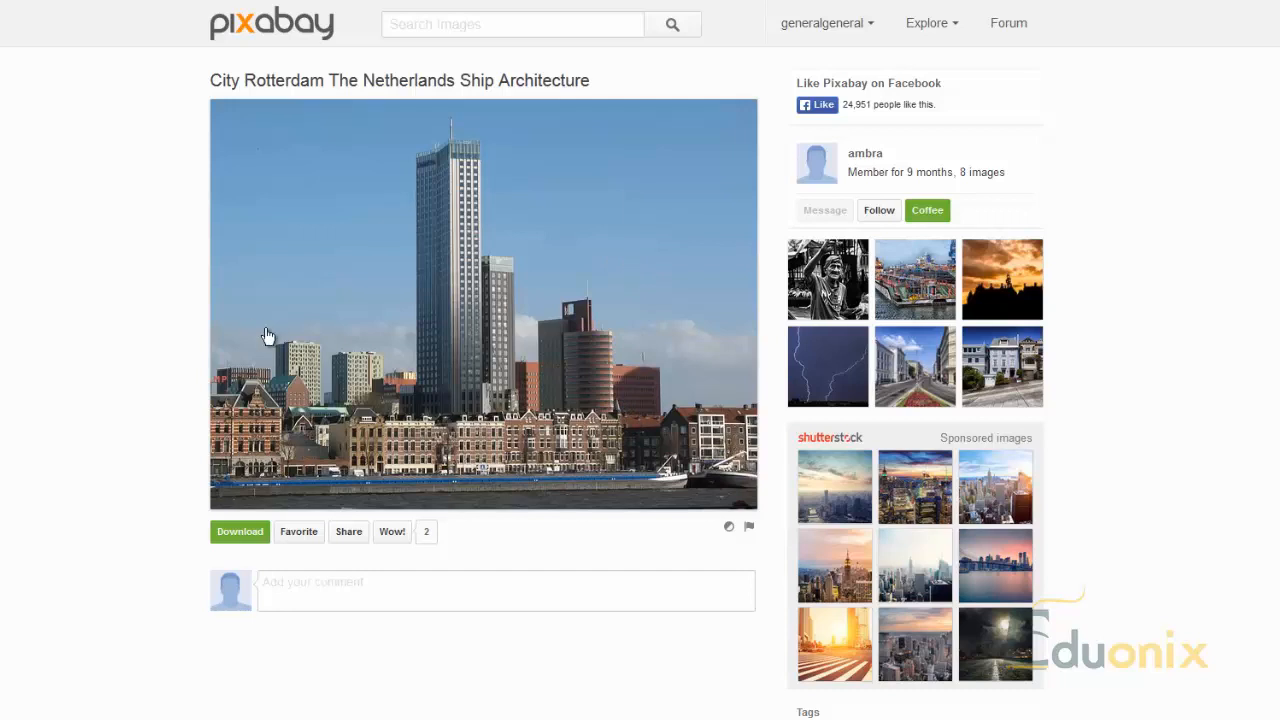
click(362, 404)
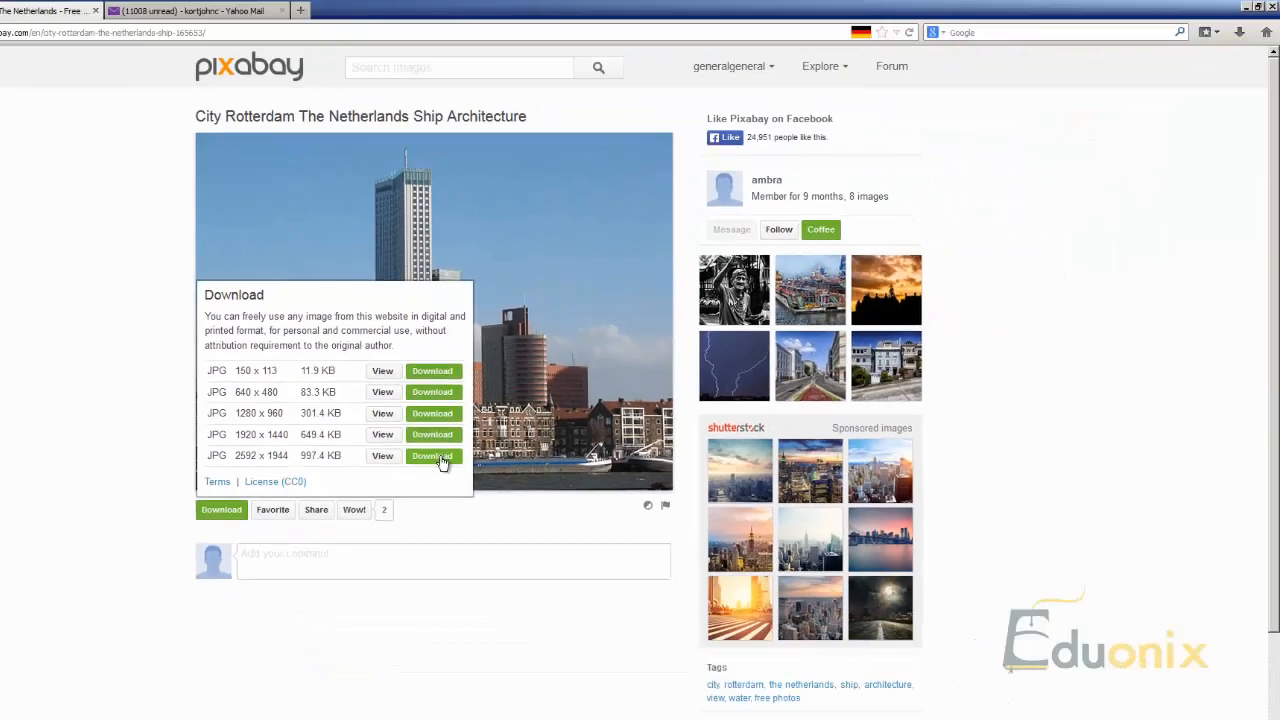
click(441, 460)
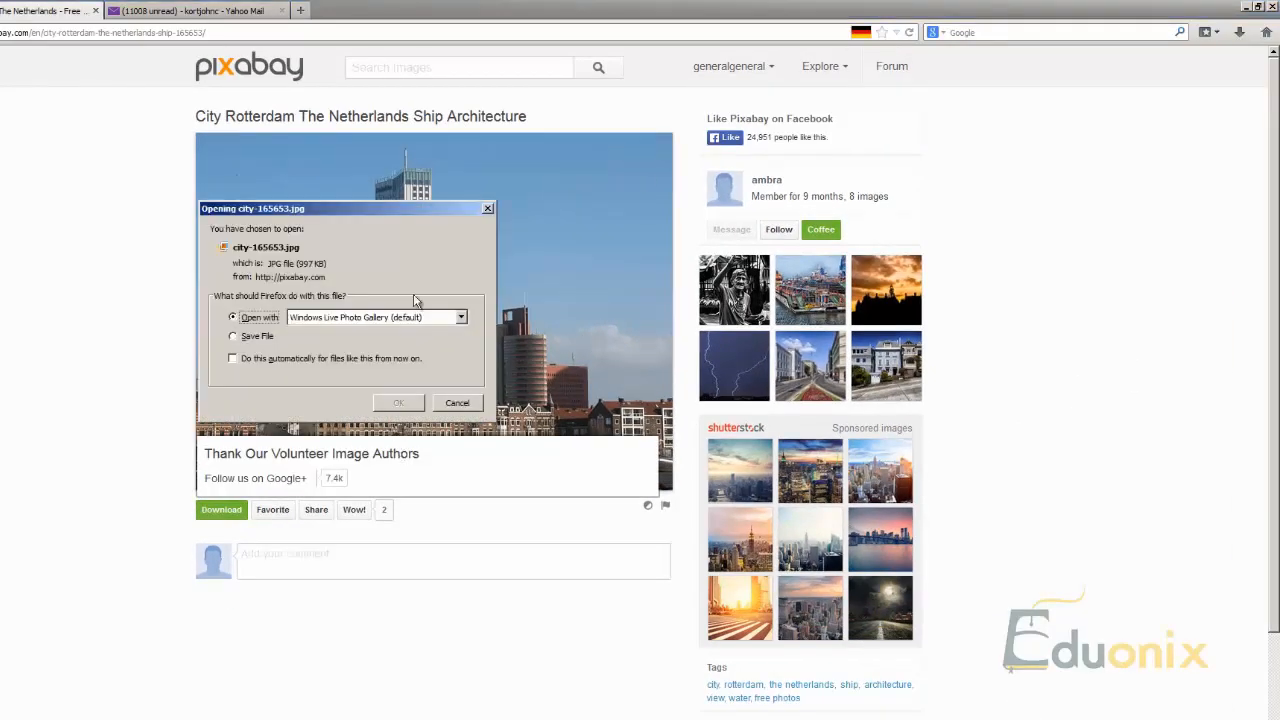
click(396, 403)
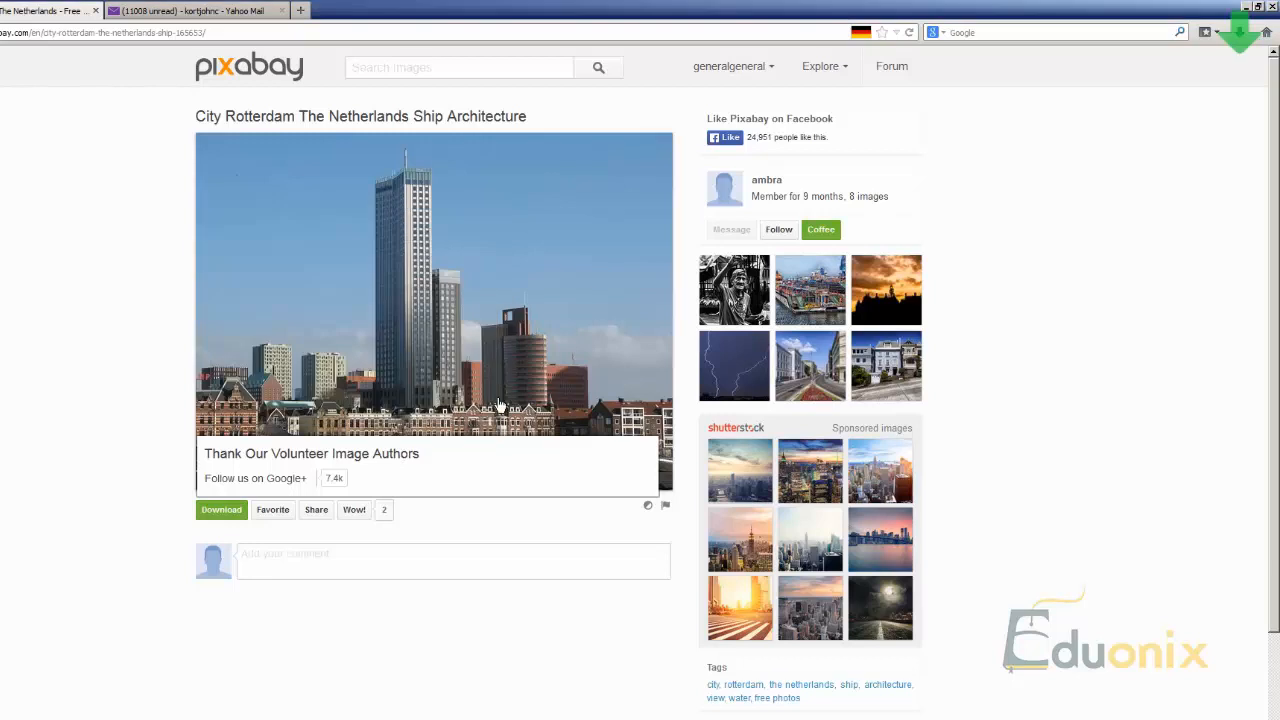
click(1240, 36)
click(1024, 91)
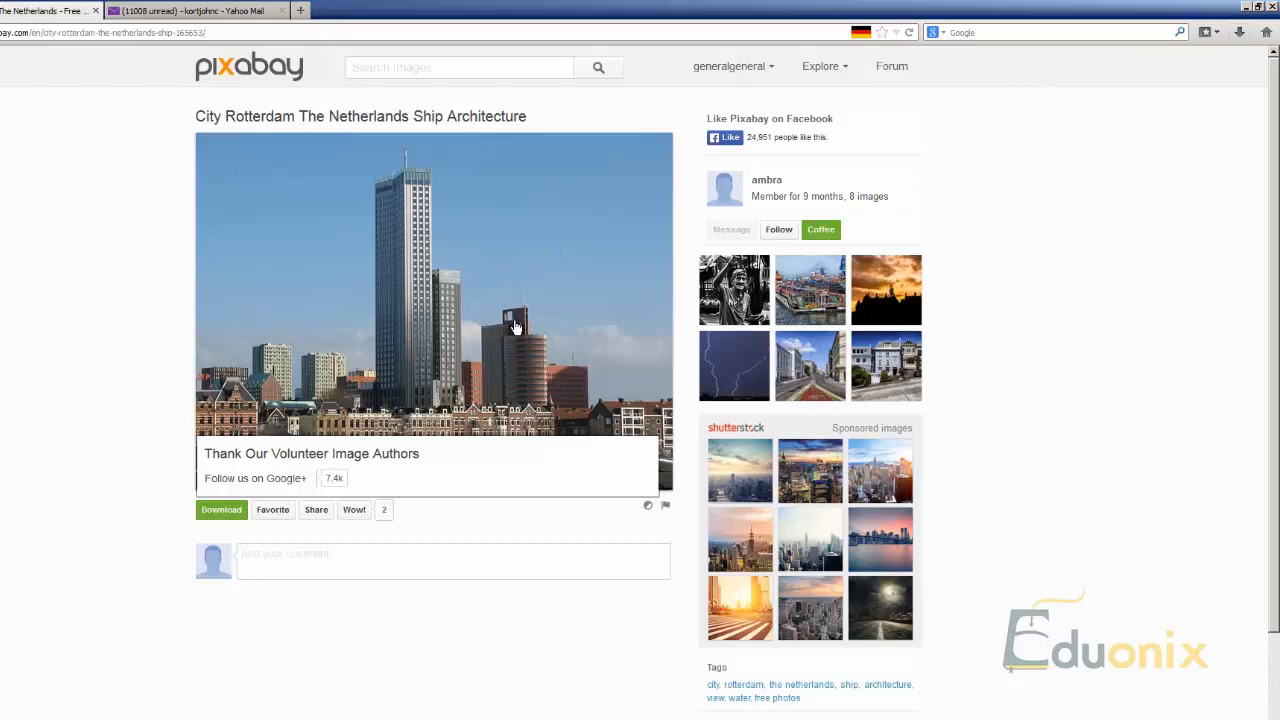
Step: View the 2592 x 1944 JPG of the city photo at full size and copy the image to the clipboard
right_click(370, 368)
click(226, 510)
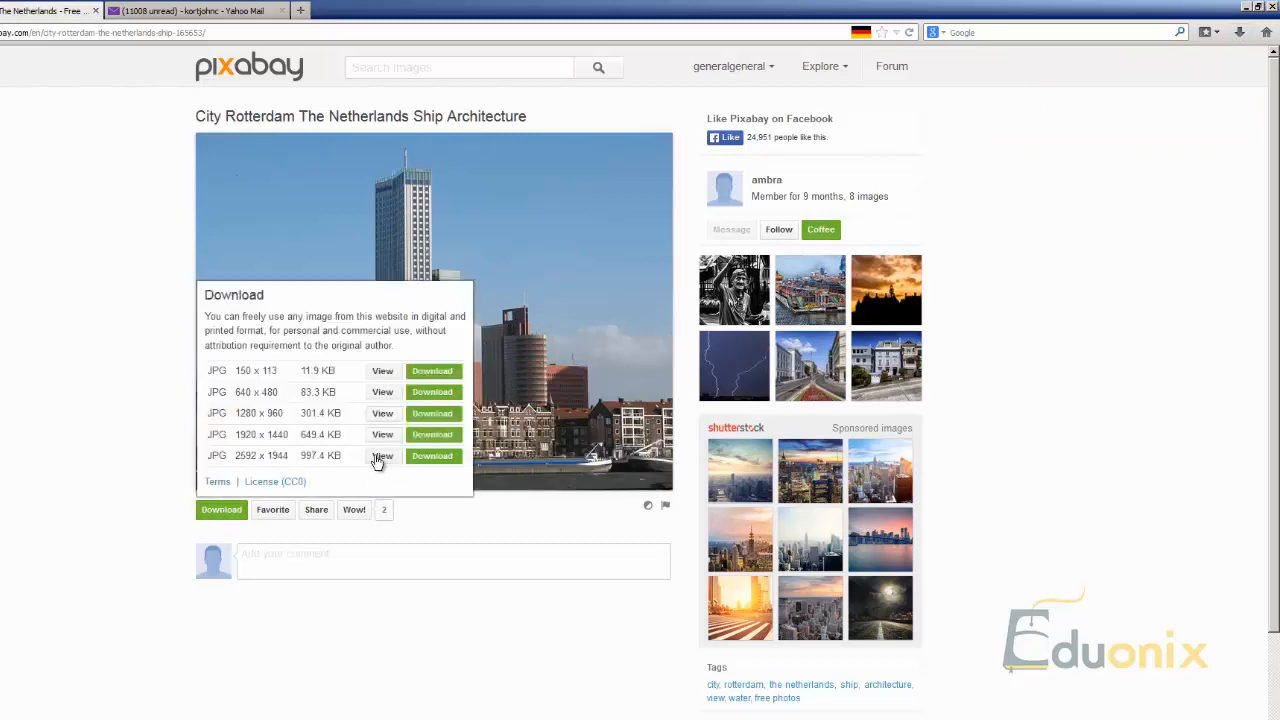
click(380, 453)
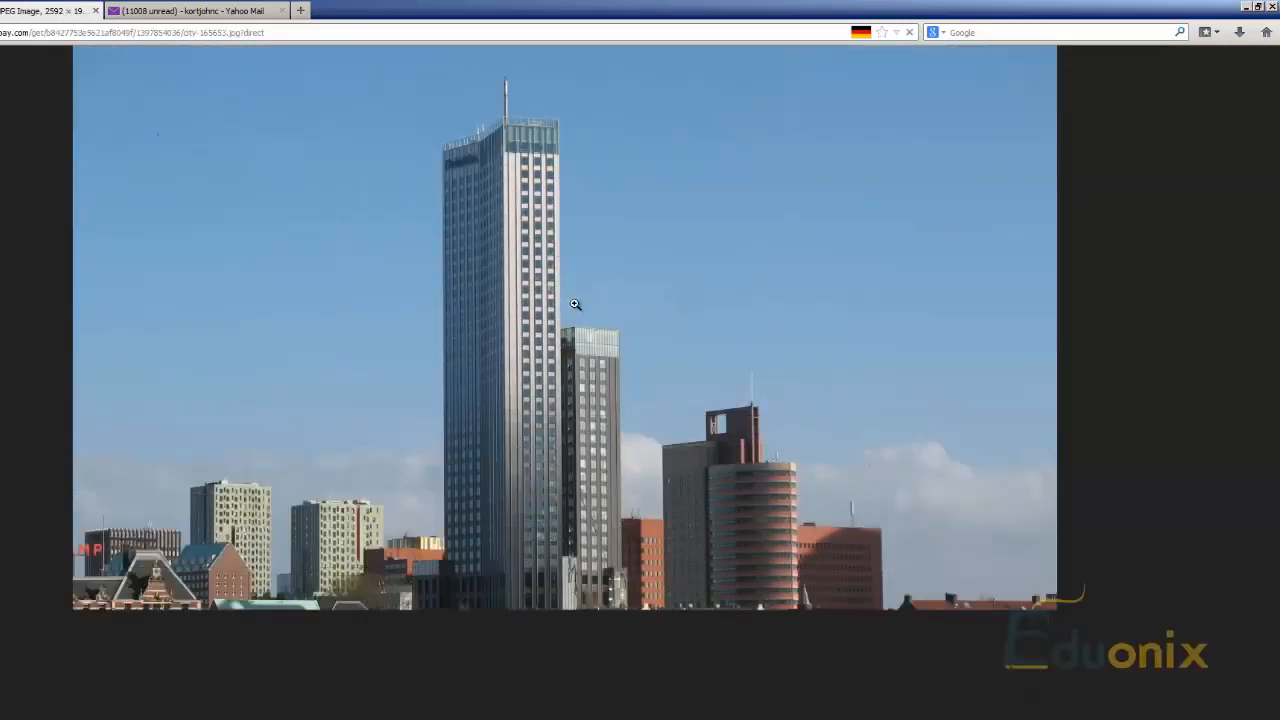
right_click(620, 305)
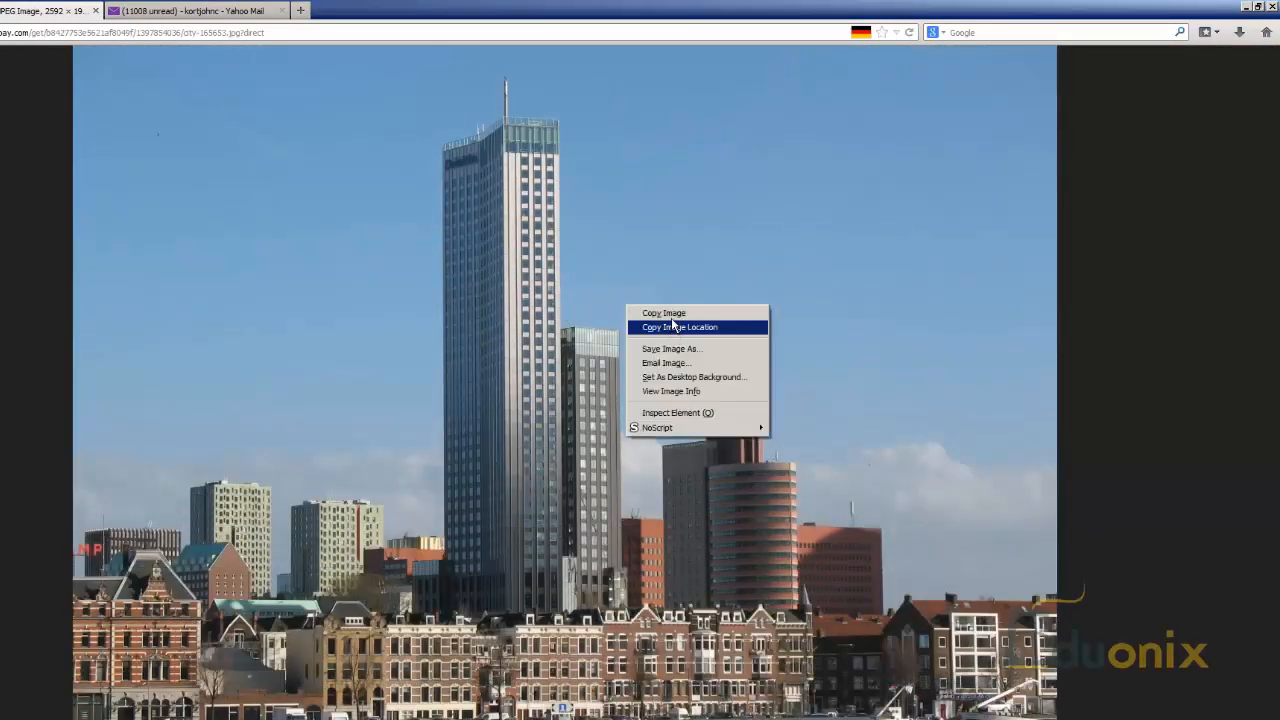
click(640, 334)
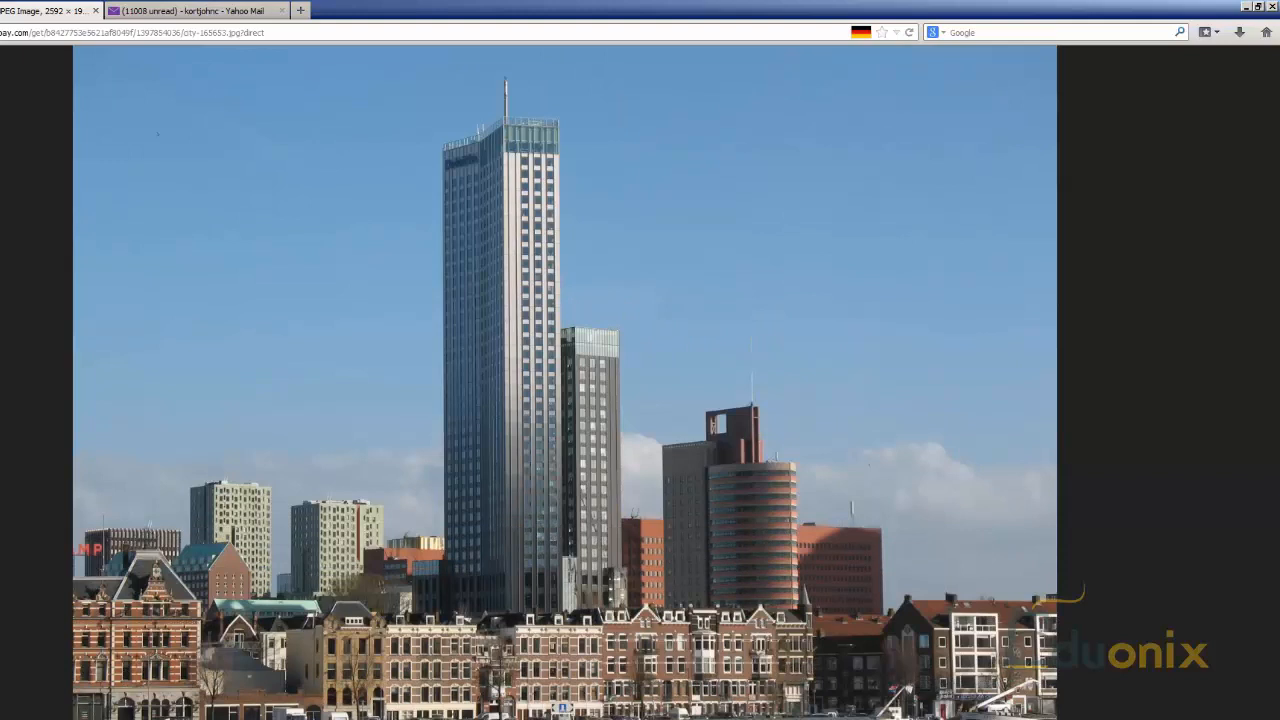
Step: Switch to Photoshop and create a new document from the Clipboard preset, 2592 x 1944 pixels, RGB, white background
click(430, 718)
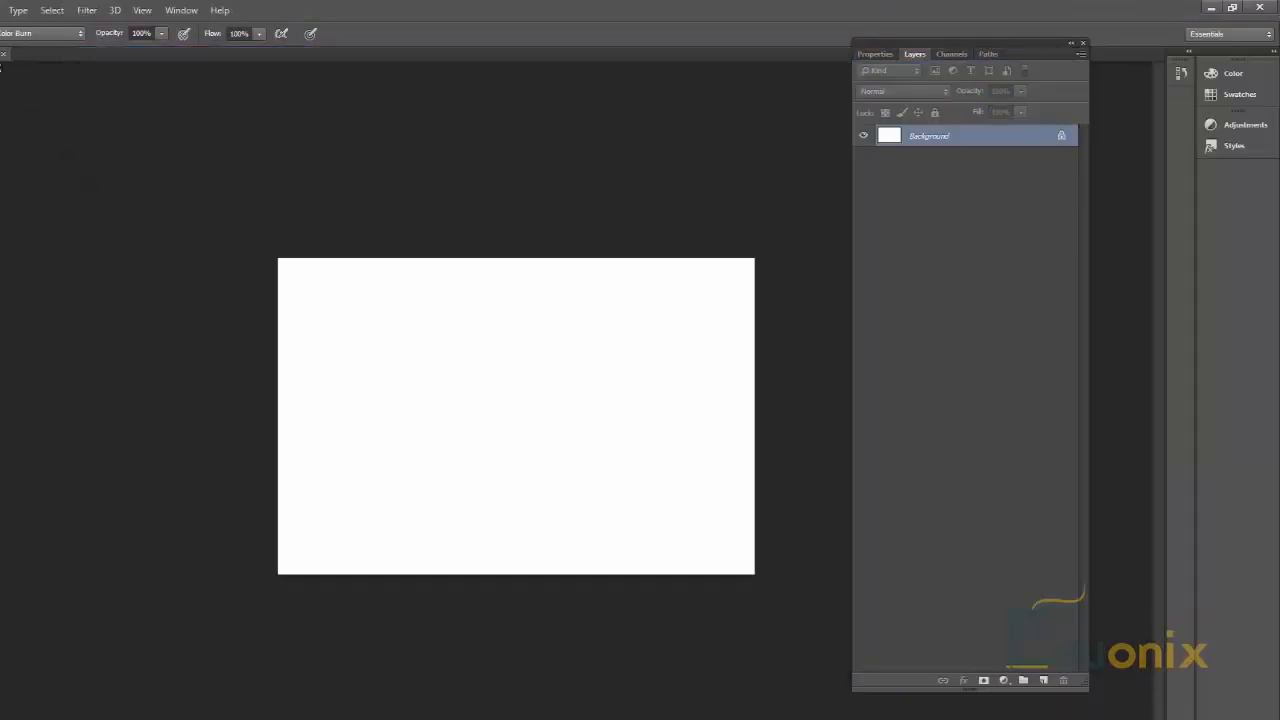
click(0, 10)
click(2, 25)
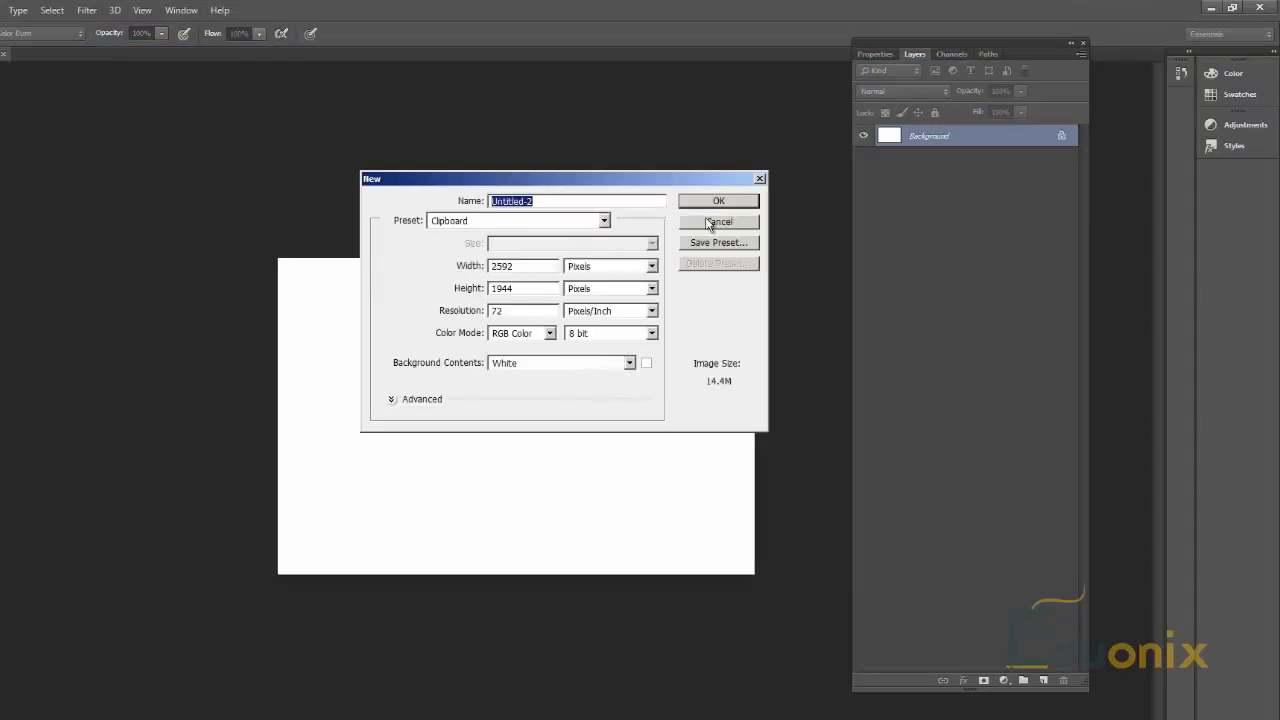
drag(652, 188, 609, 295)
click(672, 309)
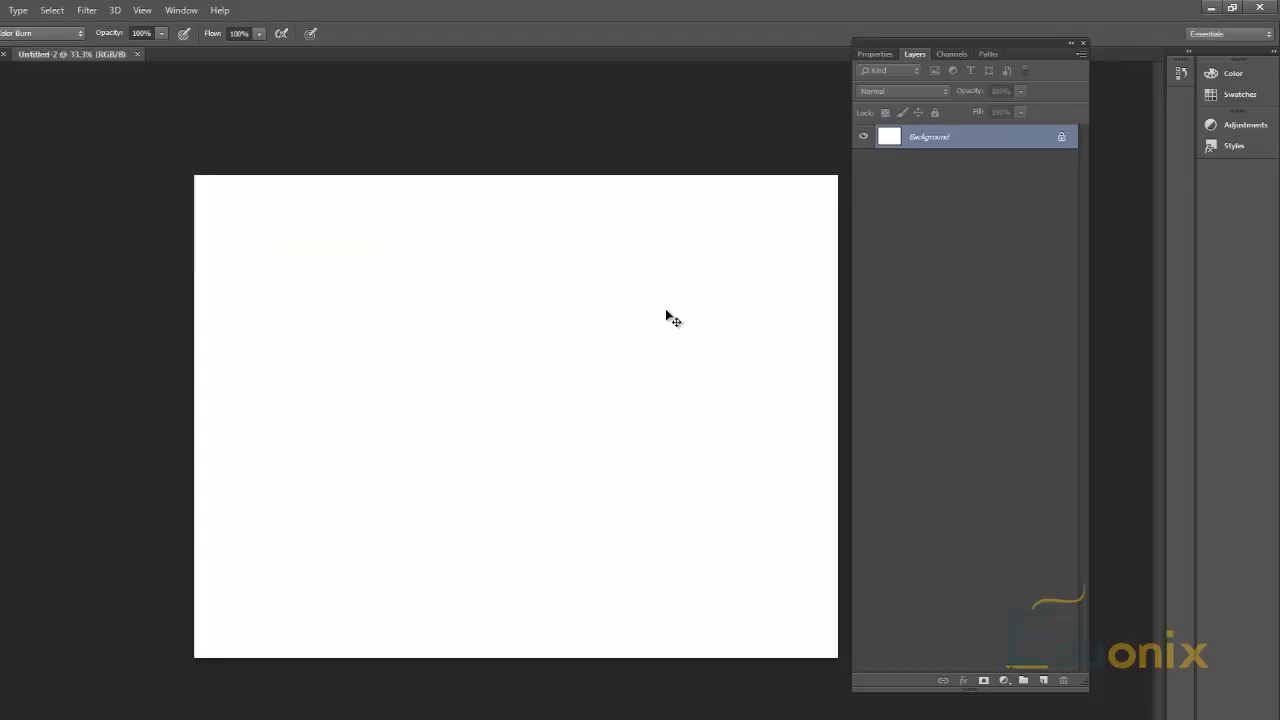
Step: Paste the copied city photo as a new layer and toggle that layer's visibility off and back on
key(ctrl+v)
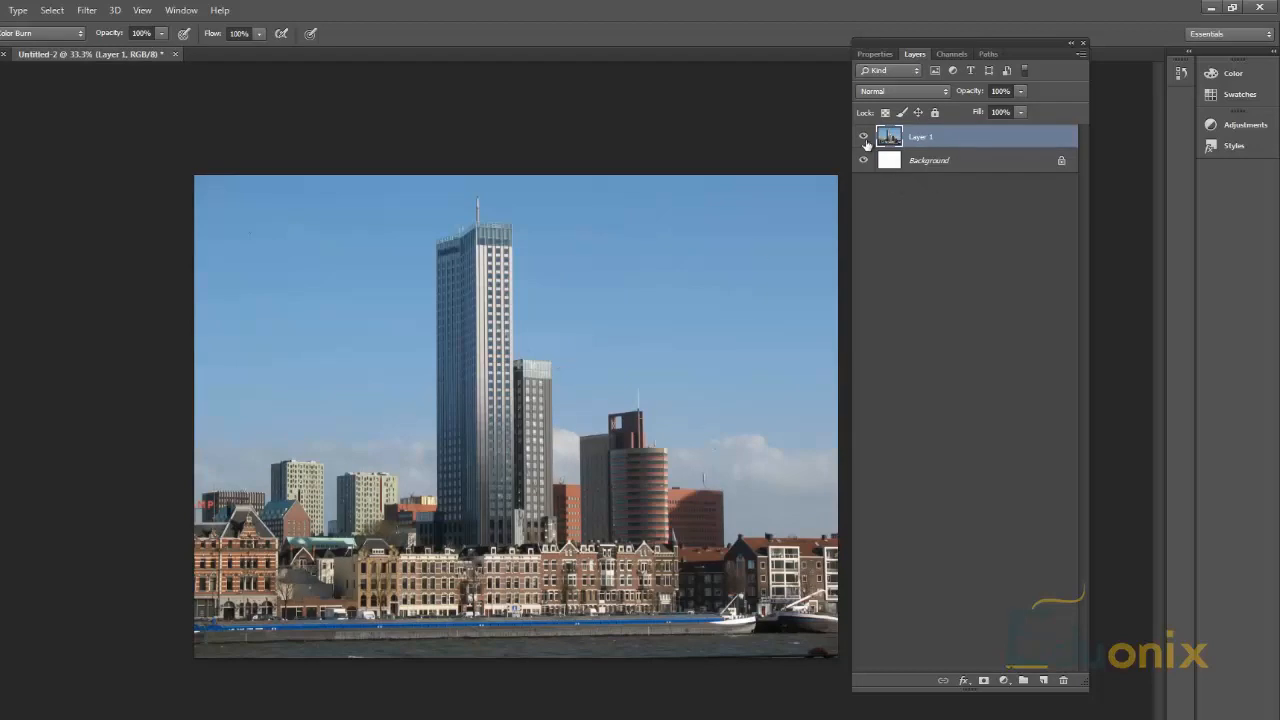
click(864, 137)
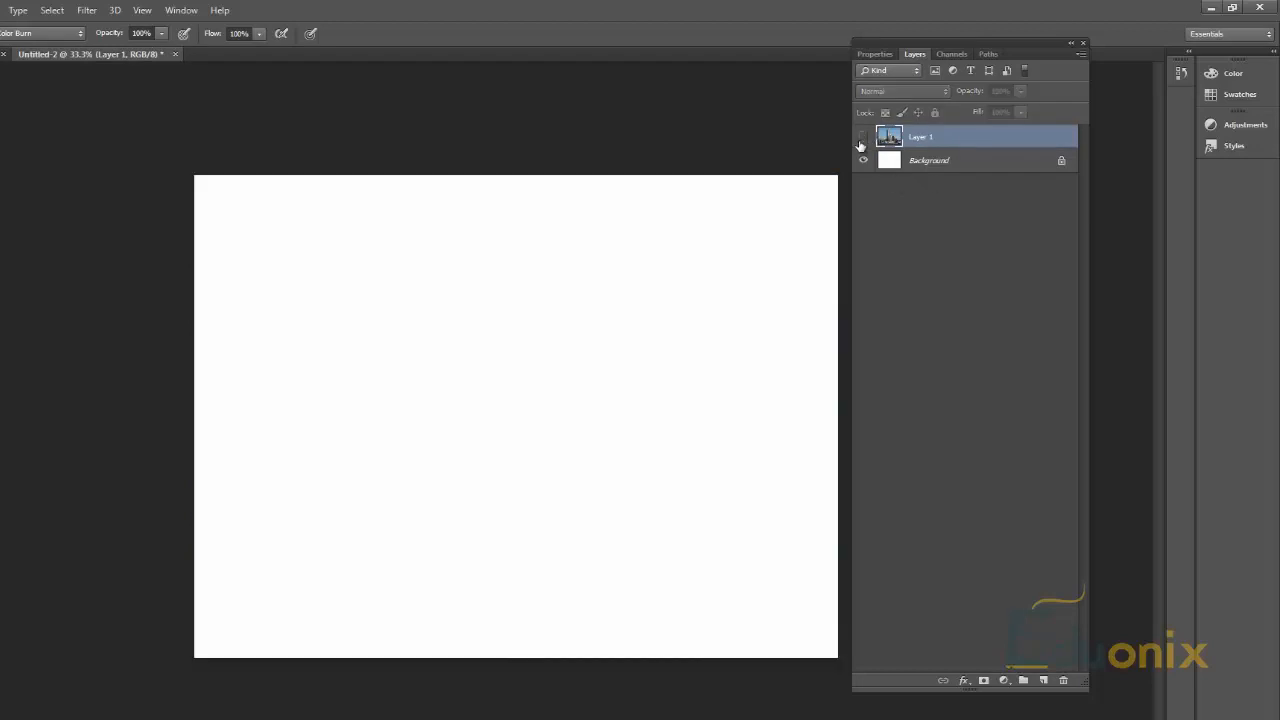
click(864, 137)
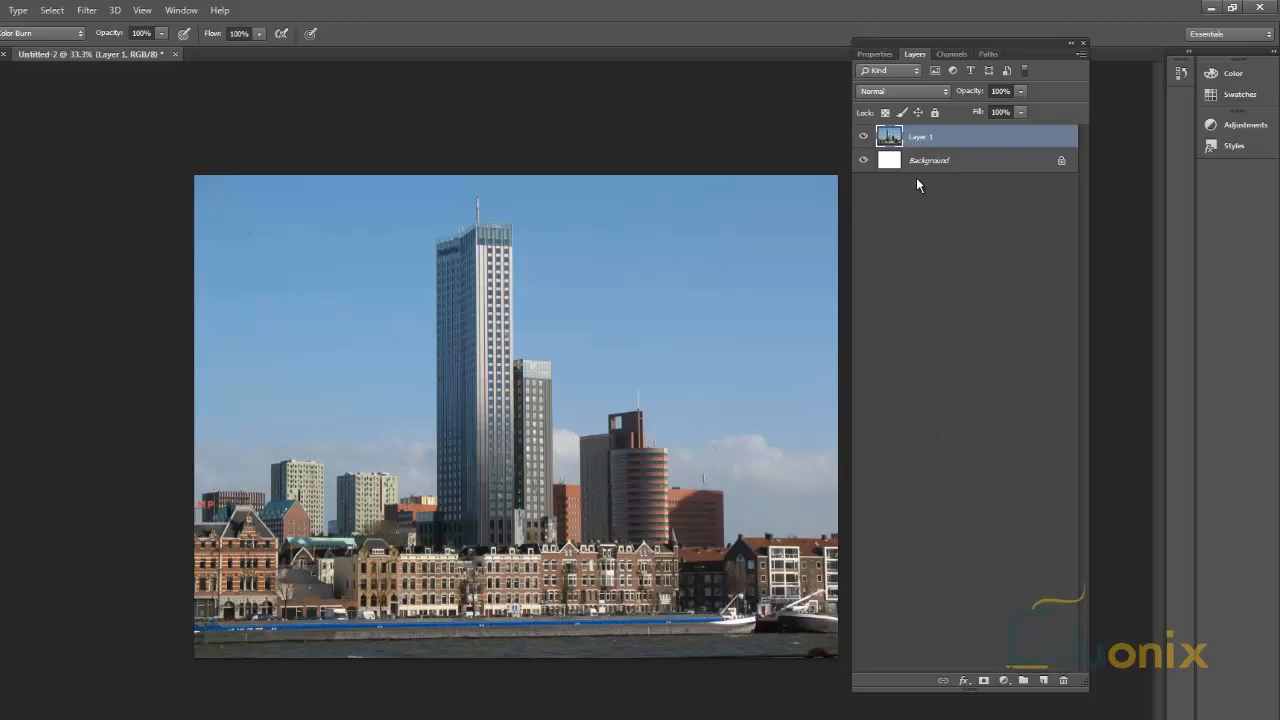
Step: Duplicate Layer 1 within the same document as Layer 1 copy
right_click(937, 137)
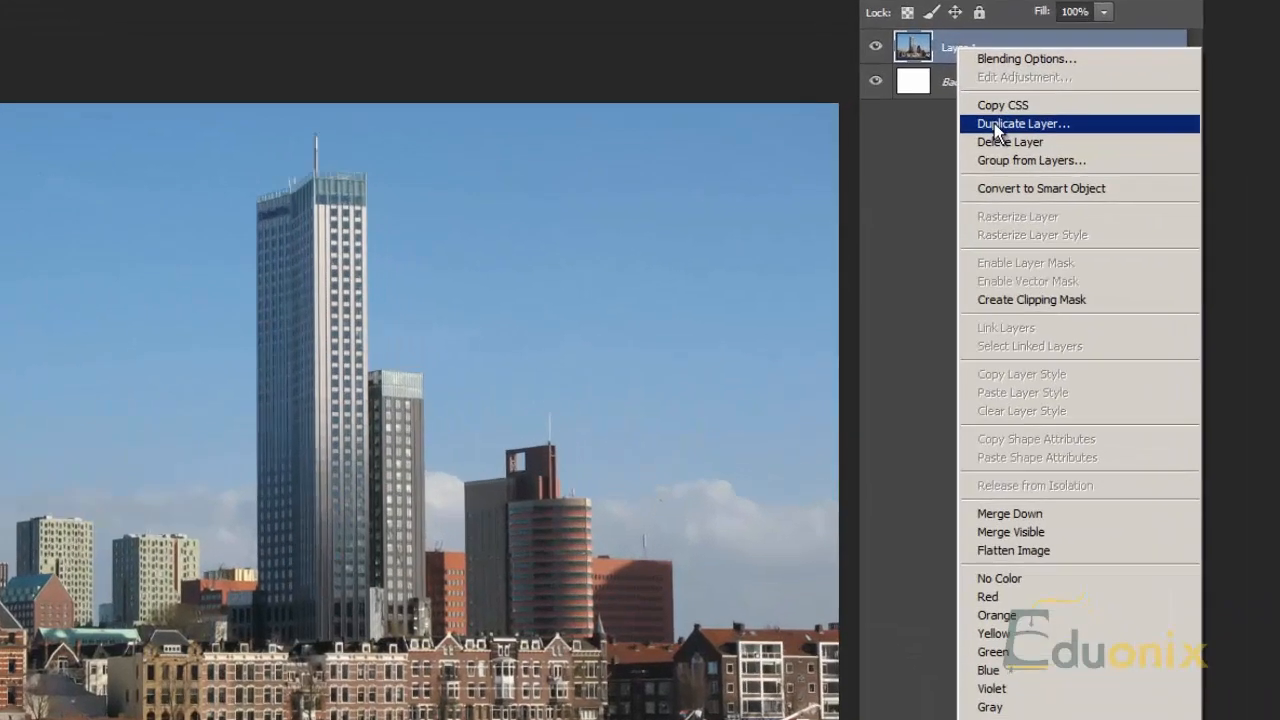
click(984, 167)
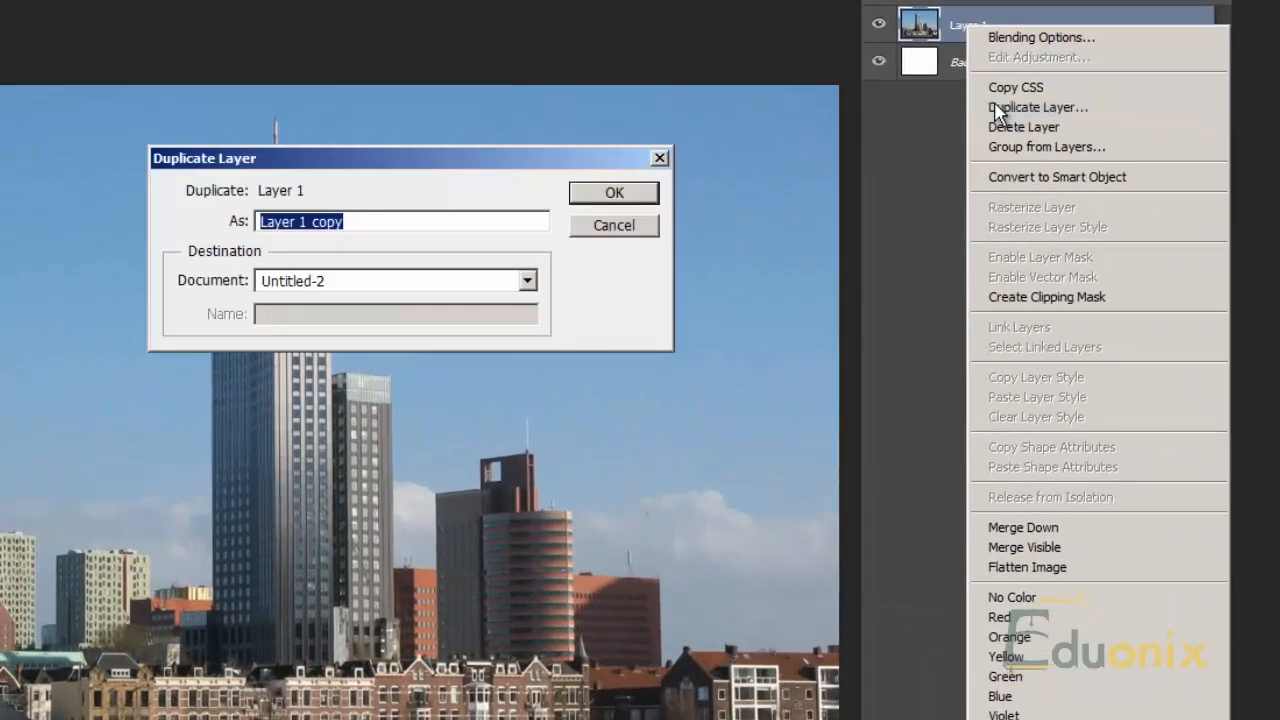
click(614, 195)
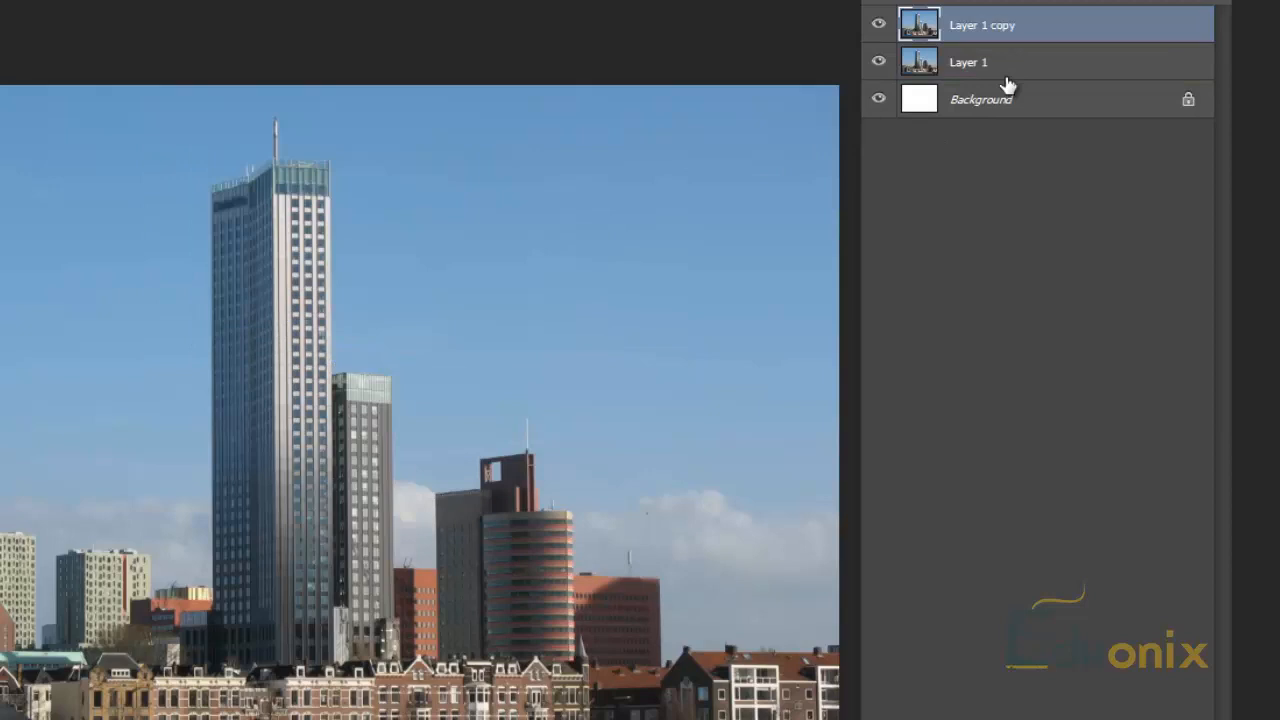
Step: Lock all of Layer 1 and delete the white Background layer
click(1057, 56)
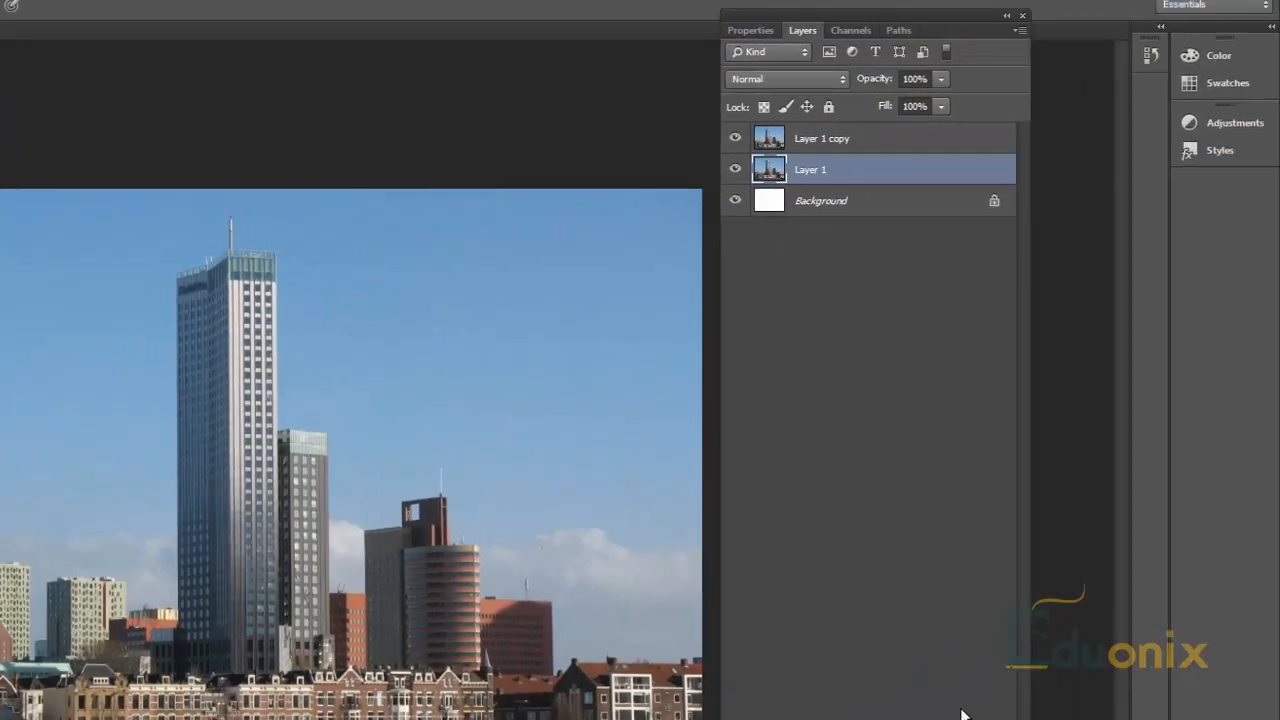
click(829, 107)
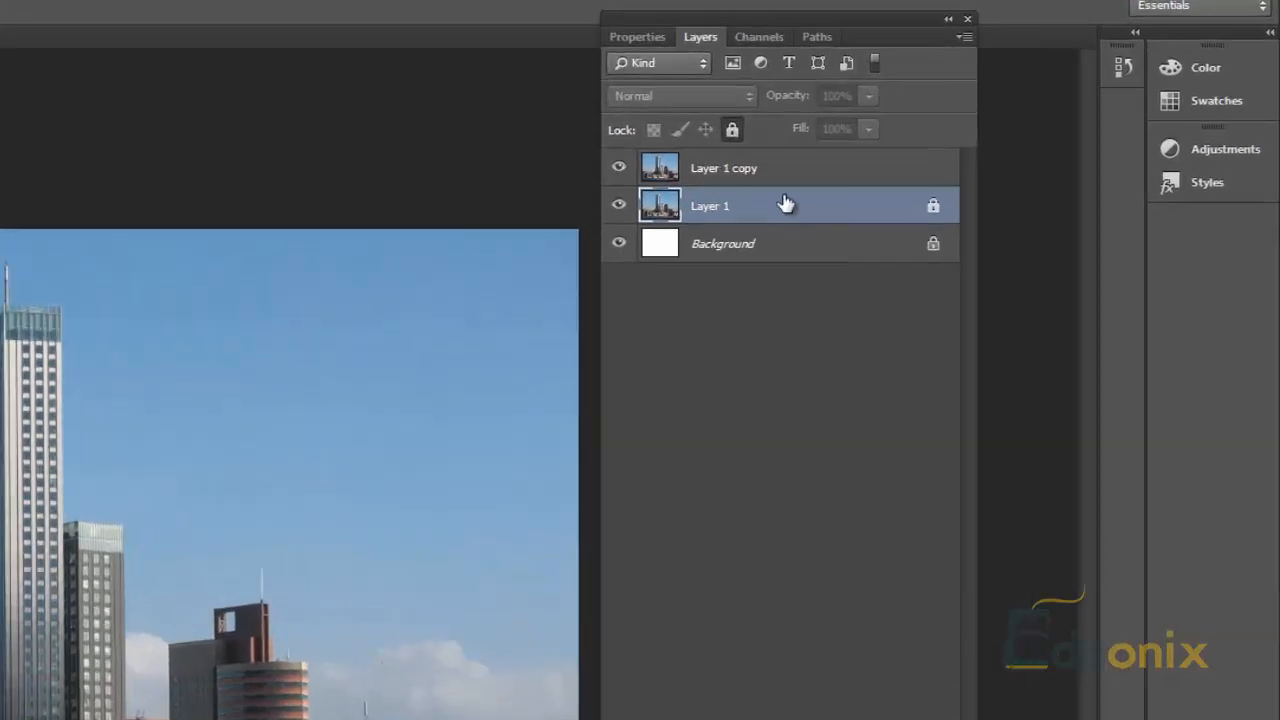
click(850, 202)
key(Delete)
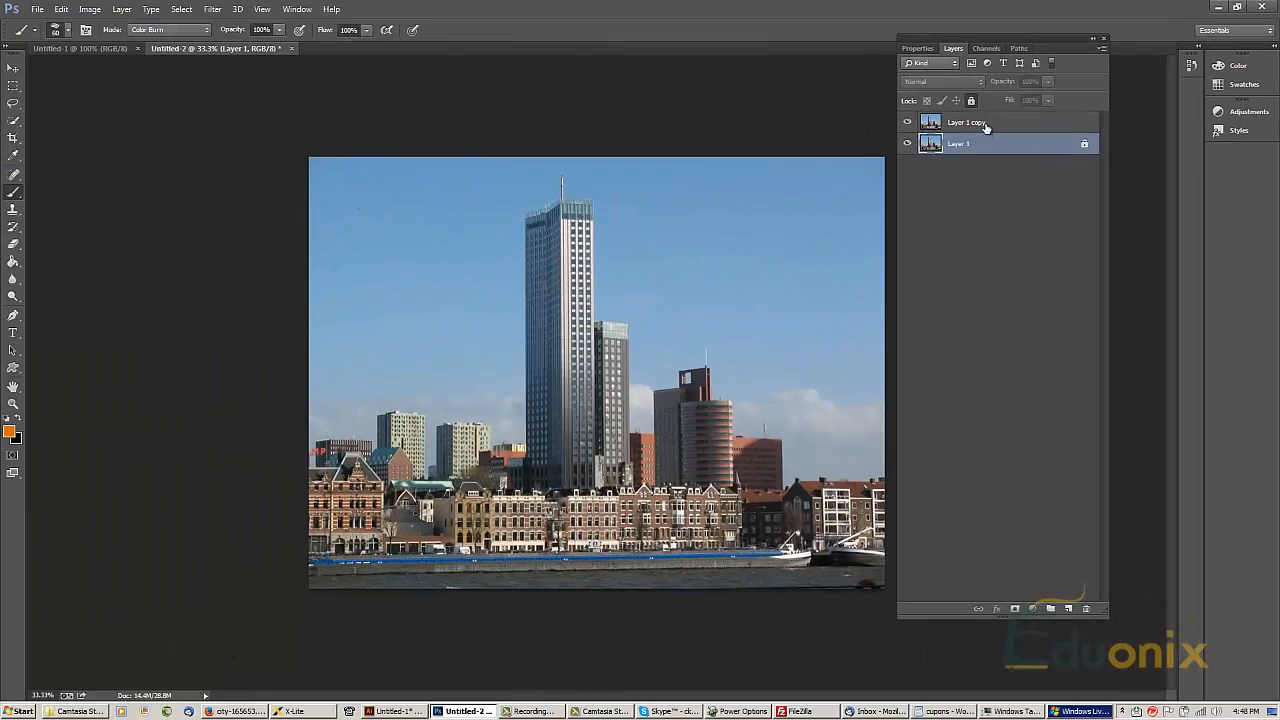
Step: Set the blend mode of Layer 1 copy to Linear Burn
click(985, 125)
click(987, 142)
click(990, 128)
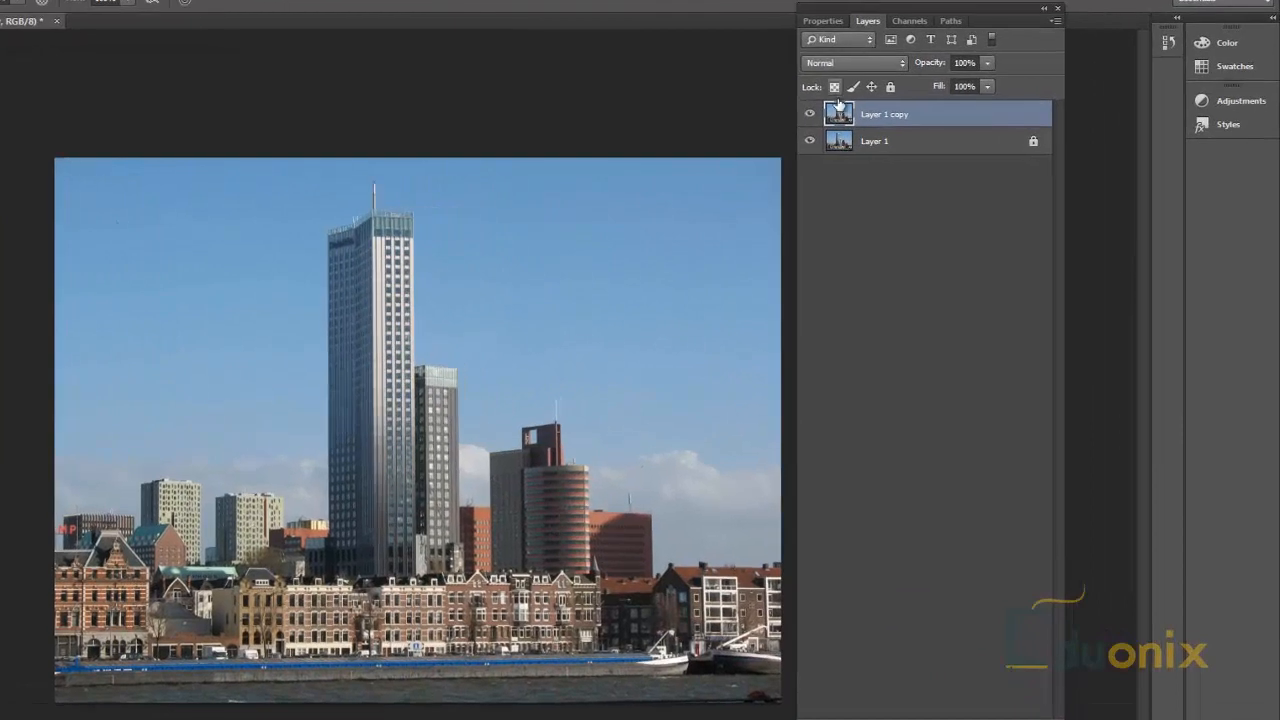
click(944, 82)
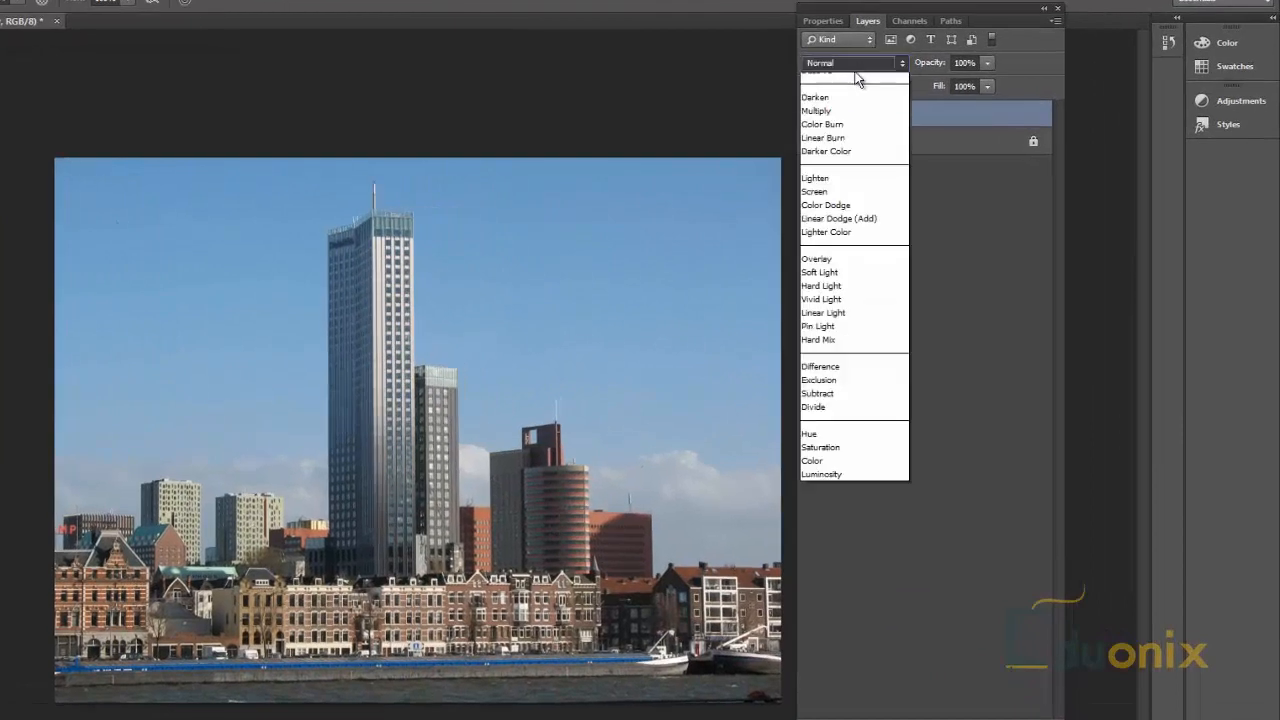
click(823, 162)
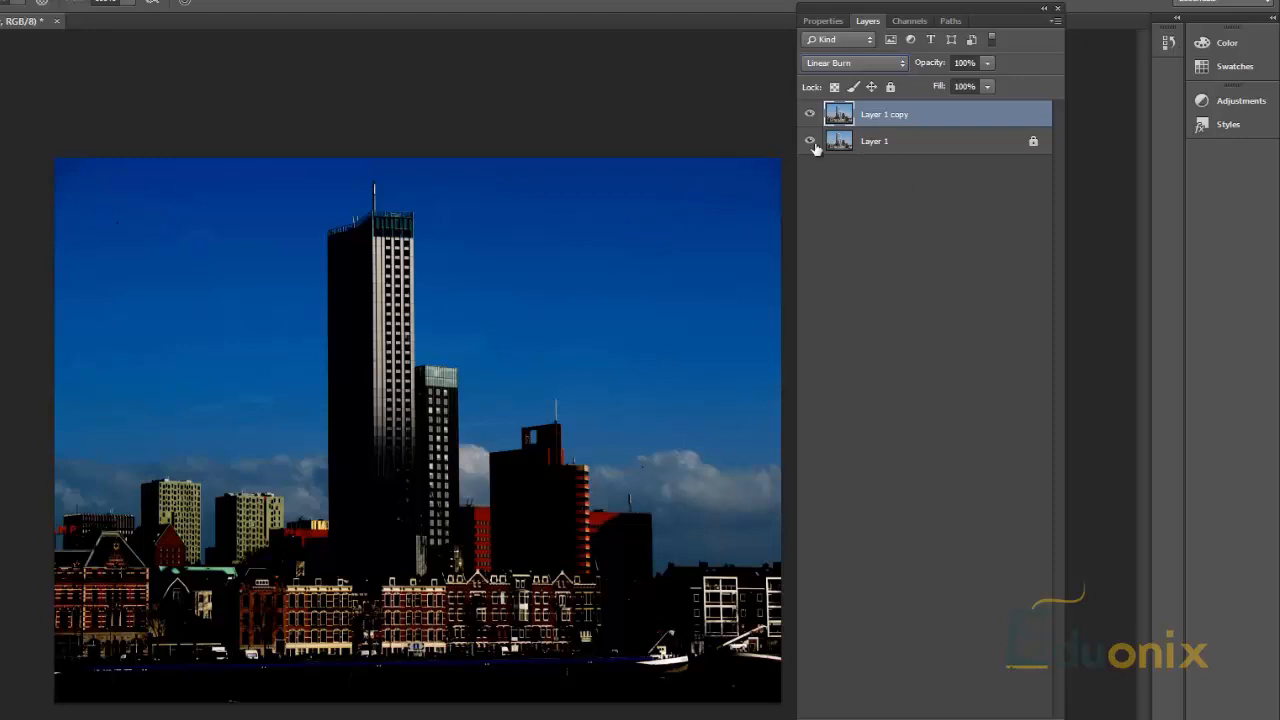
Step: Duplicate Layer 1 and Layer 1 copy together
shift+click(884, 144)
right_click(892, 113)
click(930, 171)
click(608, 234)
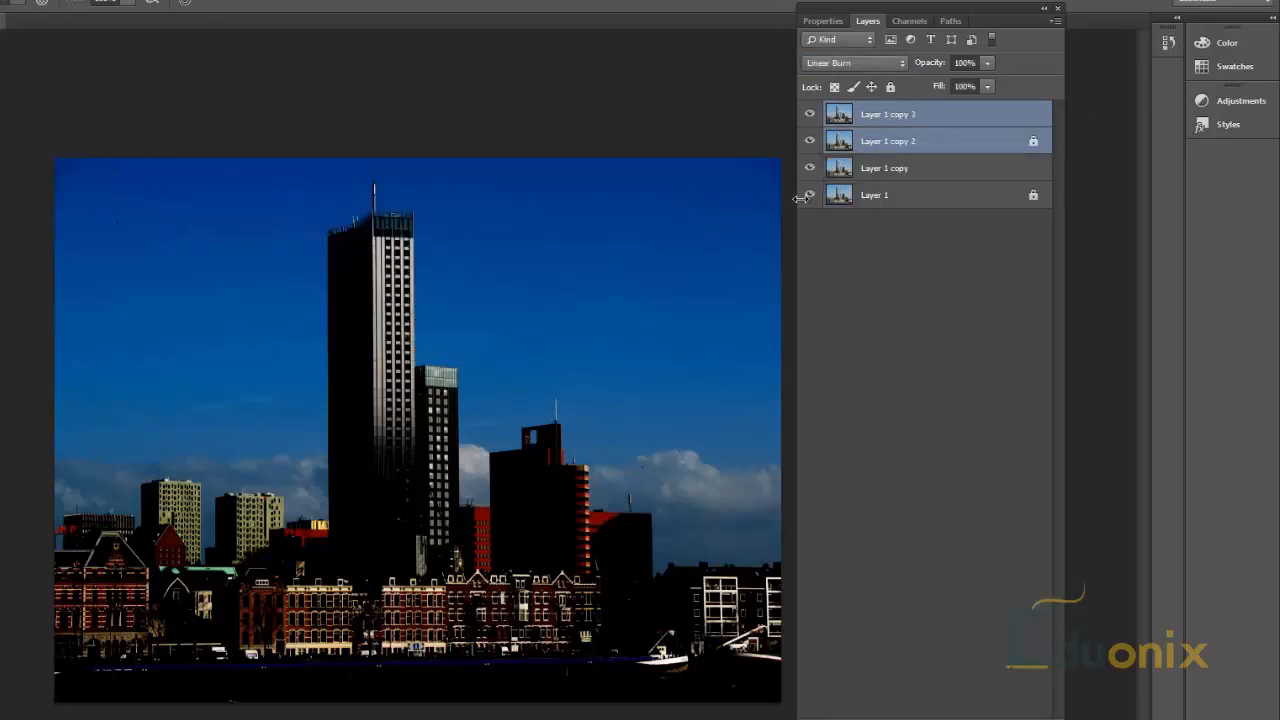
Step: Unlock Layer 1 copy 2 and set its blend mode to Linear Burn
click(890, 140)
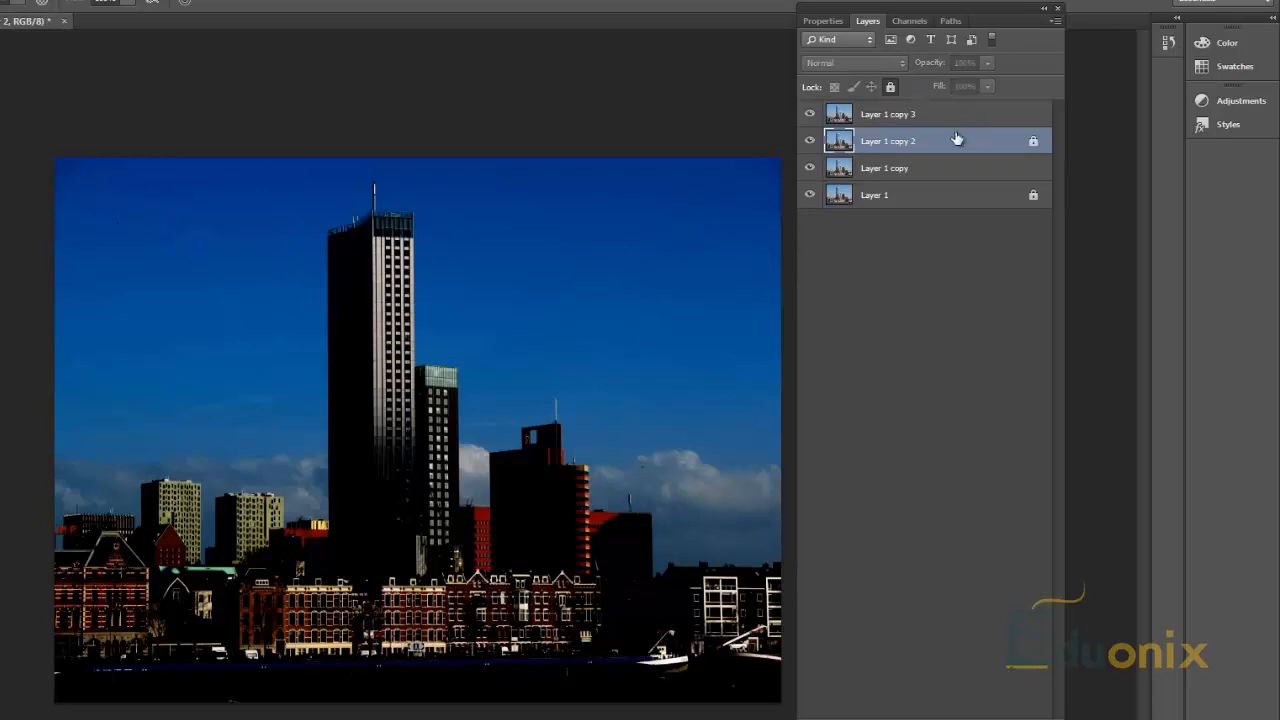
click(891, 87)
click(872, 63)
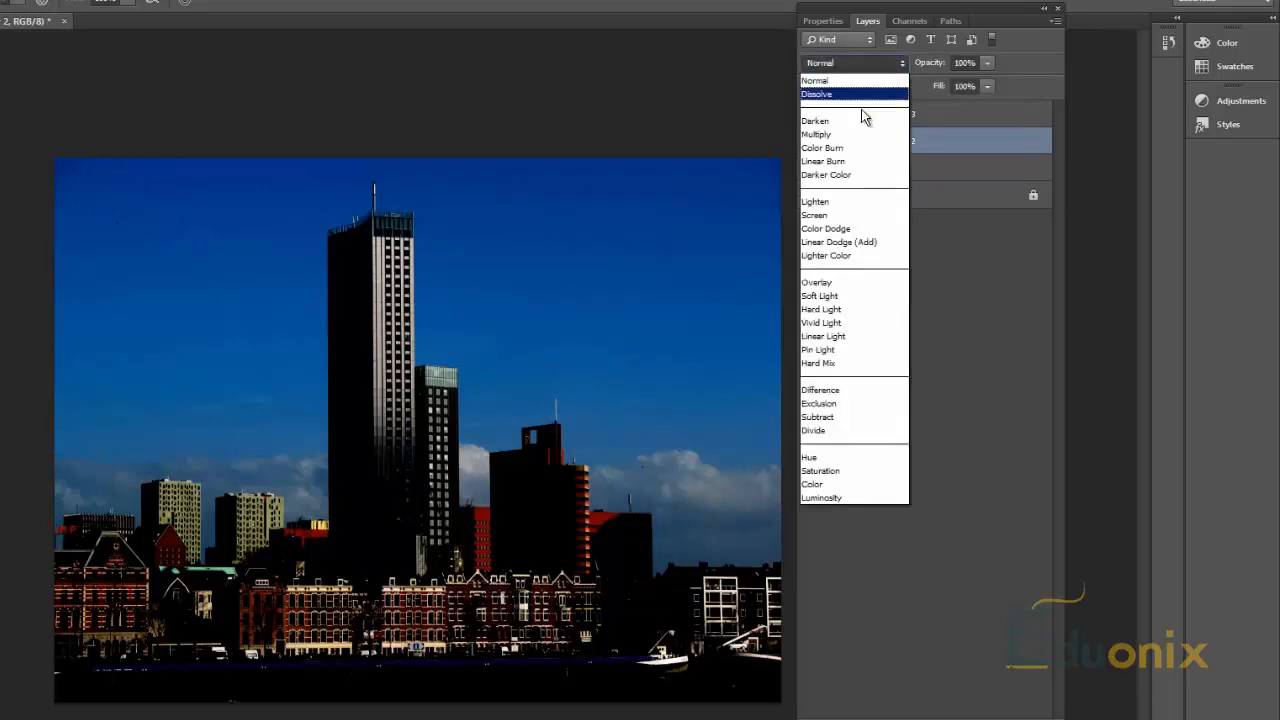
click(847, 162)
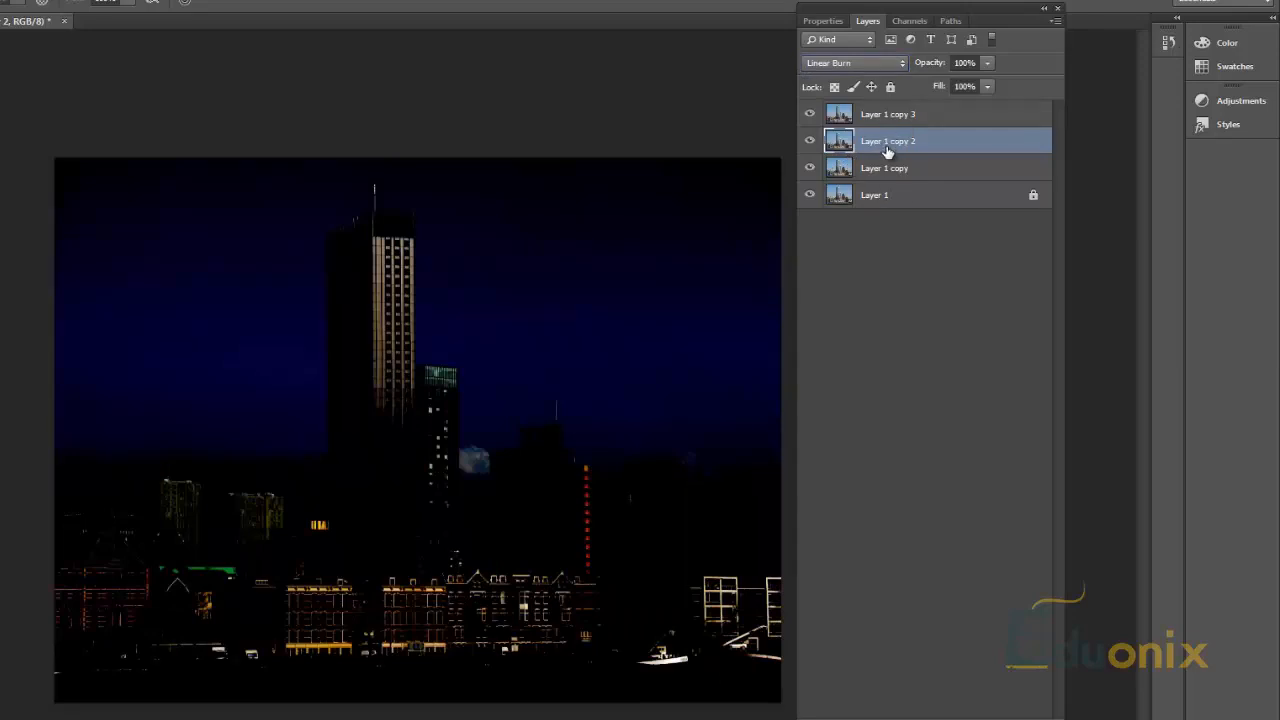
click(892, 196)
click(924, 170)
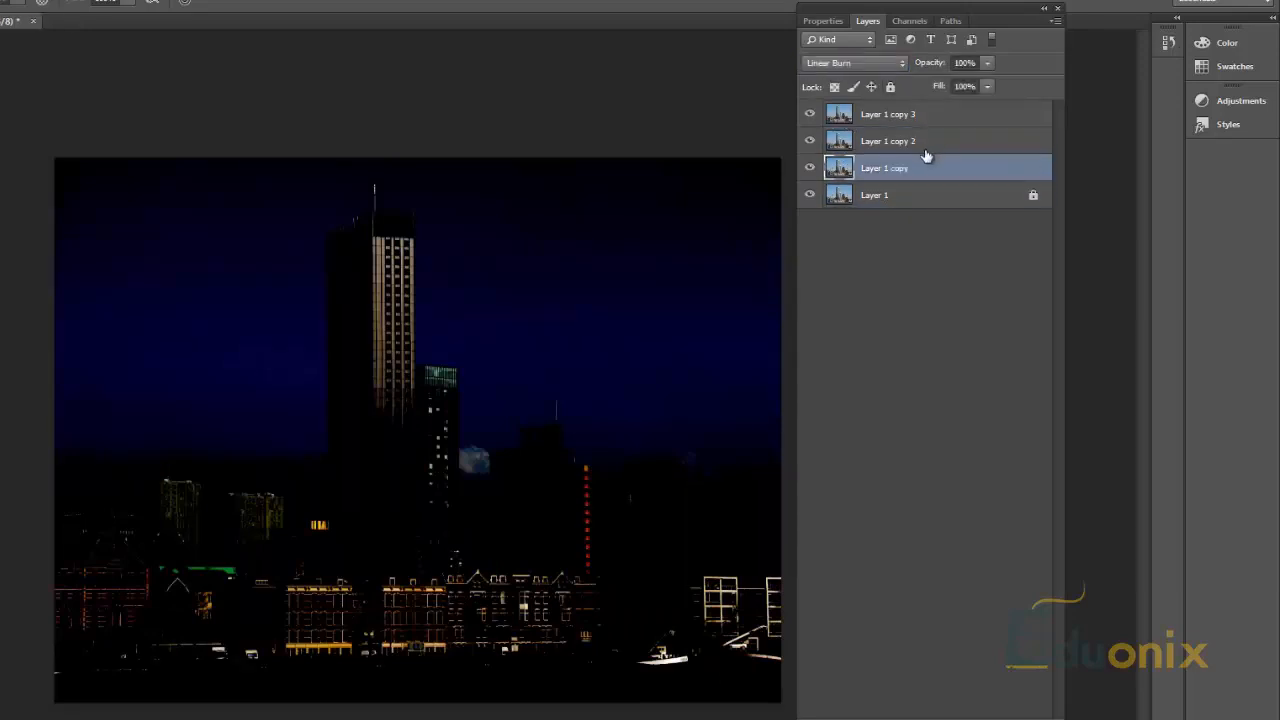
click(925, 150)
Step: Undo the blend mode change, the unlocking and the duplication of the two layers
key(ctrl+alt+z)
key(ctrl+alt+z)
key(ctrl+alt+z)
key(ctrl+alt+z)
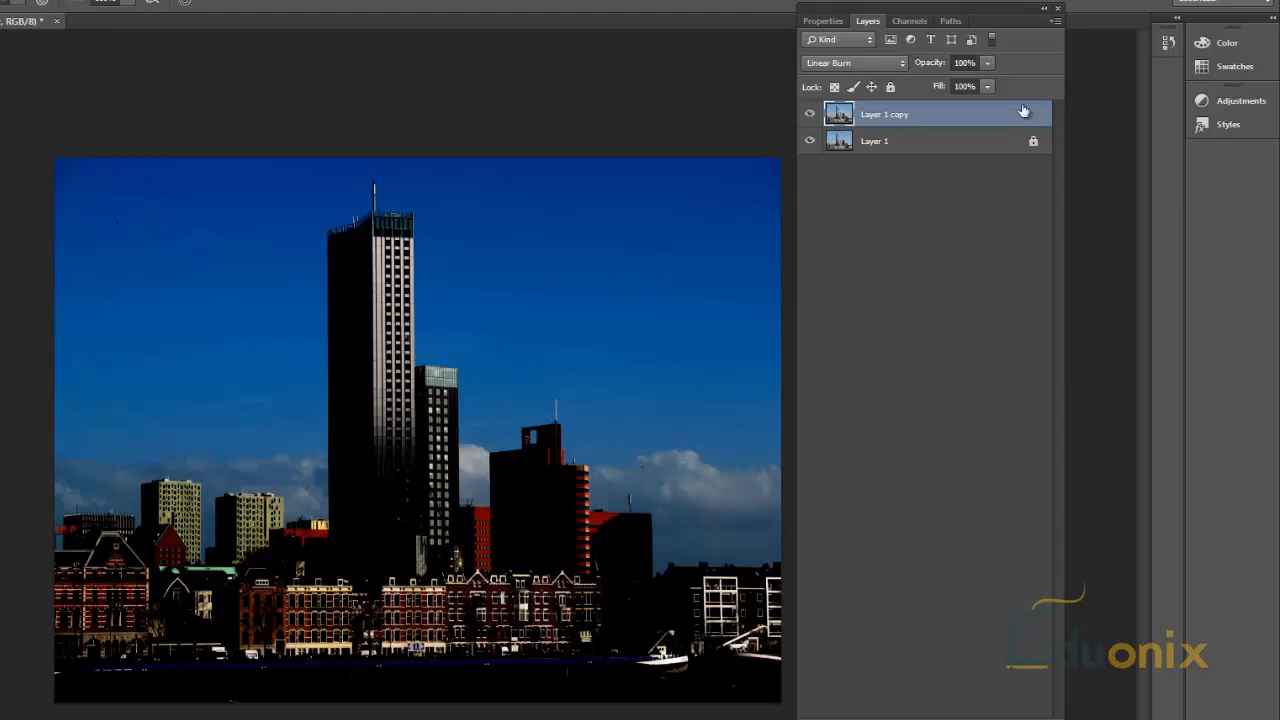
Step: Duplicate the Linear Burn layer, Layer 1 copy, as Layer 1 copy 2
right_click(940, 122)
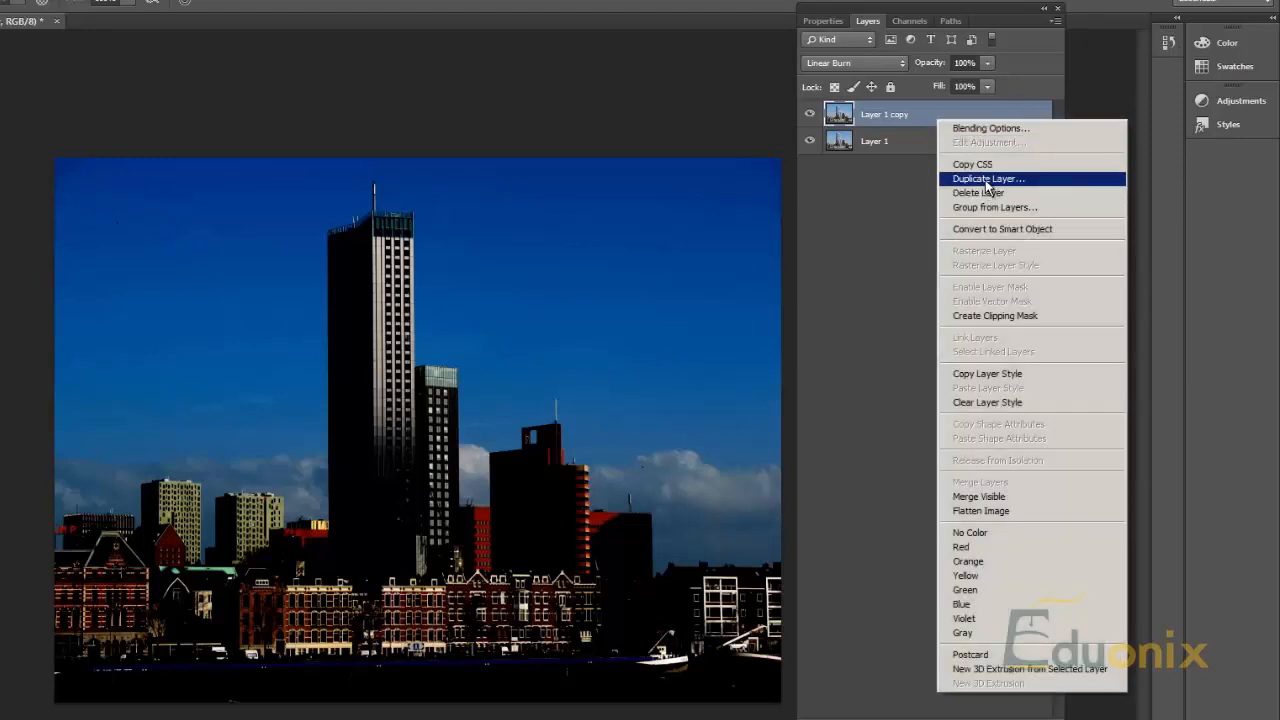
click(989, 180)
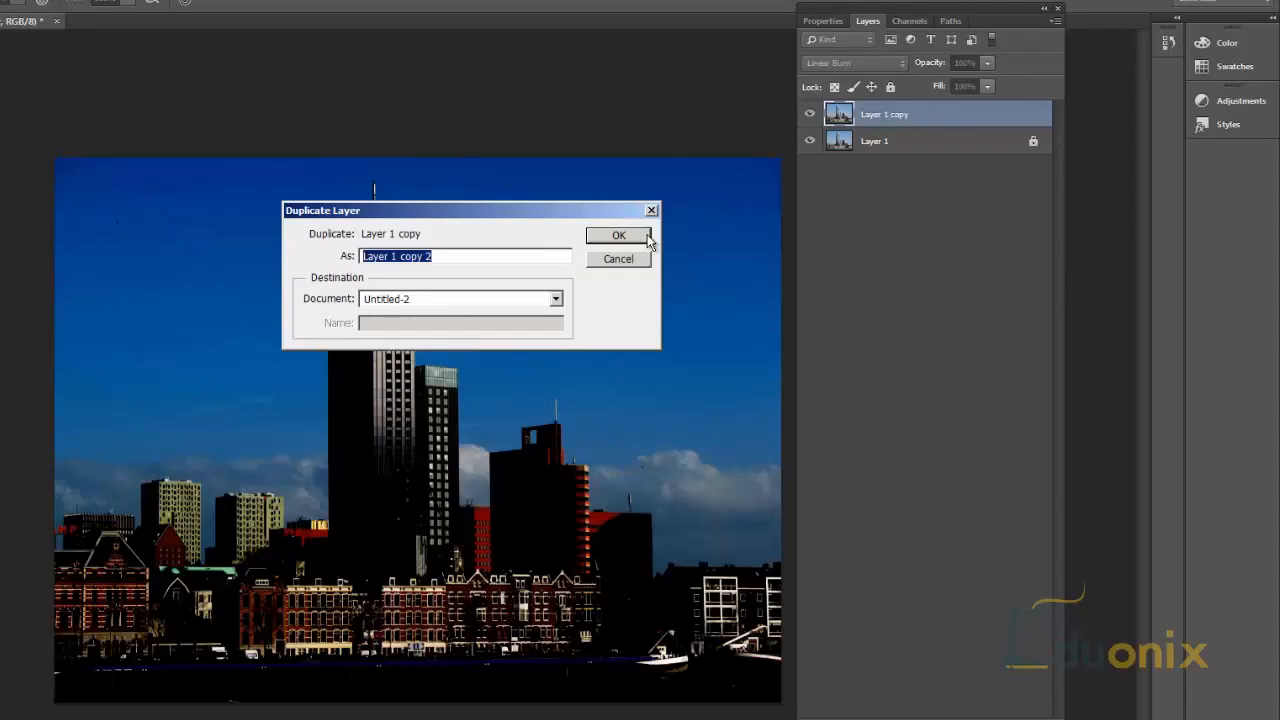
click(645, 235)
Step: Set the blend mode of Layer 1 copy 2 to Normal, hide it and select Layer 1 copy
click(845, 63)
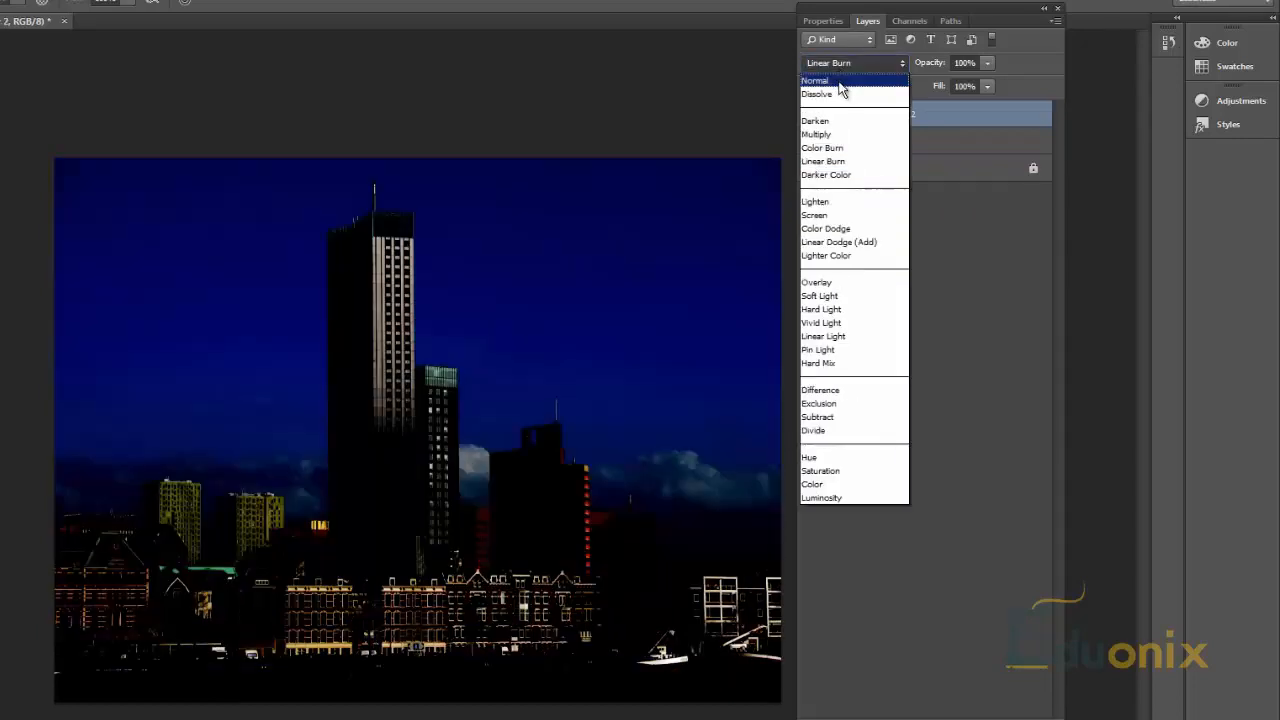
click(846, 84)
click(809, 114)
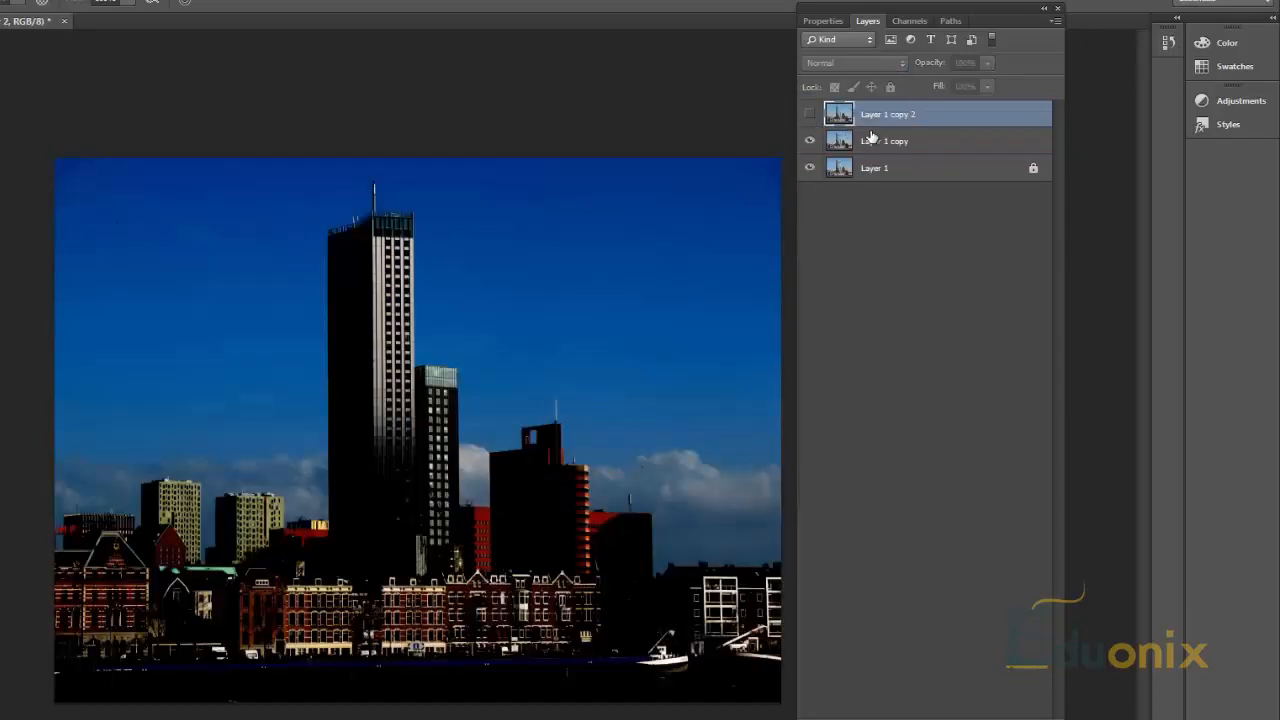
click(828, 150)
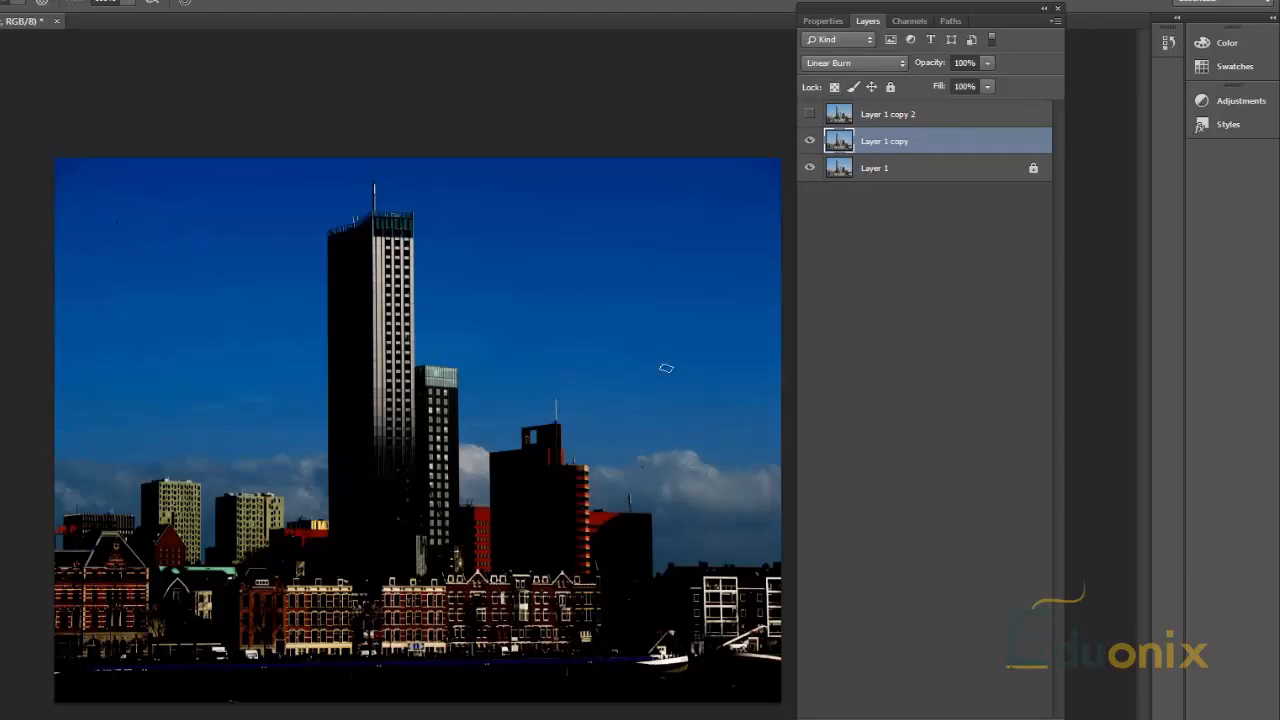
Step: Try the Normal, Color Dodge and Darker Color blend modes on Layer 1 copy, and set it to Color Burn
click(848, 62)
click(848, 83)
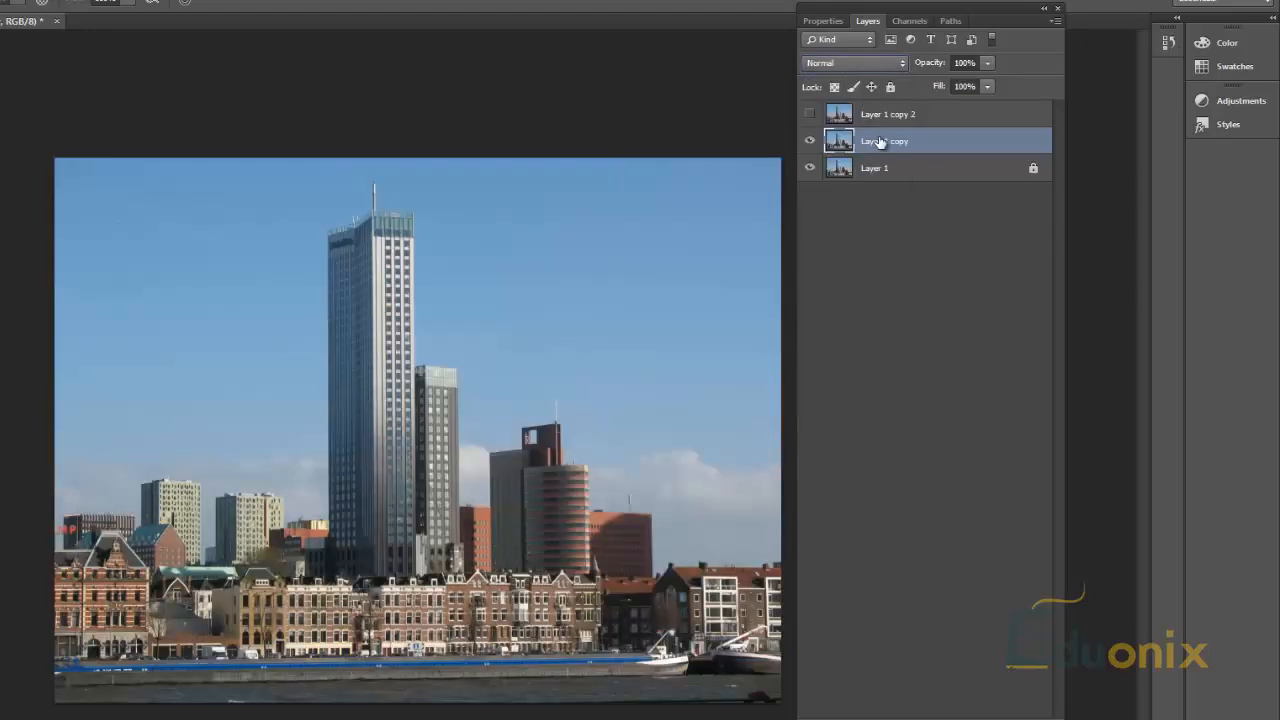
click(855, 63)
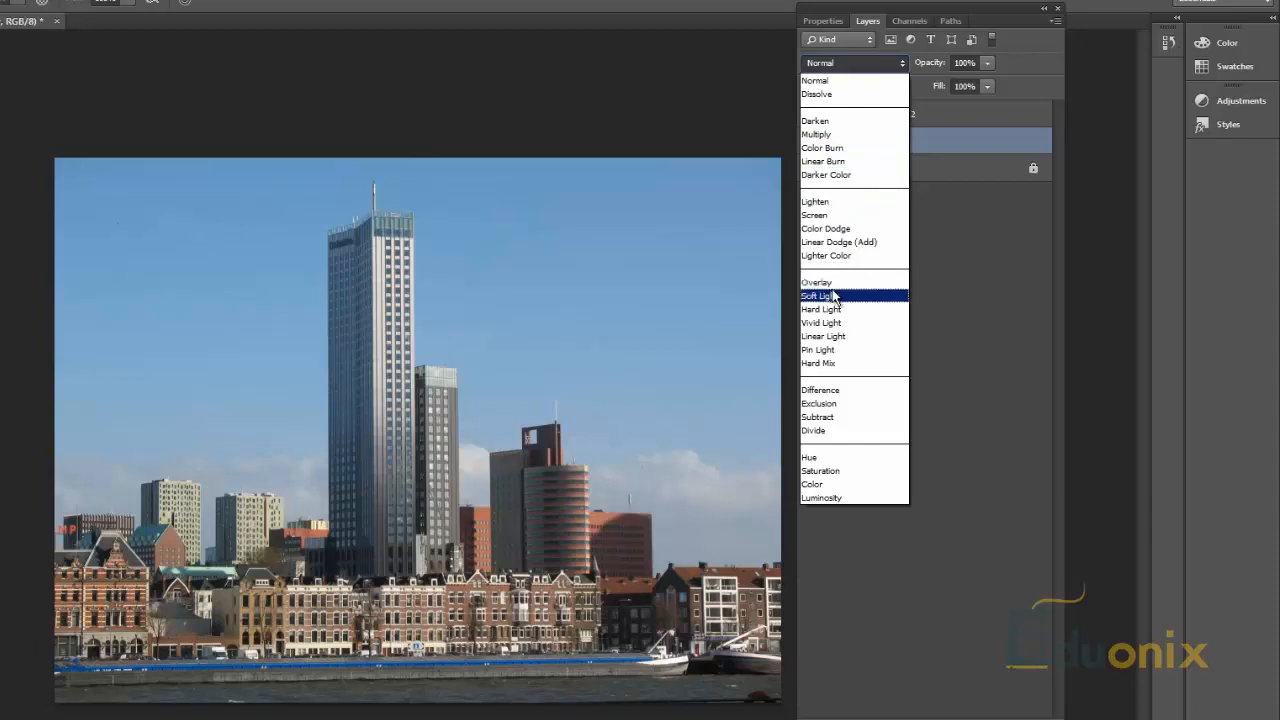
click(840, 216)
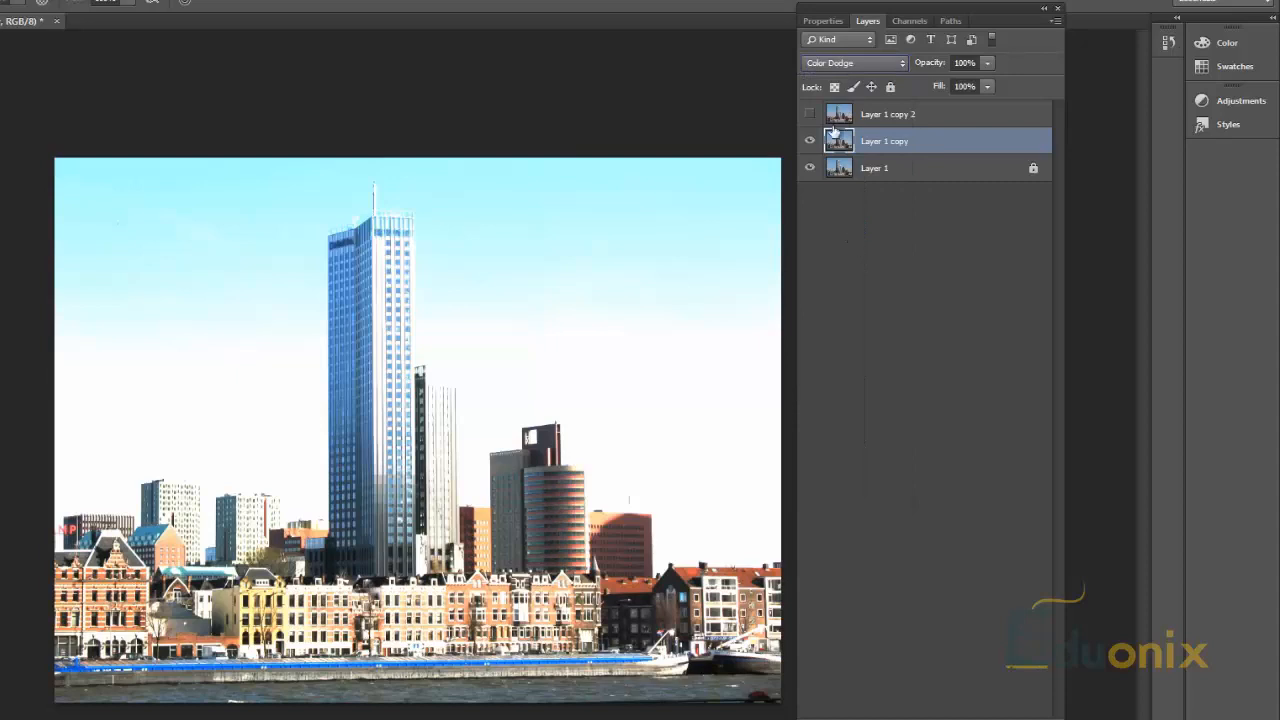
scroll(872, 60, up, 5)
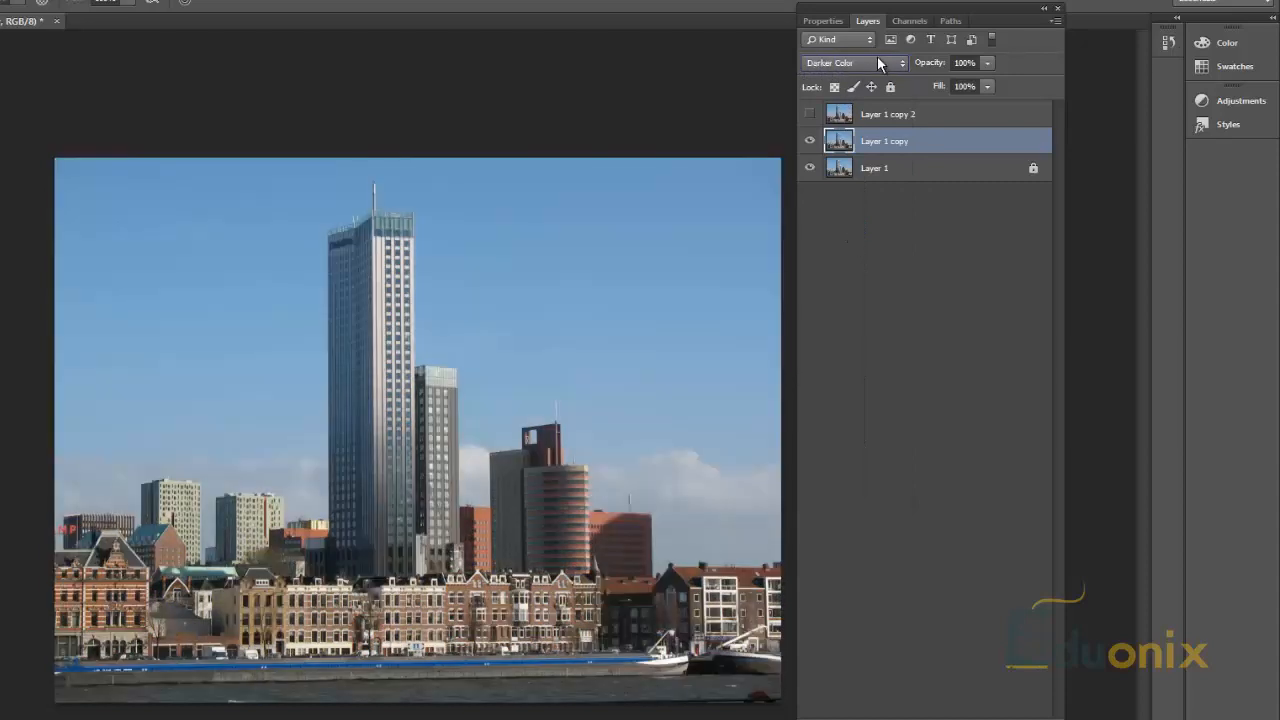
scroll(875, 64, up, 1)
scroll(874, 67, down, 2)
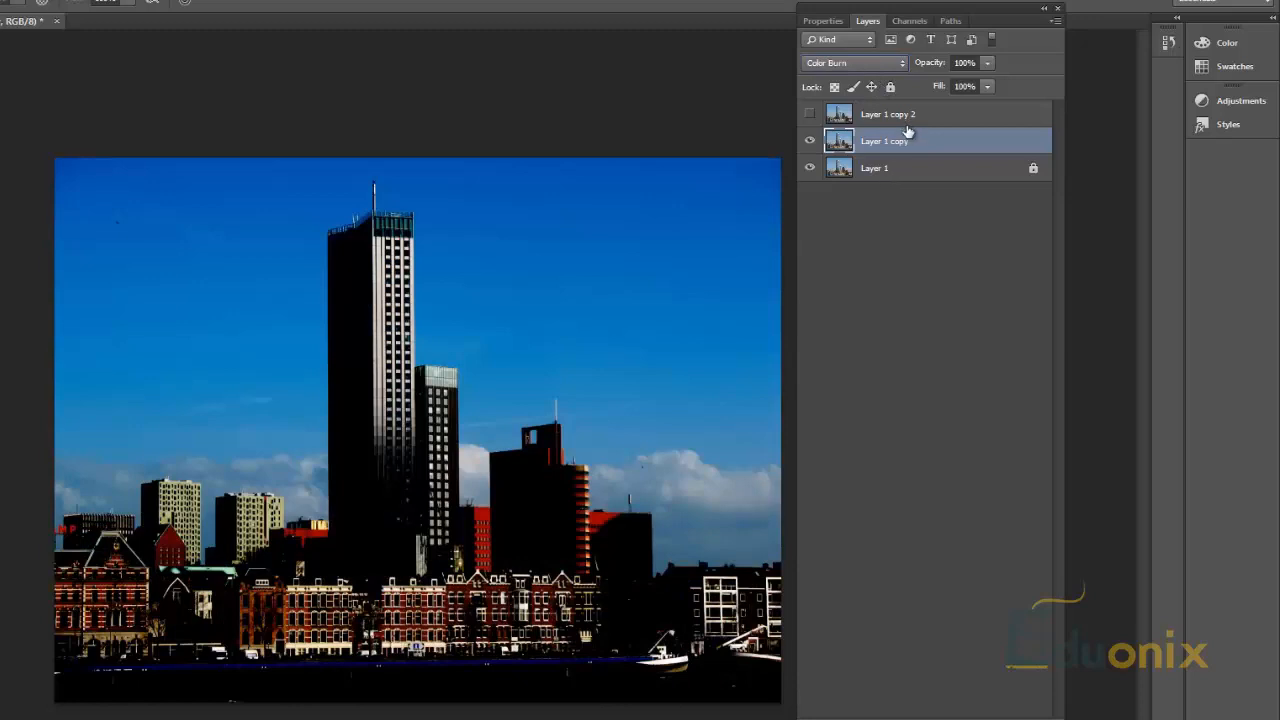
Step: Merge Layer 1 copy and Layer 1 into a single layer
shift+click(903, 172)
right_click(884, 162)
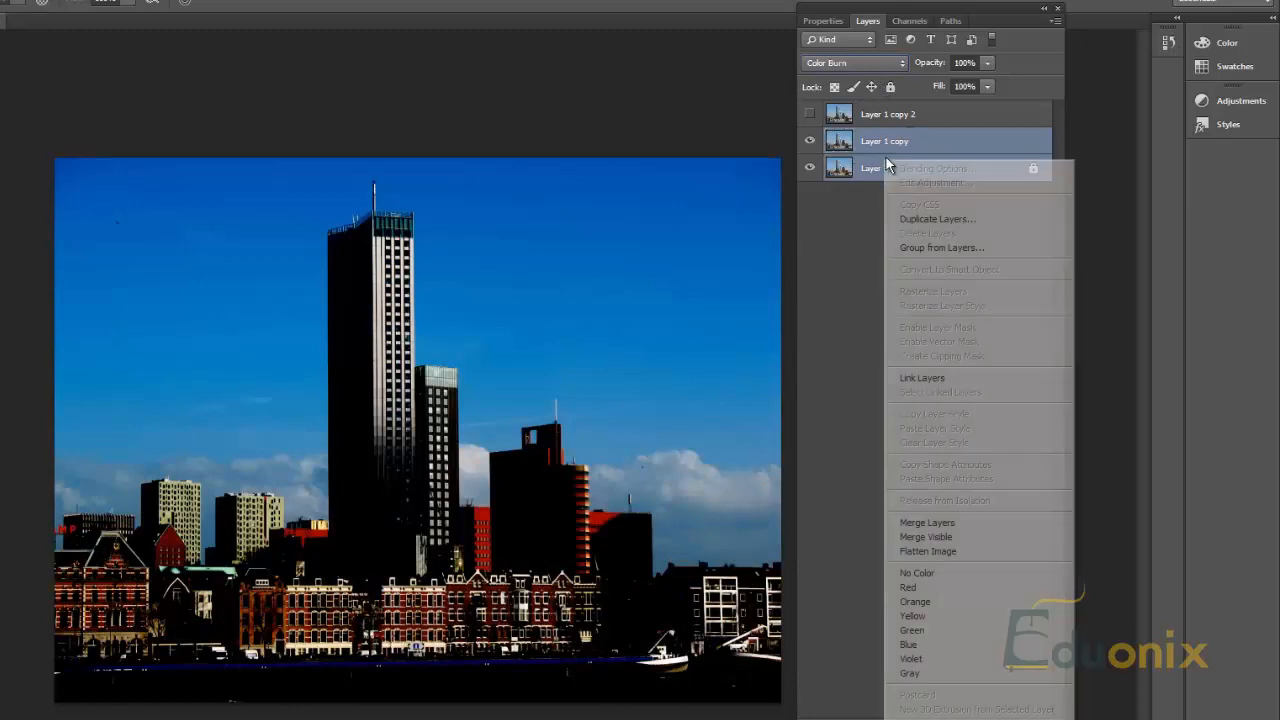
click(812, 249)
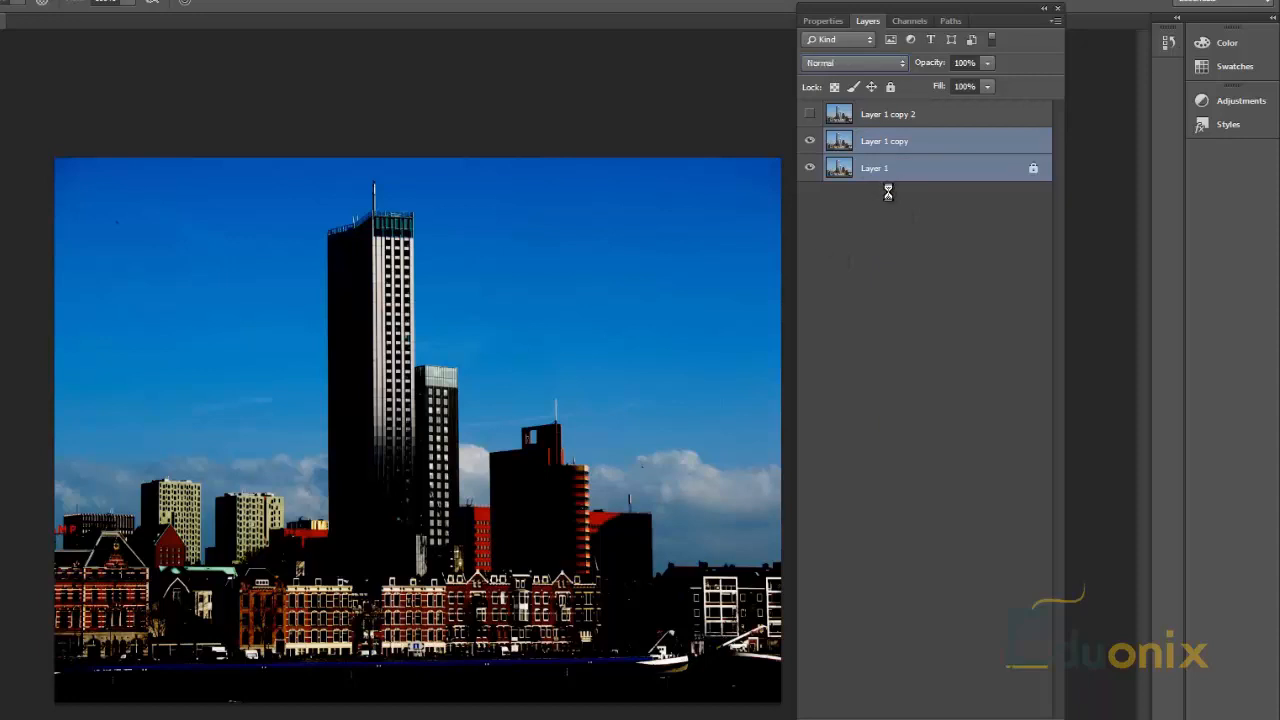
key(ctrl+e)
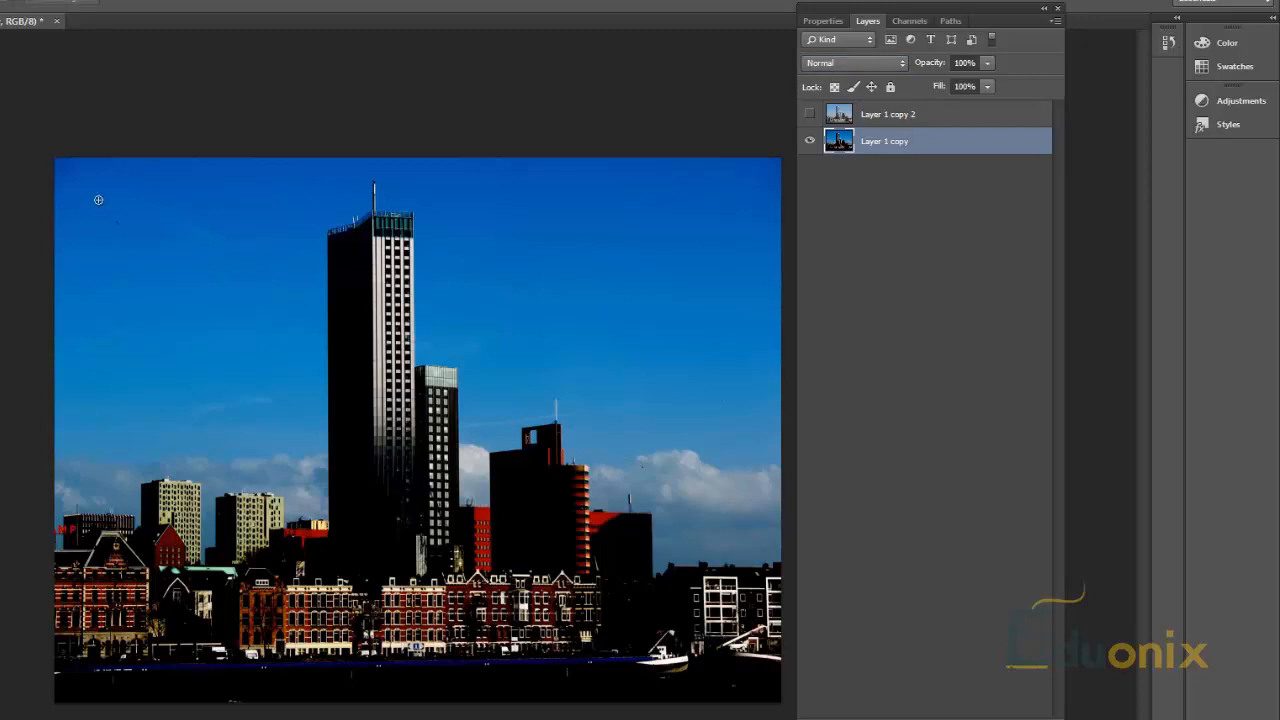
Step: Select the entire sky around the buildings on the merged layer and refine the selection along the skyline
click(103, 429)
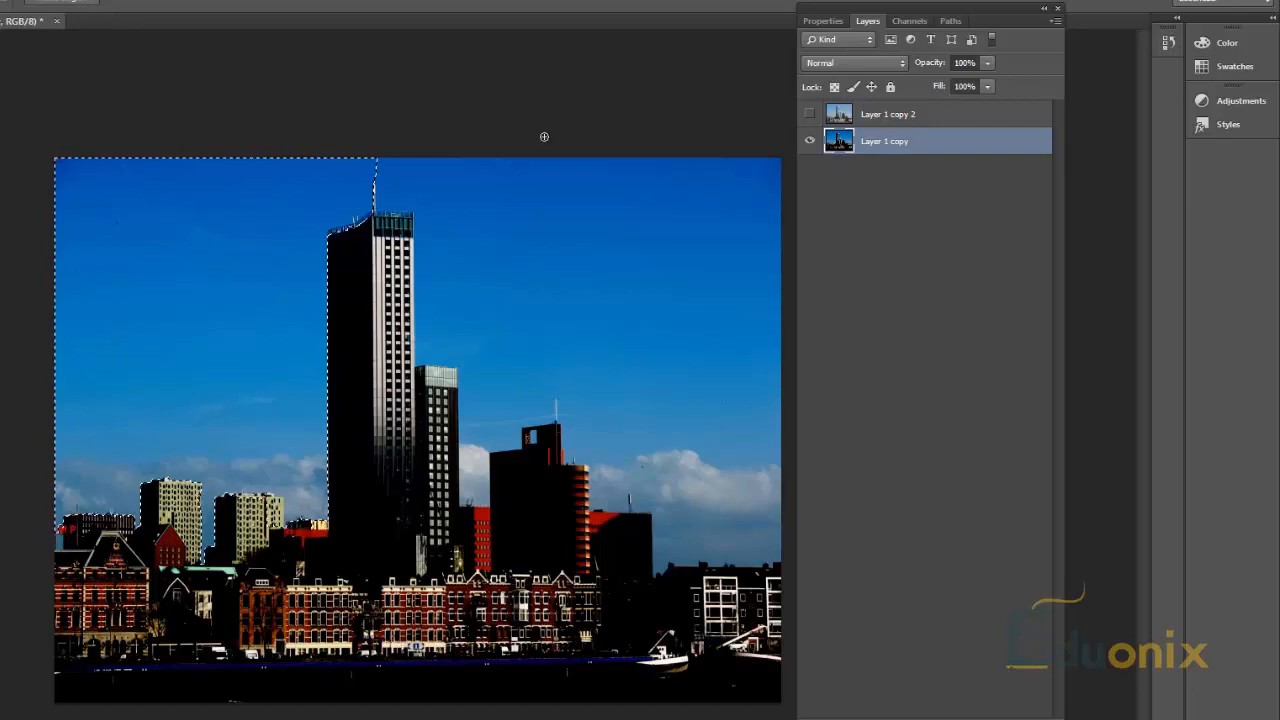
mouse_move(430, 175)
mouse_down()
mouse_move(457, 194)
mouse_move(480, 366)
mouse_move(420, 376)
mouse_move(471, 497)
mouse_up()
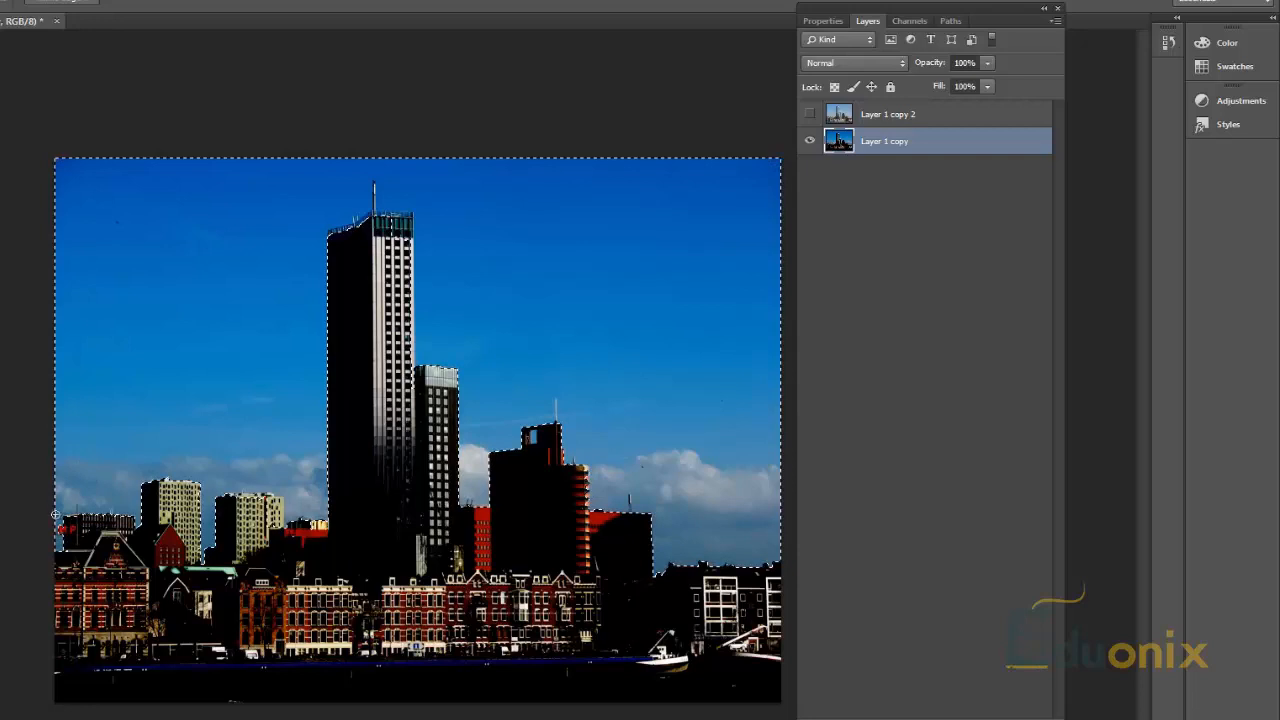
scroll(58, 516, up, 5)
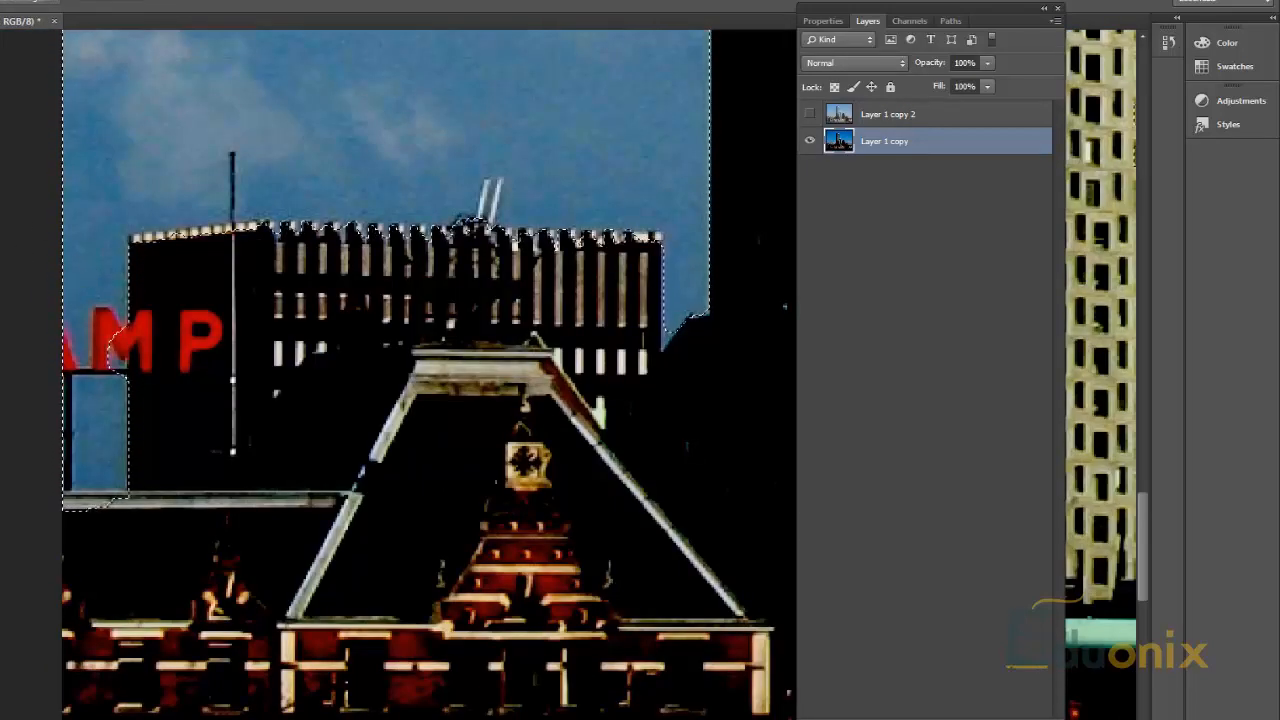
key(w)
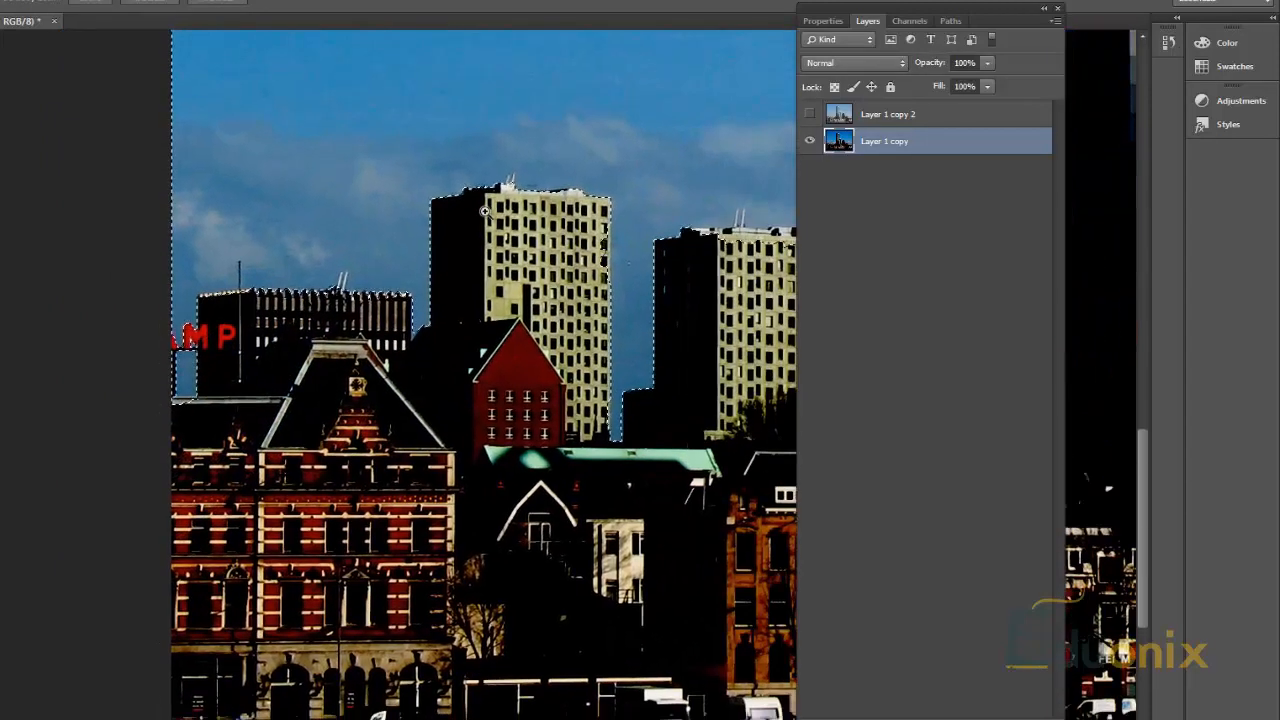
click(803, 247)
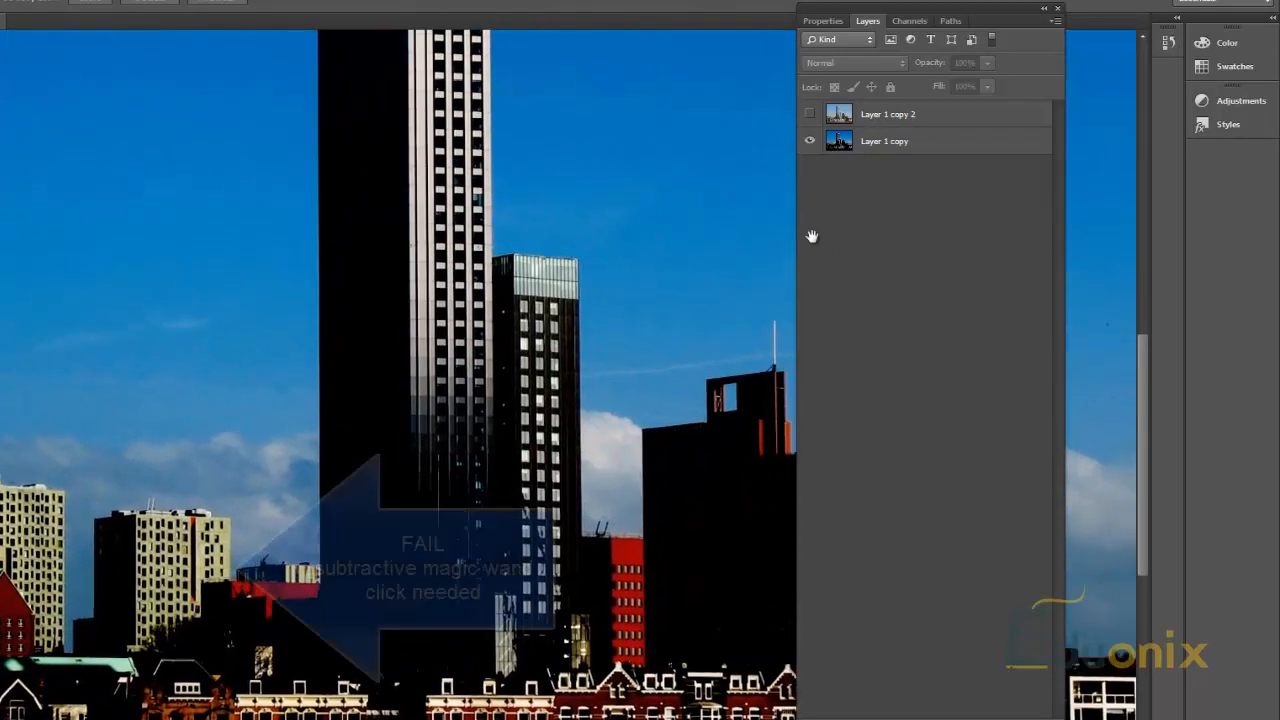
Step: Hide Layer 1 copy, show Layer 1 copy 2 and give it a layer mask from the sky selection
click(810, 141)
click(810, 114)
click(892, 114)
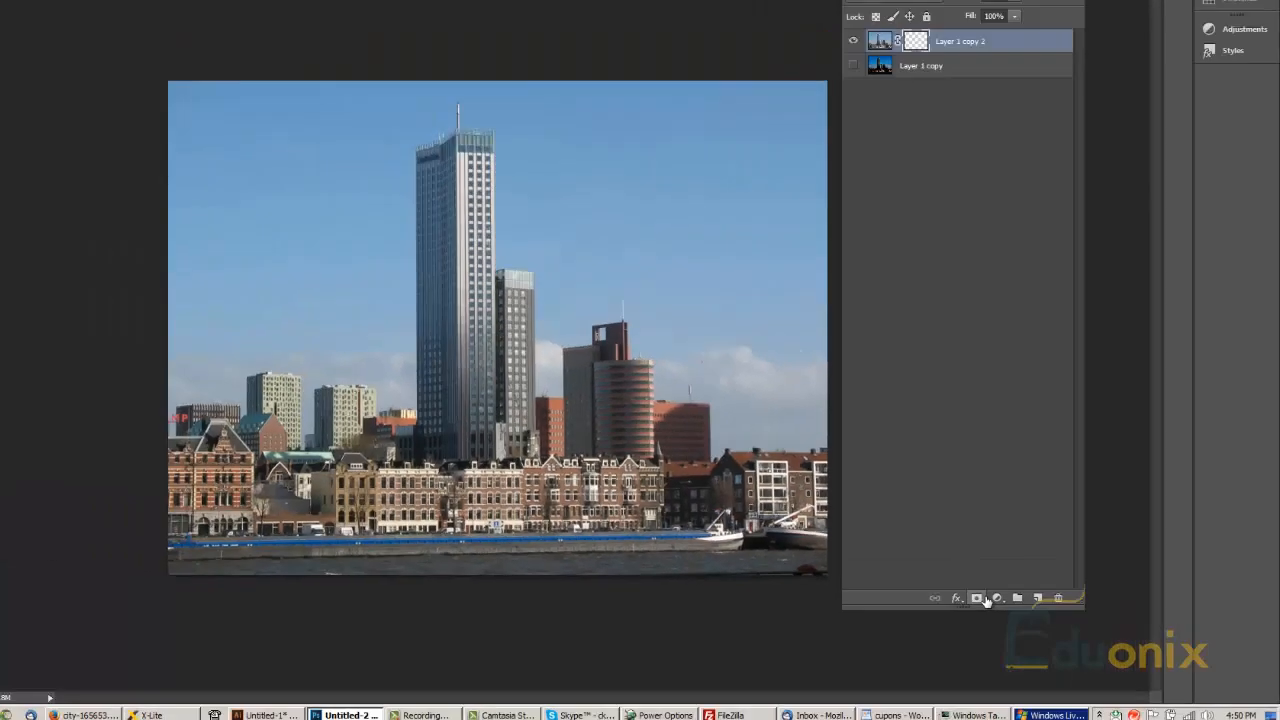
click(772, 541)
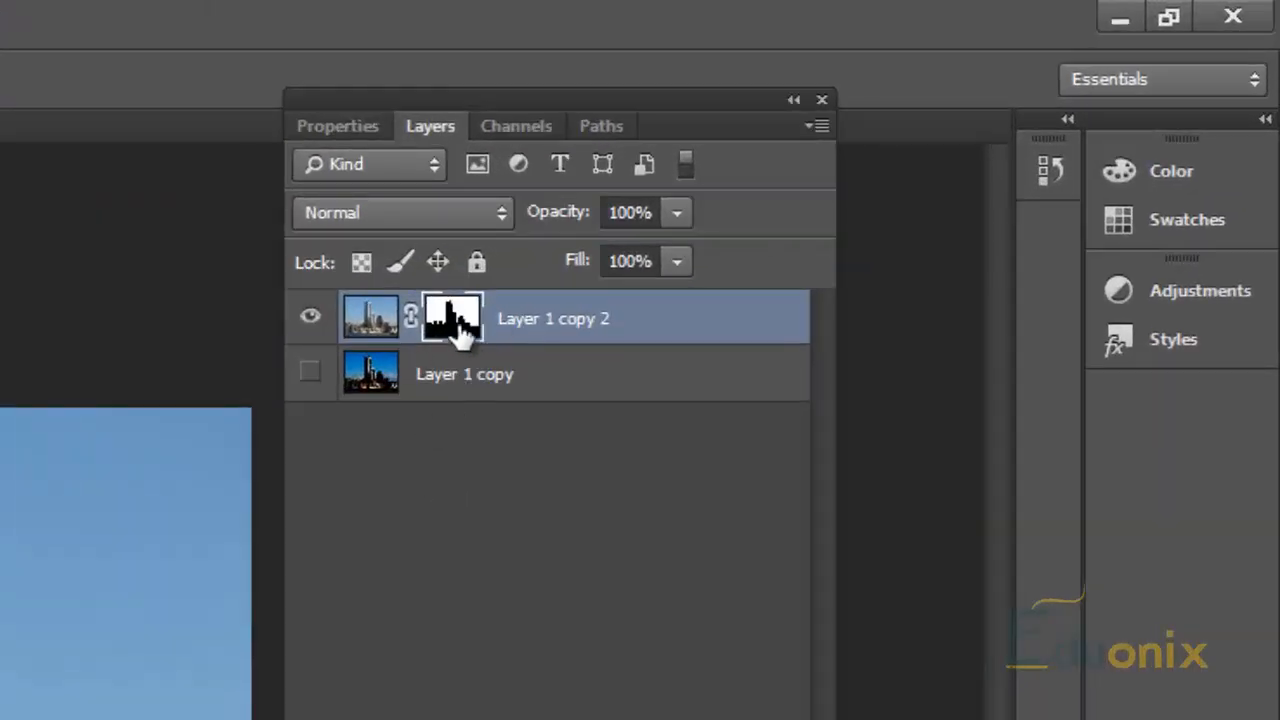
Step: Try deleting with the masked Layer 1 copy 2 selected, and restore the visible sky
click(476, 264)
click(476, 263)
key(Delete)
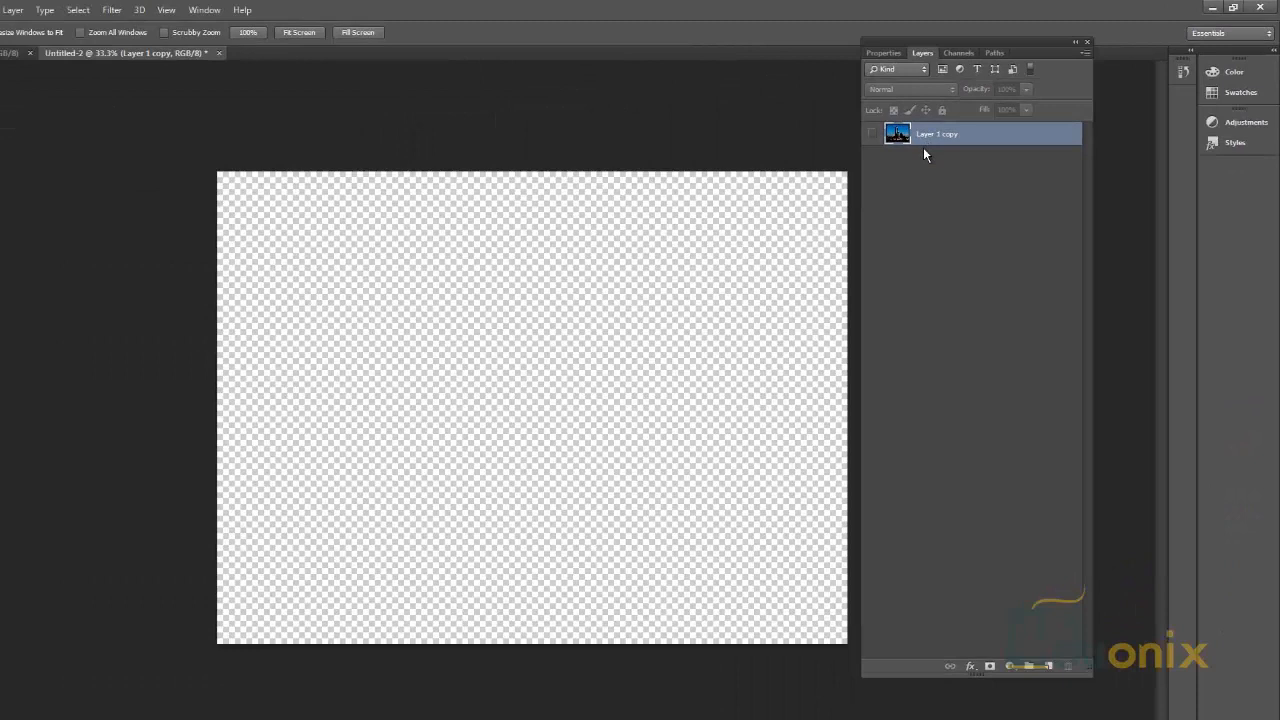
key(ctrl+alt+z)
key(ctrl+alt+z)
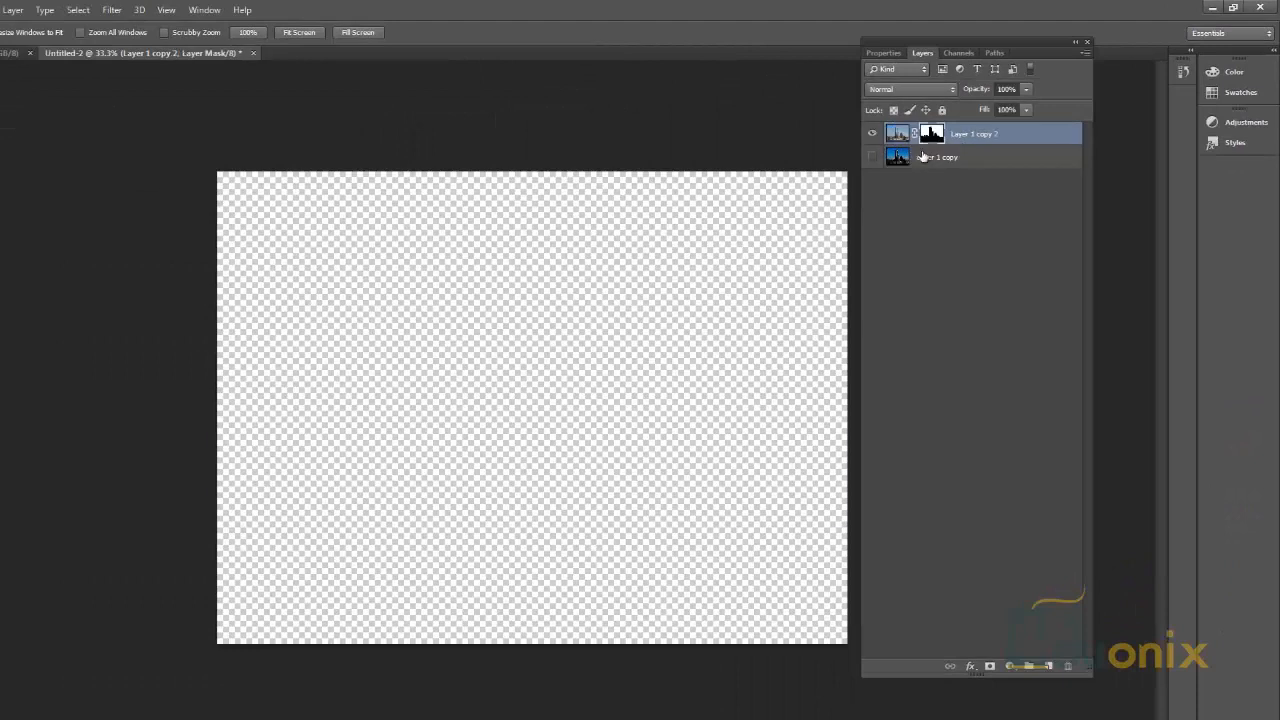
key(ctrl+shift+z)
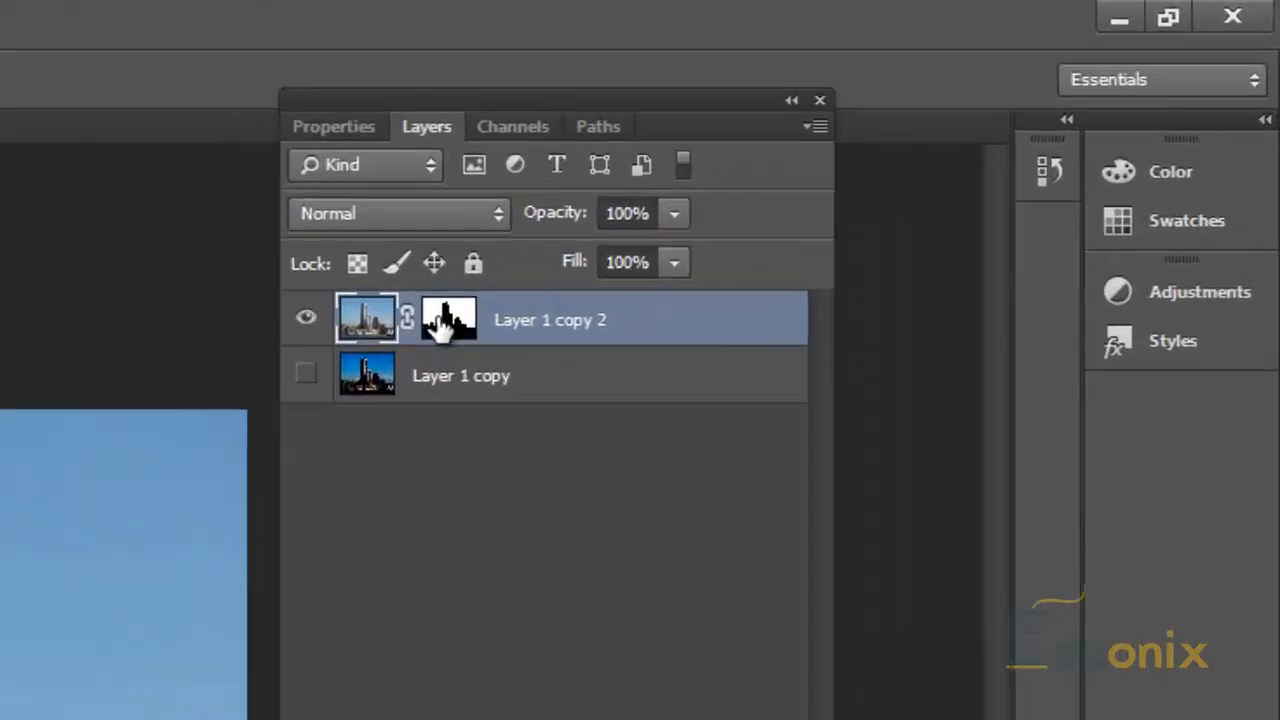
Step: Invert the layer mask of Layer 1 copy 2 to show the buildings instead of the sky
click(932, 135)
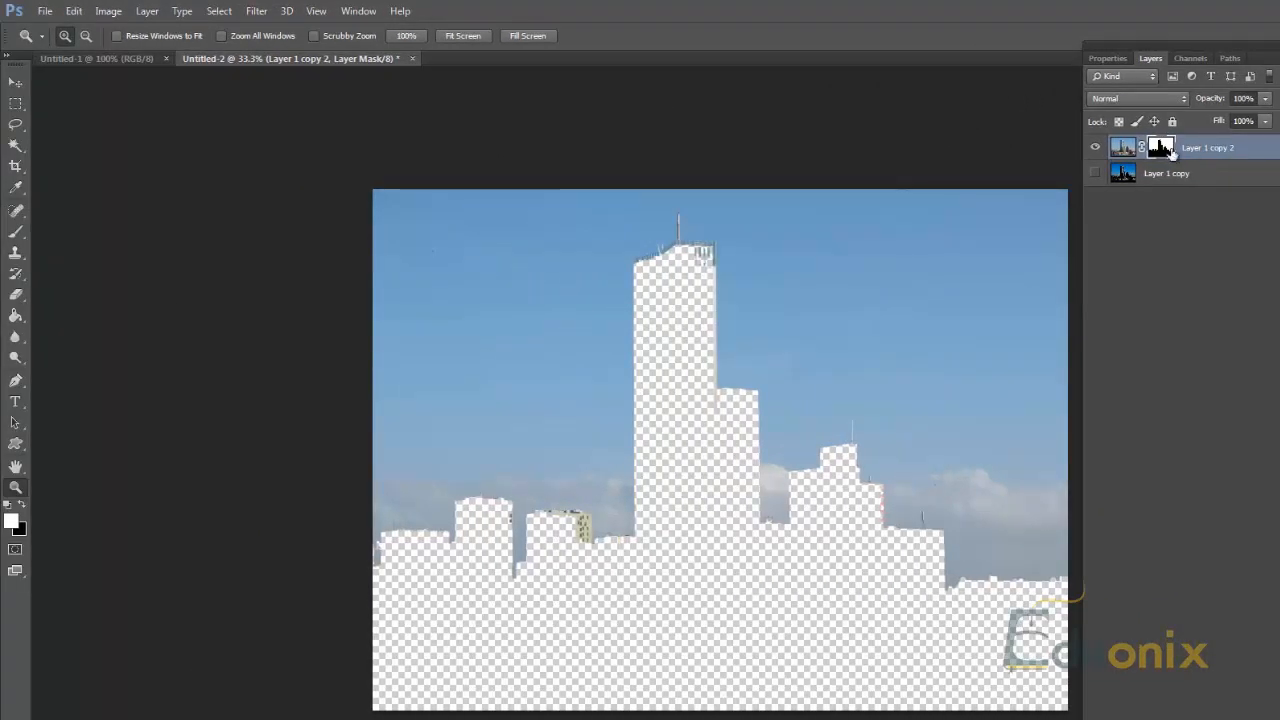
drag(1164, 144, 1161, 148)
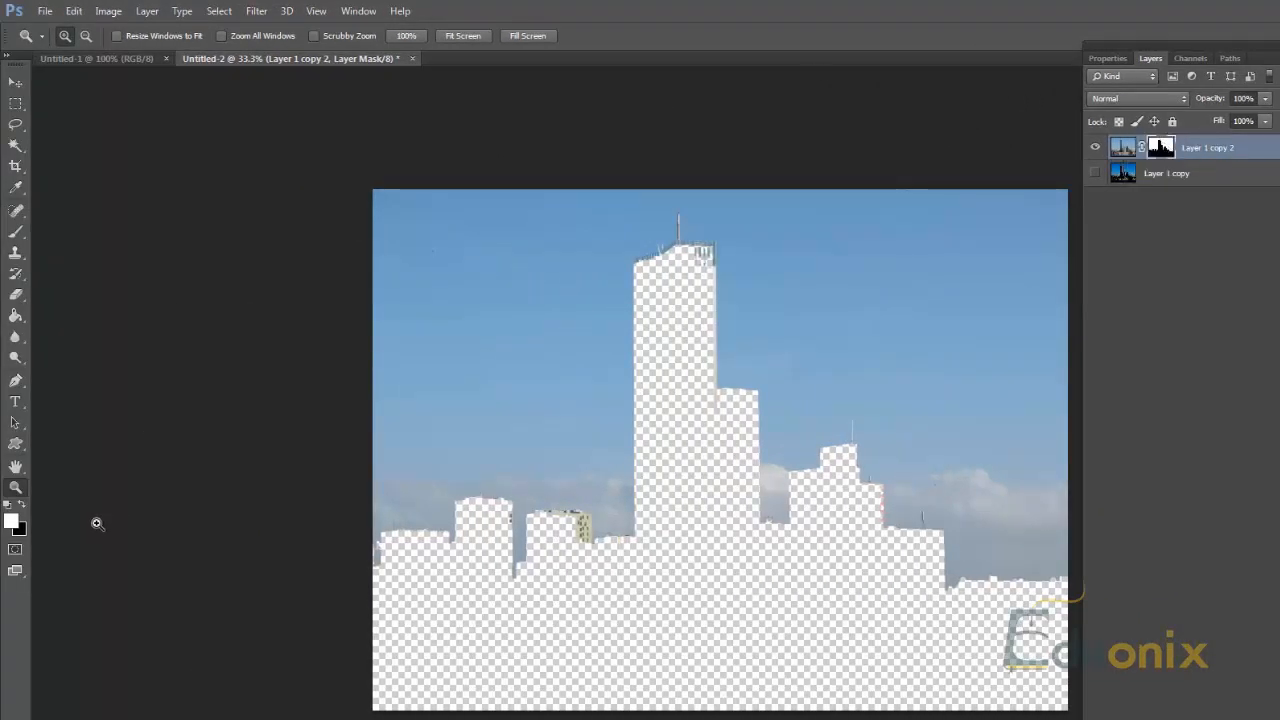
click(73, 11)
mouse_move(108, 11)
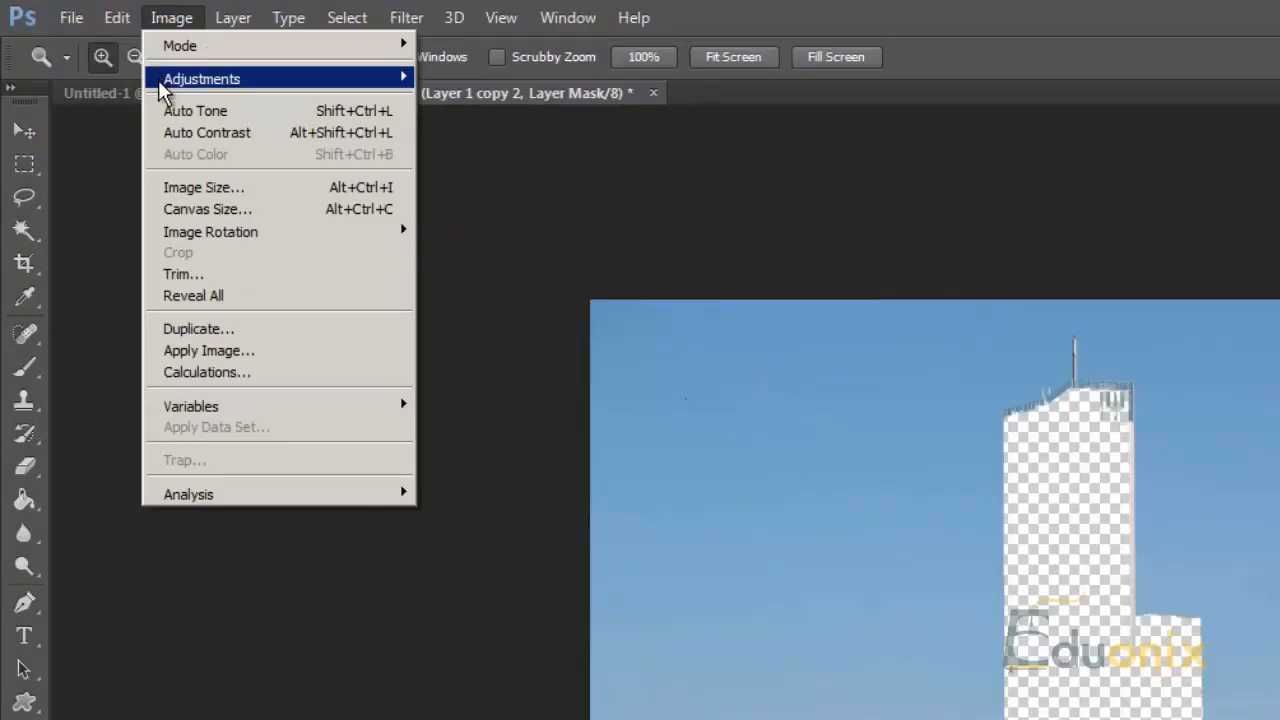
mouse_move(103, 52)
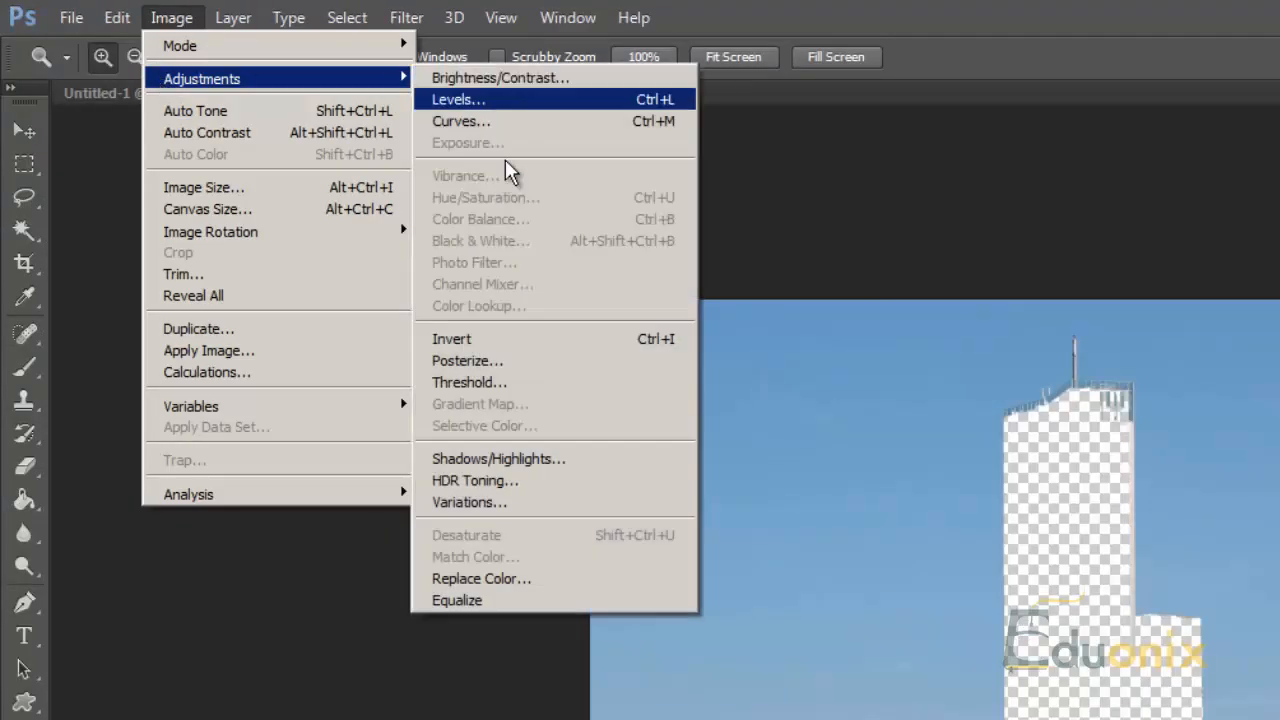
click(484, 341)
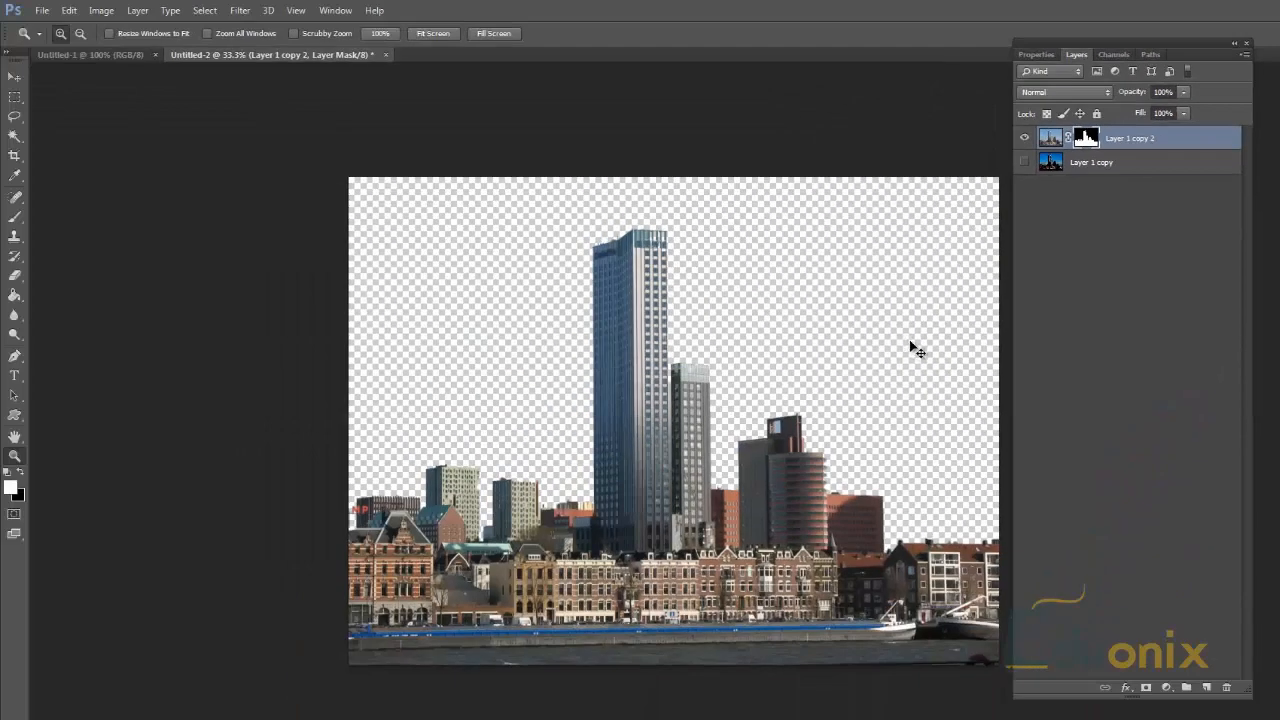
Step: Unlink the layer mask from the image on Layer 1 copy 2
ctrl+click(1107, 146)
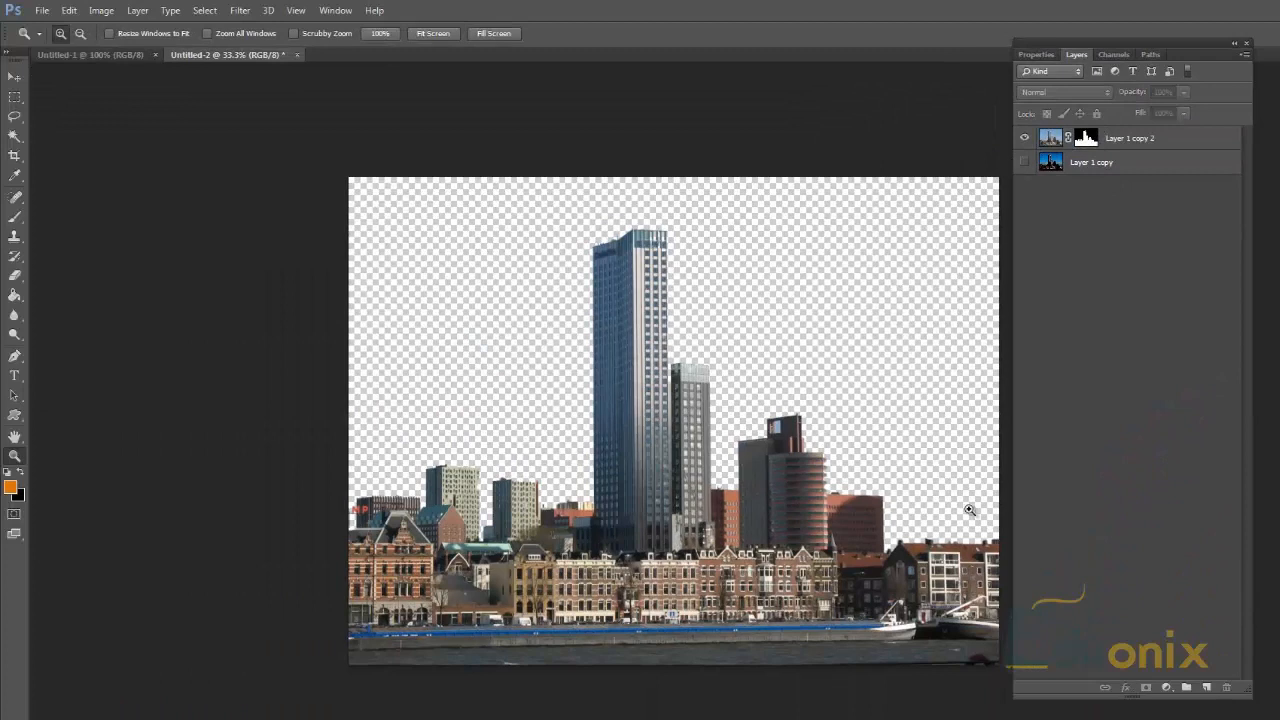
click(1067, 139)
click(1068, 139)
Step: Delete Layer 1 copy 2 while targeting its mask, and undo the deletion
click(1086, 137)
key(Delete)
key(ctrl+z)
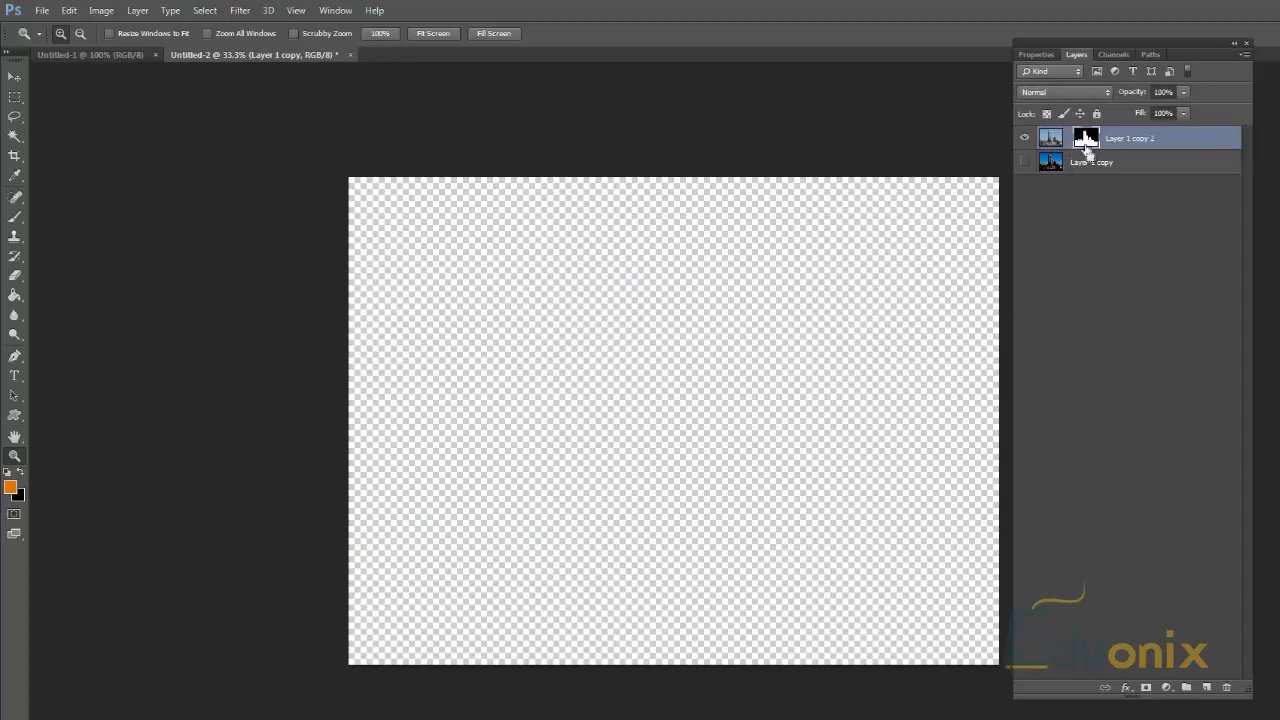
Step: Remove only the layer mask from Layer 1 copy 2 and undo the removal
right_click(1106, 144)
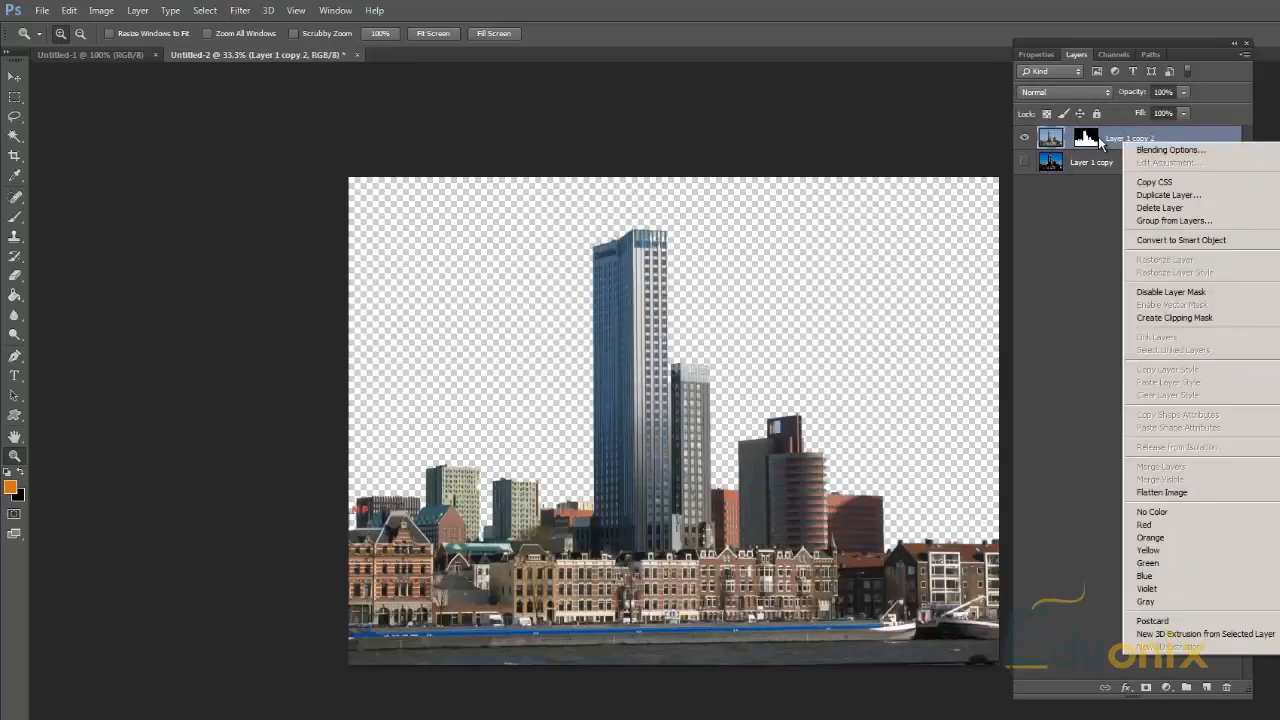
click(1099, 137)
right_click(1097, 136)
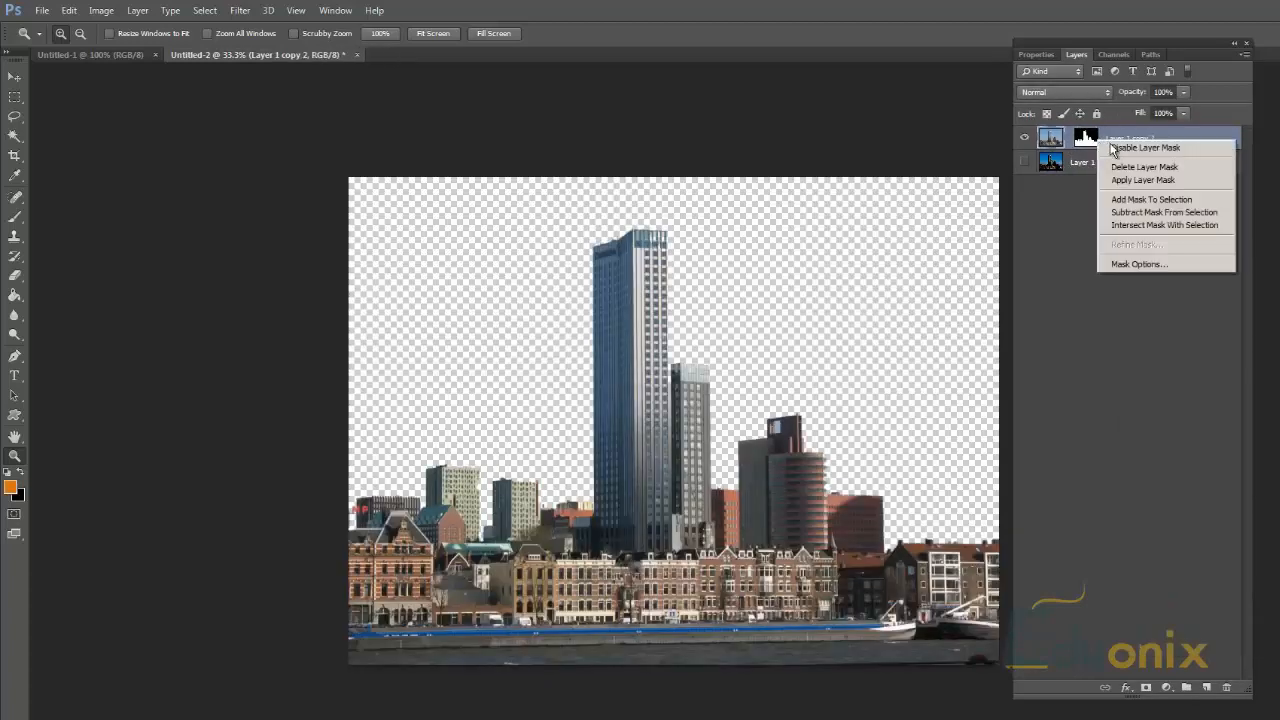
click(1127, 168)
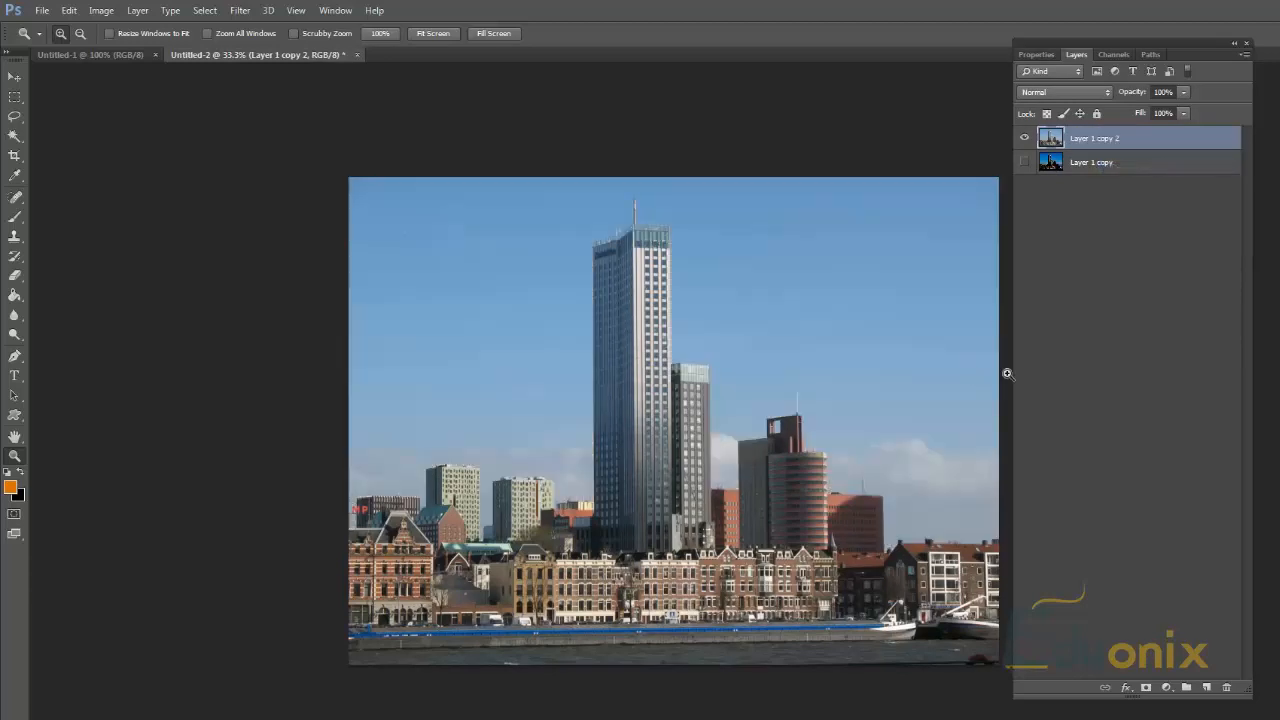
key(super)
key(Escape)
key(ctrl+z)
Step: Duplicate Layer 1 copy 2 together with its layer mask
click(1088, 164)
click(1102, 152)
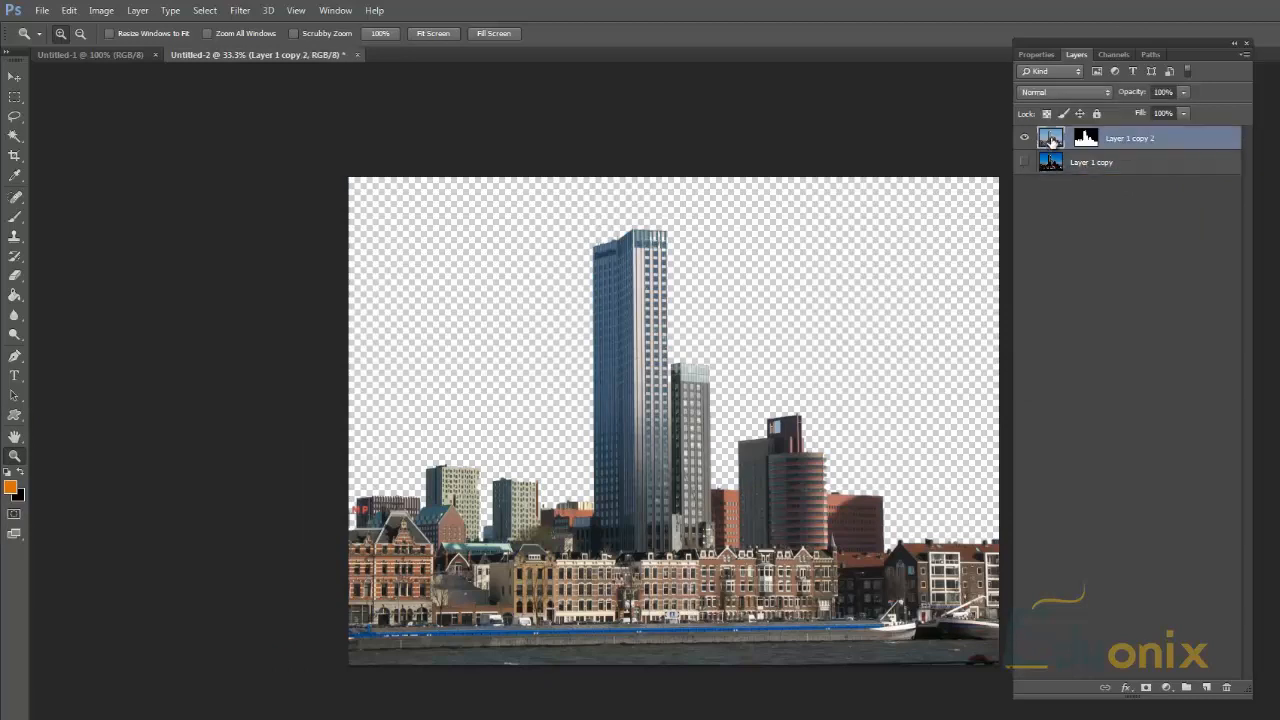
right_click(1051, 142)
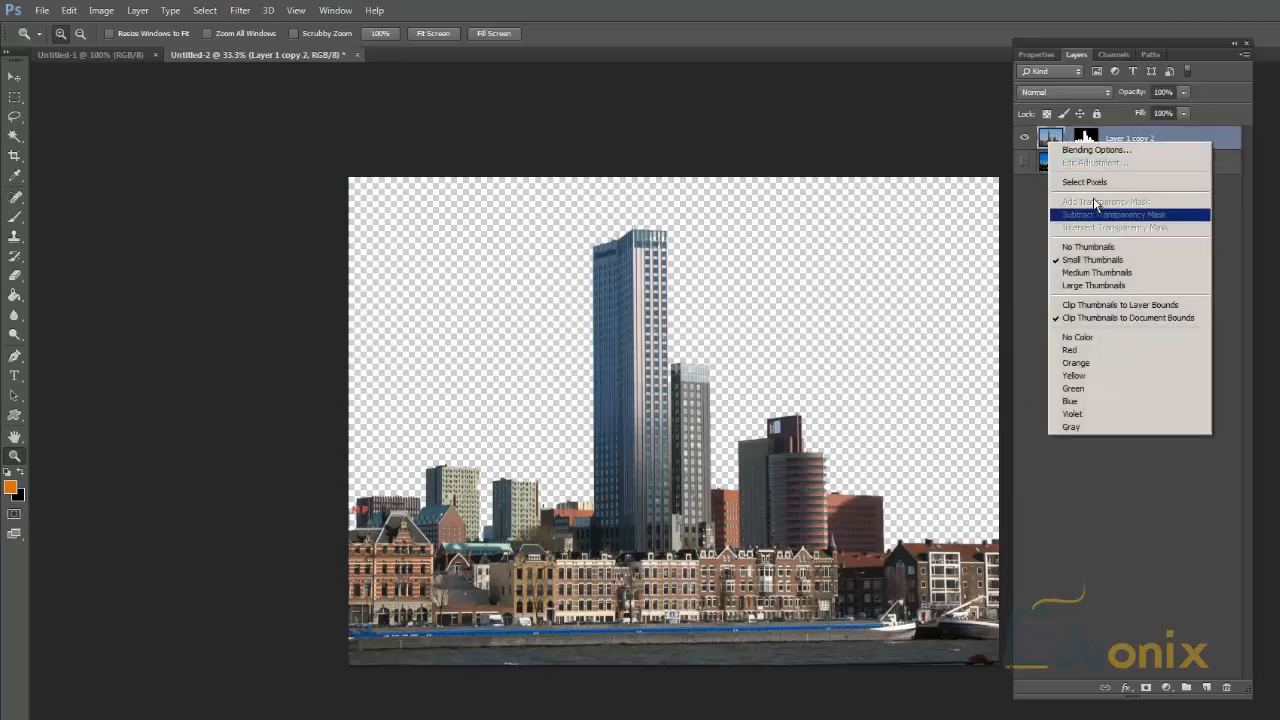
click(1205, 141)
right_click(1186, 137)
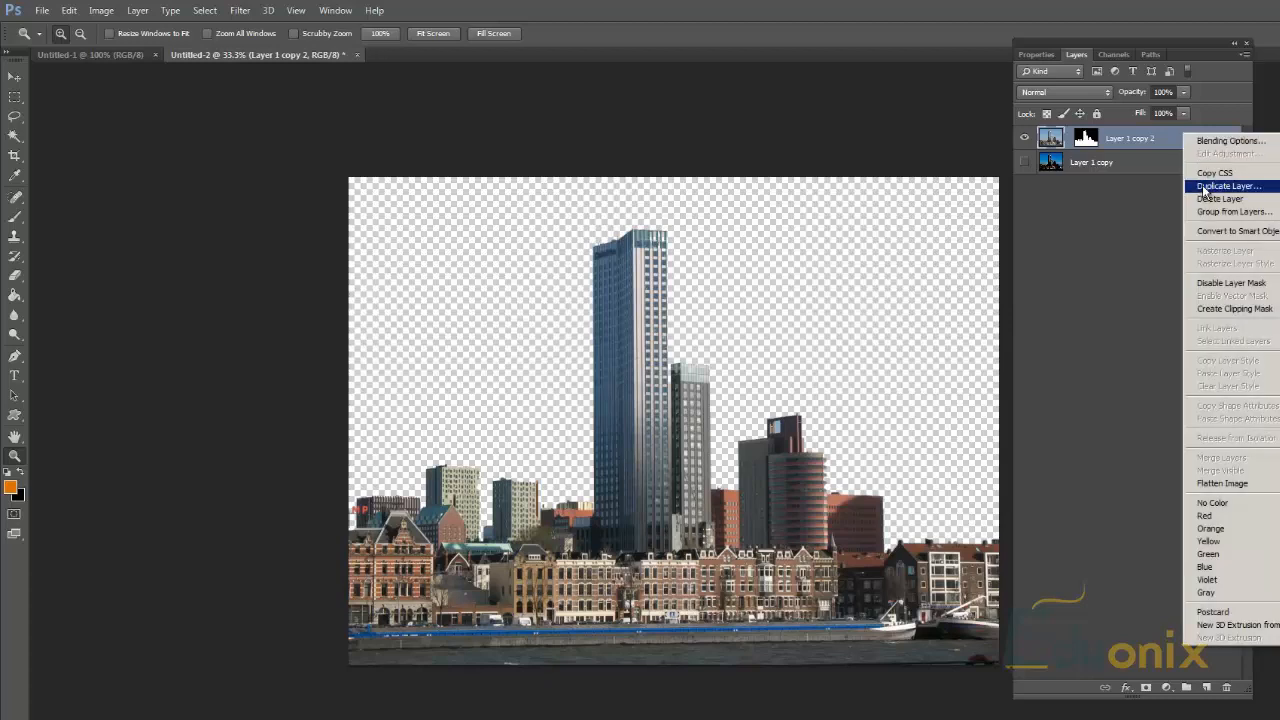
click(1228, 186)
key(Escape)
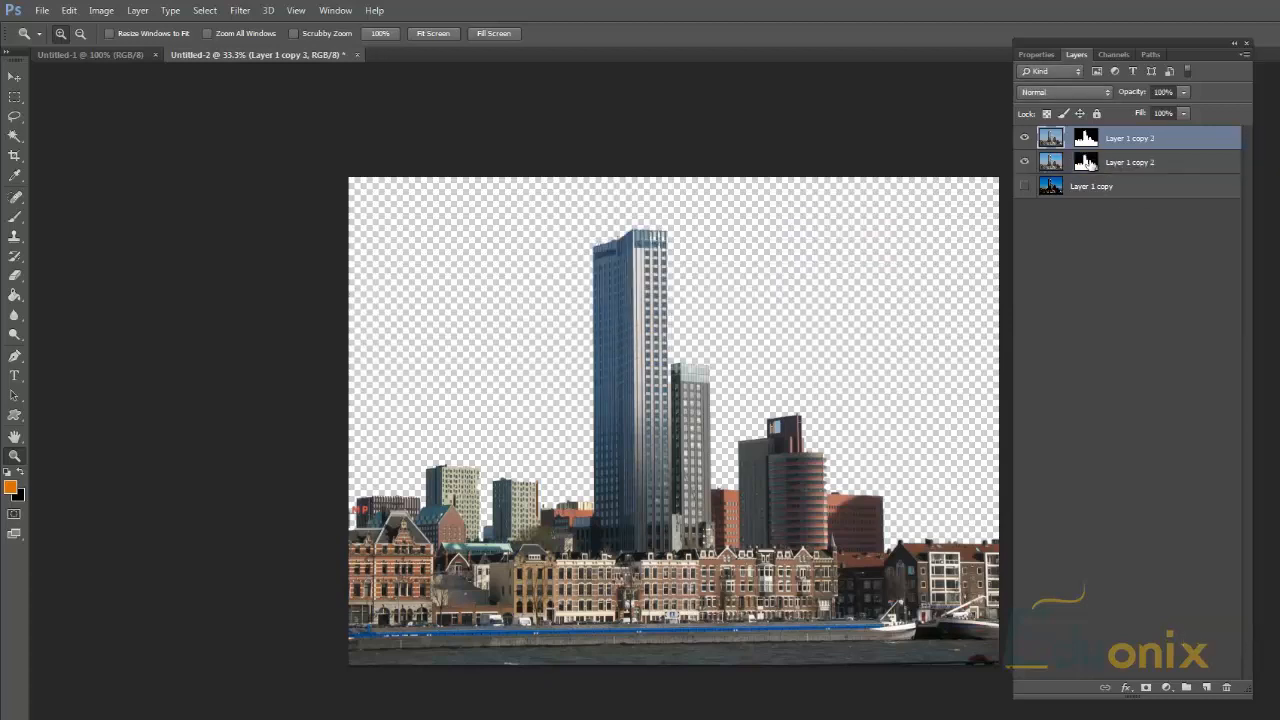
Step: Delete the layer mask of Layer 1 copy 3 and hide that layer
right_click(1102, 139)
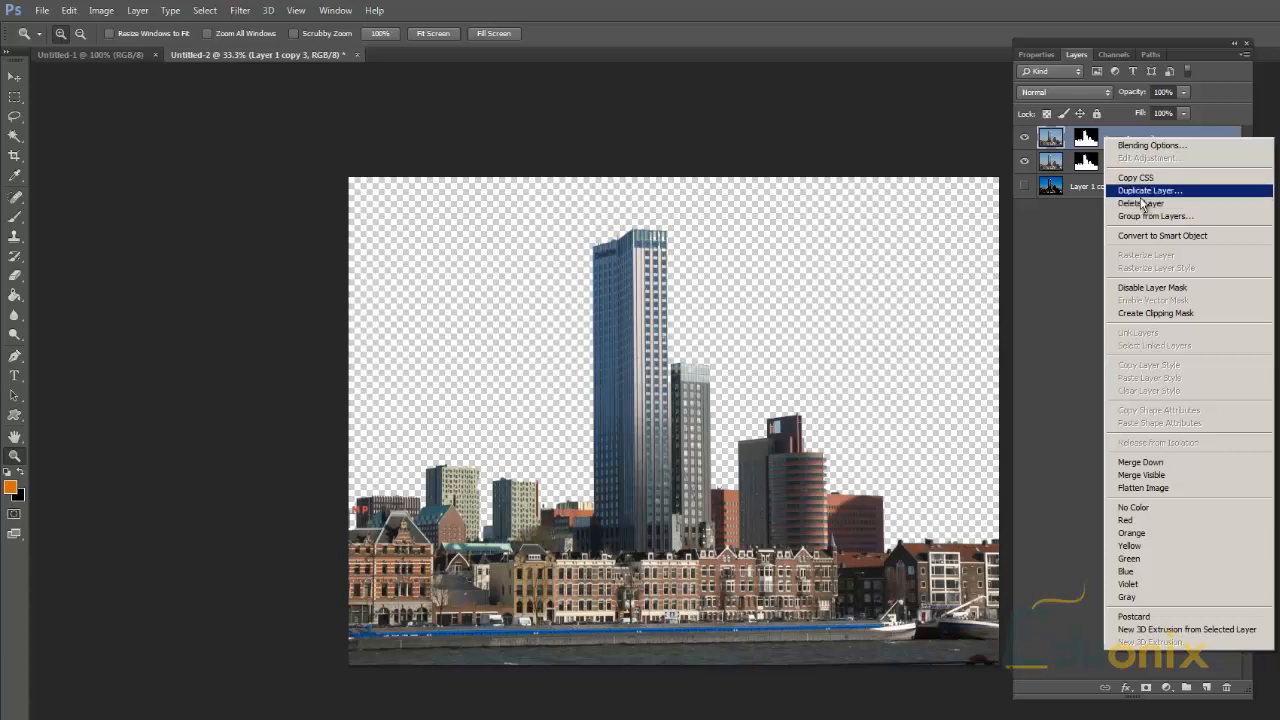
right_click(1089, 139)
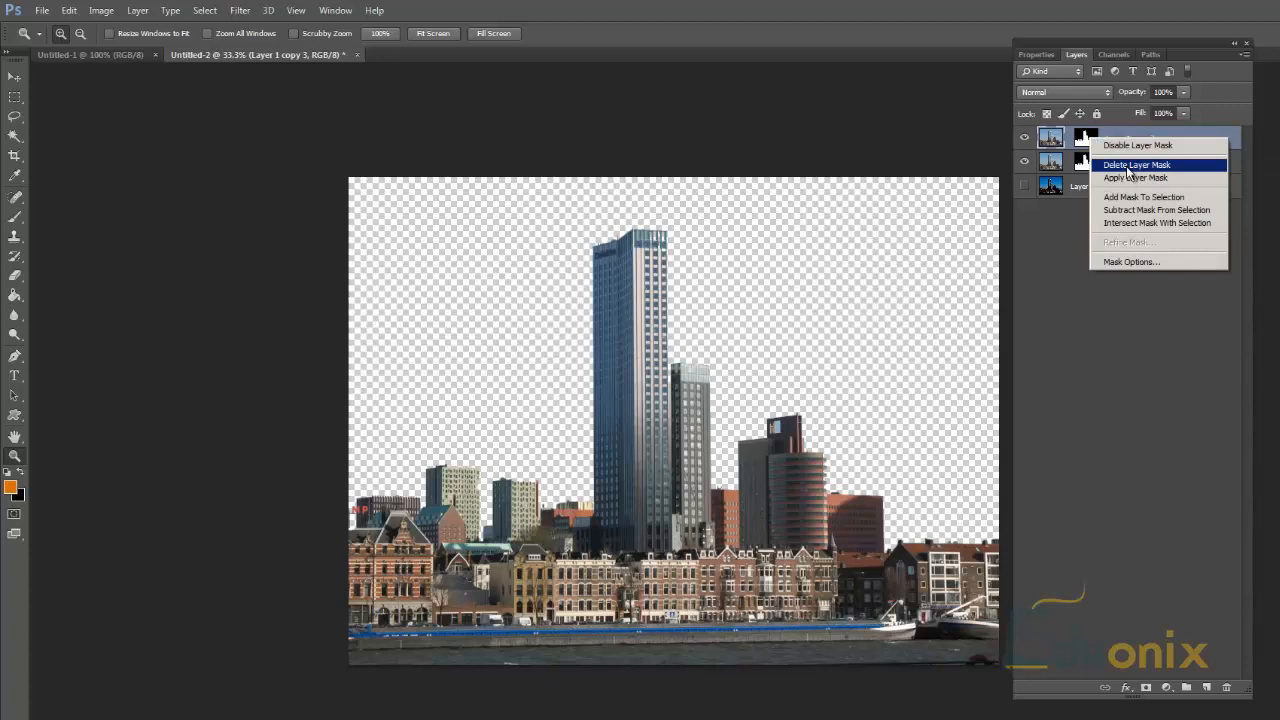
click(1128, 168)
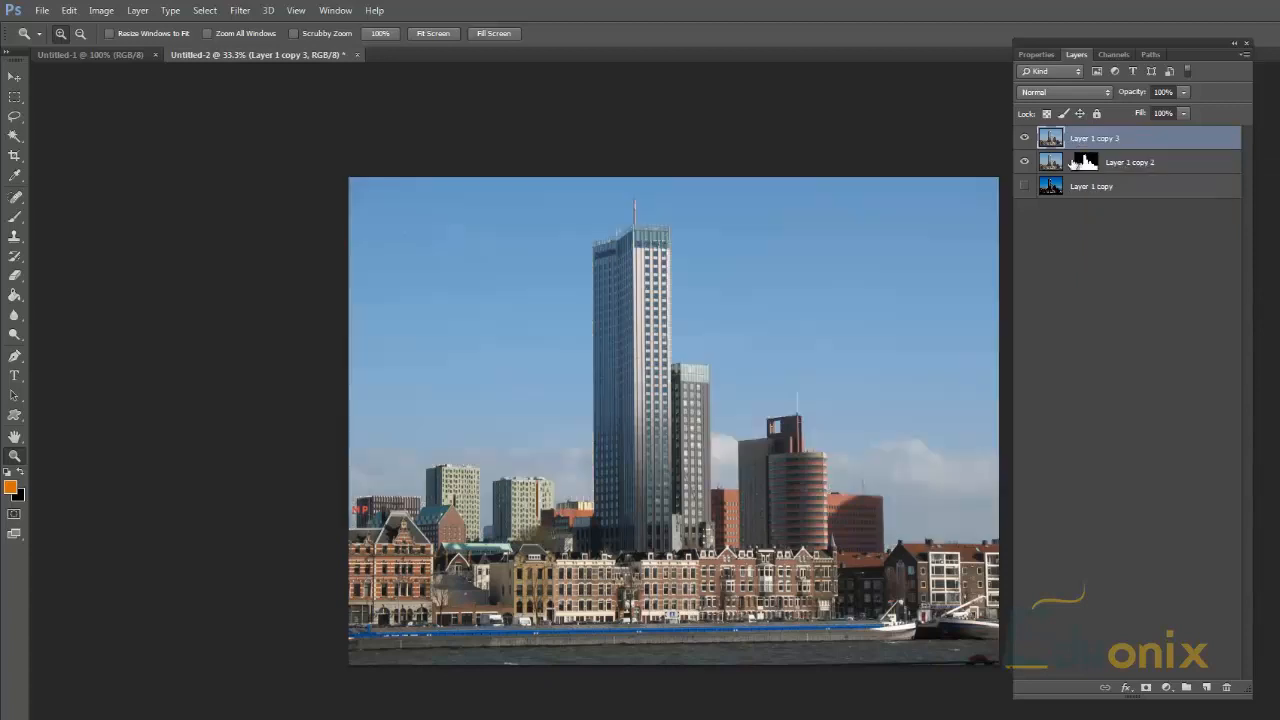
click(1025, 139)
click(1086, 164)
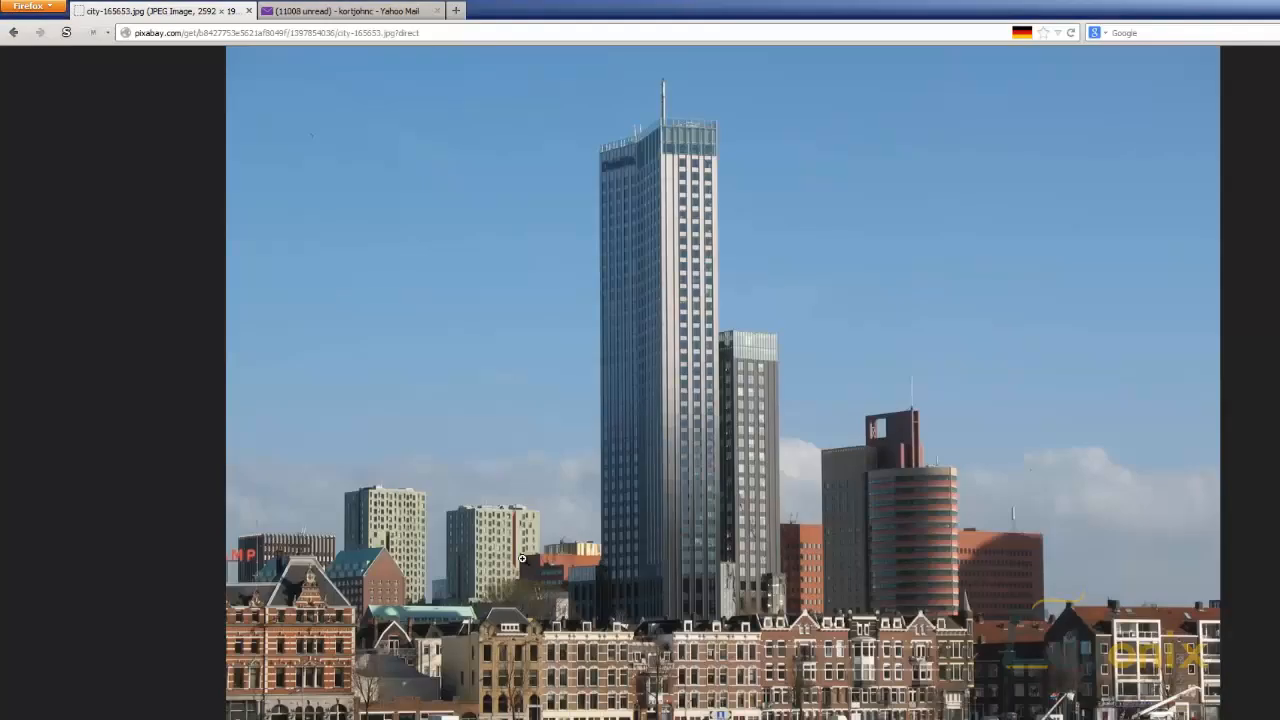
Step: Find the "Flashes Night Weather Thunderstorm City" photo on Pixabay in the browser and view its 2048 x 1370 JPG version
click(13, 32)
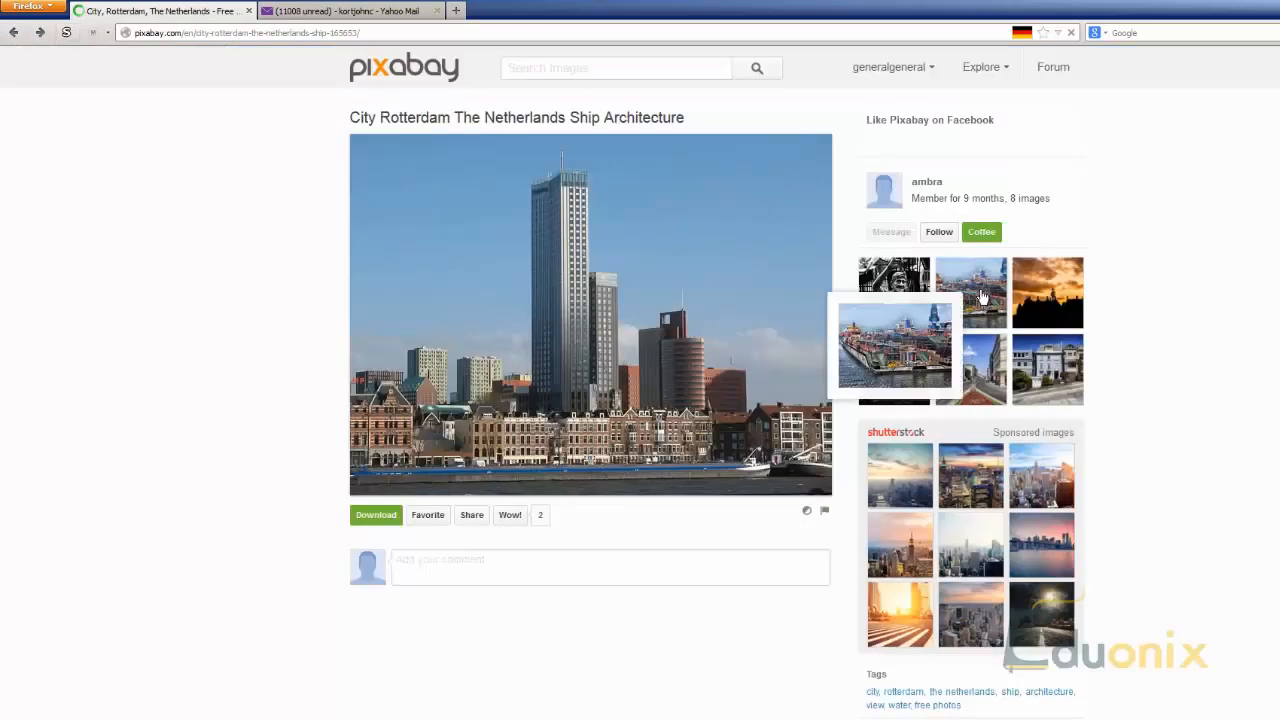
click(920, 372)
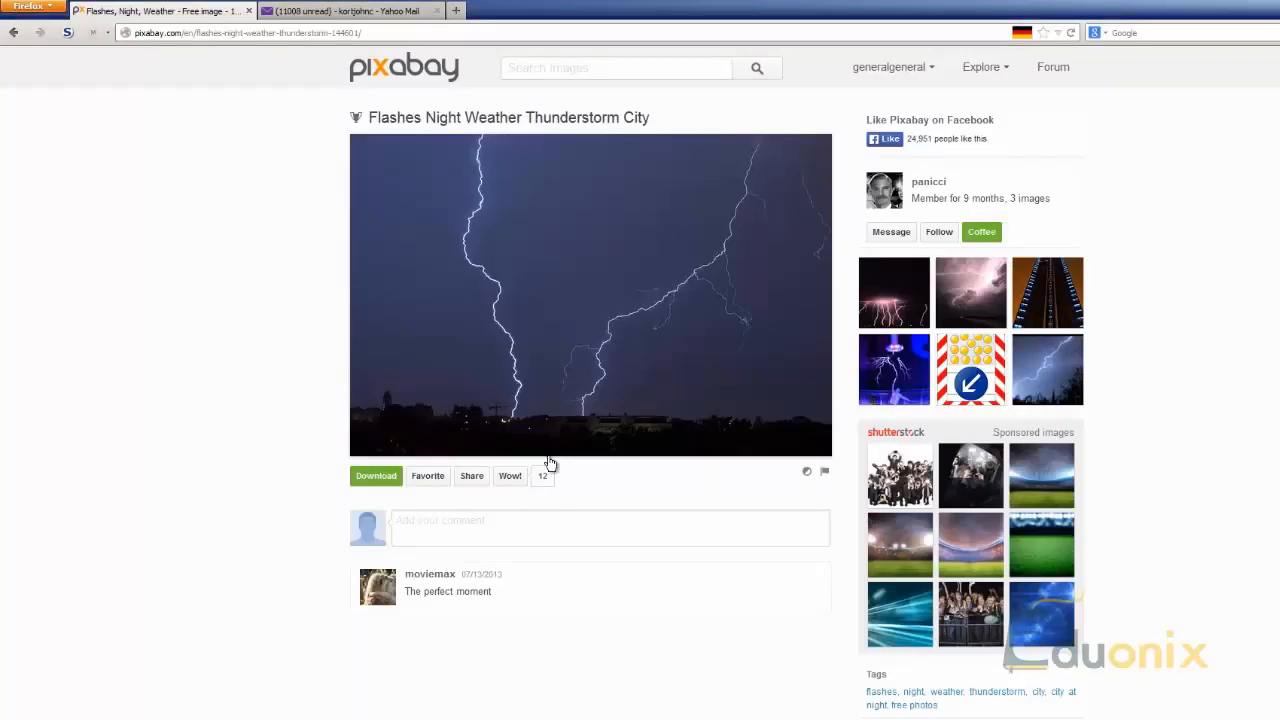
click(368, 478)
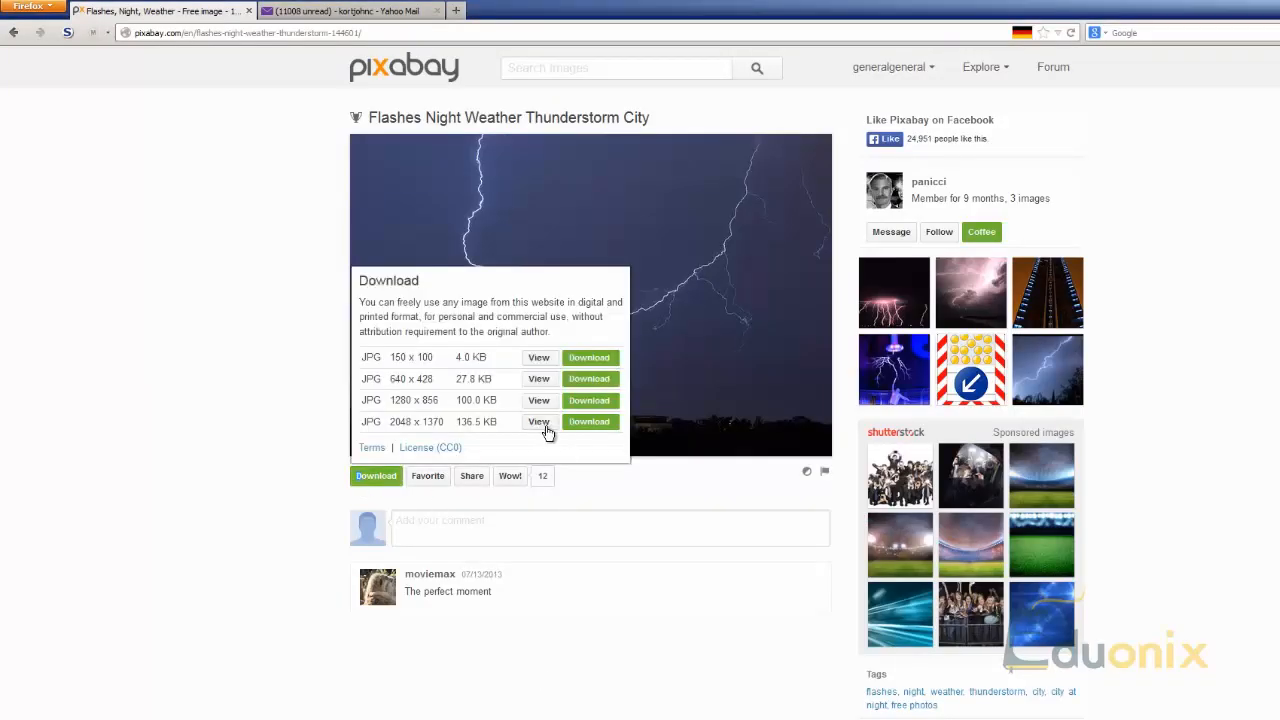
click(546, 428)
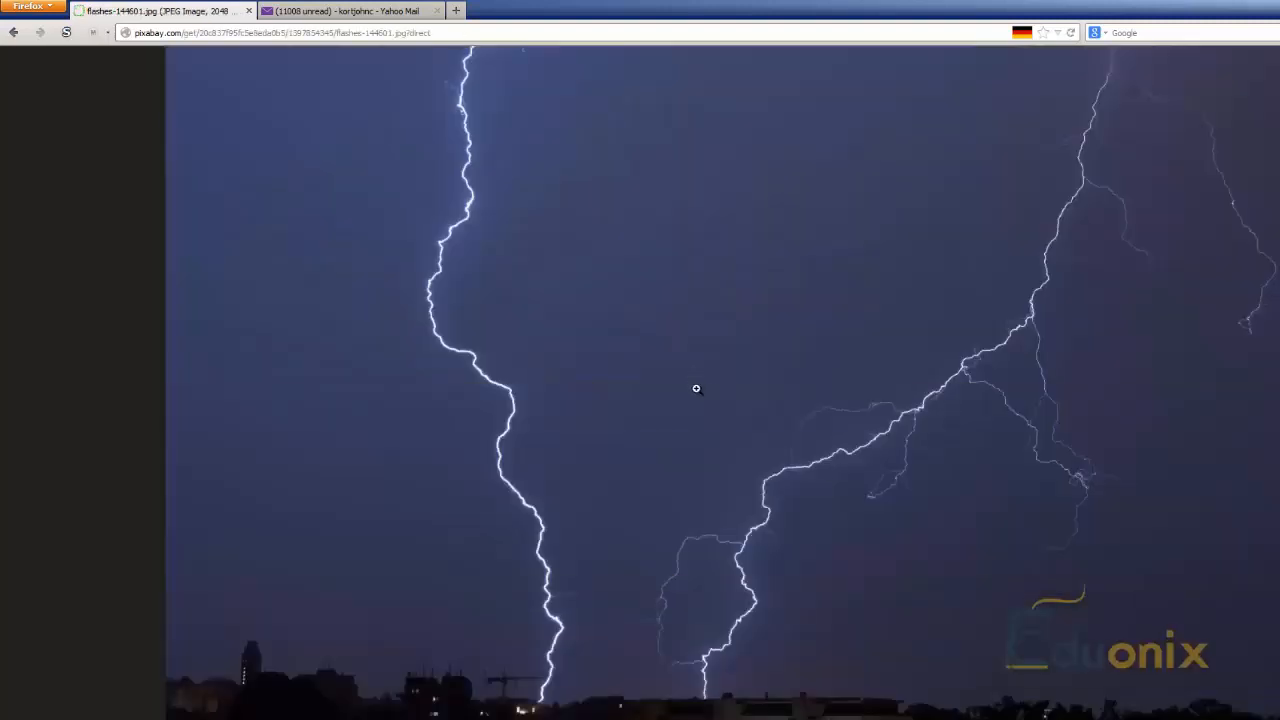
Step: Try to copy the lightning photo from the browser into the Photoshop city document, and delete the pasted layer
right_click(711, 392)
click(754, 406)
click(572, 719)
key(ctrl+v)
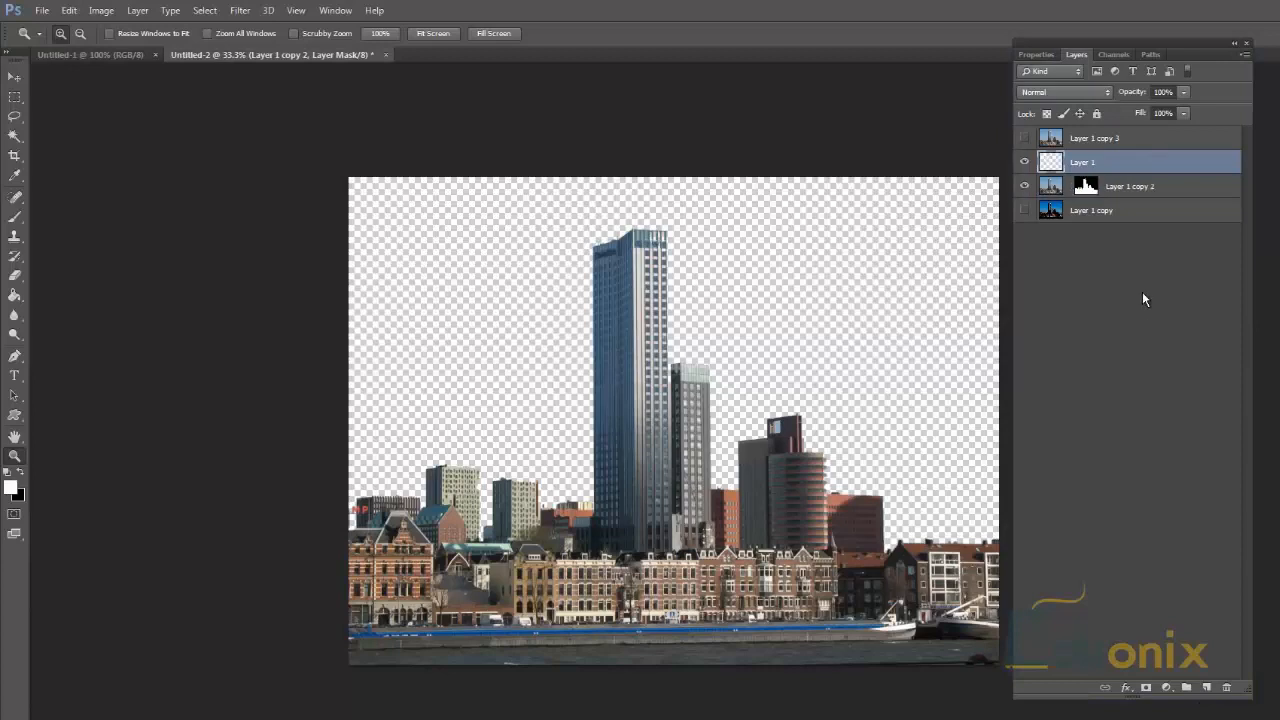
key(Delete)
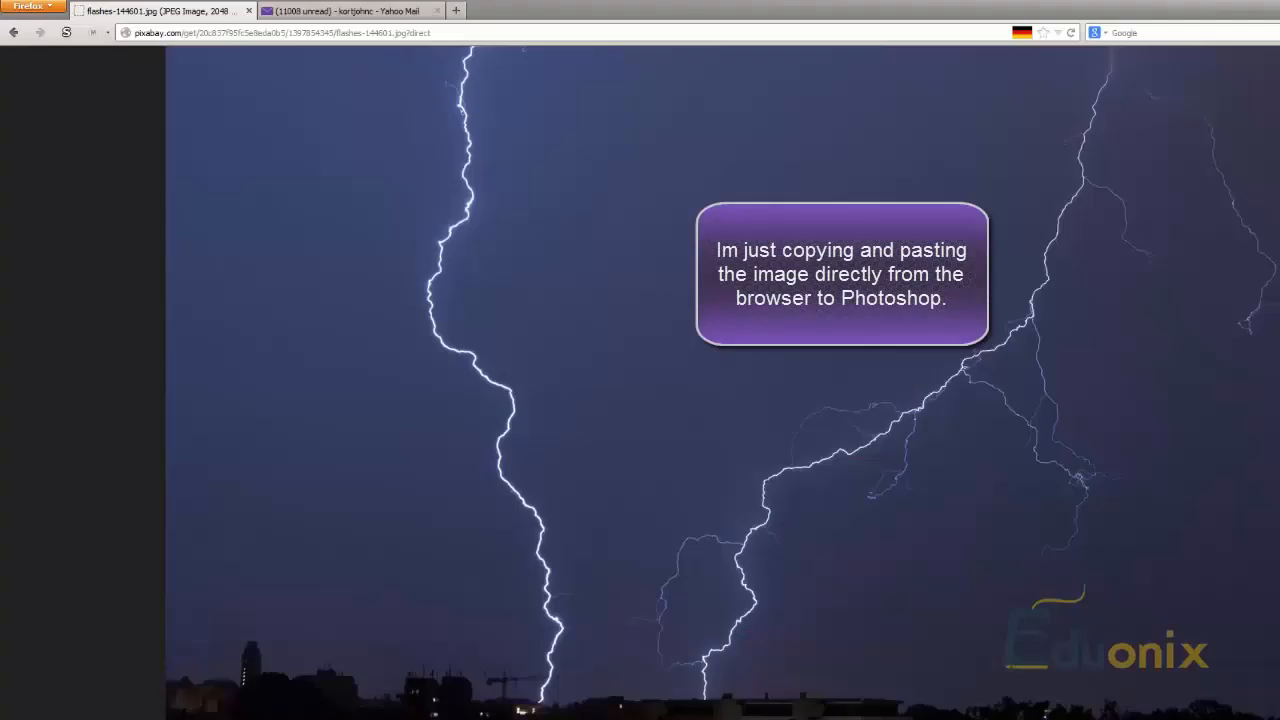
Step: Copy the lightning photo in the browser again and paste it as a new layer into the Photoshop city document
click(600, 719)
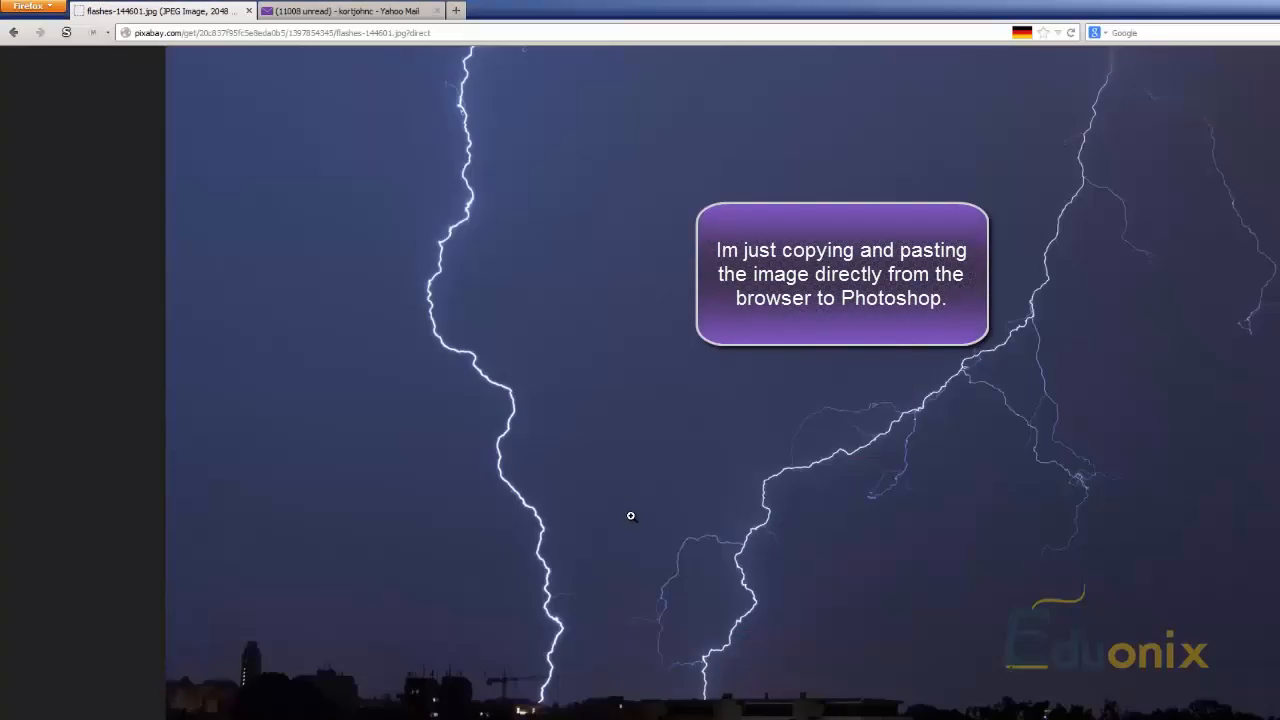
right_click(252, 283)
click(300, 291)
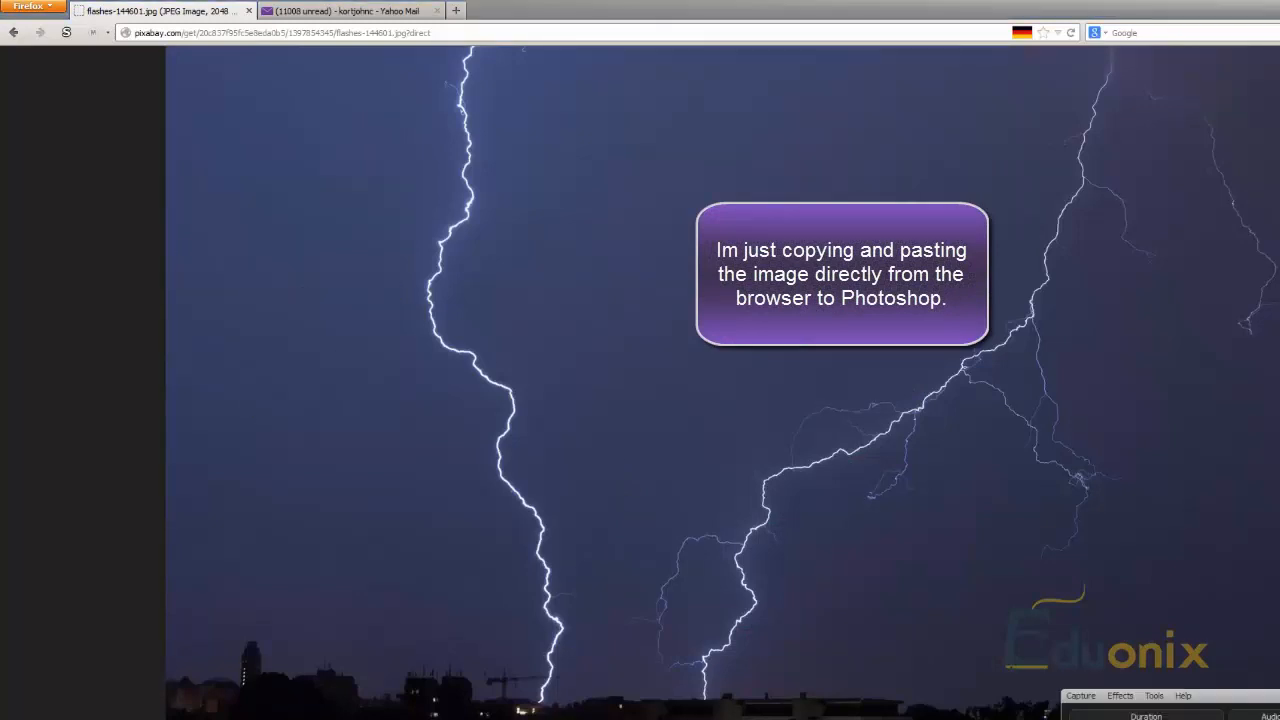
key(alt+Tab)
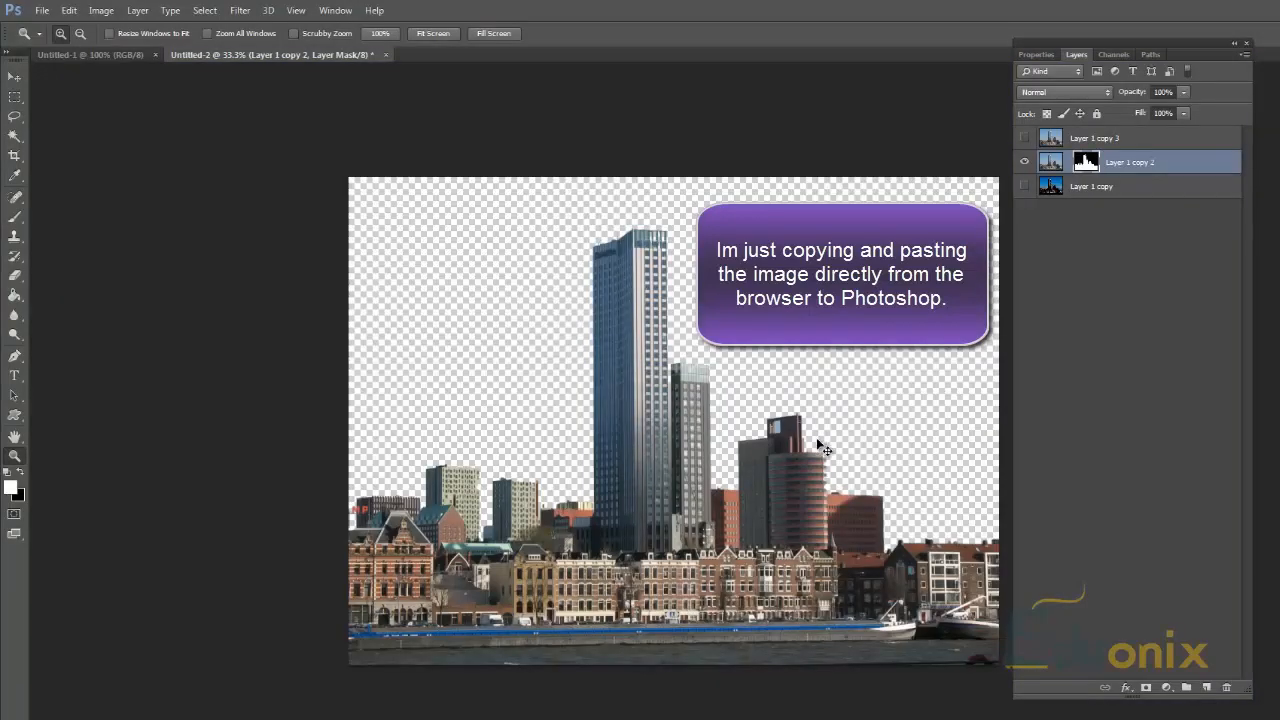
key(ctrl+v)
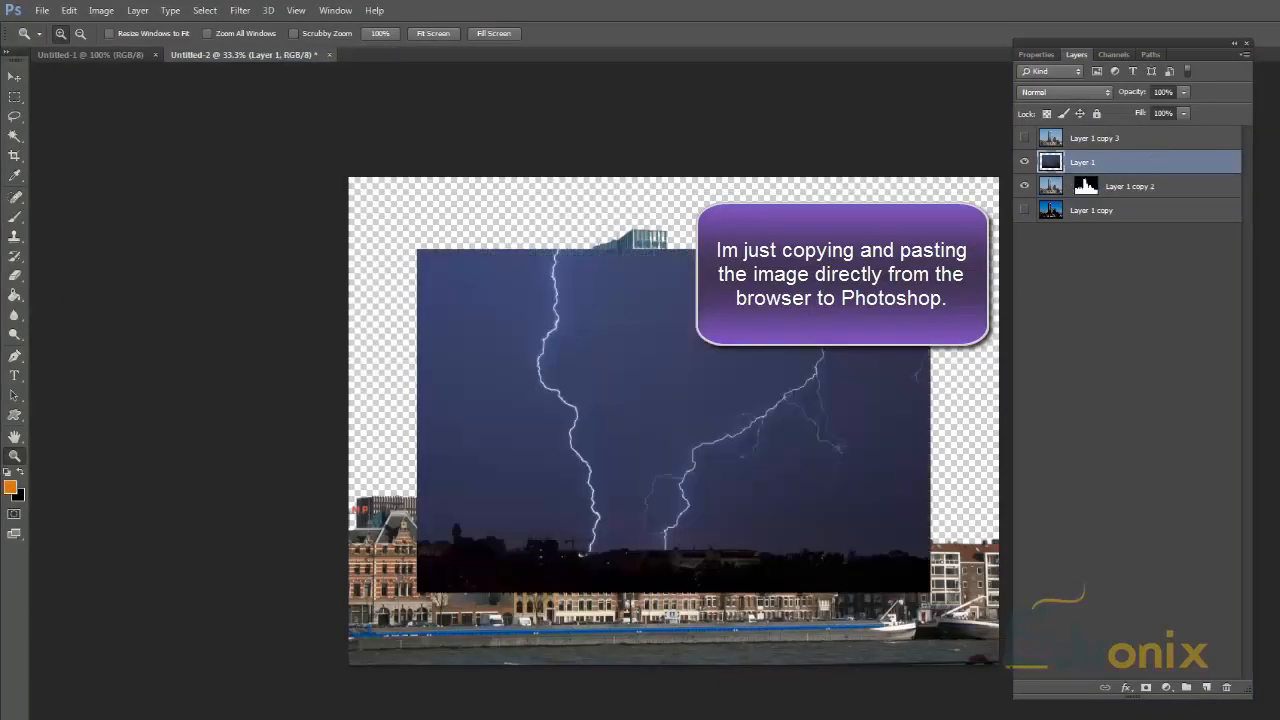
Step: Scale the lightning layer to about 137% and shift it up until it fills the canvas's sky area
key(ctrl+t)
drag(930, 249, 1027, 185)
drag(895, 300, 896, 275)
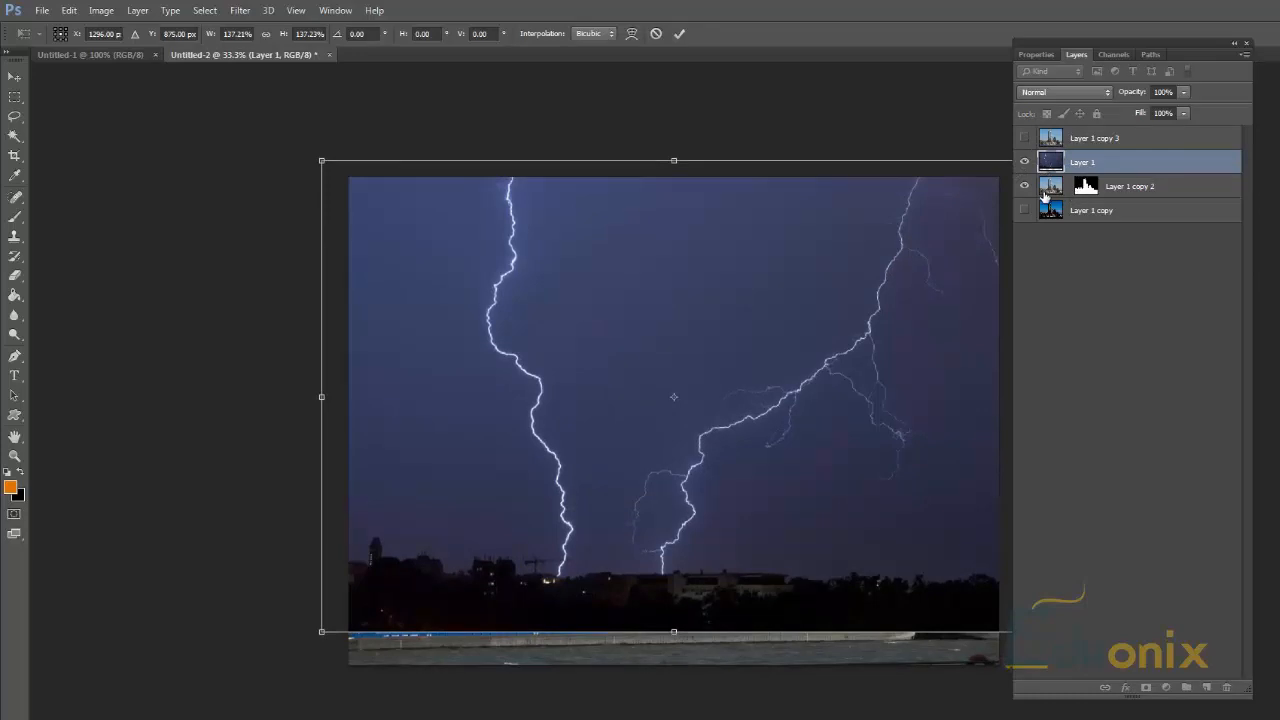
key(ctrl+space)
key(Return)
Step: Move the lightning layer directly below Layer 1 copy 2, and hide and reshow it to compare the sky
drag(1051, 164, 1049, 214)
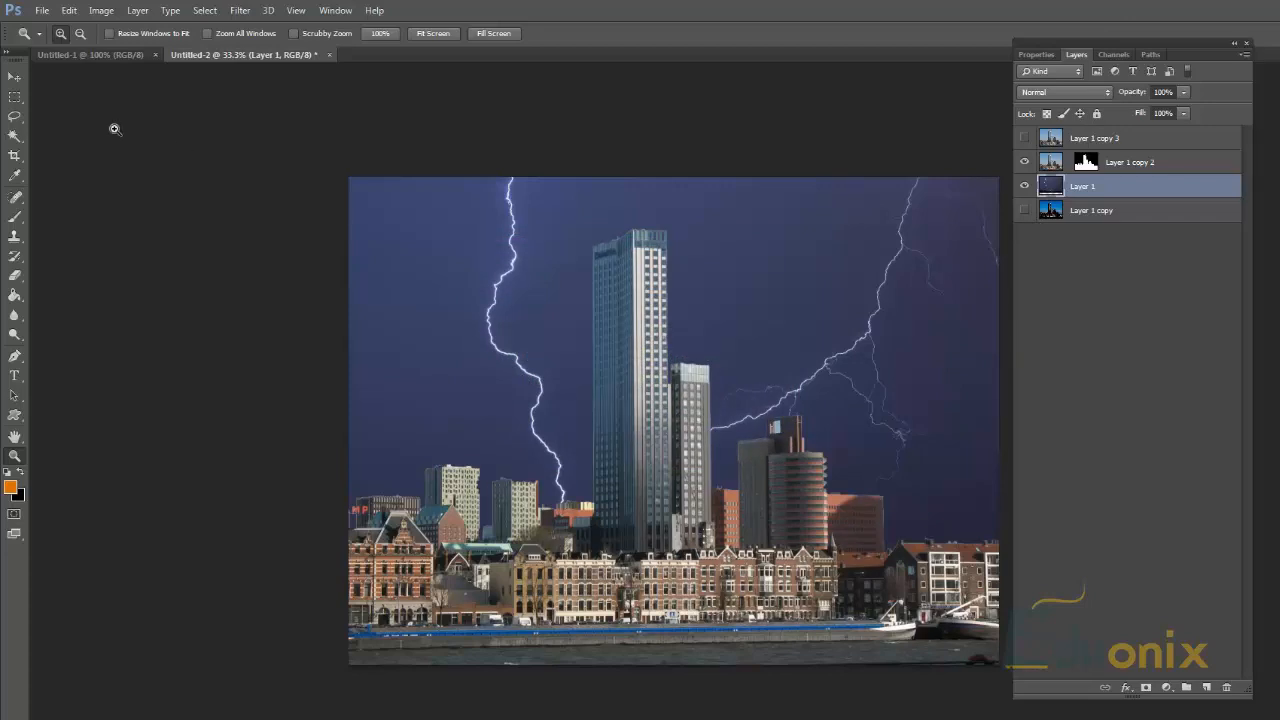
click(14, 77)
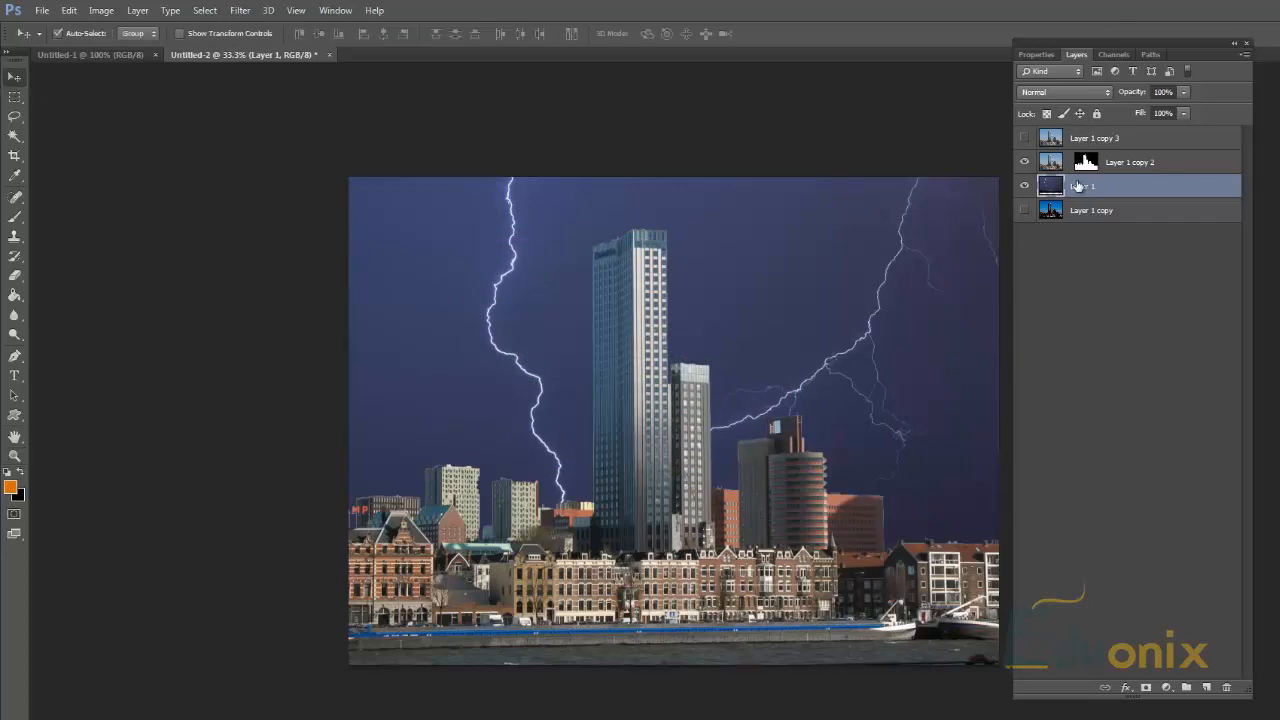
click(1023, 186)
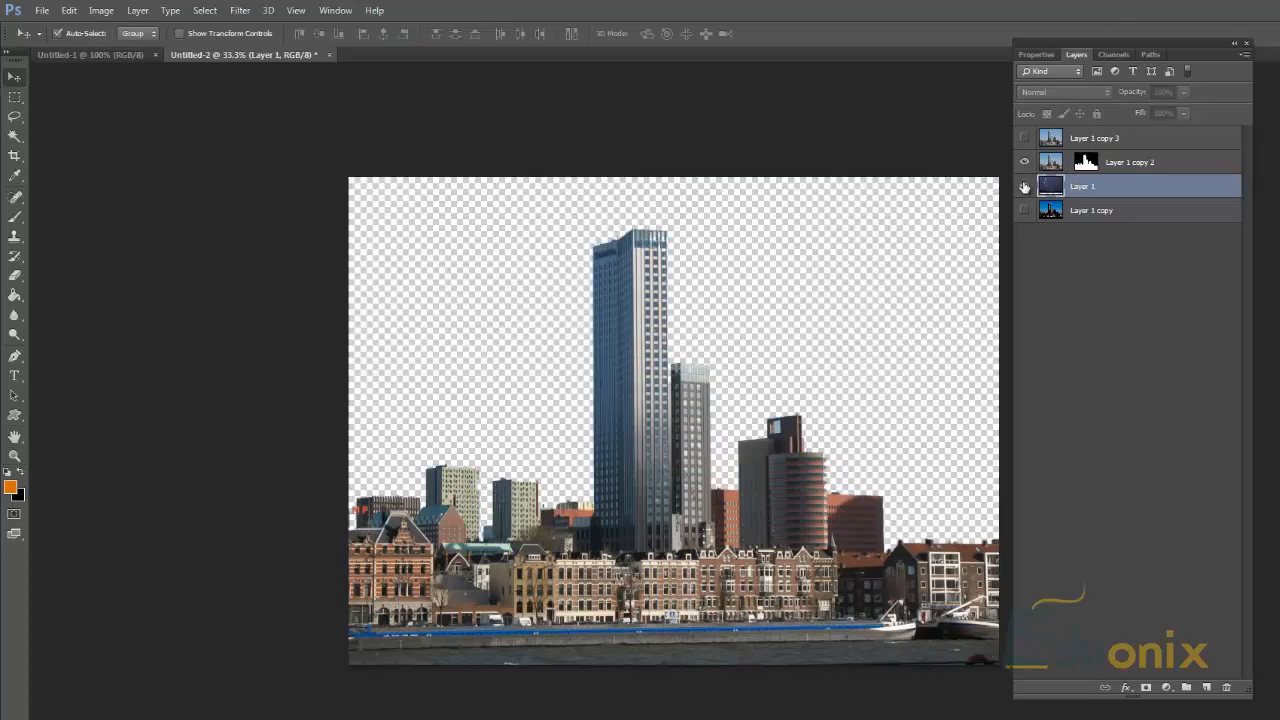
click(1023, 186)
Step: Move Layer 1 copy above Layer 1 copy 2, show it, and mask it to the sky using the inverted building mask selection
drag(1067, 212, 1055, 162)
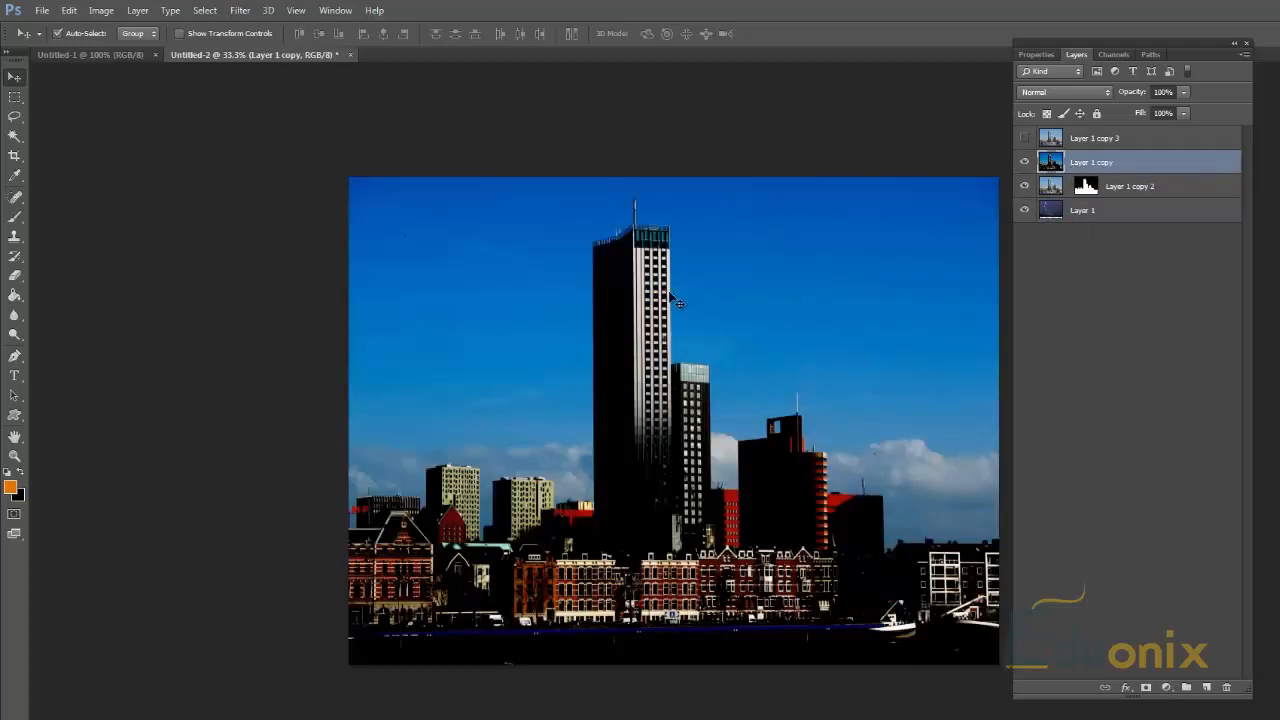
ctrl+click(1085, 186)
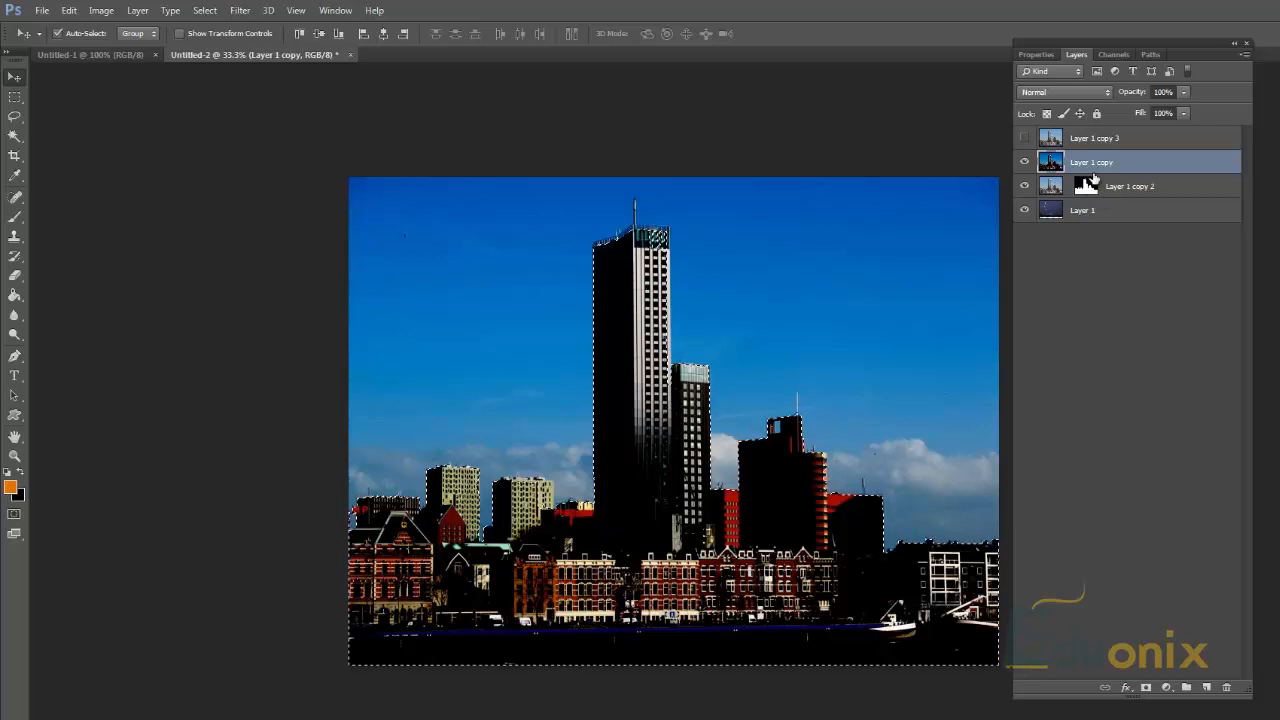
key(ctrl+shift+i)
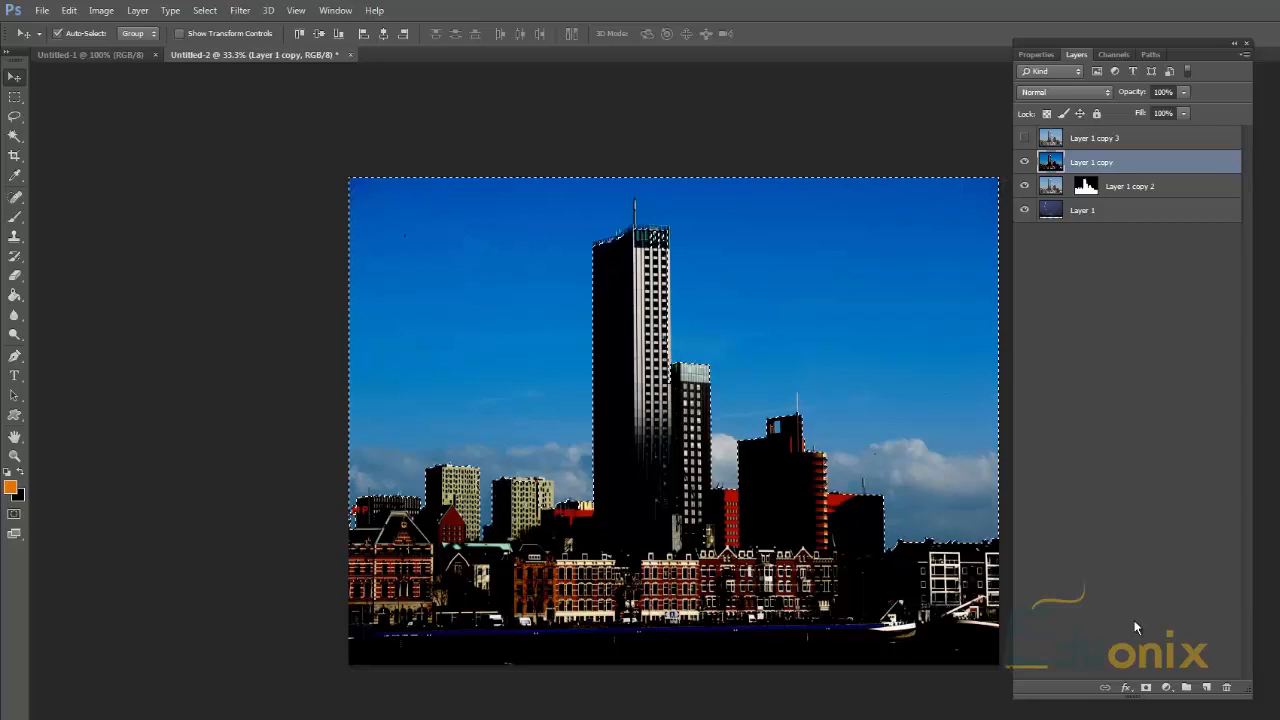
click(1147, 688)
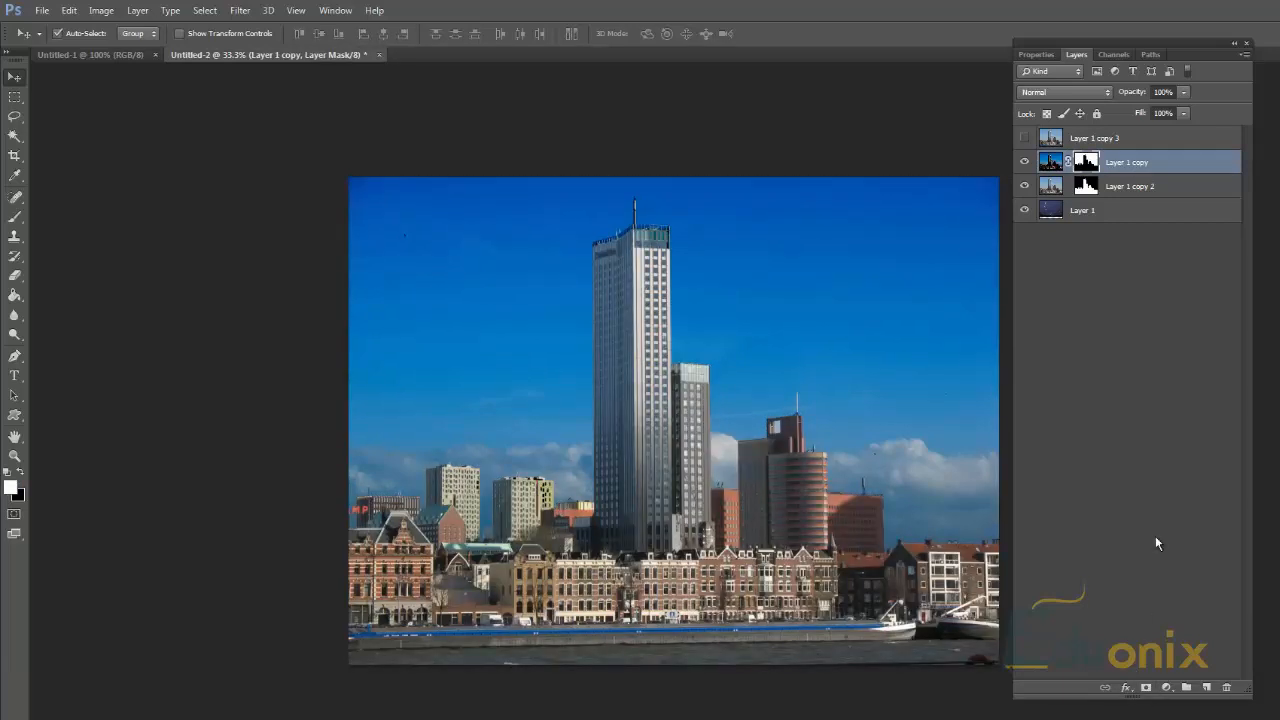
click(1024, 186)
click(1024, 186)
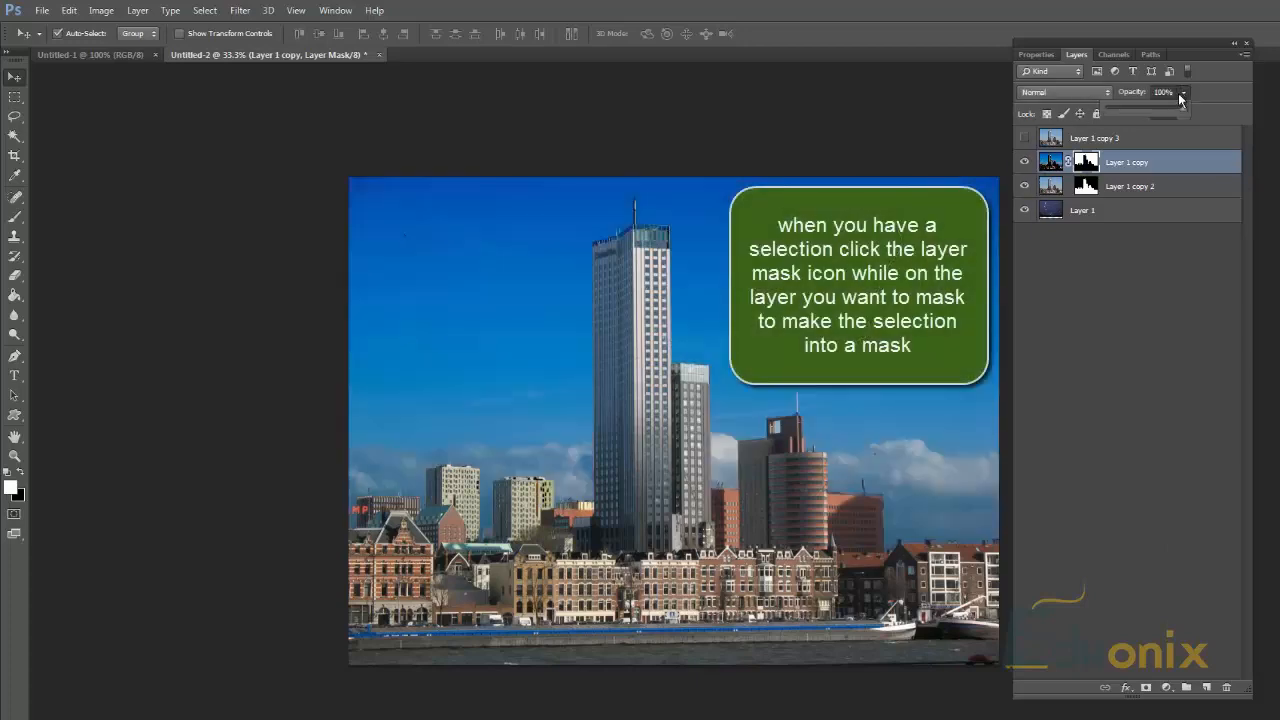
Step: Go through the blend modes for the masked Layer 1 copy and set it to Color Dodge
click(1068, 95)
click(1068, 95)
key(Down)
key(Down)
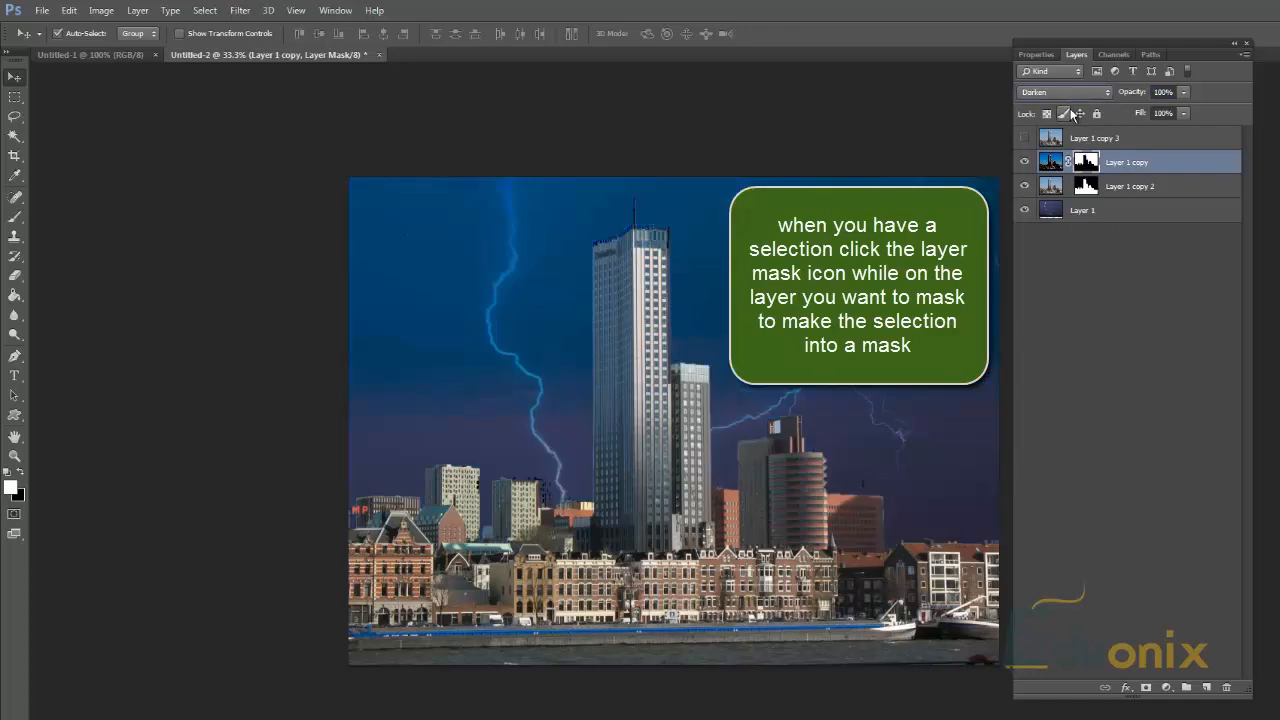
key(Down)
key(Down)
key(Down)
key(Down)
key(Down)
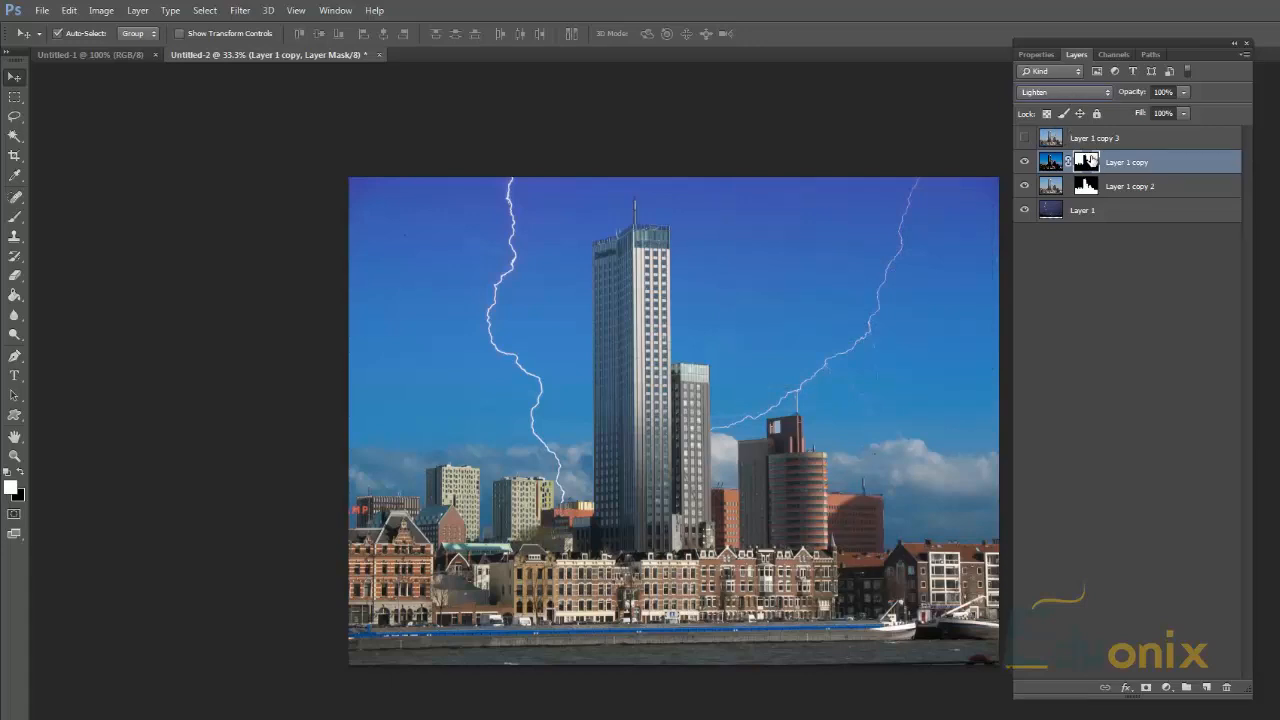
key(Down)
key(Down)
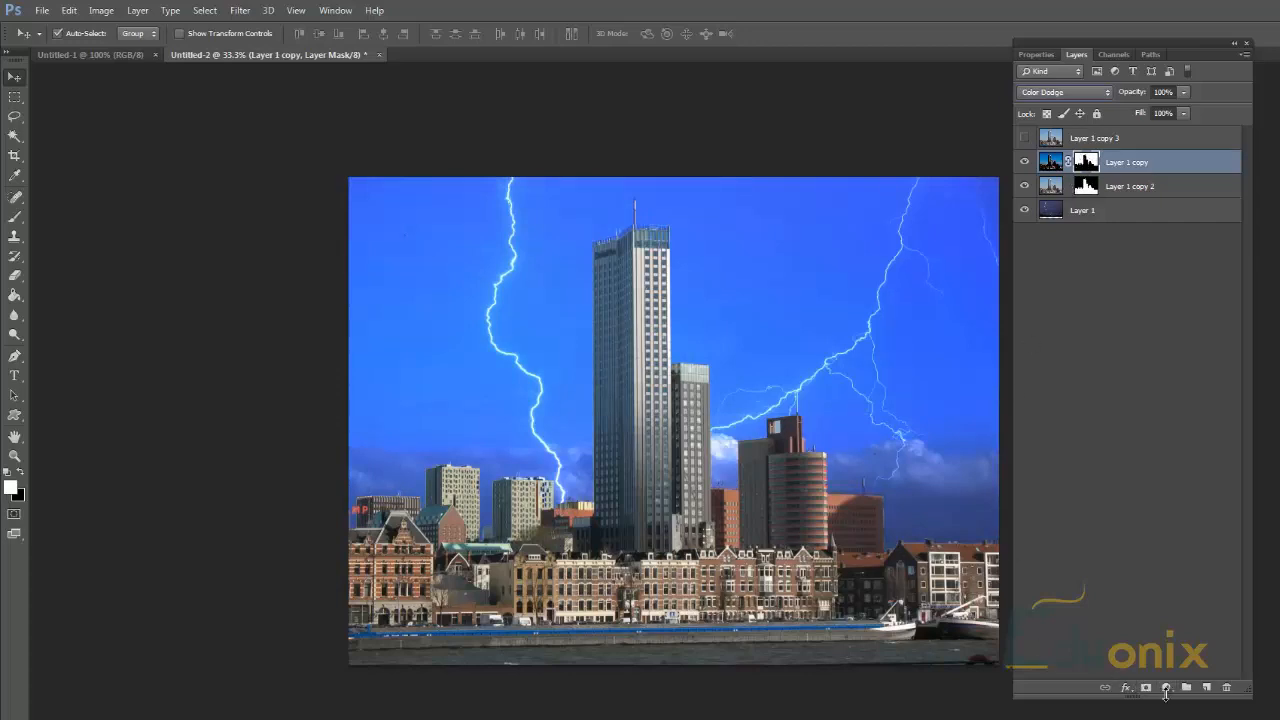
Step: Duplicate Layer 1 copy 3 as Layer 1 copy 4 and make Layer 1 copy 3 visible
click(1064, 141)
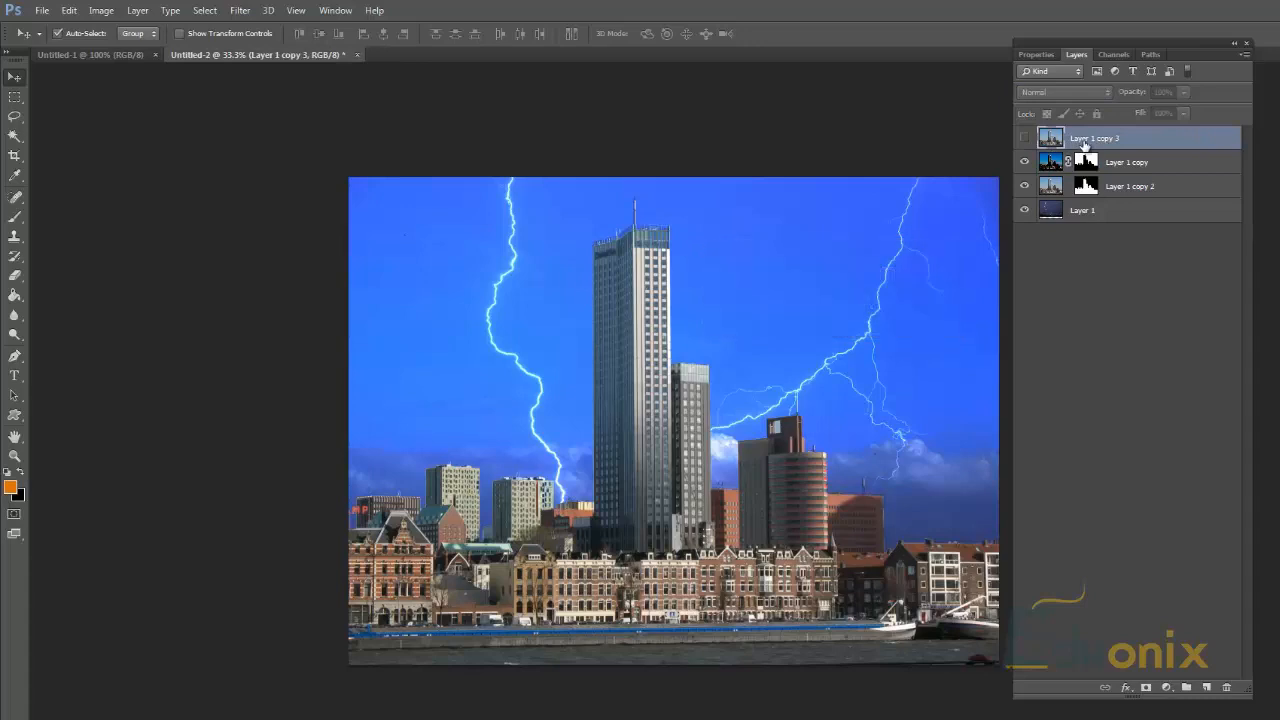
right_click(1082, 142)
click(1104, 194)
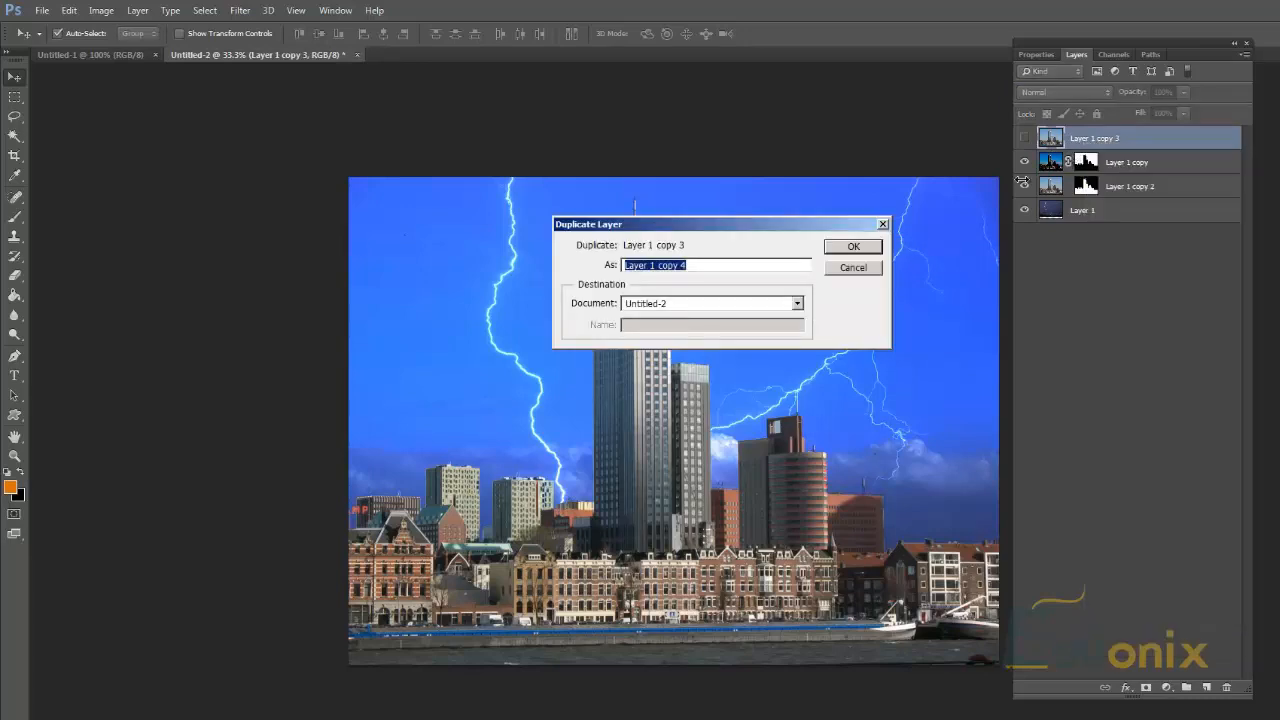
click(866, 251)
click(1023, 164)
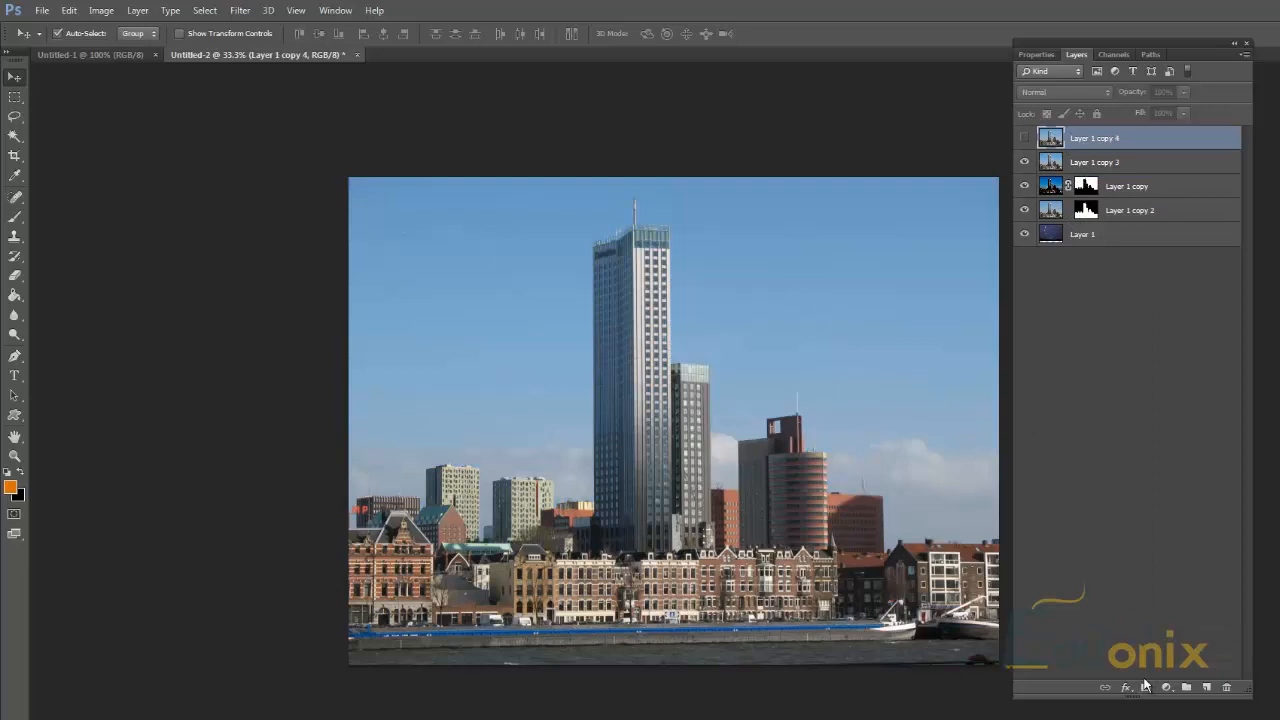
Step: Load the sky mask of Layer 1 copy as a selection and delete the sky from Layer 1 copy 3
ctrl+click(1086, 186)
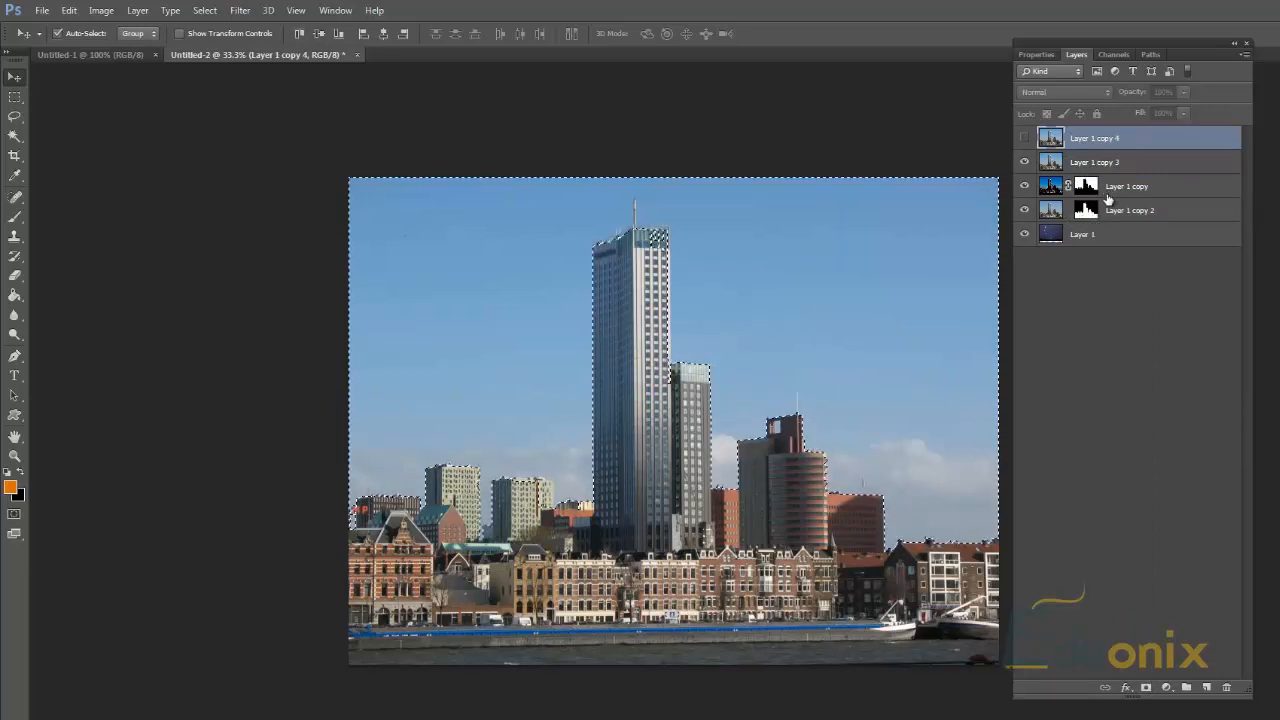
click(1074, 167)
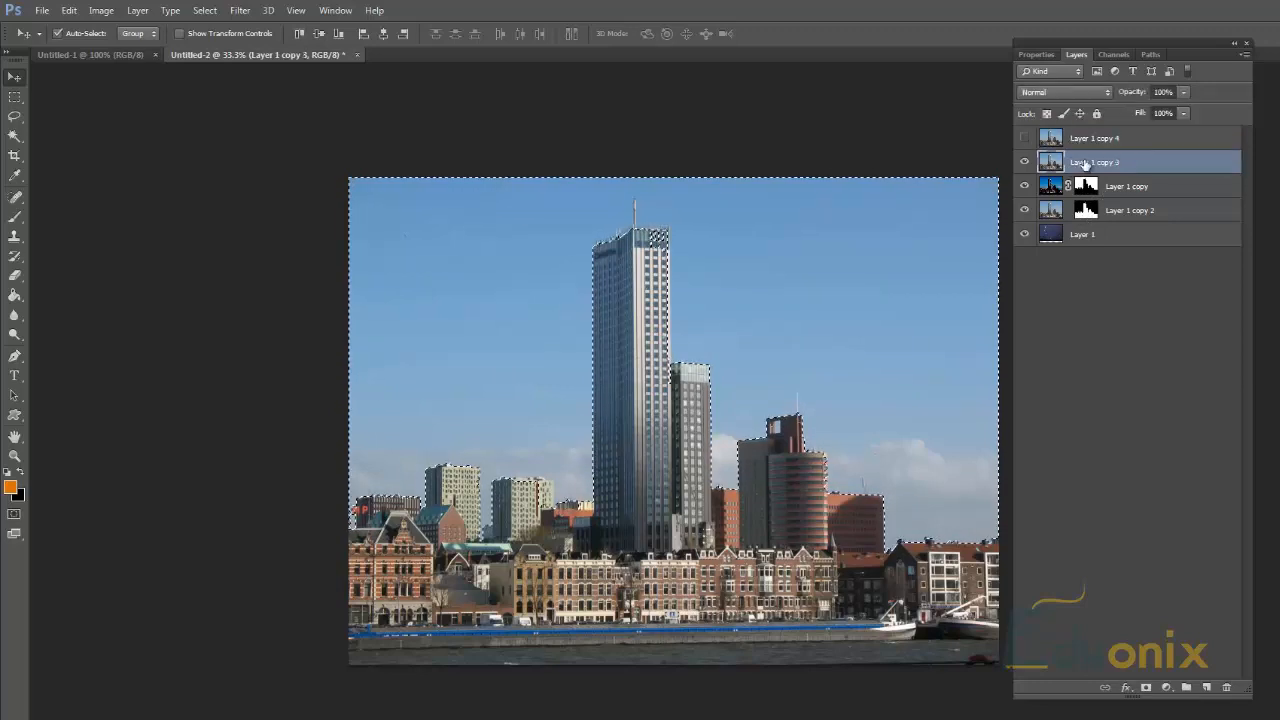
key(Delete)
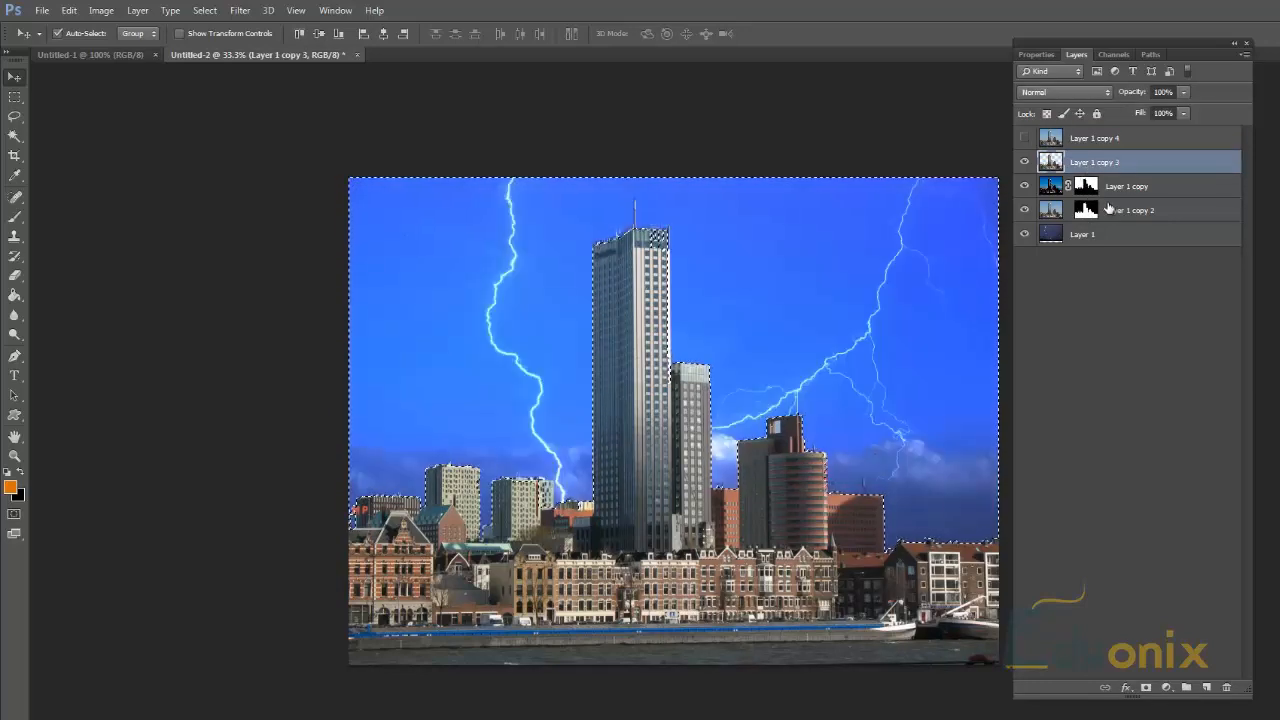
Step: Try several blend modes on Layer 1 copy 3, set it to Color Dodge, and toggle its visibility to compare
click(1063, 95)
click(1062, 152)
key(shift+plus)
key(shift+plus)
key(shift+plus)
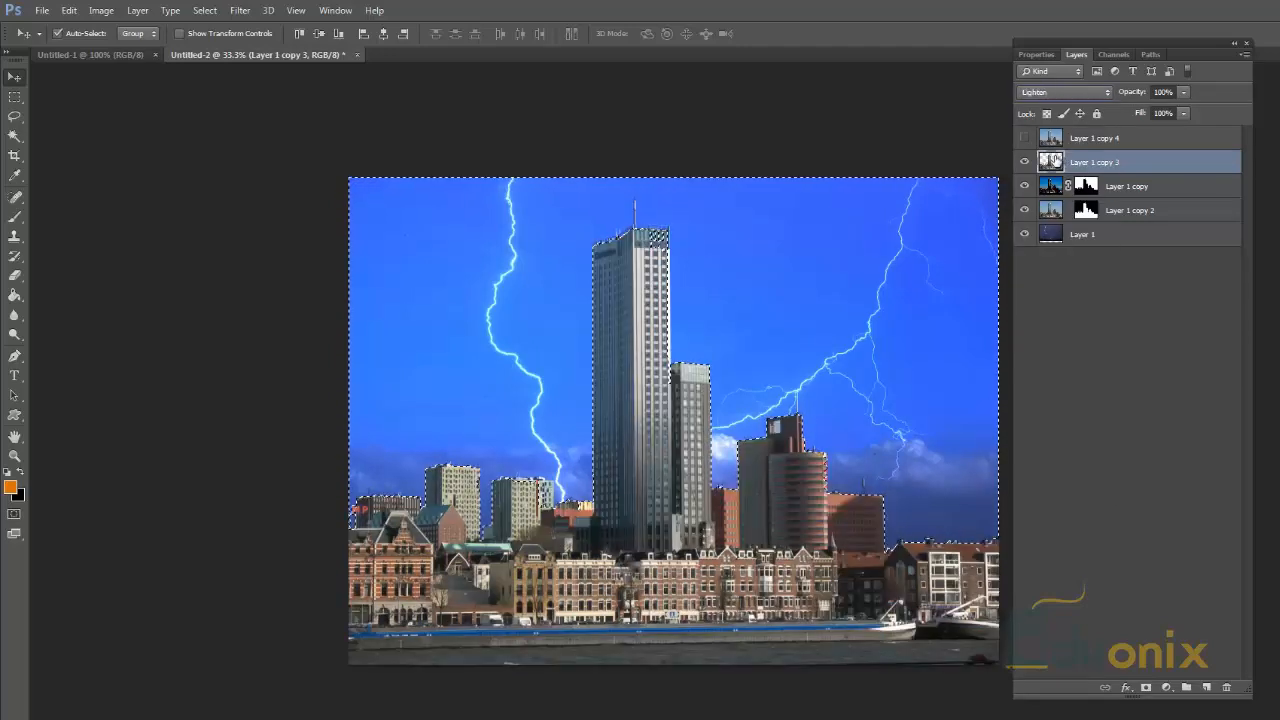
key(shift+plus)
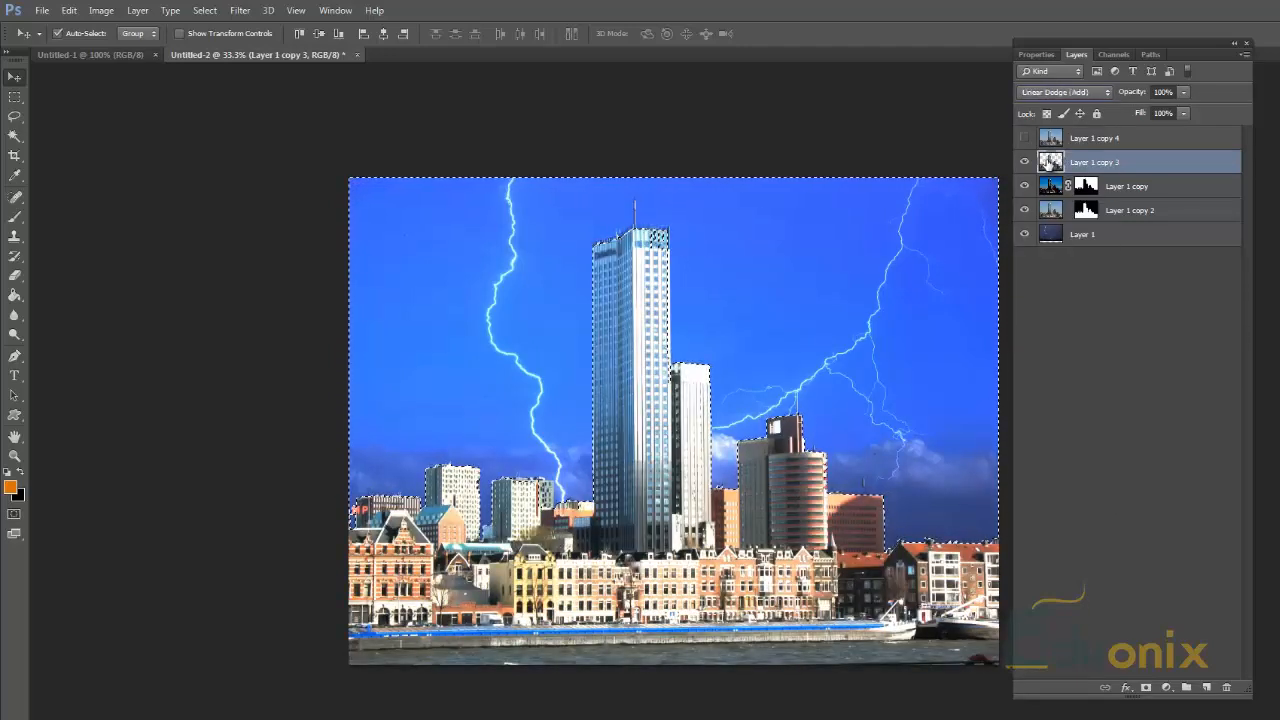
key(shift+plus)
key(shift+minus)
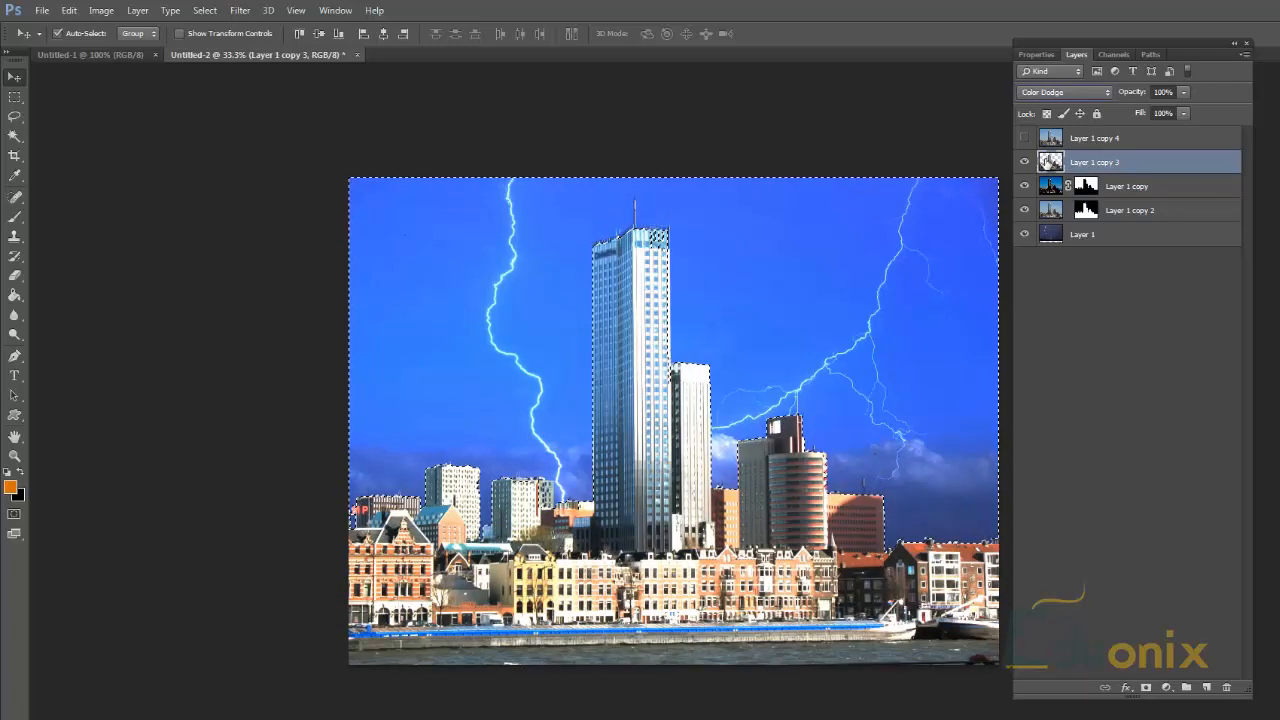
click(1023, 164)
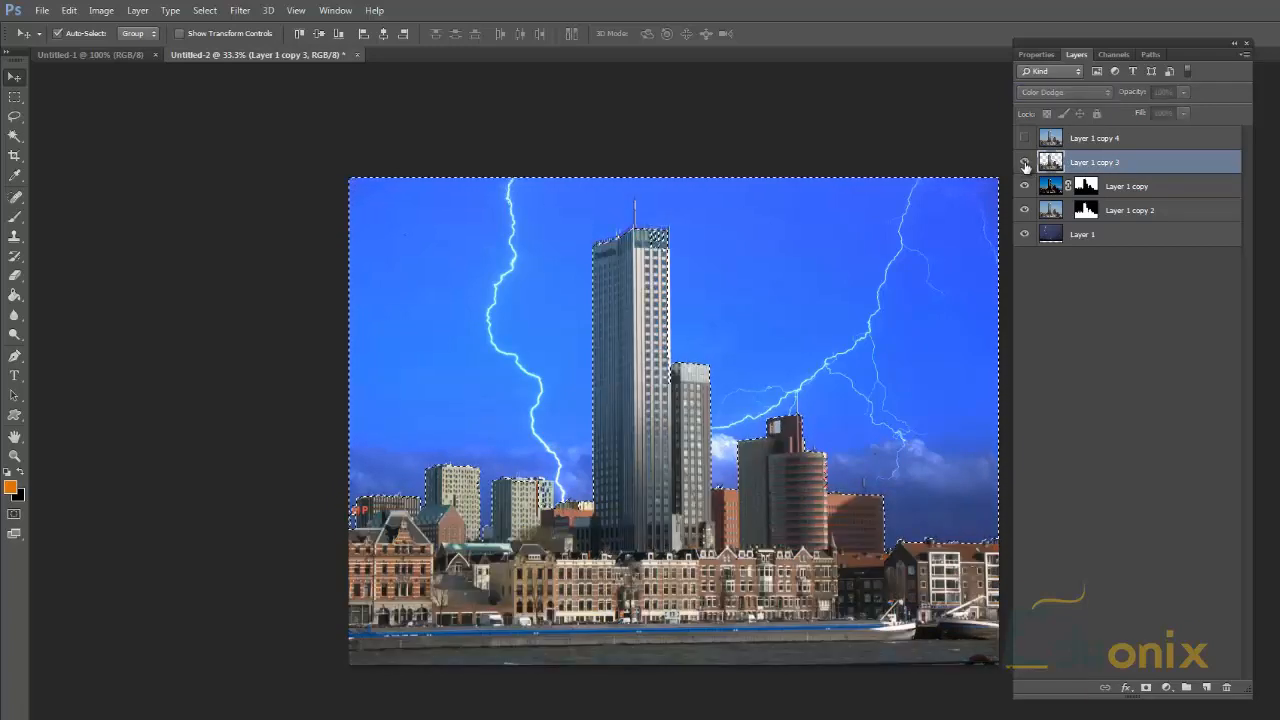
click(1024, 164)
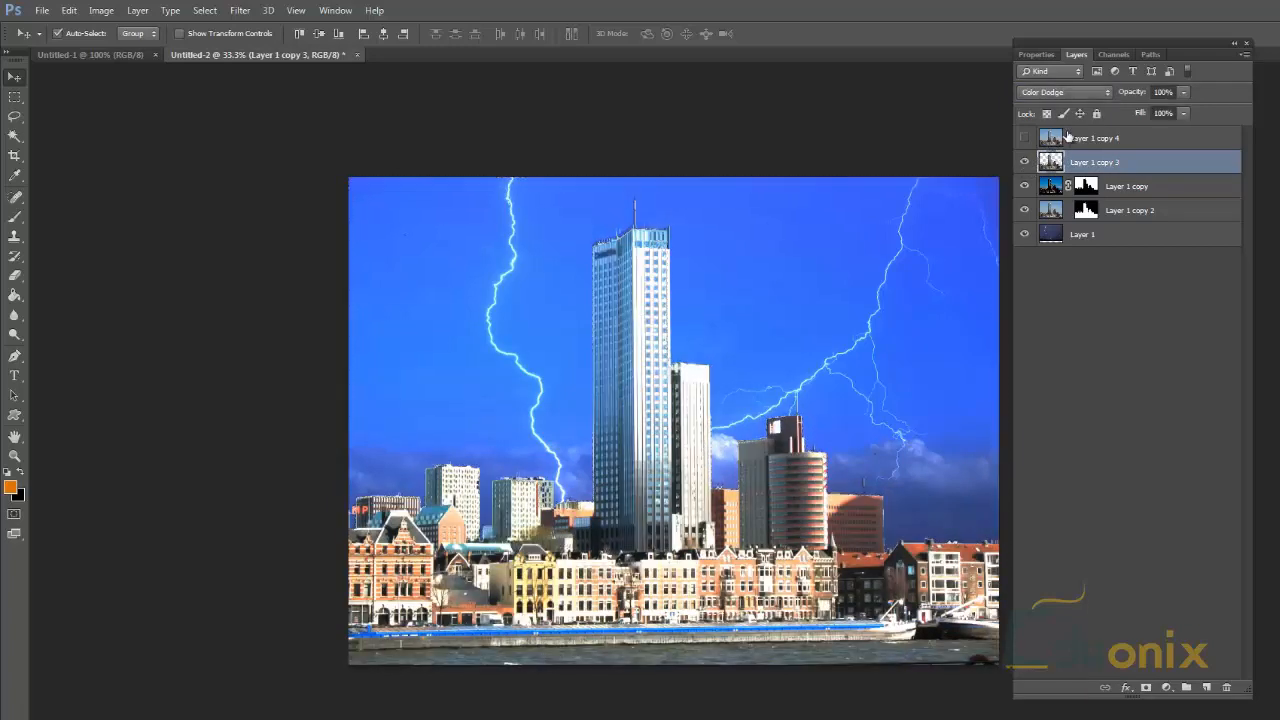
Step: Load the sky selection, set Layer 1 copy 3 to Normal blending, and add a Brightness/Contrast adjustment layer masked to the sky
ctrl+click(1062, 168)
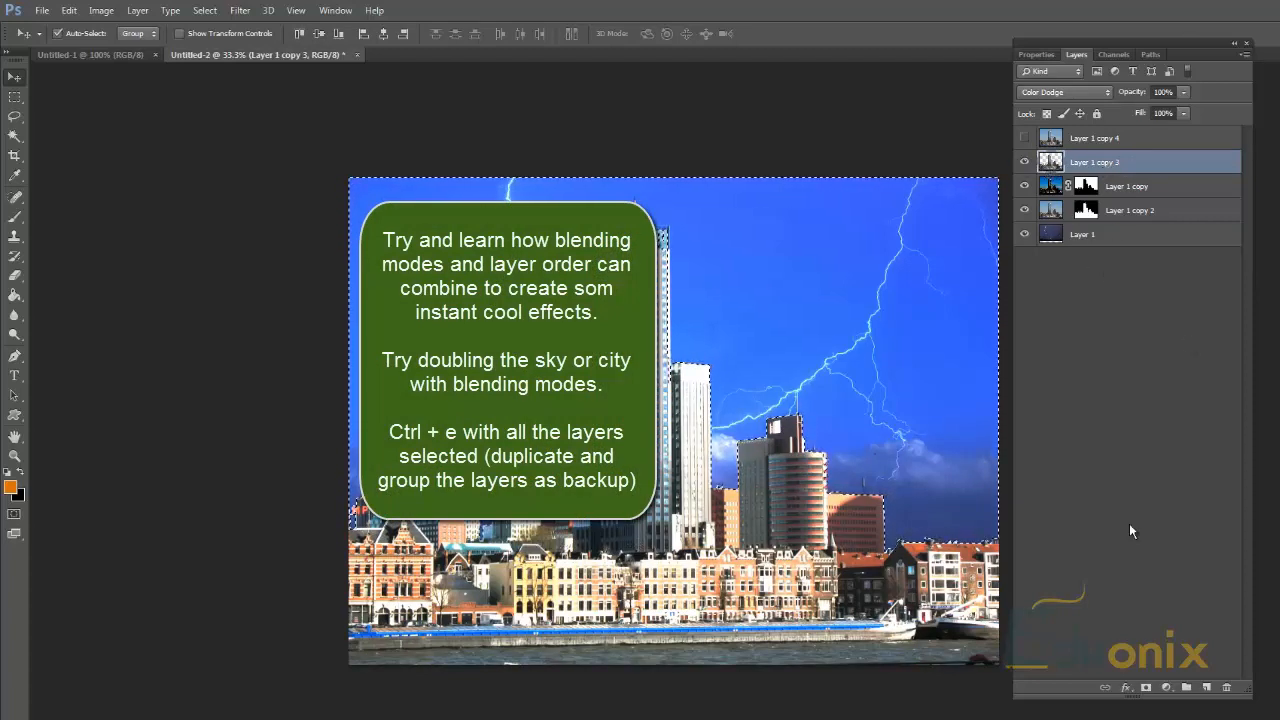
click(1090, 91)
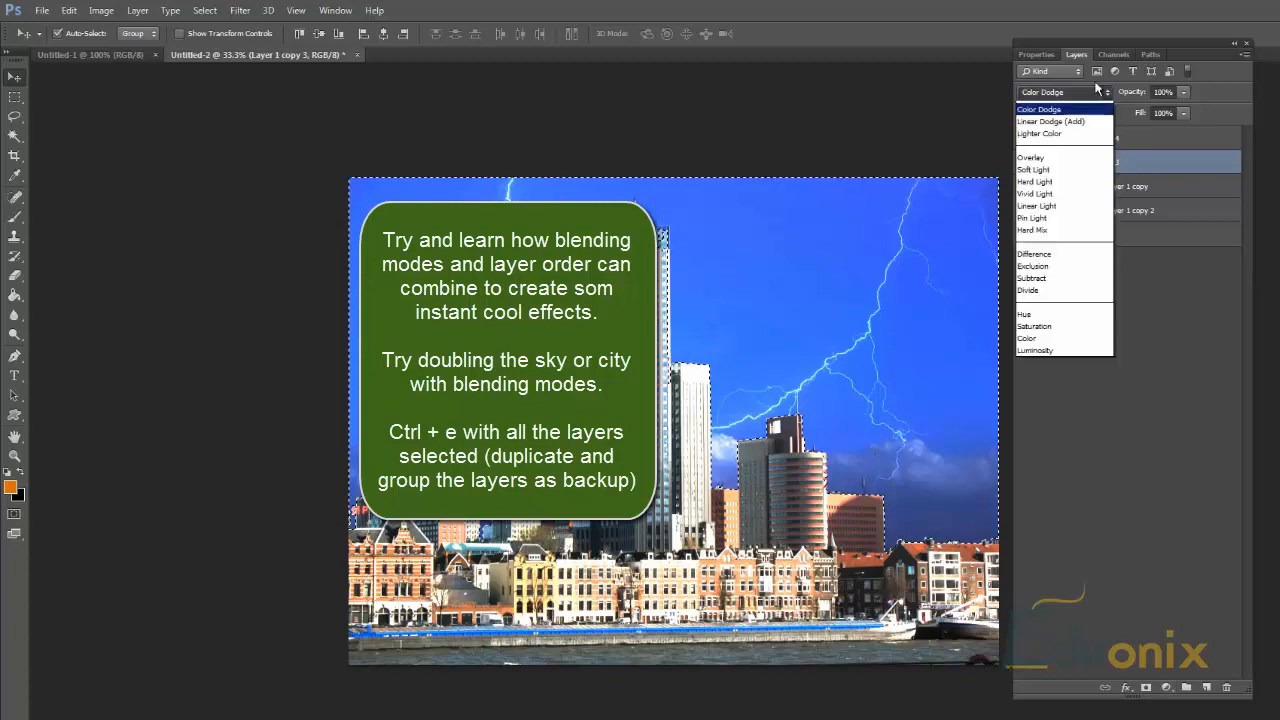
click(1066, 109)
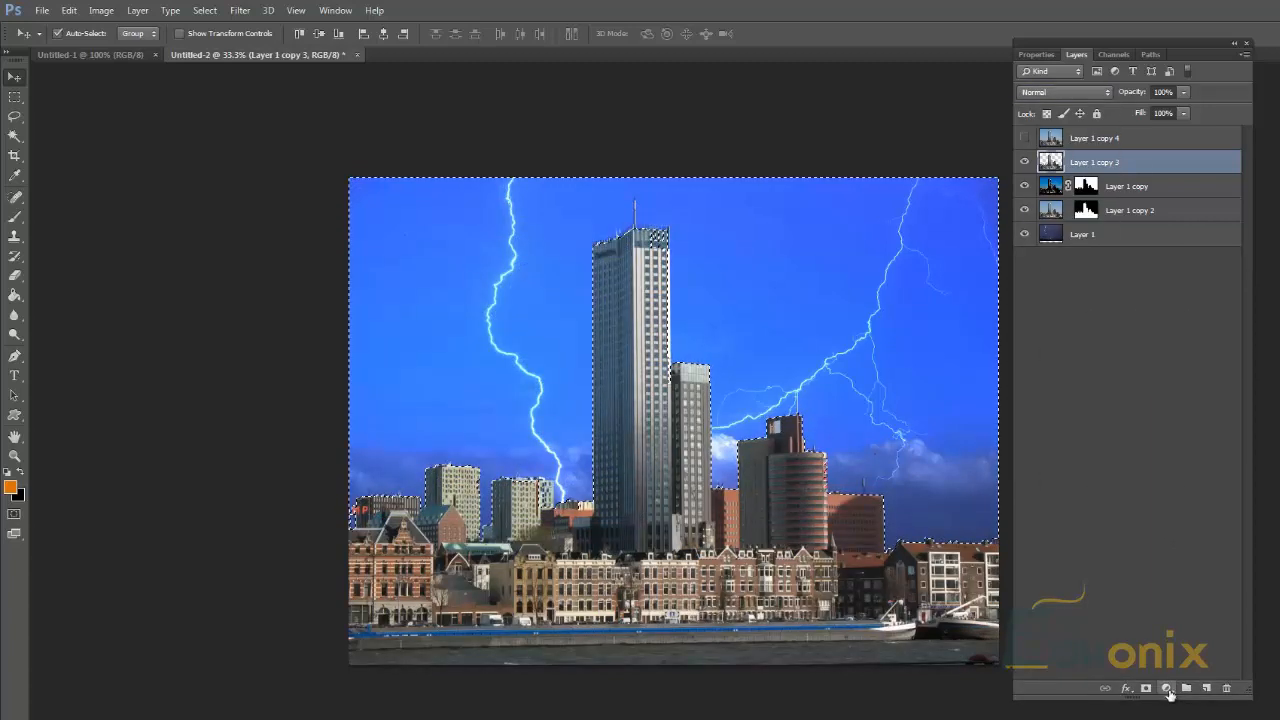
click(1166, 689)
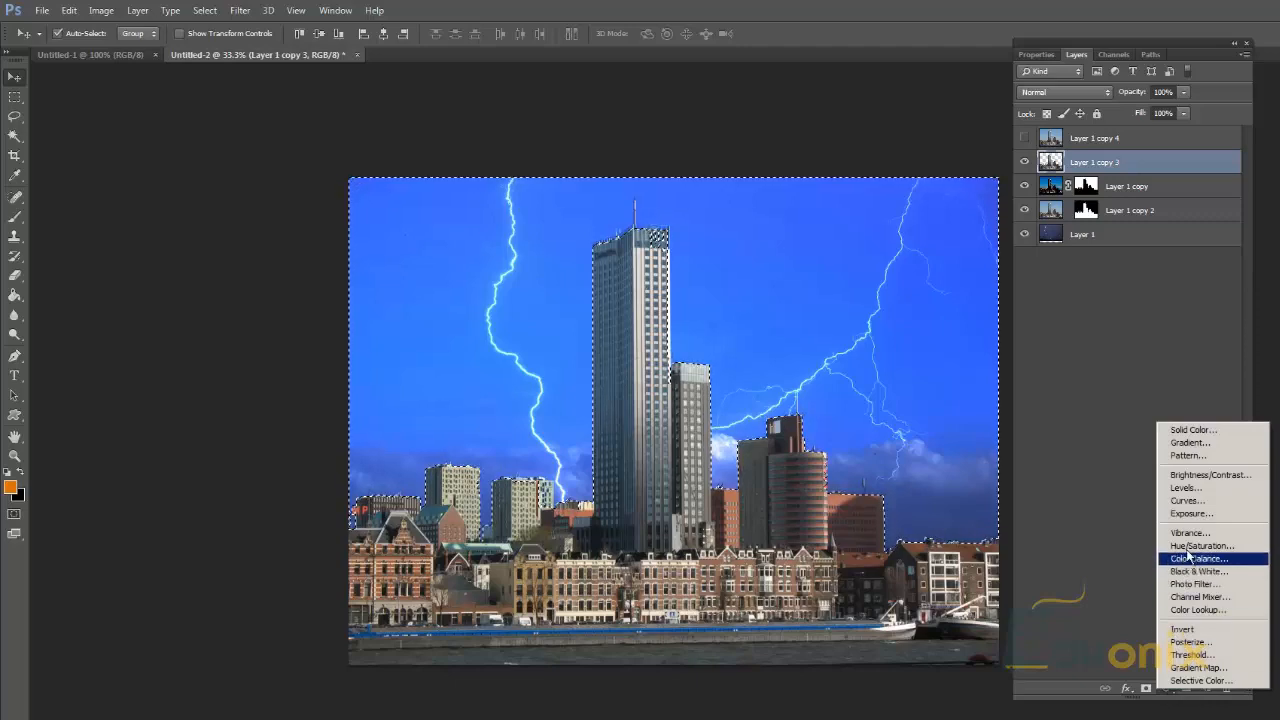
click(1204, 476)
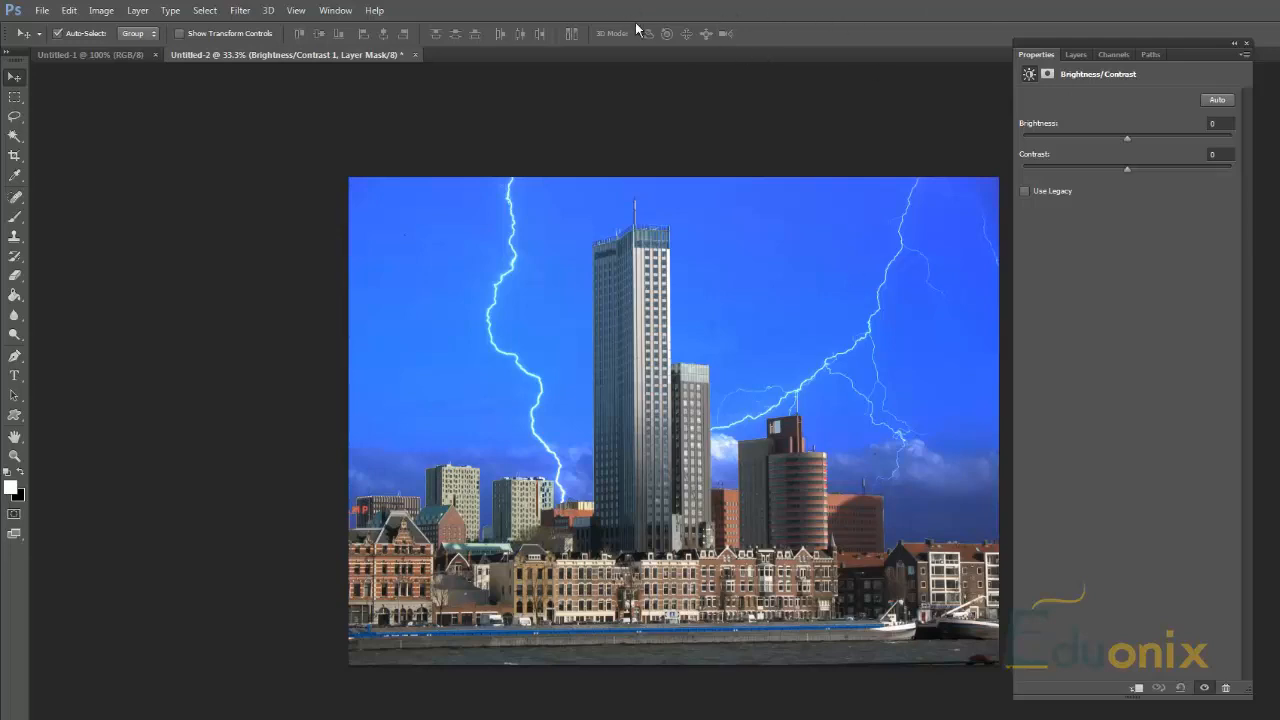
Step: Bring up the adjustment presets and add a Curves adjustment layer with its RGB curve point at input 112, output 84
click(335, 10)
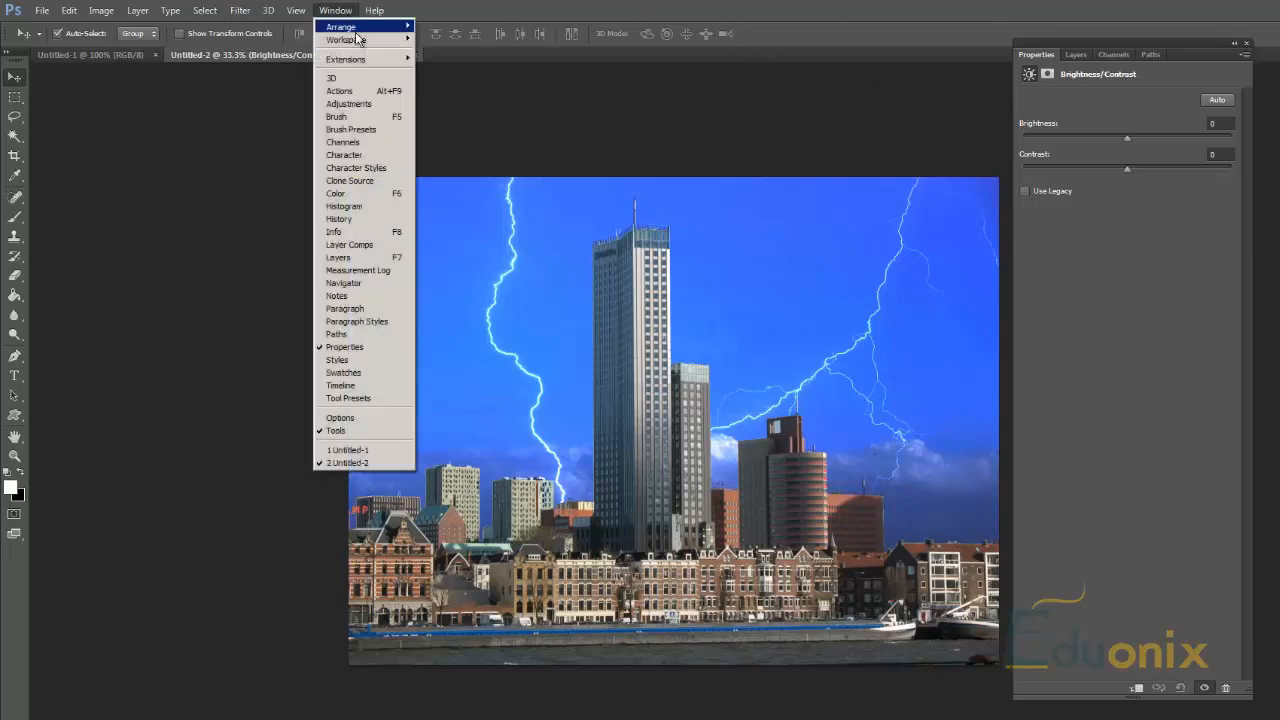
click(360, 104)
drag(1231, 115, 1064, 298)
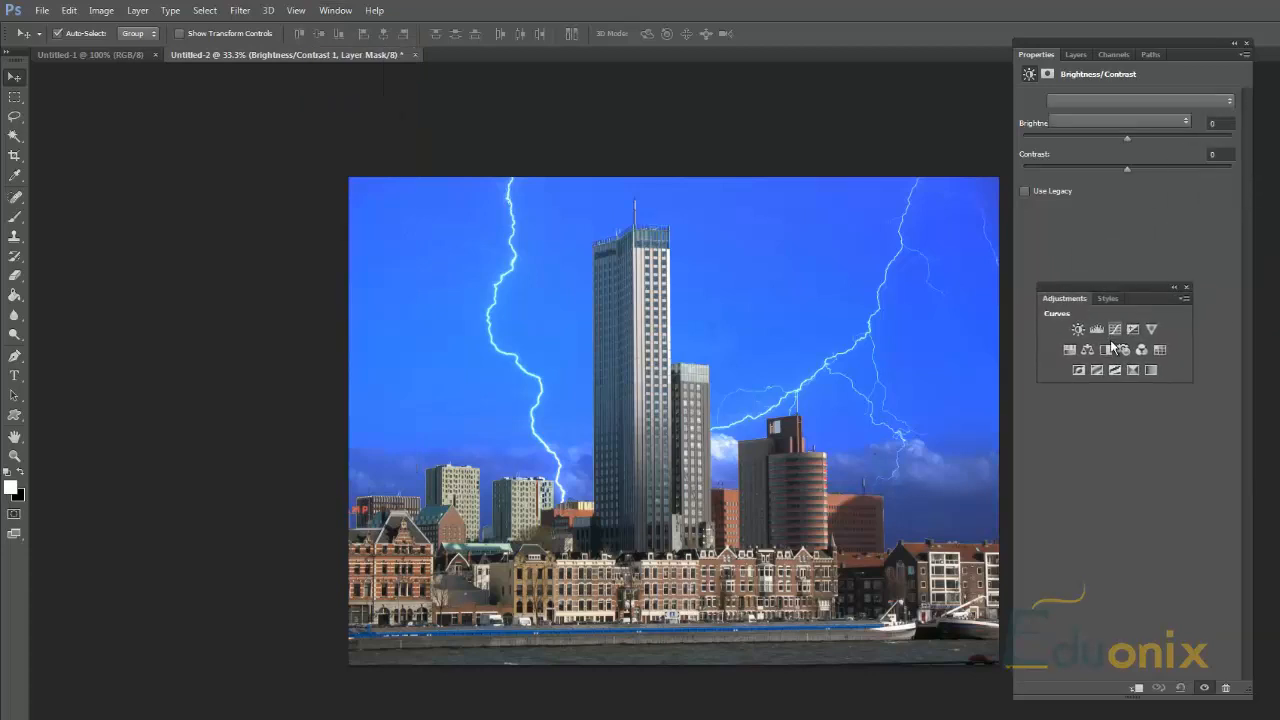
click(1113, 333)
click(1113, 252)
drag(1113, 252, 1084, 248)
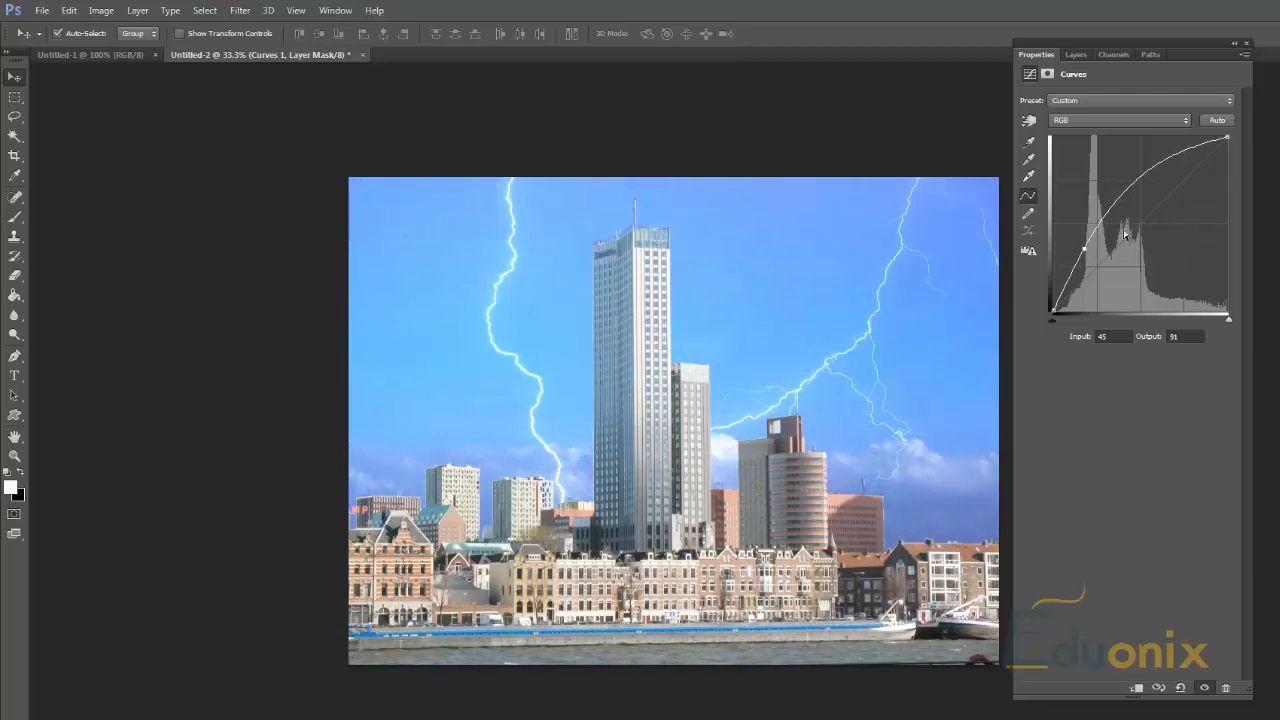
drag(1081, 247, 1129, 254)
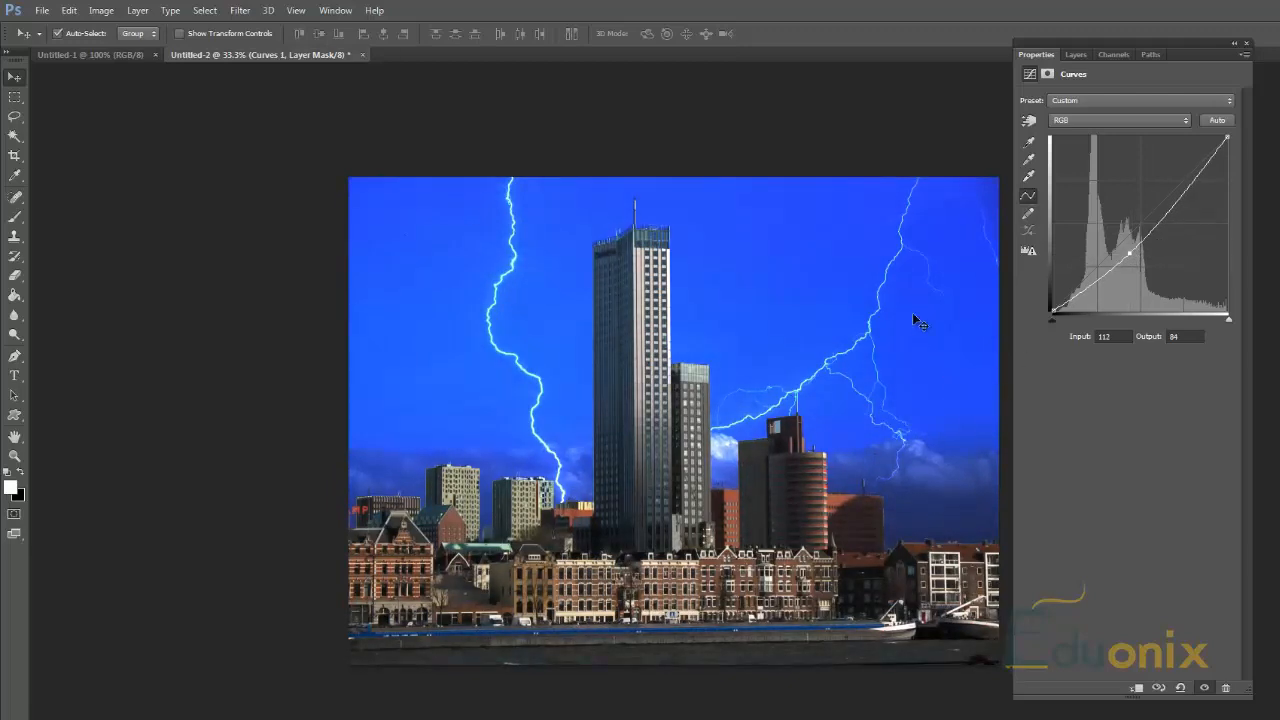
Step: Rearrange the workspace so the adjustments, the properties and a detached layer list are all displayed at the same time
key(x)
click(1112, 56)
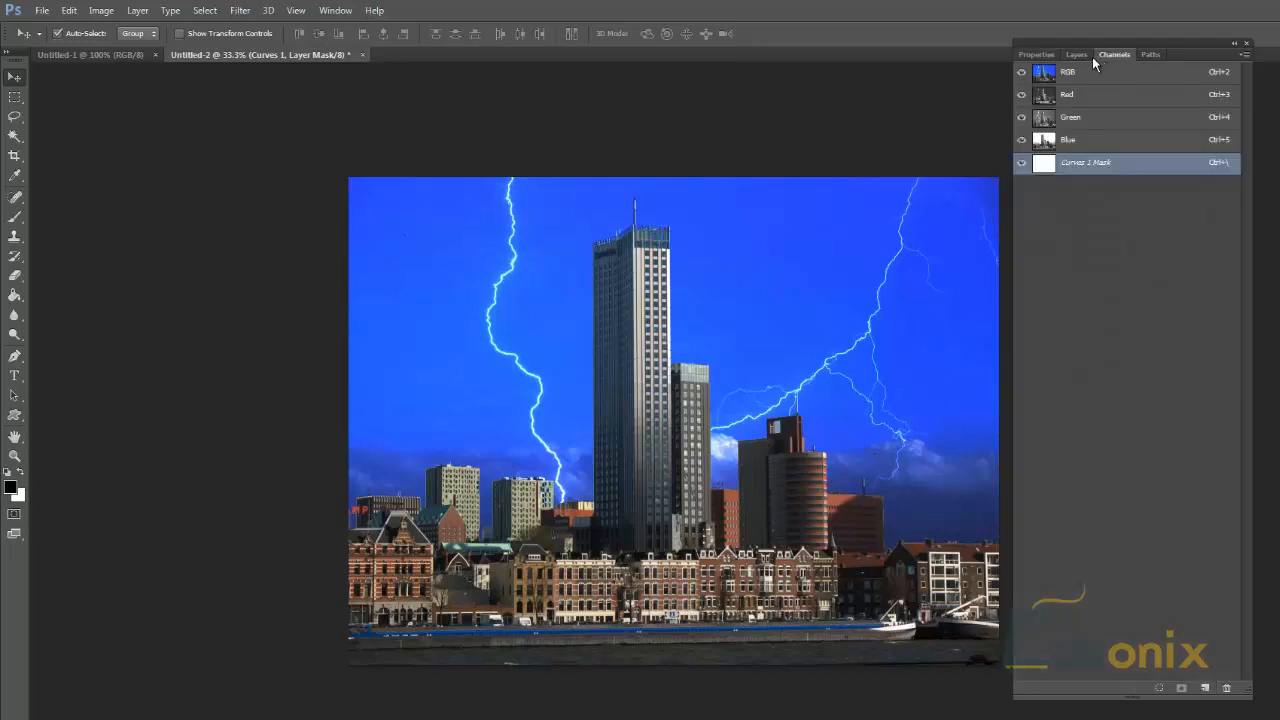
click(1037, 55)
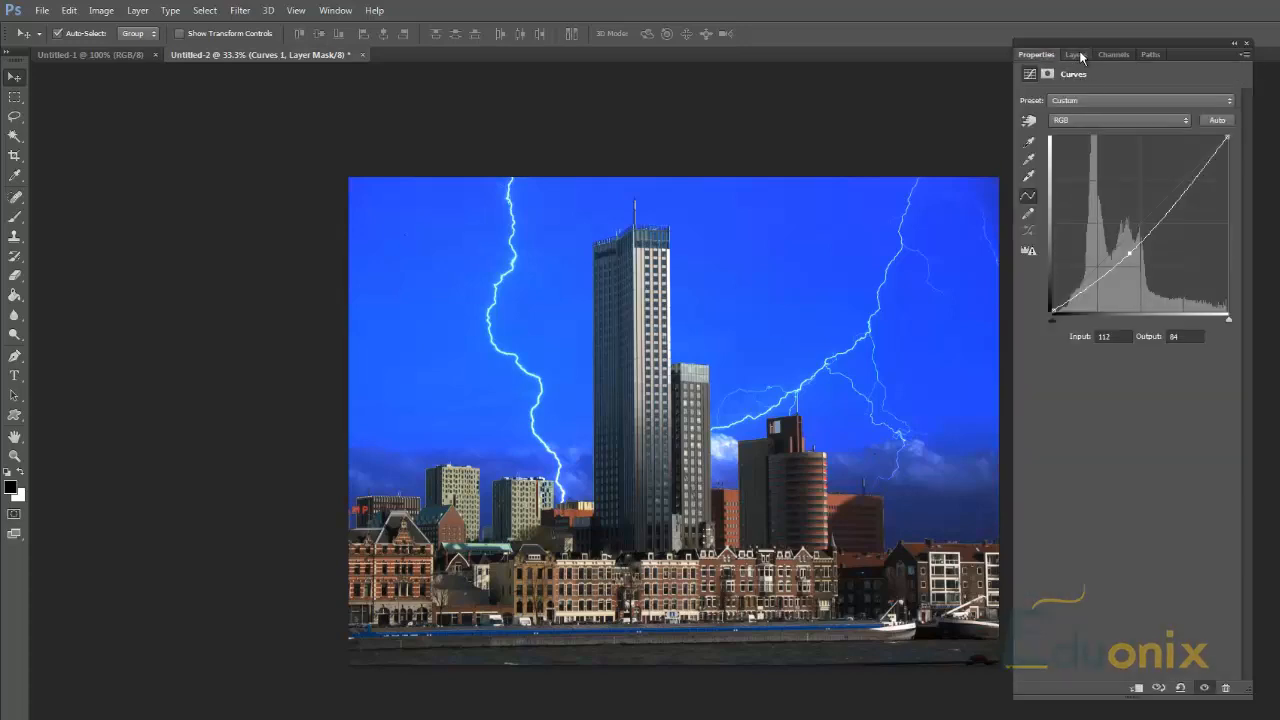
click(1234, 45)
drag(1148, 292, 878, 83)
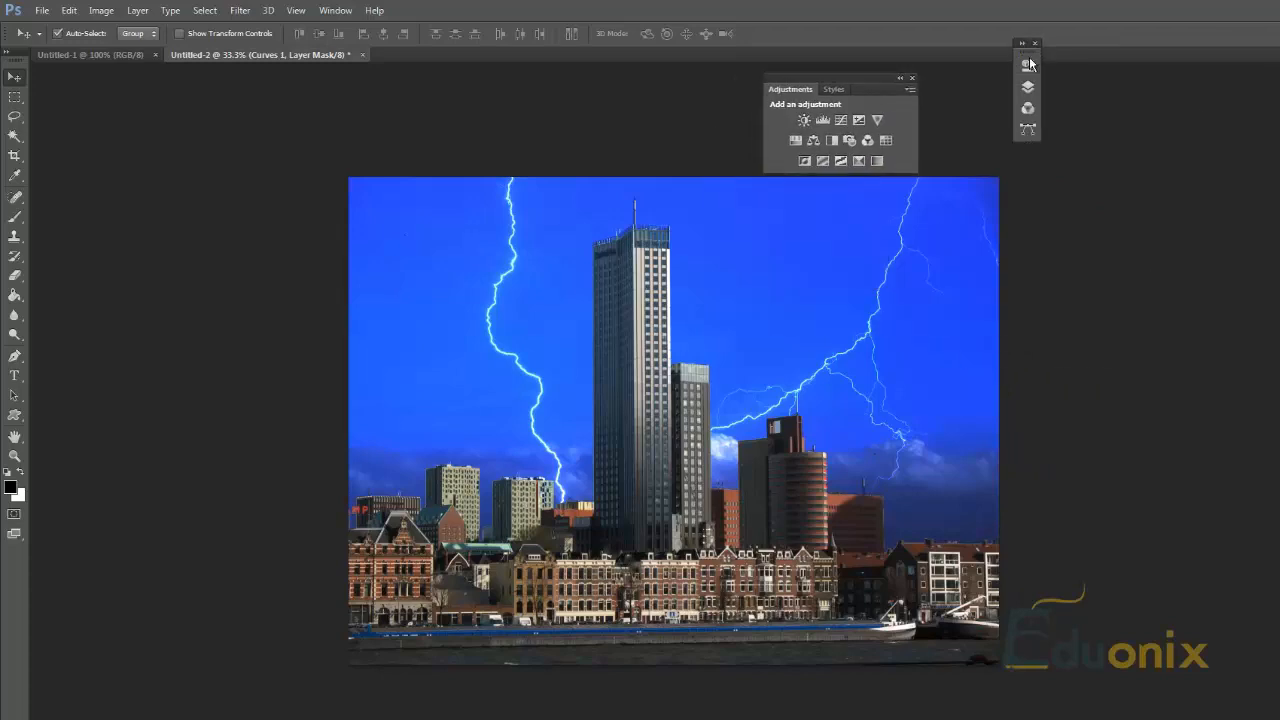
click(1028, 63)
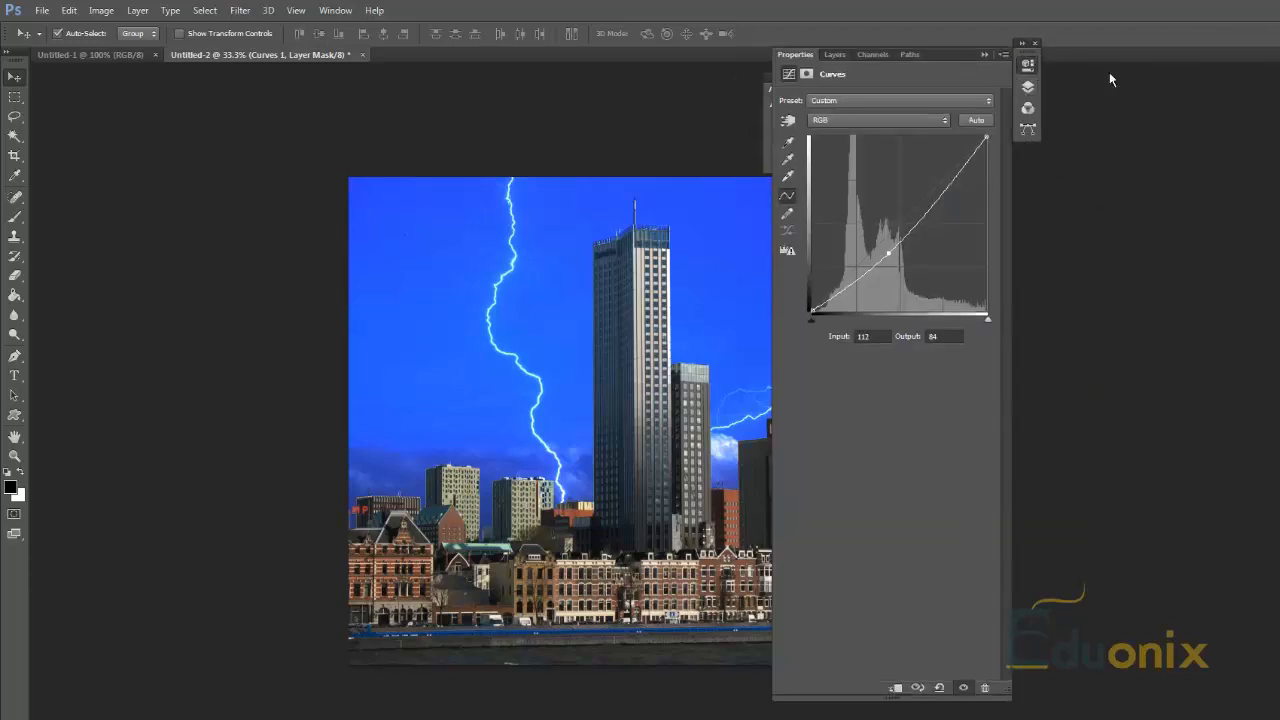
drag(1062, 70, 1212, 90)
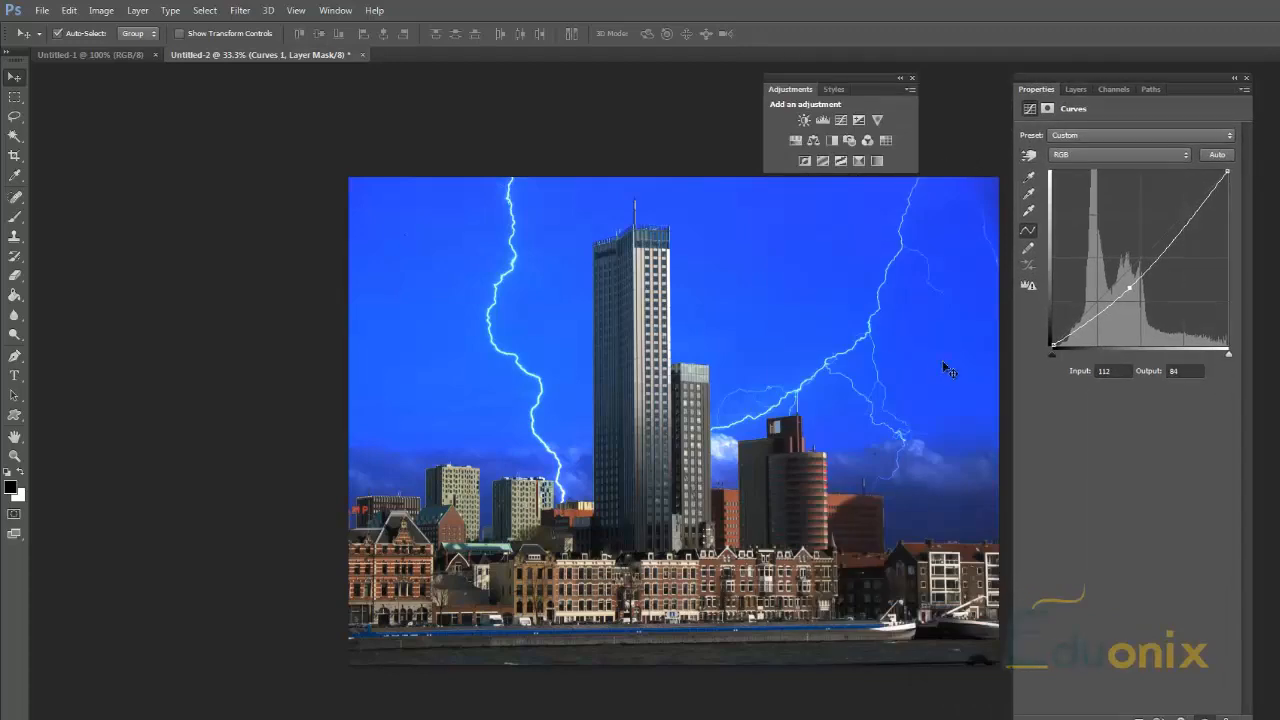
drag(1072, 88, 90, 106)
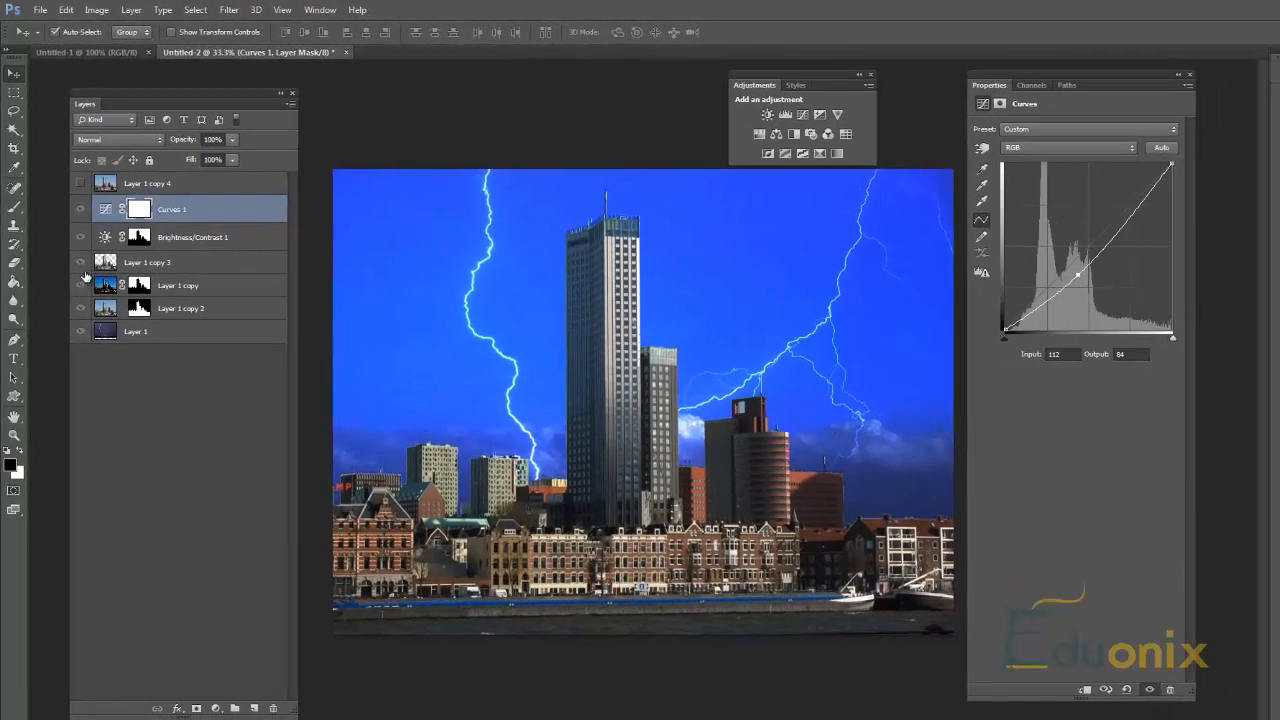
Step: Hide Layer 1 copy, Layer 1 copy 2 and the Curves 1 and Brightness/Contrast 1 adjustment layers
key(x)
click(80, 308)
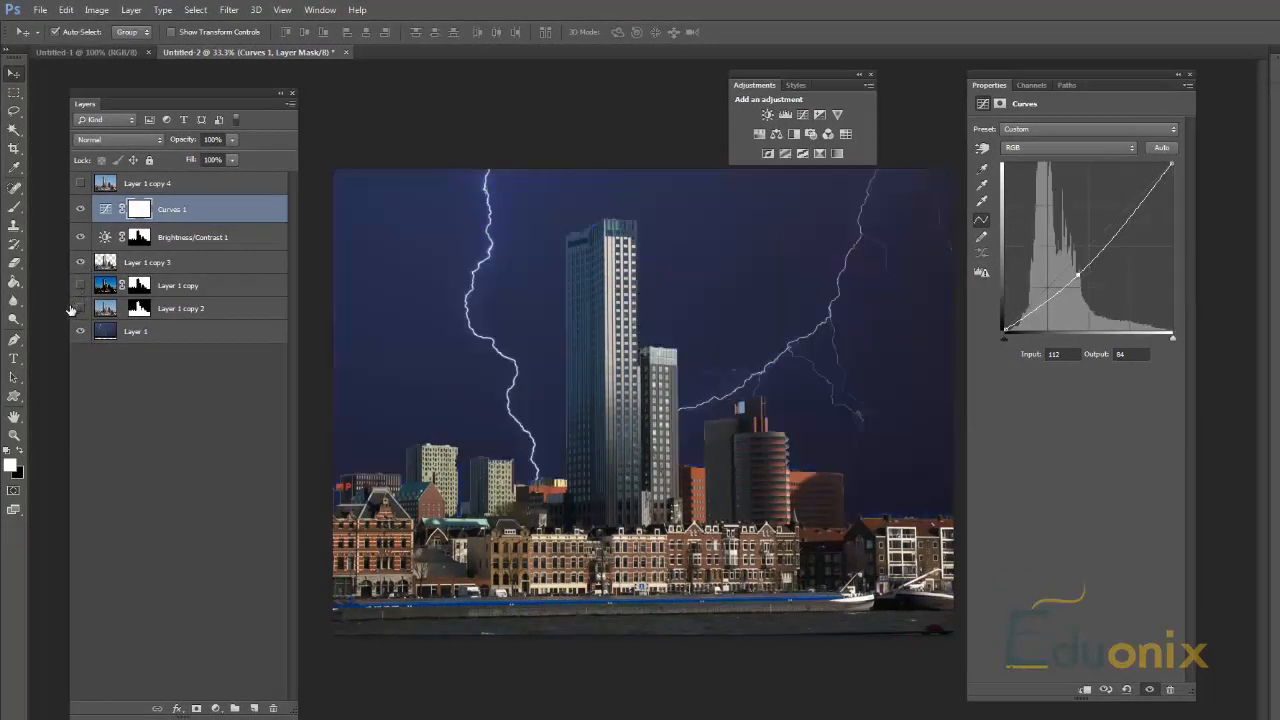
click(80, 262)
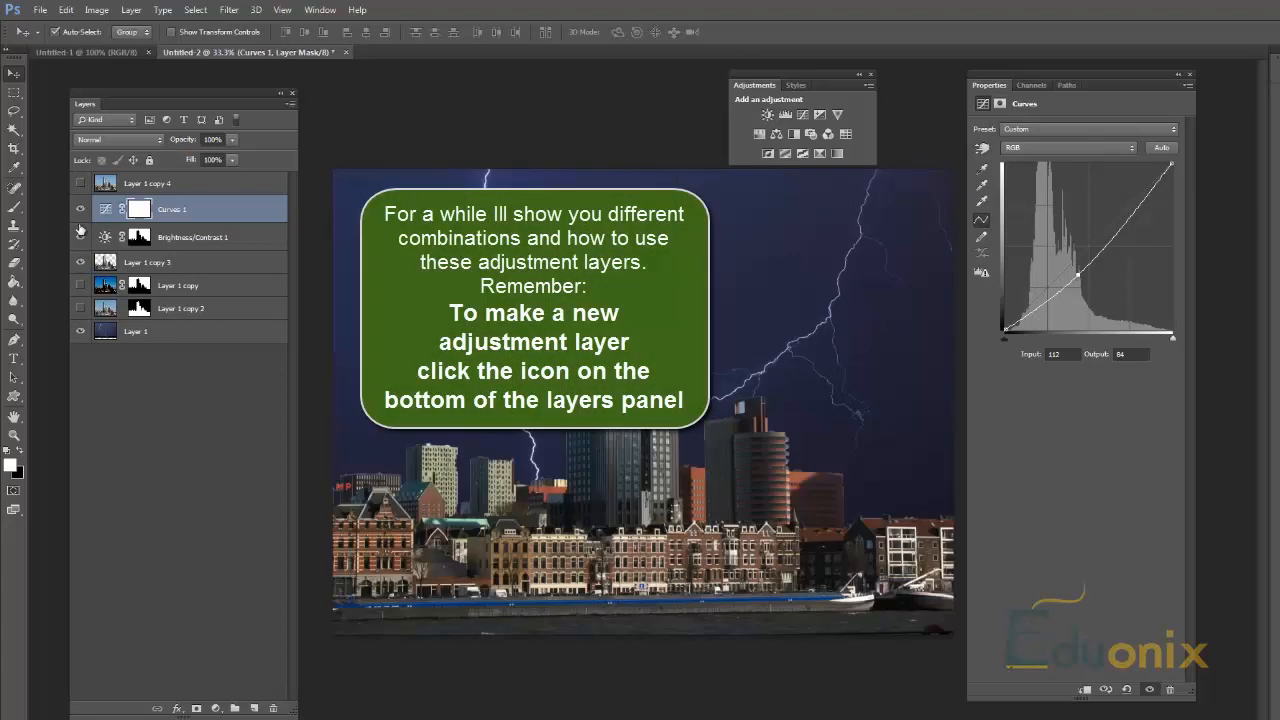
click(80, 212)
click(79, 213)
click(78, 215)
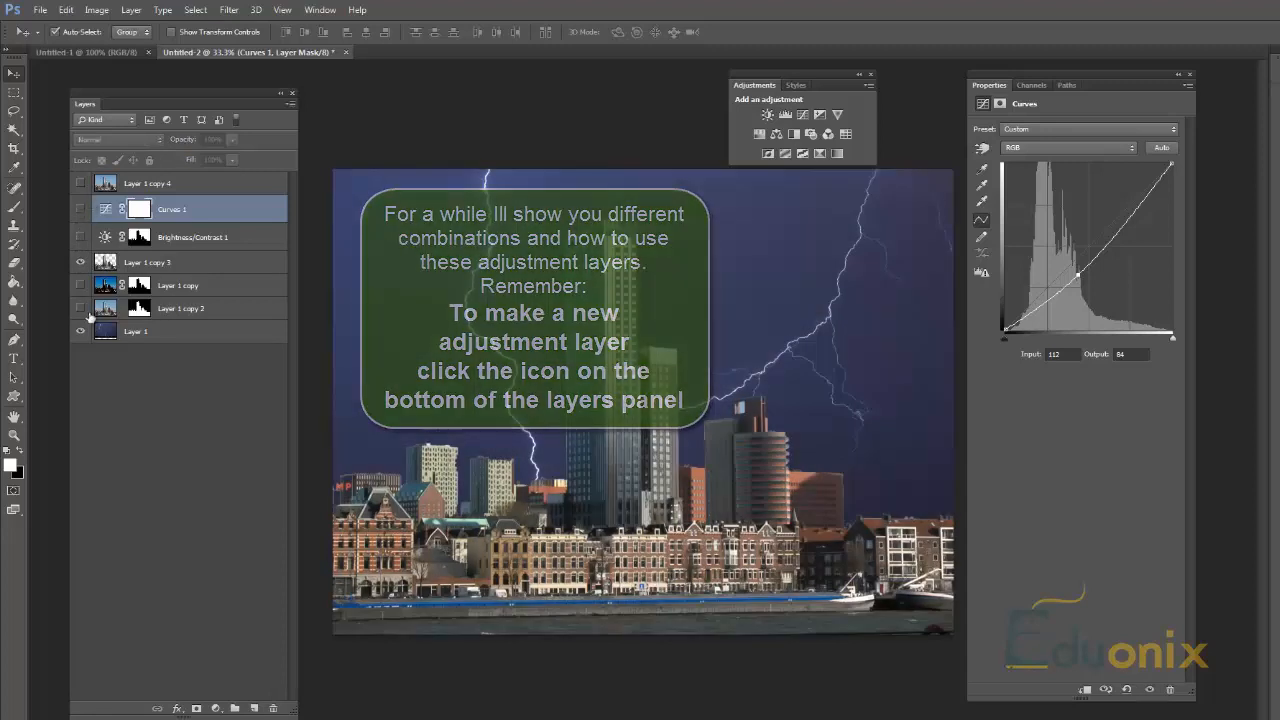
Step: Move Layer 1 directly below Layer 1 copy 3 and group Layer 1 copy with Layer 1 copy 2
click(142, 333)
drag(143, 333, 156, 290)
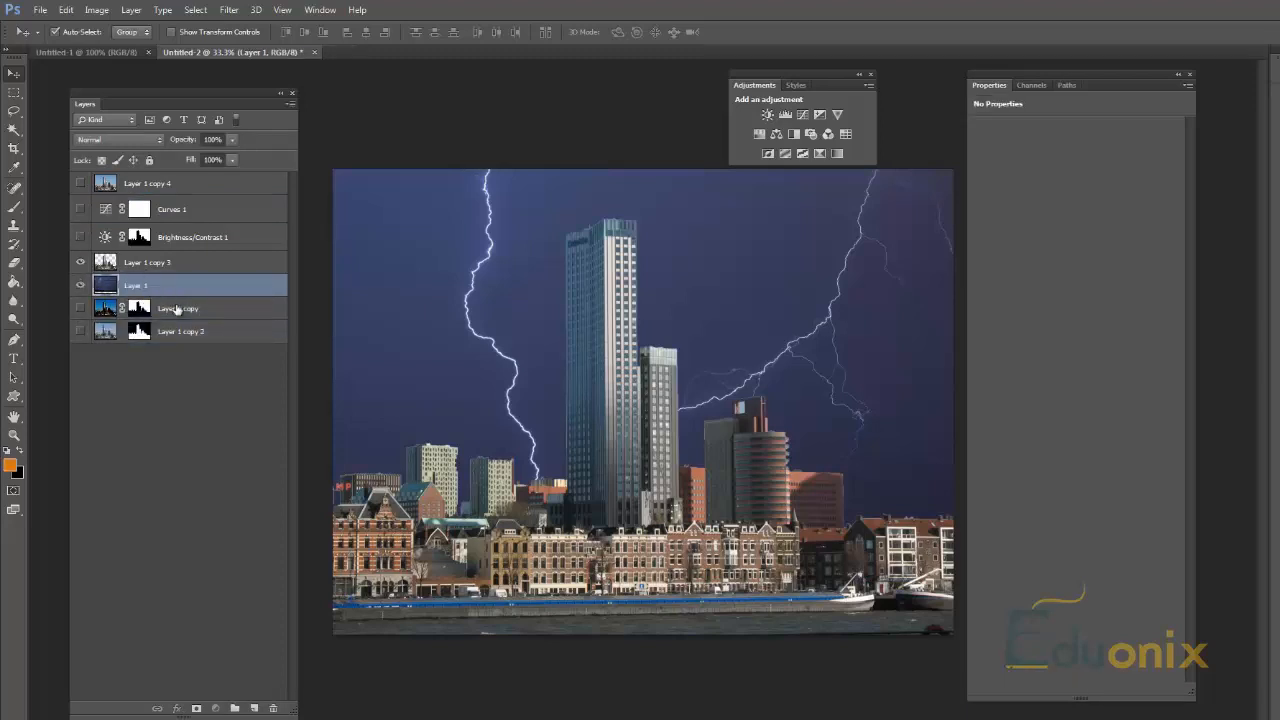
click(174, 309)
shift+click(182, 331)
key(ctrl+g)
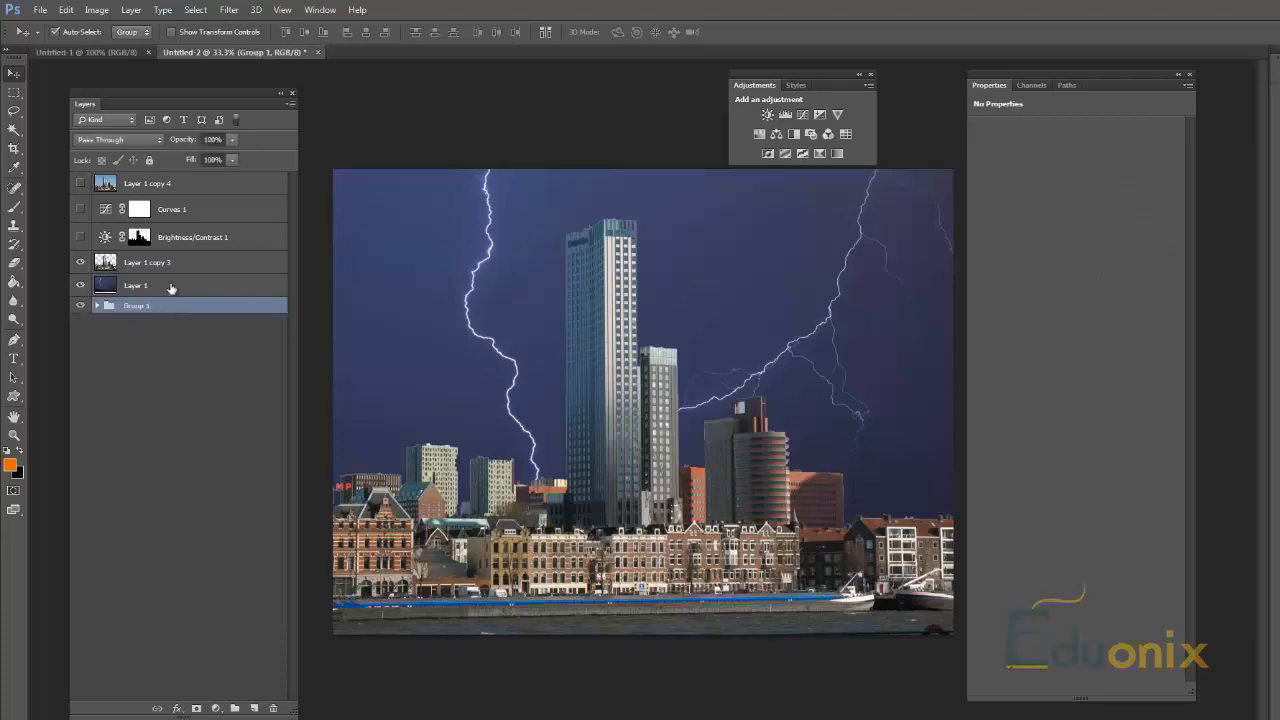
Step: Move Layer 1 copy 4 to the bottom of the layer stack and rename it backup
click(175, 188)
drag(177, 188, 161, 340)
double_click(148, 303)
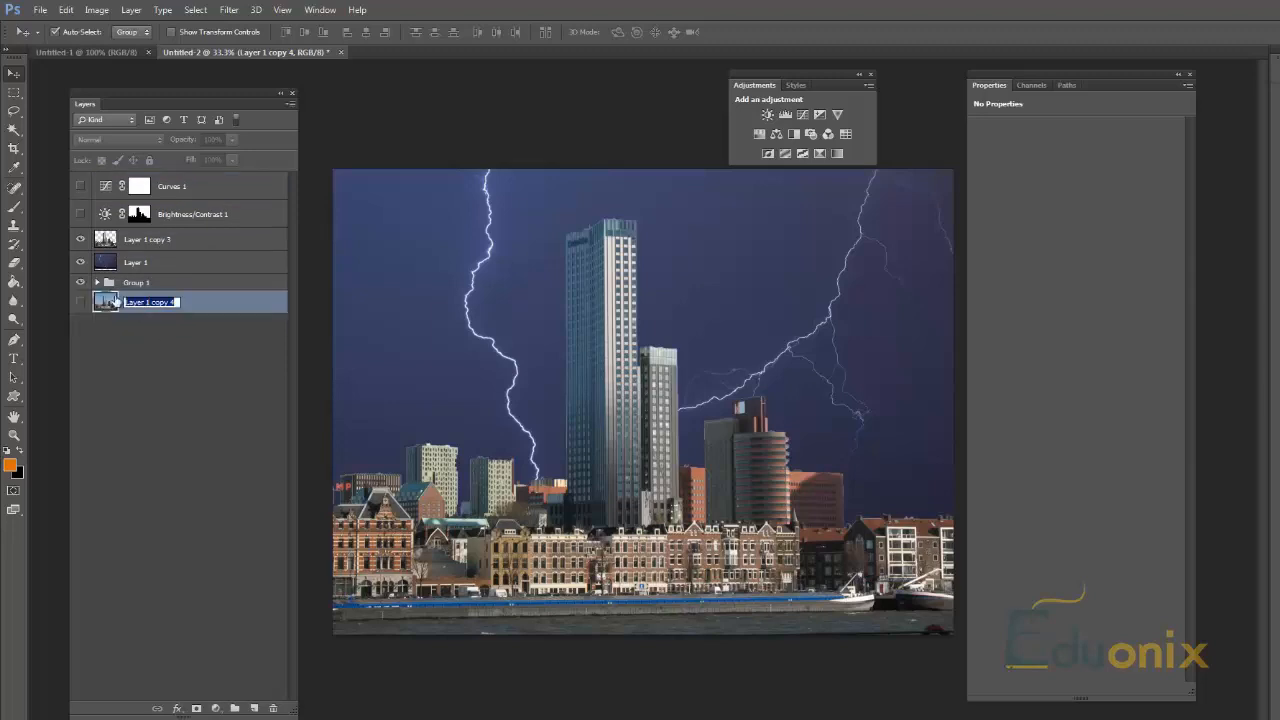
text(backup)
key(Tab)
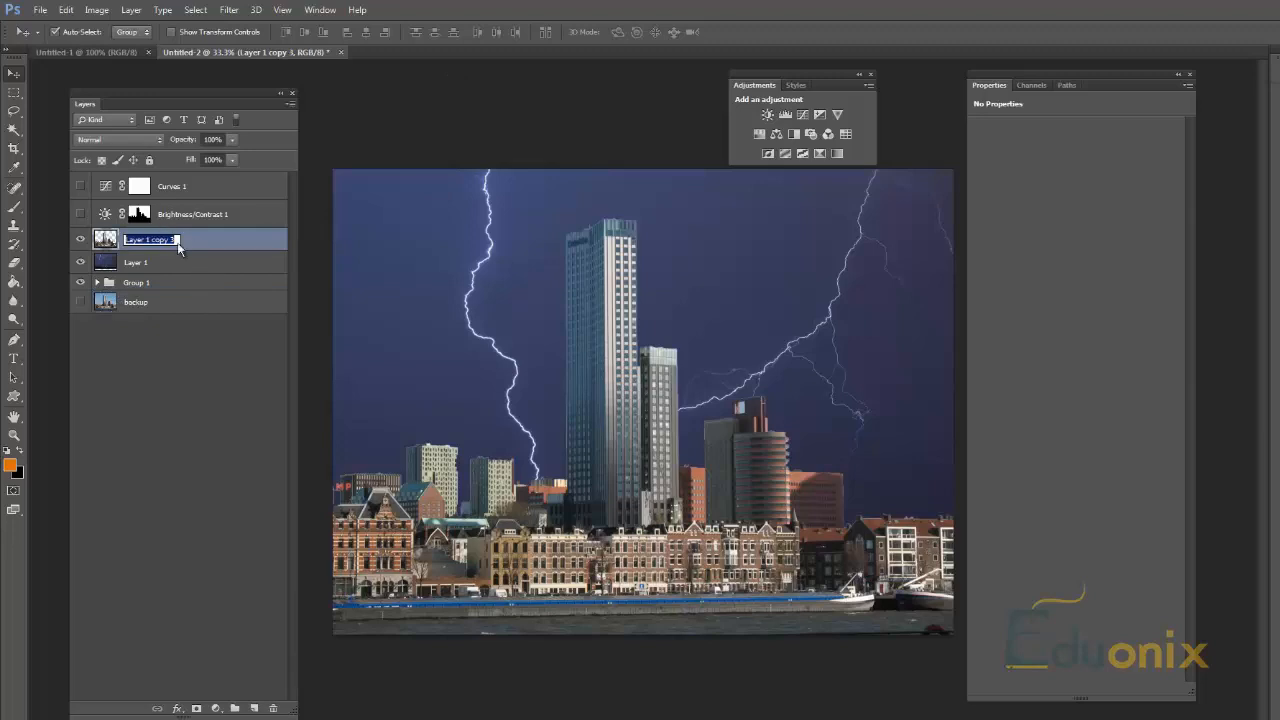
click(186, 283)
click(190, 282)
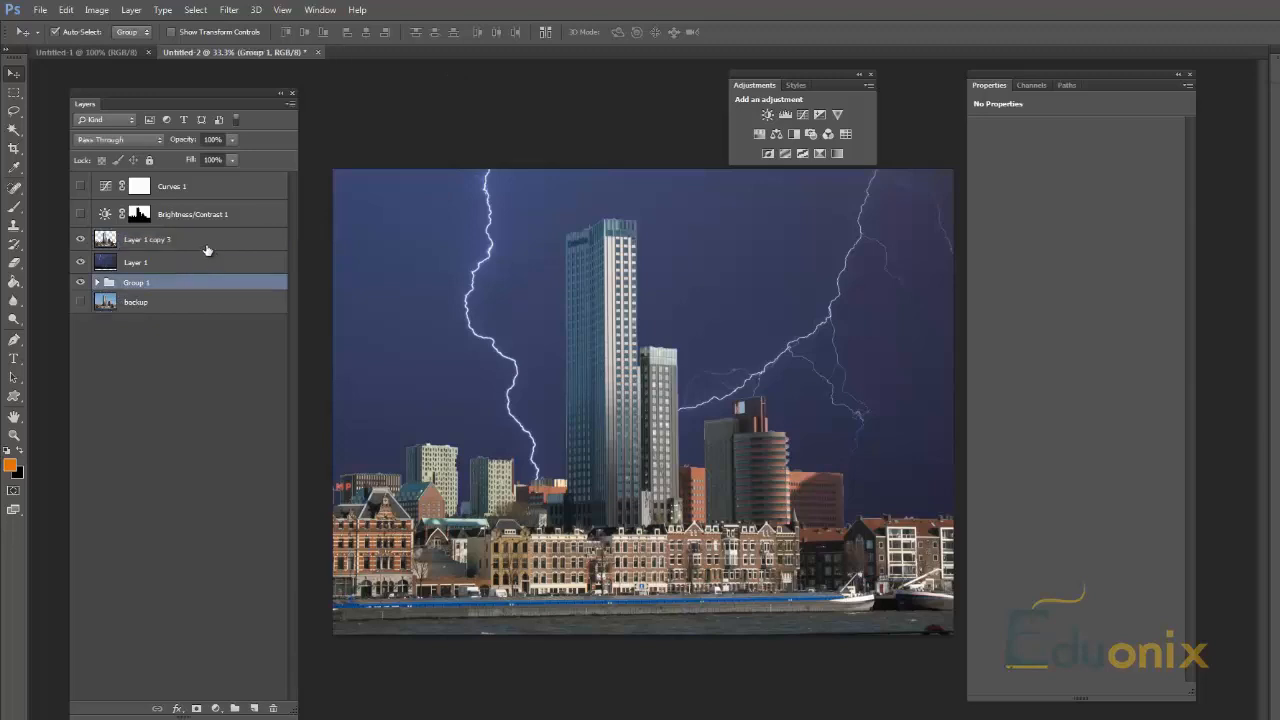
Step: Make the Brightness/Contrast 1 and Curves 1 adjustment layers visible again
click(213, 230)
click(80, 215)
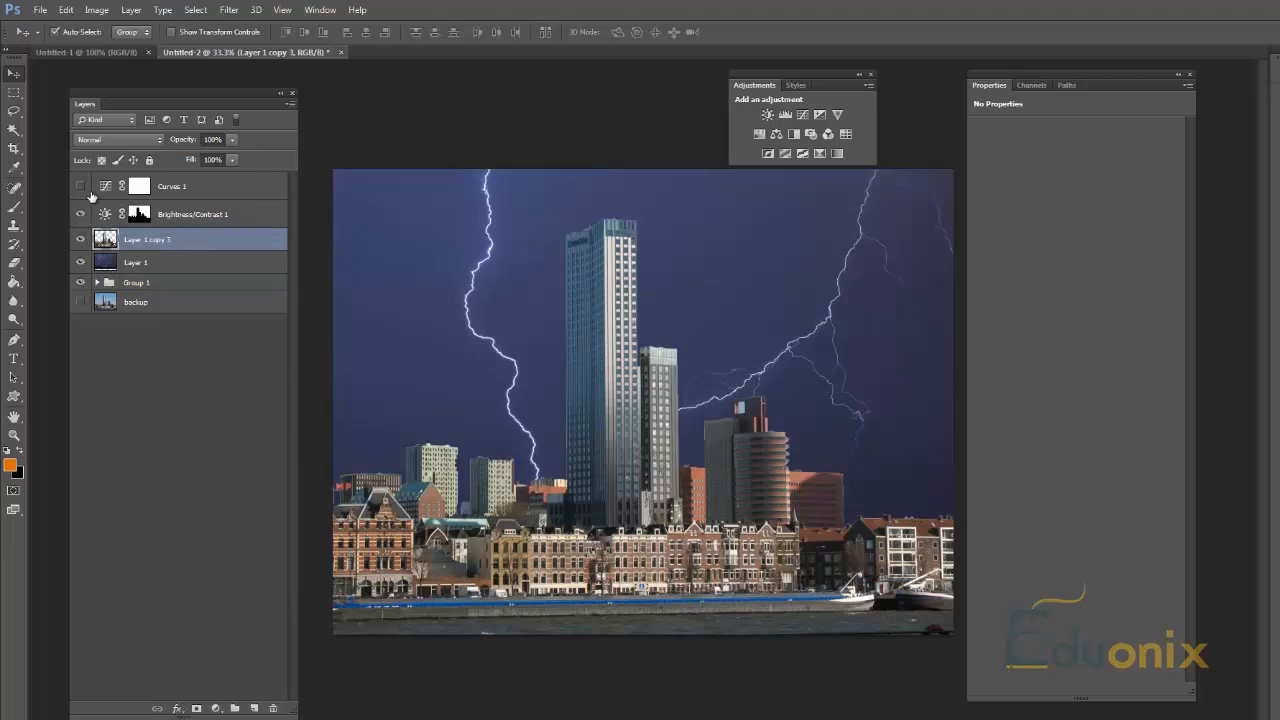
click(81, 186)
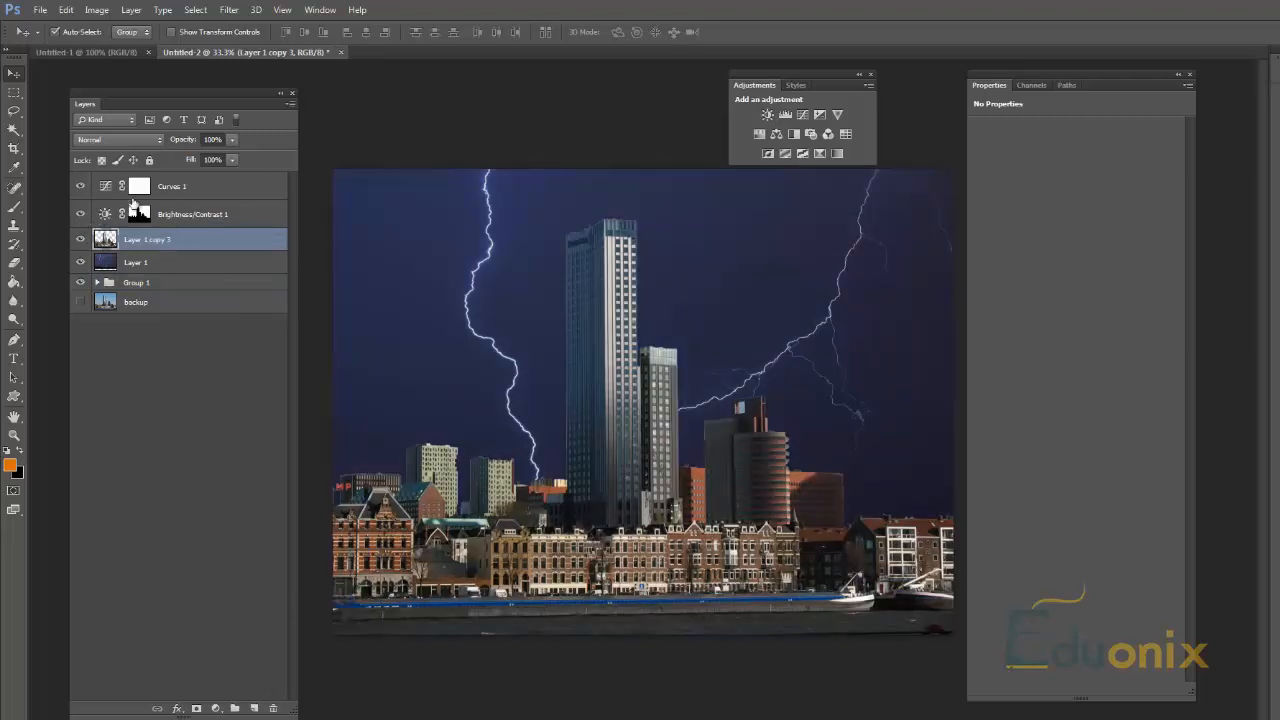
Step: Set the brightness of Brightness/Contrast 1 to 61 and add an Exposure adjustment layer above it
click(229, 219)
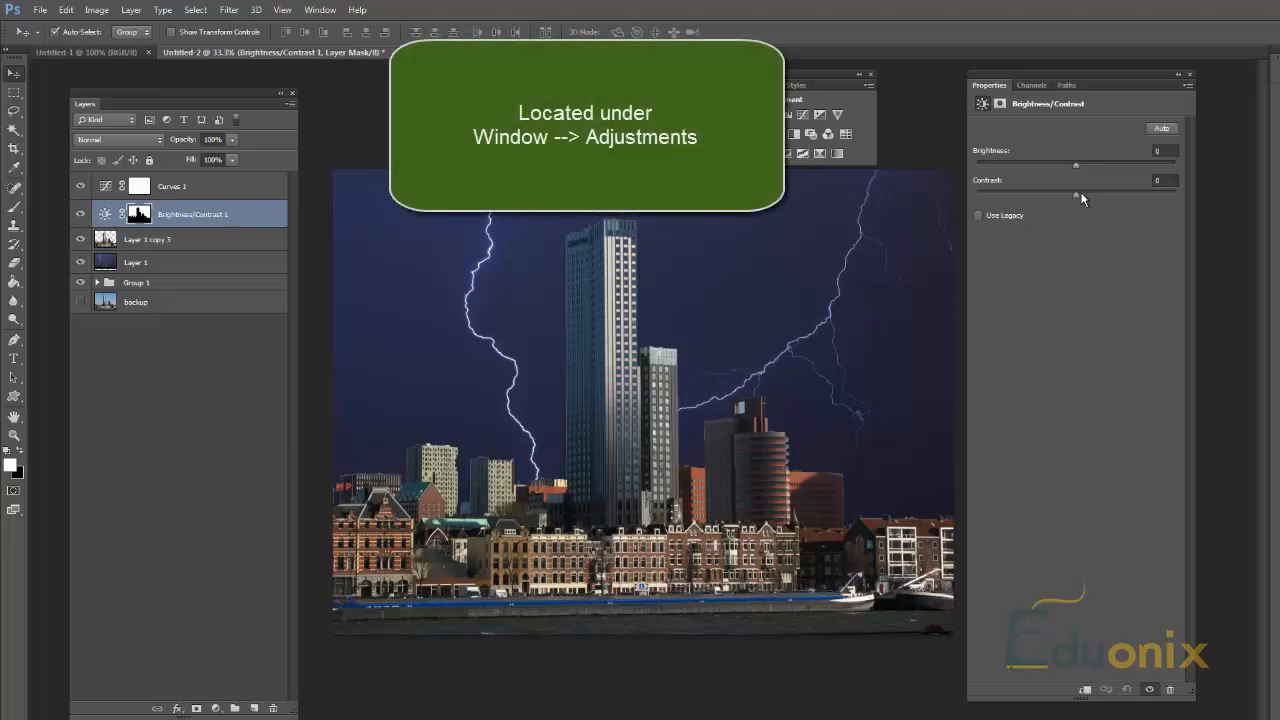
mouse_move(1097, 165)
mouse_down()
mouse_move(1137, 165)
mouse_move(1118, 162)
mouse_up()
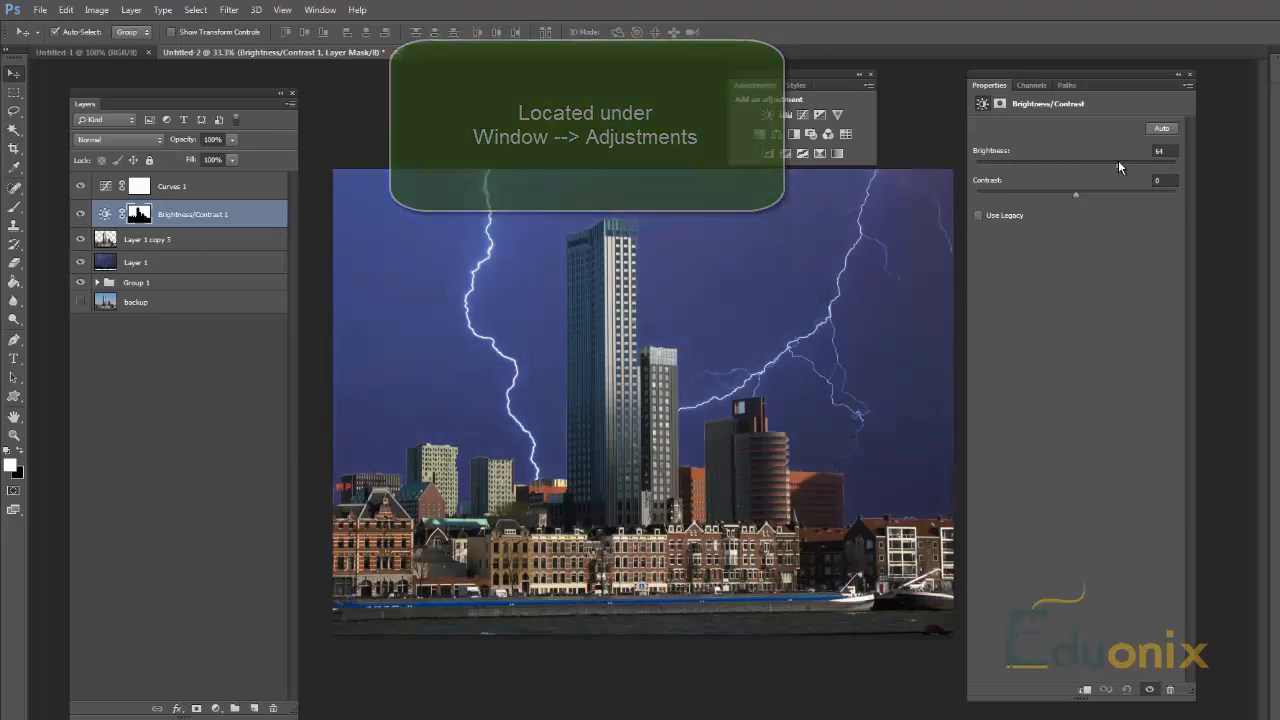
click(820, 115)
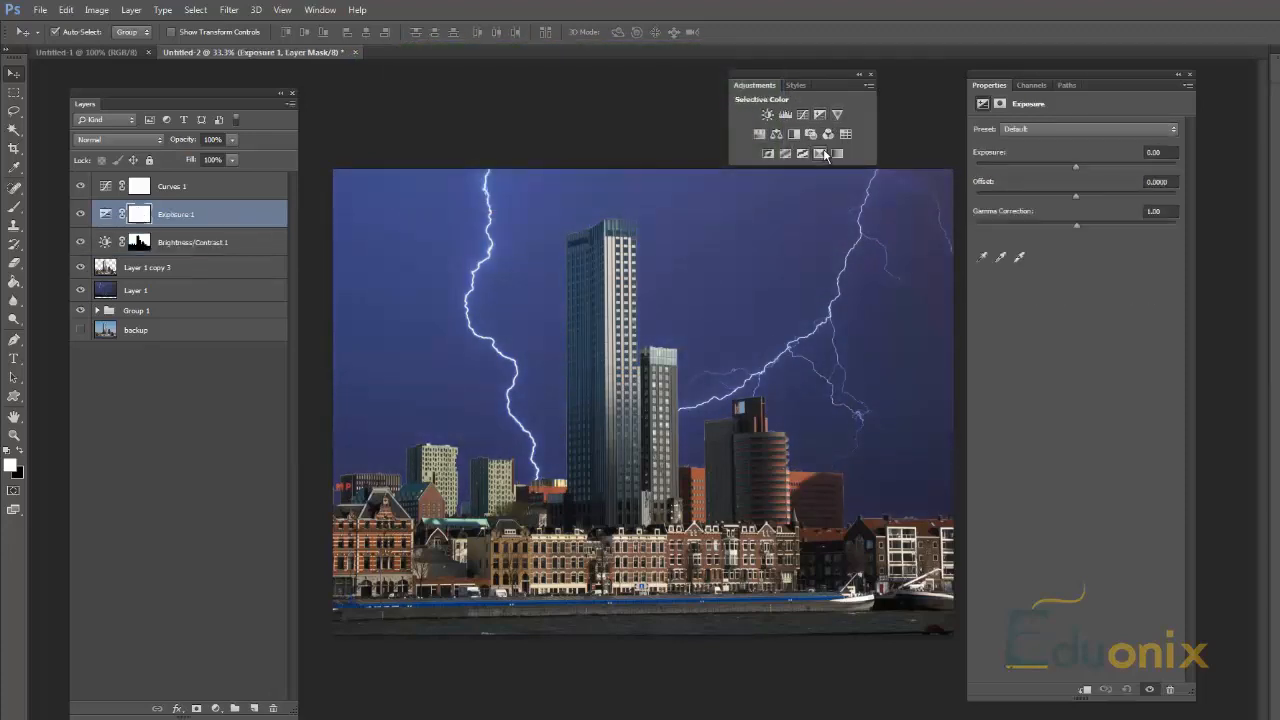
Step: Try Gradient Map and Posterize adjustment layers above Exposure 1 and delete both
click(828, 153)
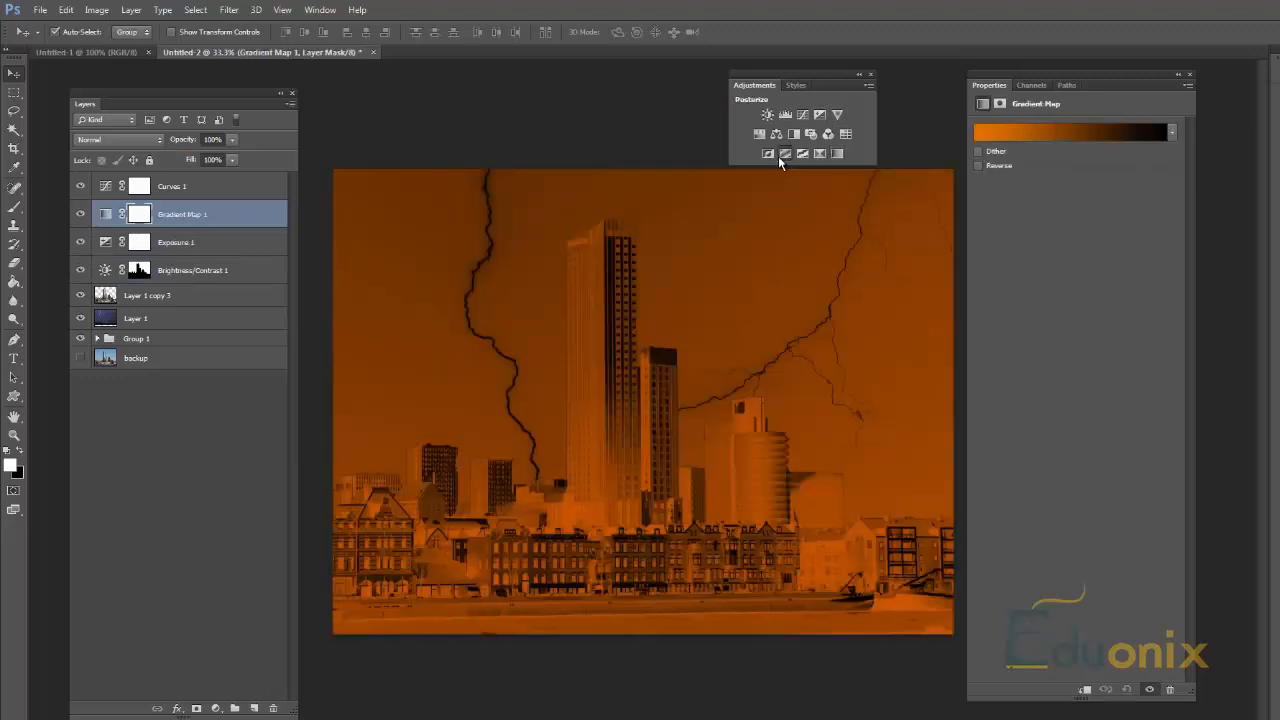
click(780, 154)
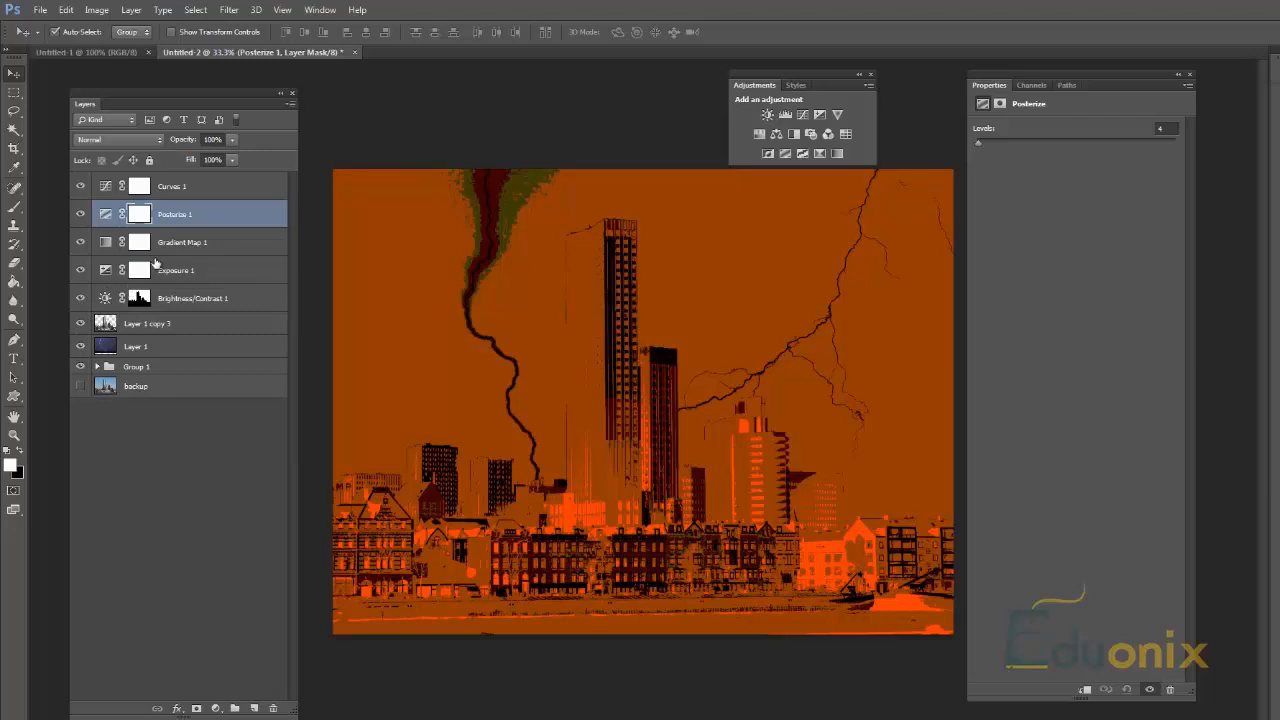
key(Delete)
key(Delete)
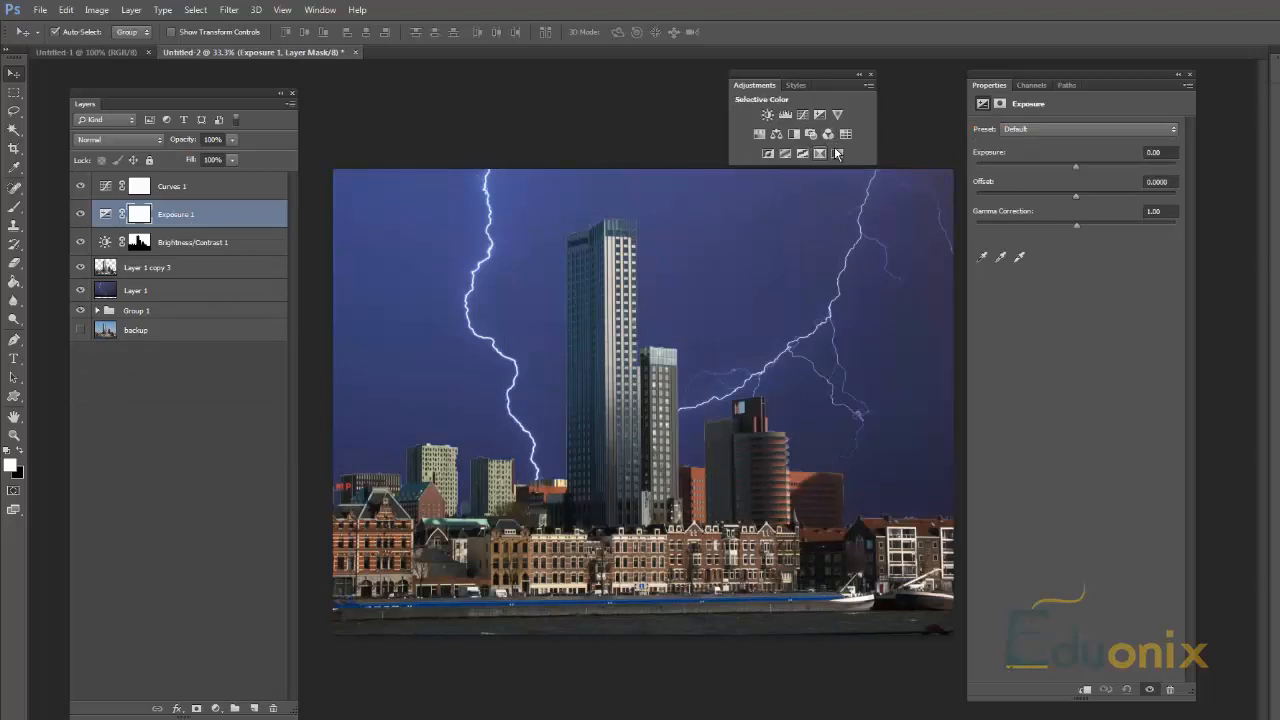
Step: Add a Threshold adjustment layer above Exposure 1 and set its threshold level to 109
click(803, 154)
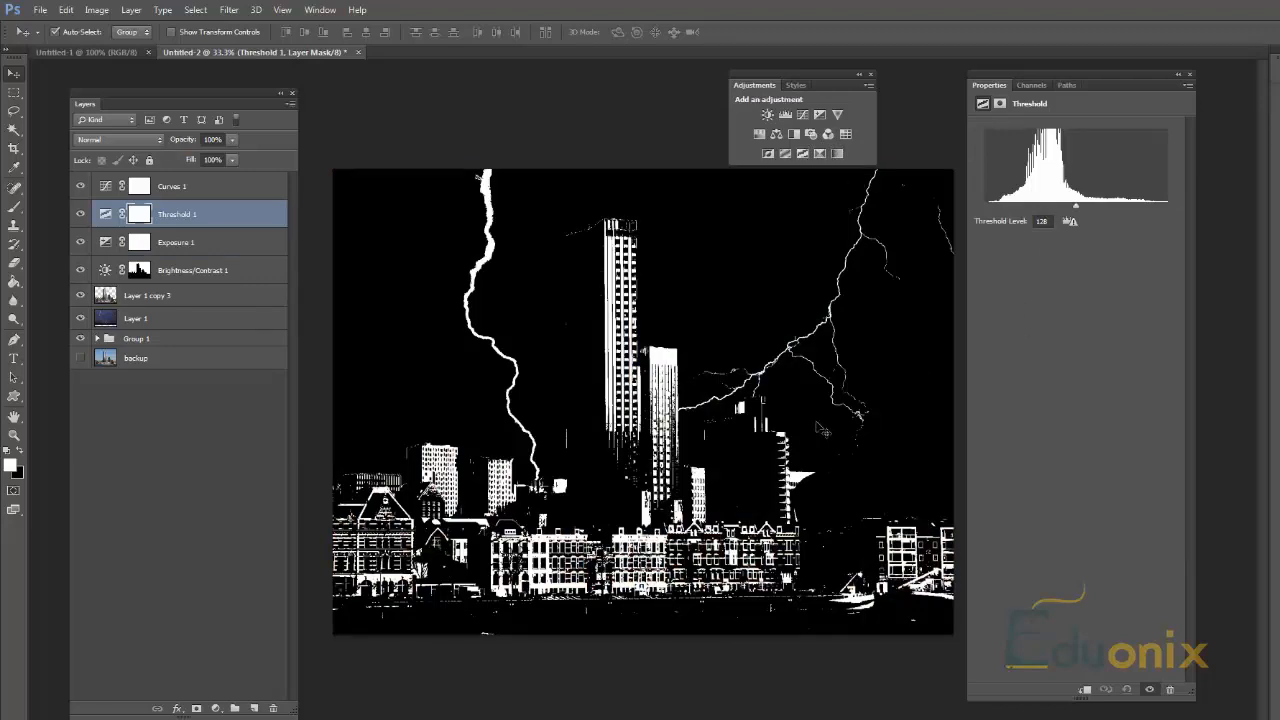
drag(1081, 210, 1064, 213)
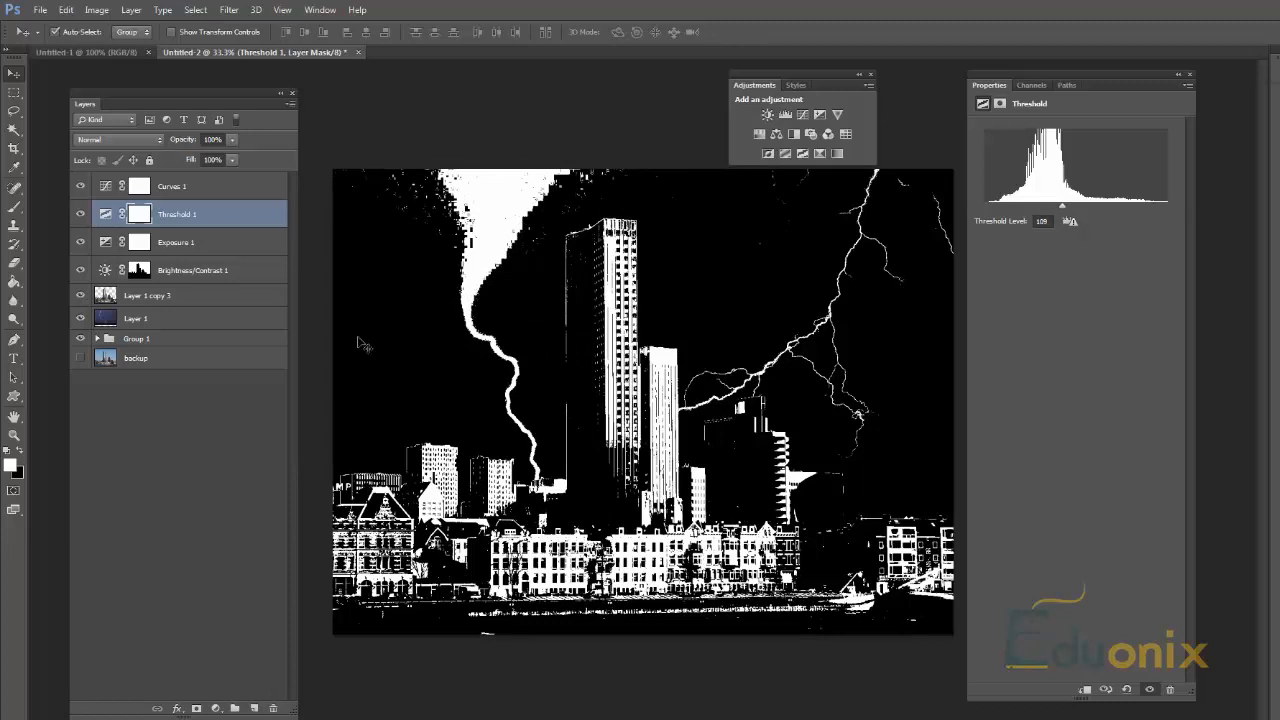
Step: Duplicate all layers from Curves 1 down to Layer 1 and merge the duplicates into a single rasterized layer
click(184, 315)
shift+click(202, 192)
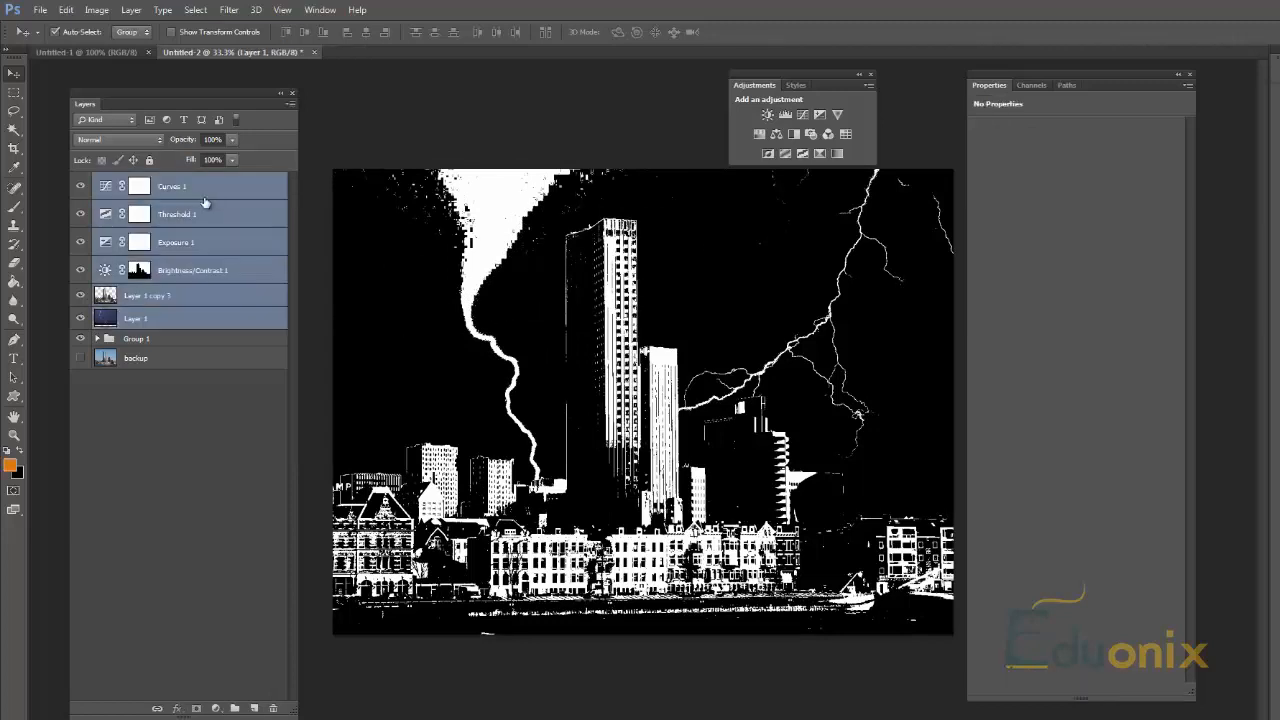
right_click(205, 270)
click(240, 298)
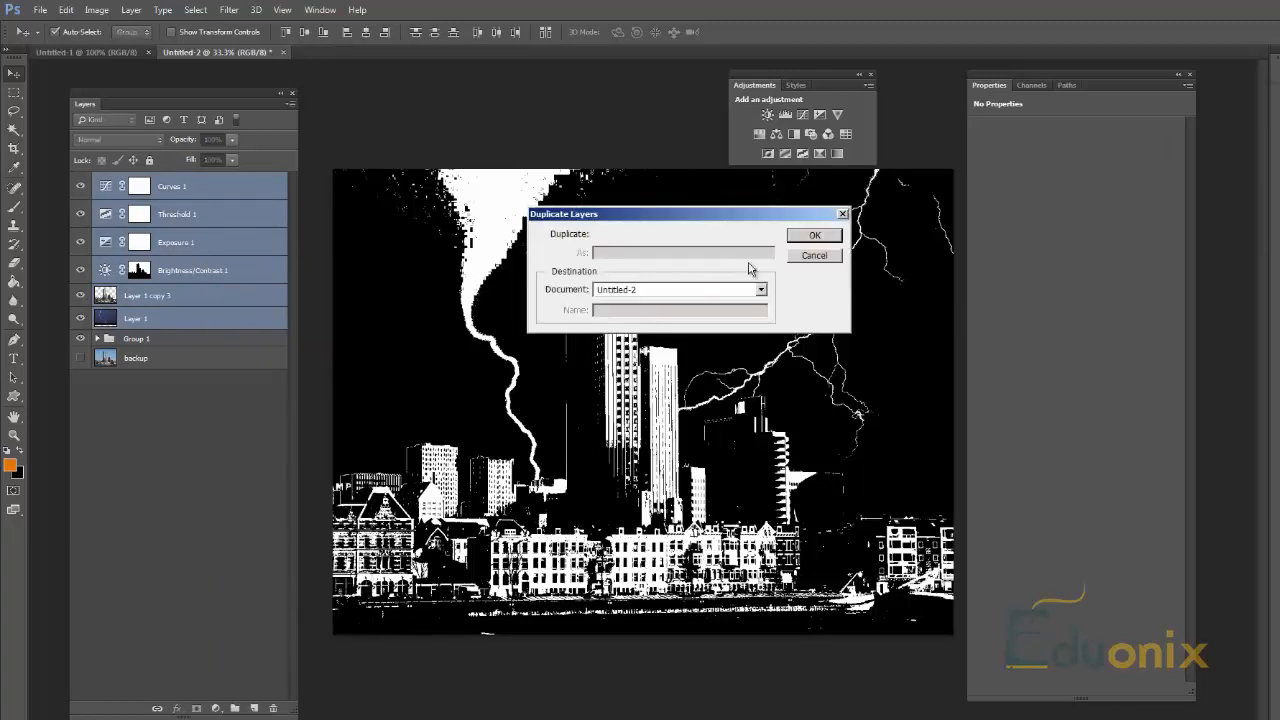
click(815, 237)
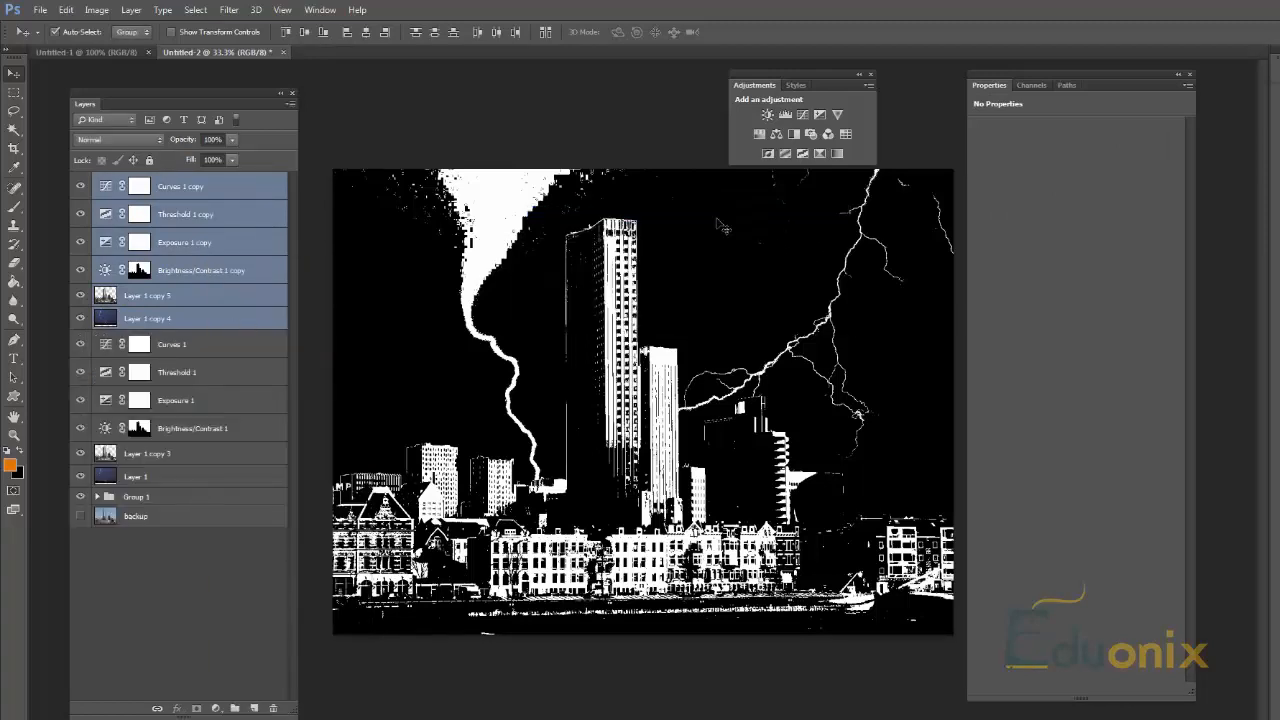
key(ctrl+e)
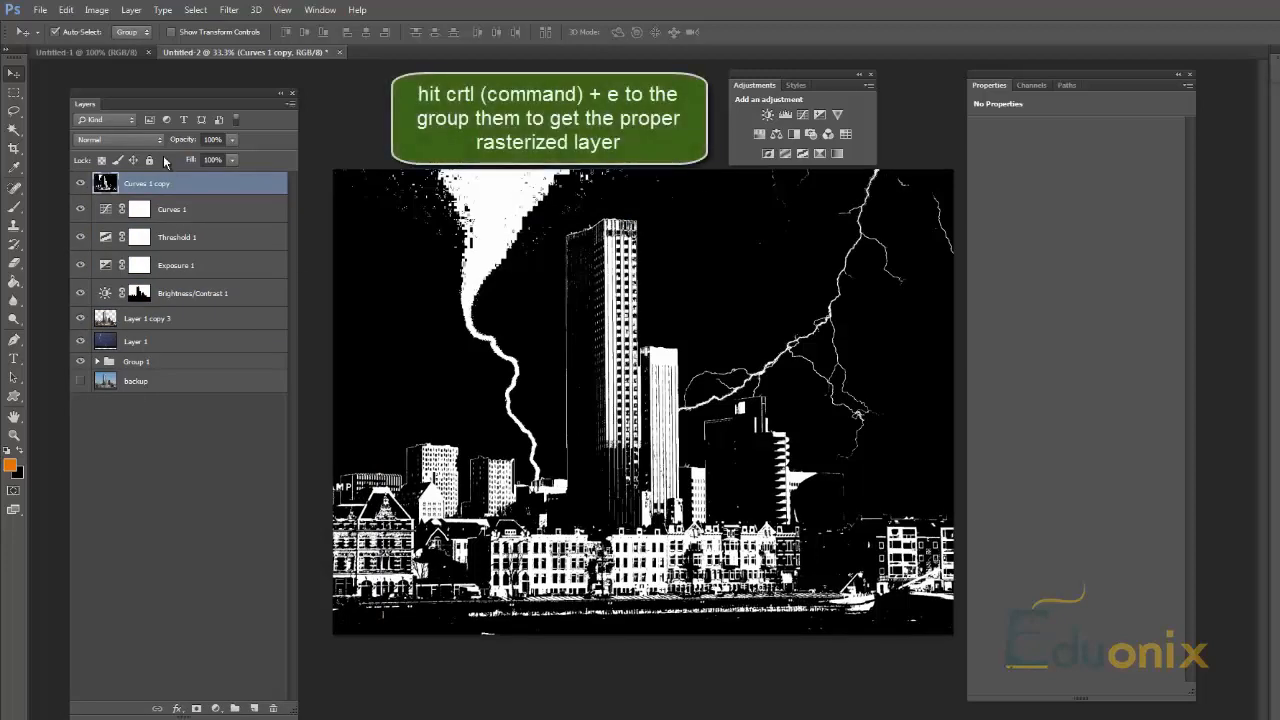
key(ctrl+z)
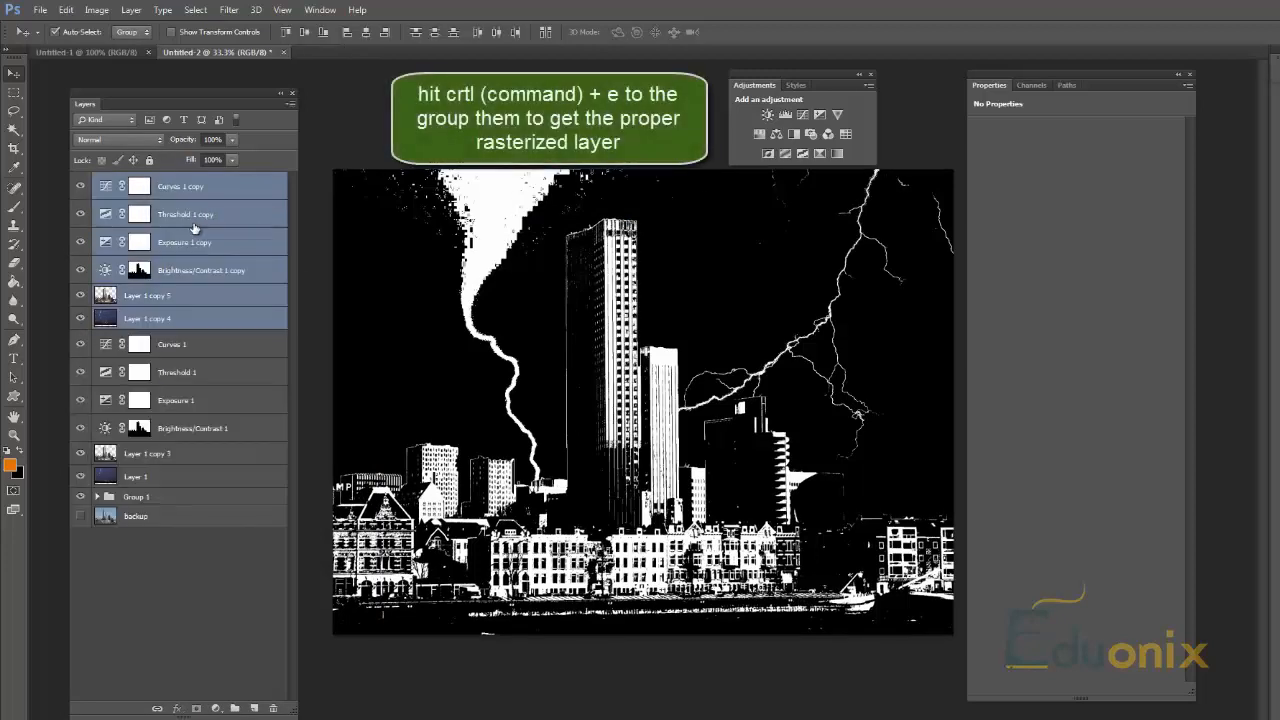
key(ctrl+e)
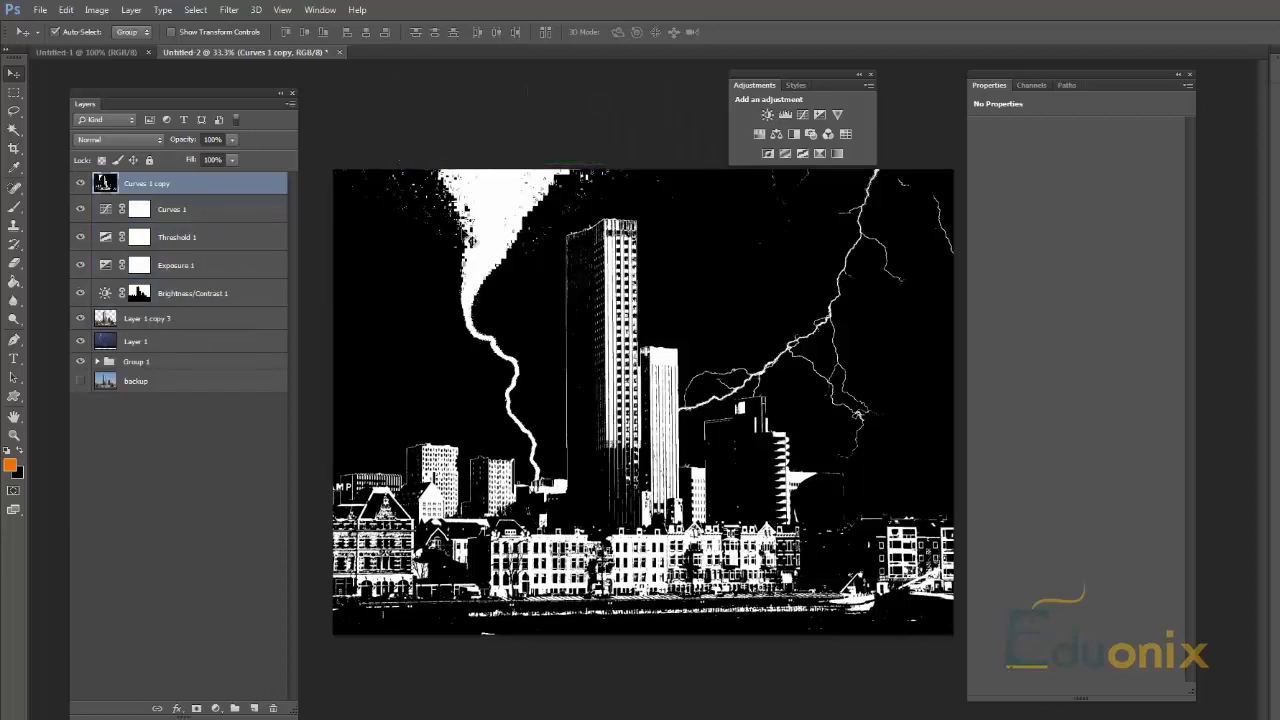
Step: Try several blend modes on the merged Curves 1 copy layer, ending on Lighter Color
click(153, 144)
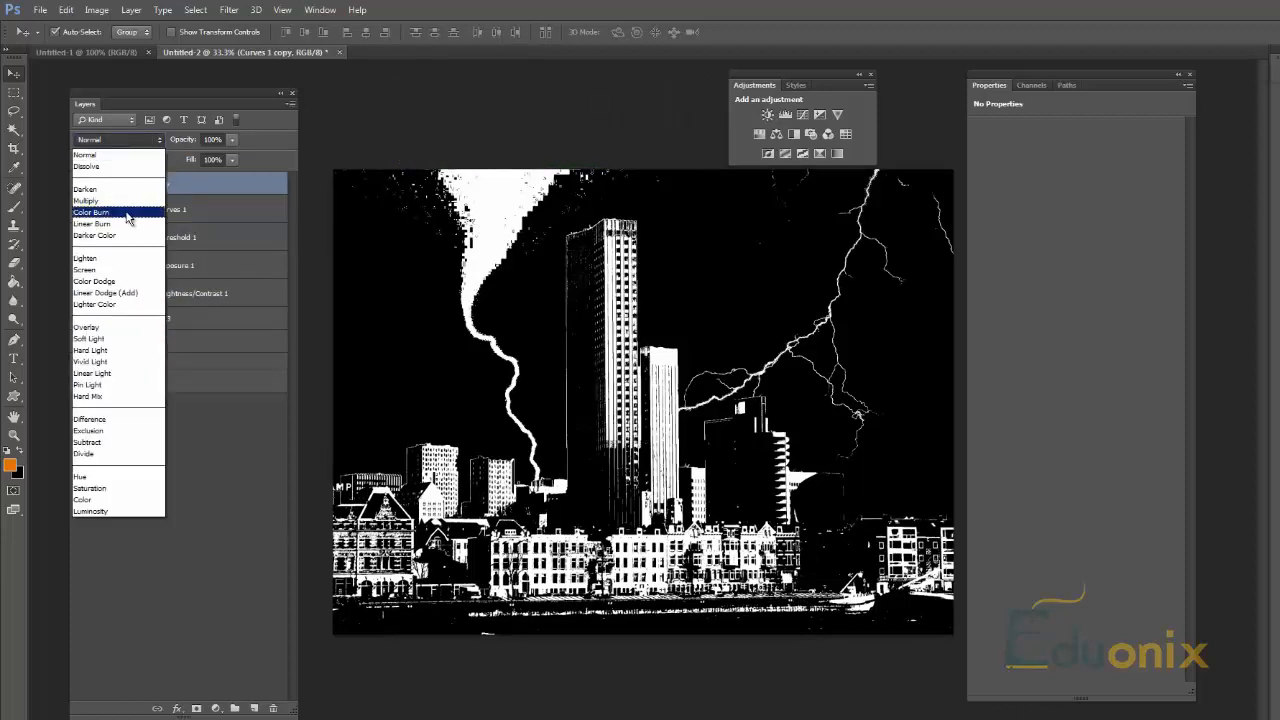
click(129, 223)
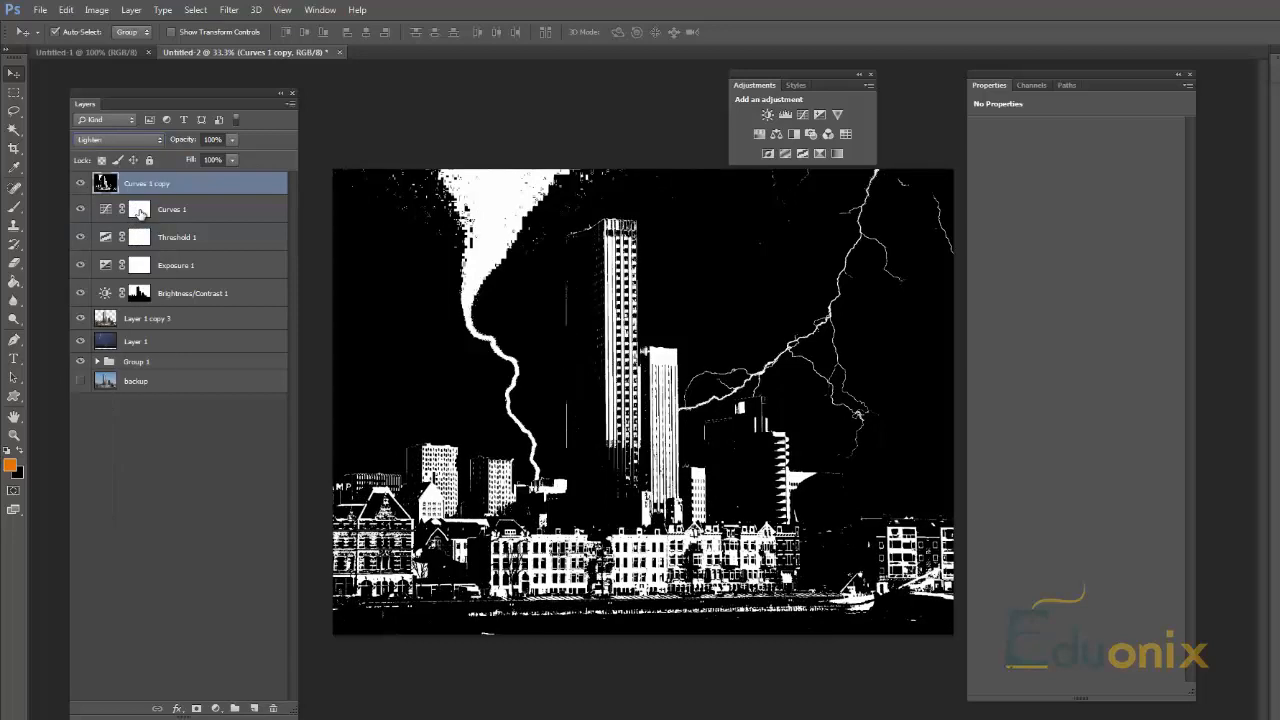
key(Down)
key(Down)
key(Down)
key(Down)
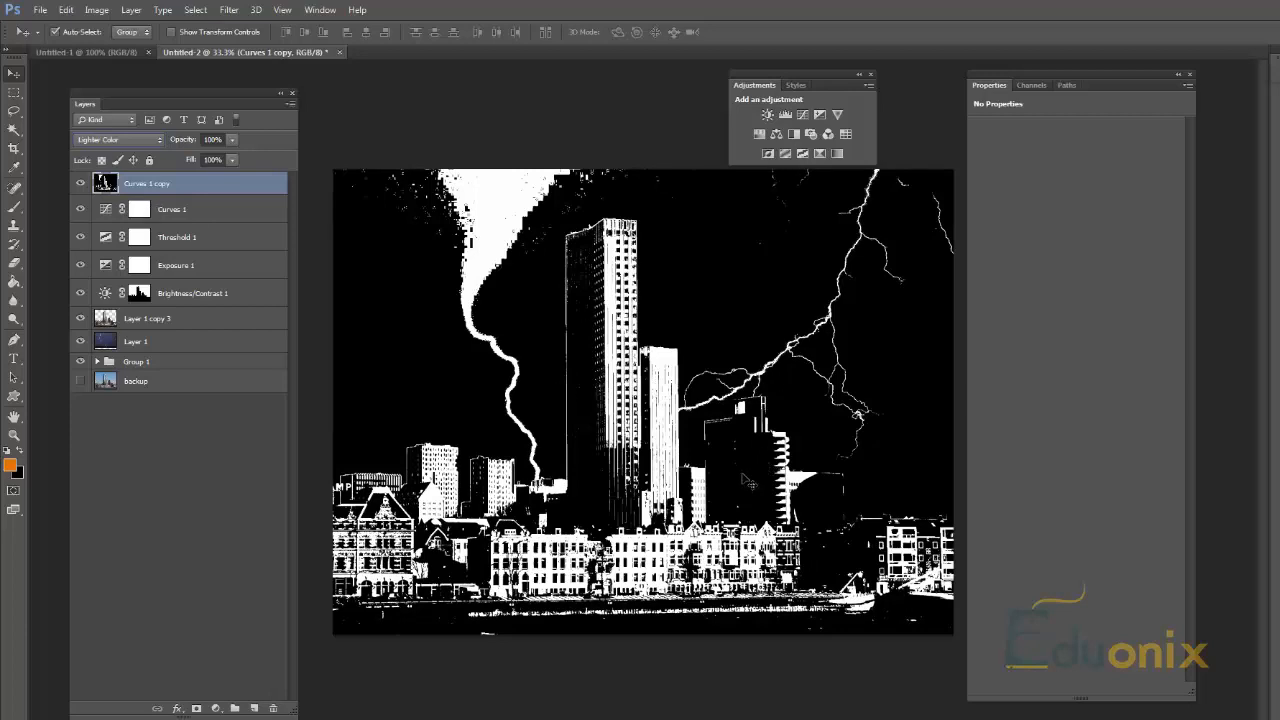
Step: Erase parts of the Curves 1 copy layer with the Eraser enlarged to 125 px
key(e)
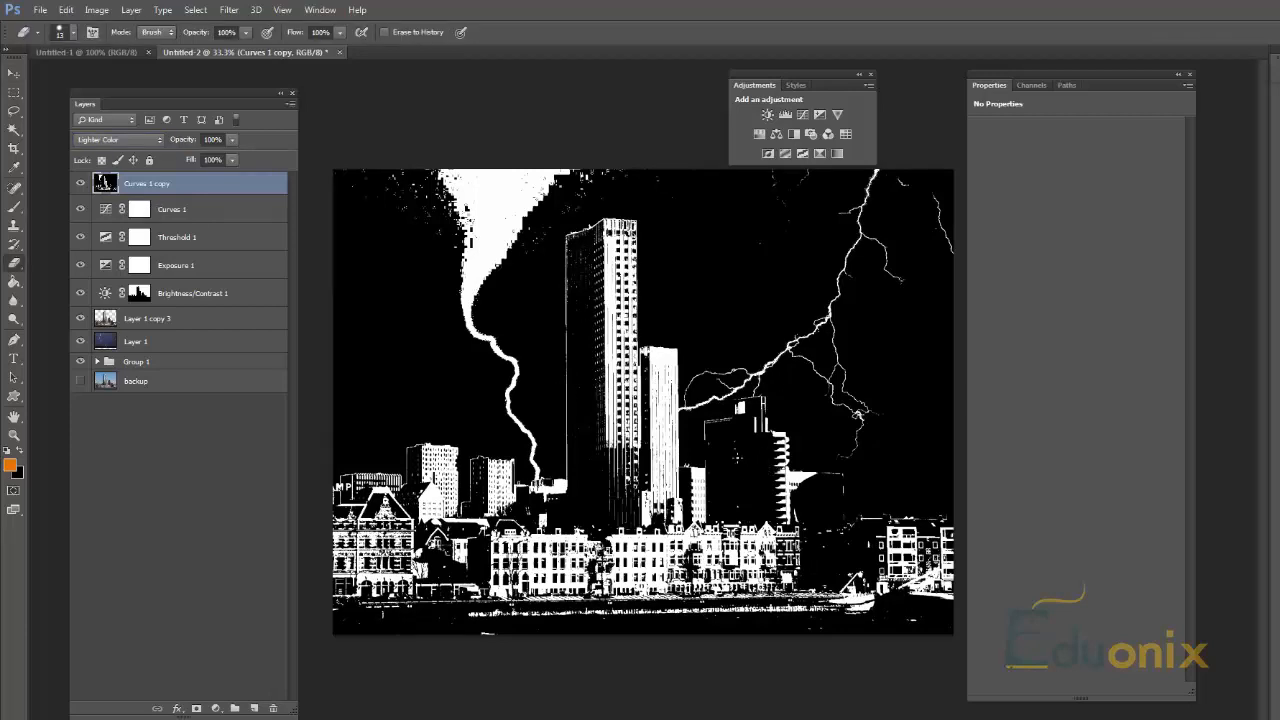
key(bracketright)
key(bracketright)
key(bracketright)
key(bracketright)
key(bracketright)
key(bracketright)
key(bracketright)
key(bracketright)
key(bracketright)
key(bracketright)
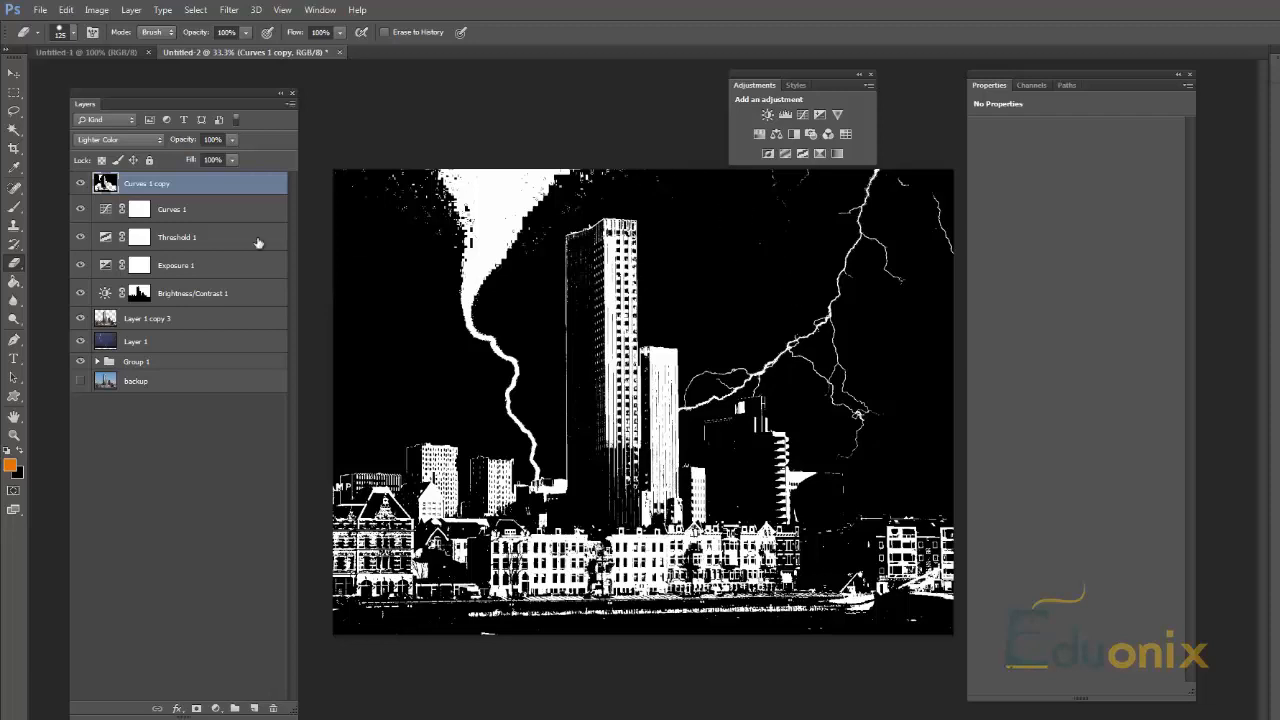
Step: Set the Curves 1 copy layer's blend mode to Darken and erase over the tall tower
click(138, 140)
click(138, 185)
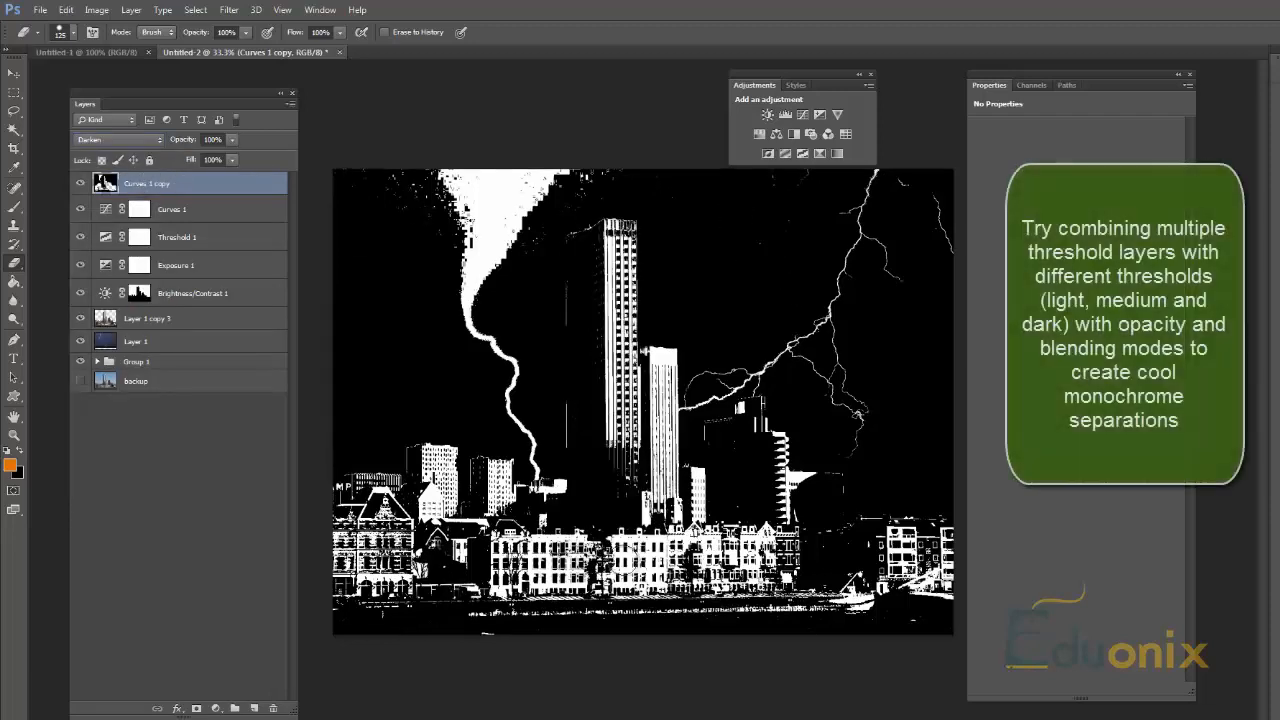
mouse_move(570, 468)
mouse_down()
mouse_move(587, 363)
mouse_move(571, 335)
mouse_move(602, 268)
mouse_move(551, 250)
mouse_move(573, 216)
mouse_move(642, 153)
mouse_up()
key(ctrl+z)
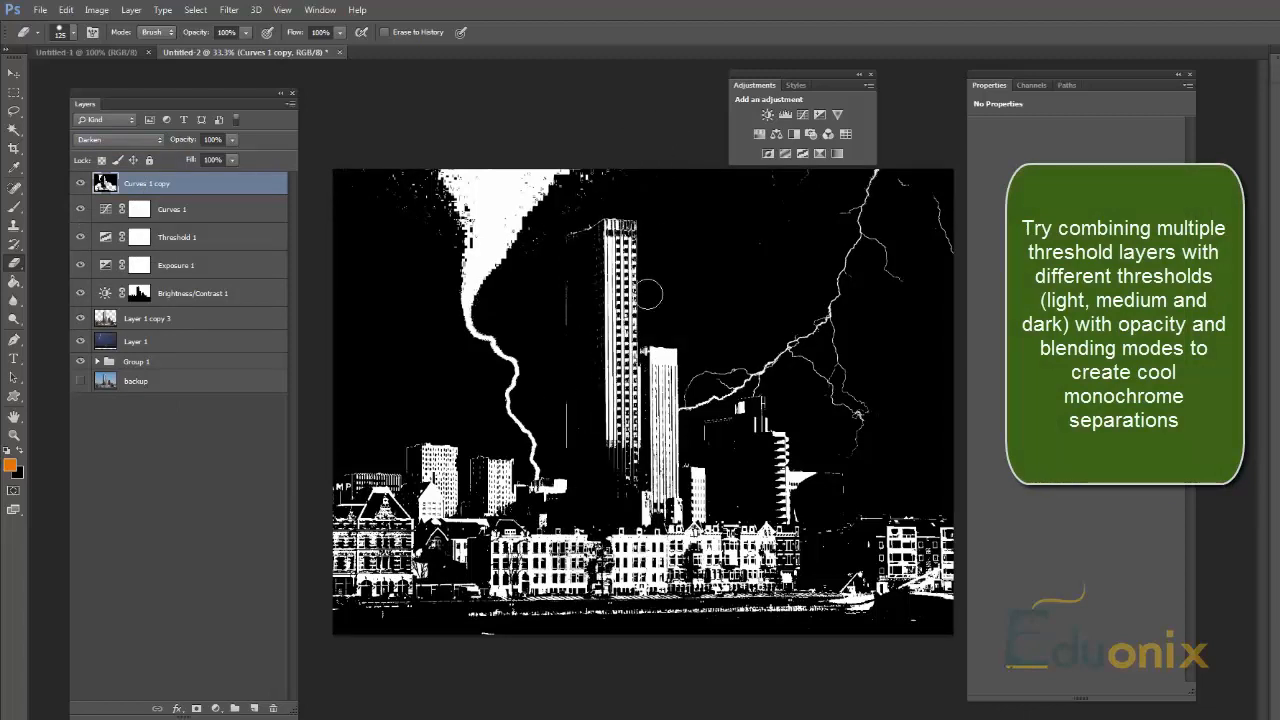
mouse_move(581, 255)
mouse_down()
mouse_move(600, 410)
mouse_move(662, 490)
mouse_up()
Step: Duplicate the Curves 1 copy layer and set the duplicate's blend mode to Hard Light
key(z)
right_click(150, 188)
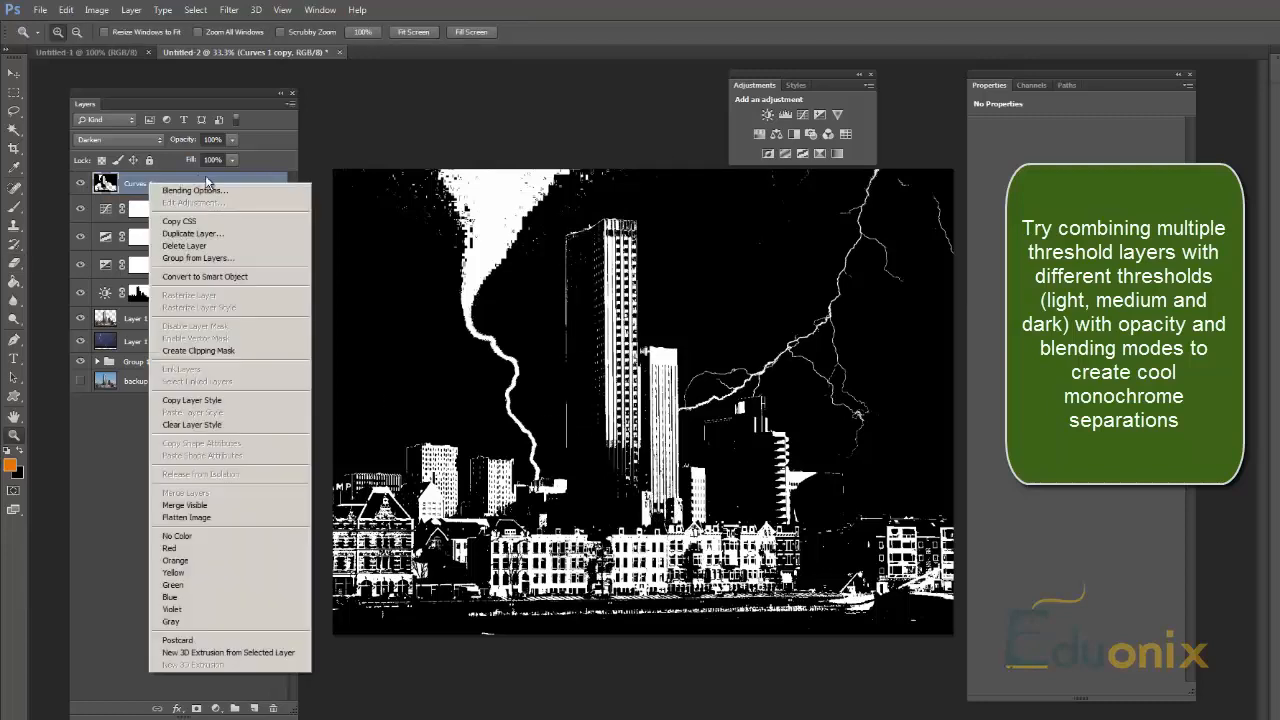
click(183, 233)
click(813, 237)
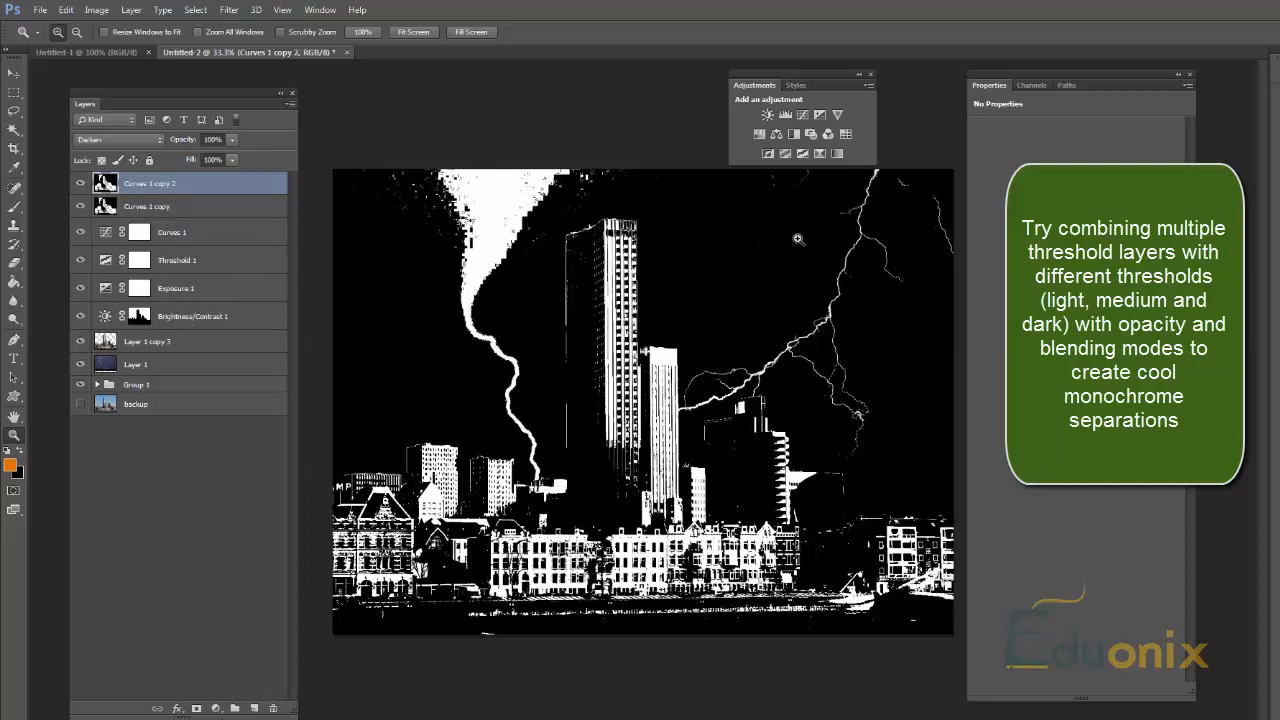
click(115, 140)
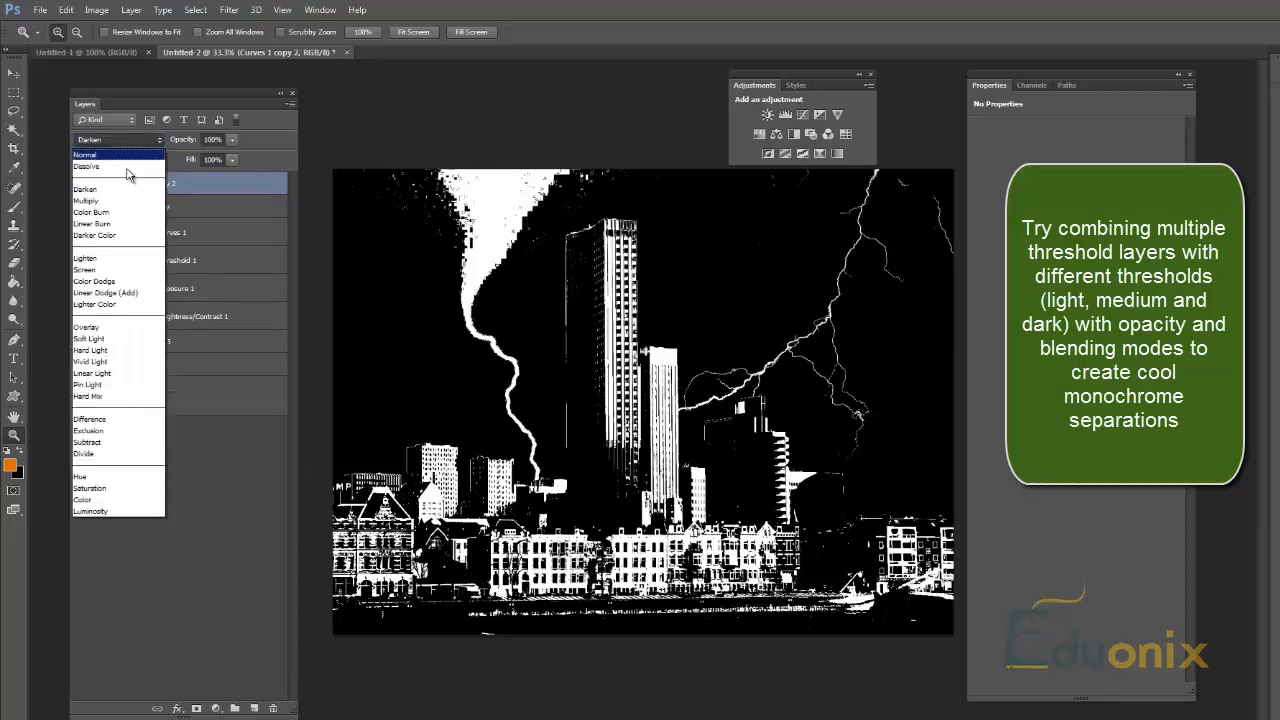
click(106, 351)
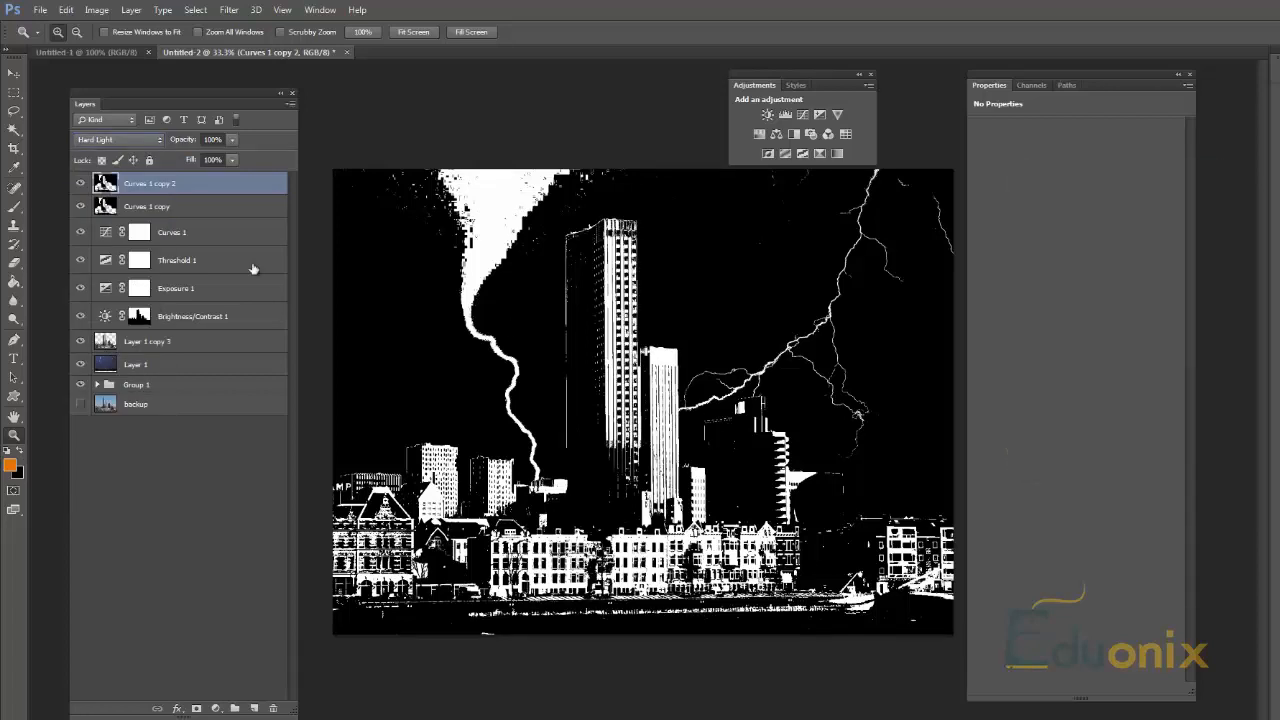
Step: Delete both Curves 1 copy layers together with the Curves, Threshold, Exposure and Brightness/Contrast adjustment layers
shift+click(165, 207)
shift+click(195, 308)
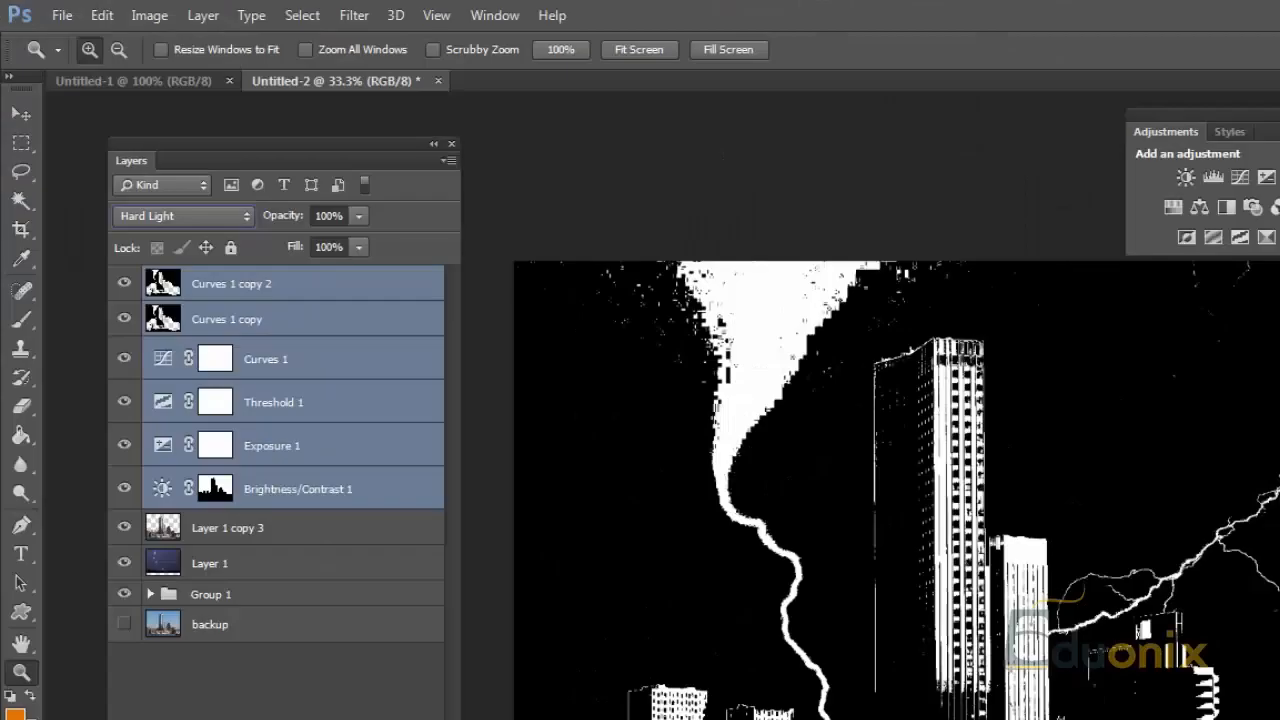
click(273, 708)
click(1058, 442)
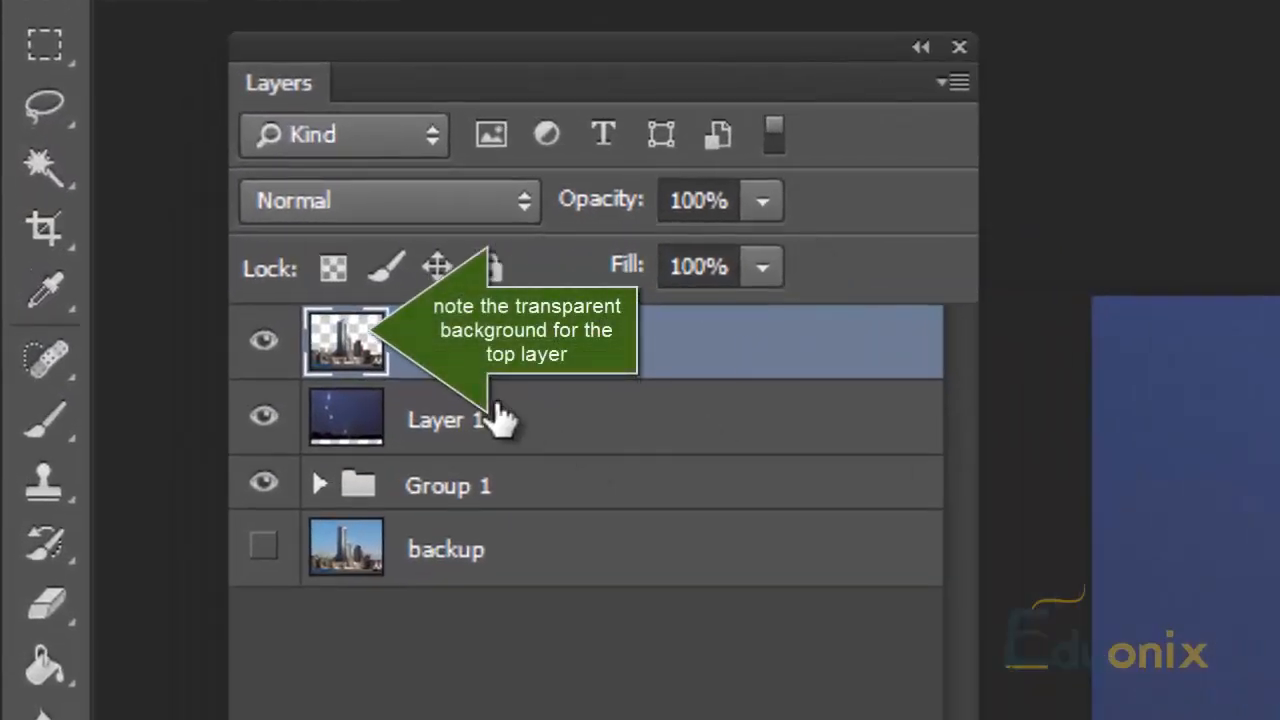
Step: Hide Layer 1 copy 3 and Layer 1, expand Group 1 and show its two masked city layers
click(510, 410)
click(320, 485)
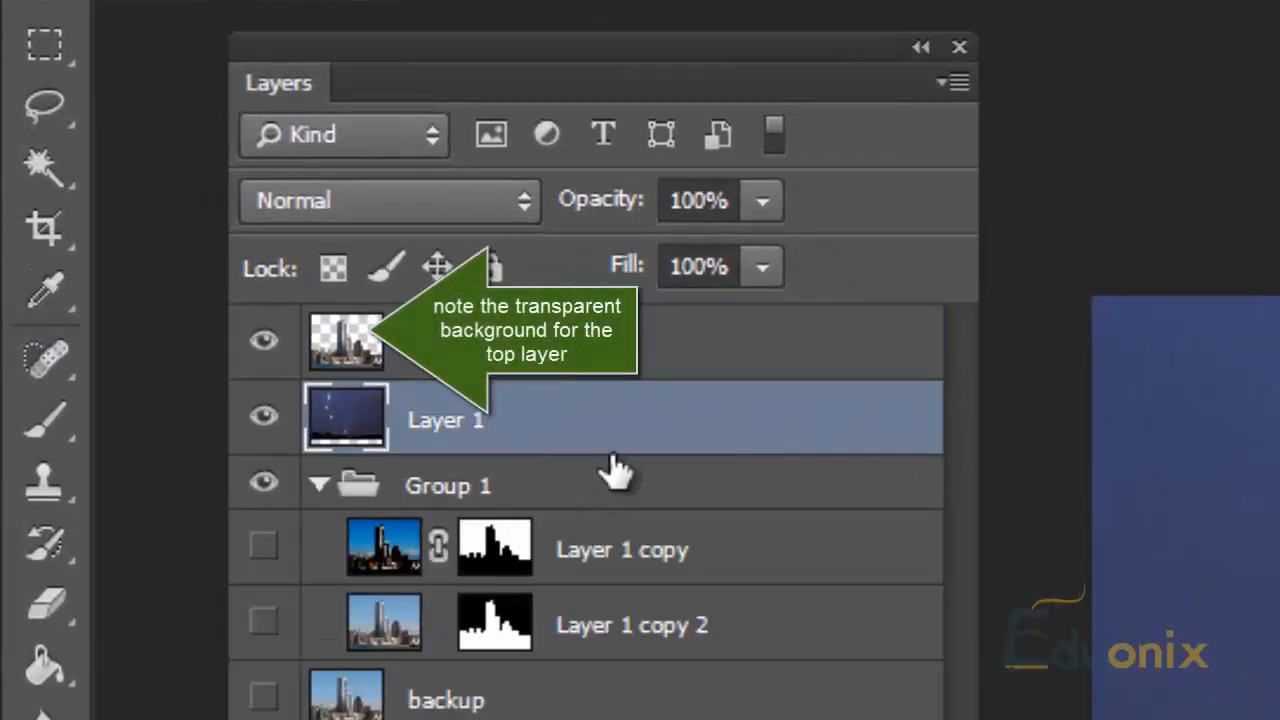
click(263, 341)
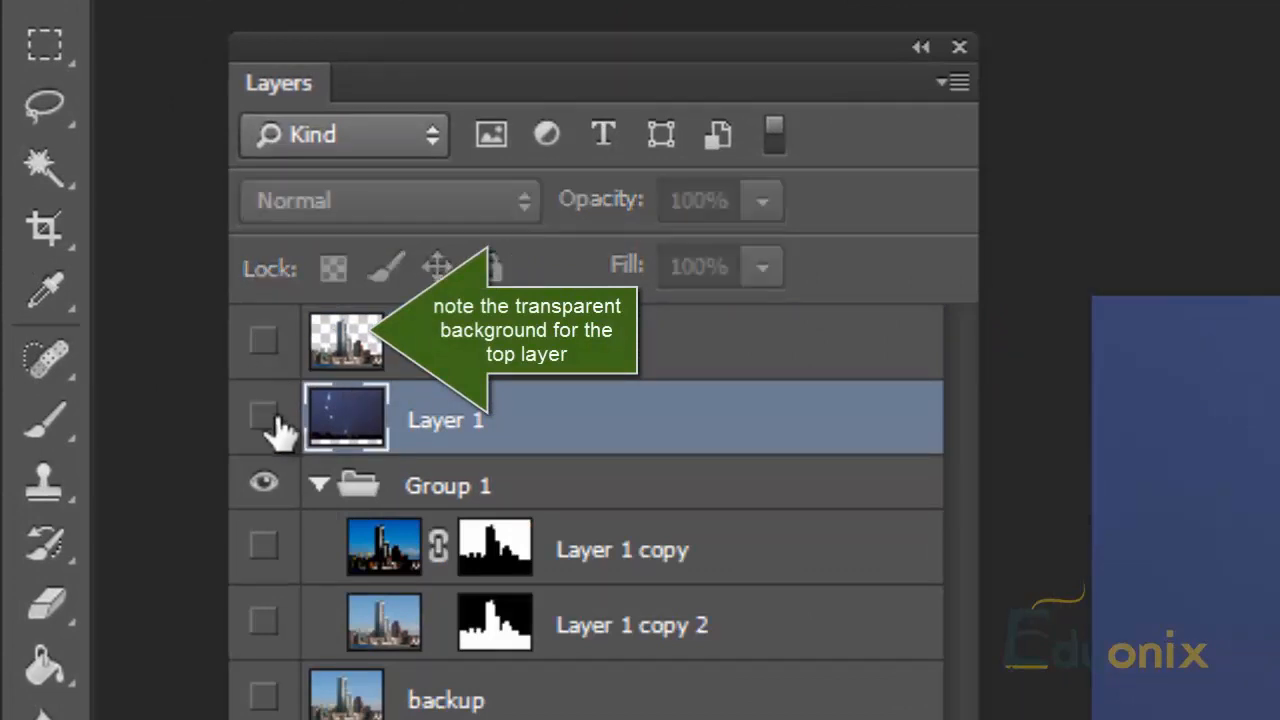
click(263, 416)
click(609, 523)
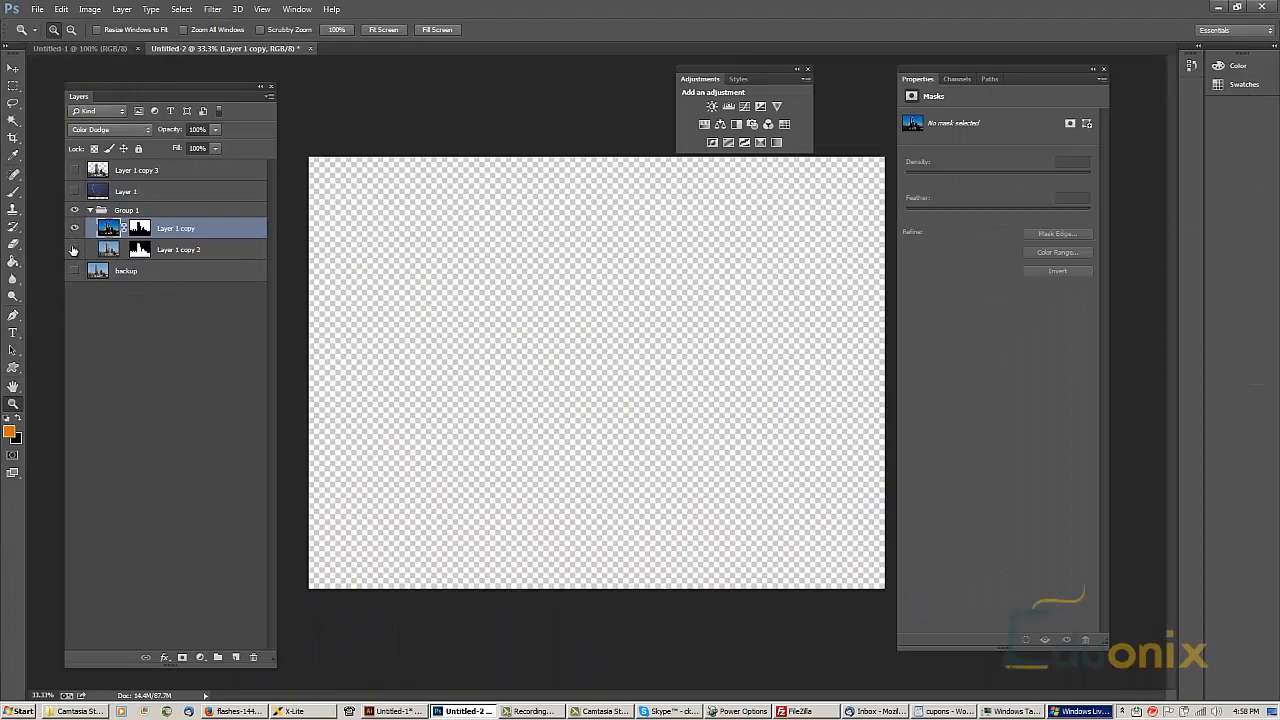
click(124, 314)
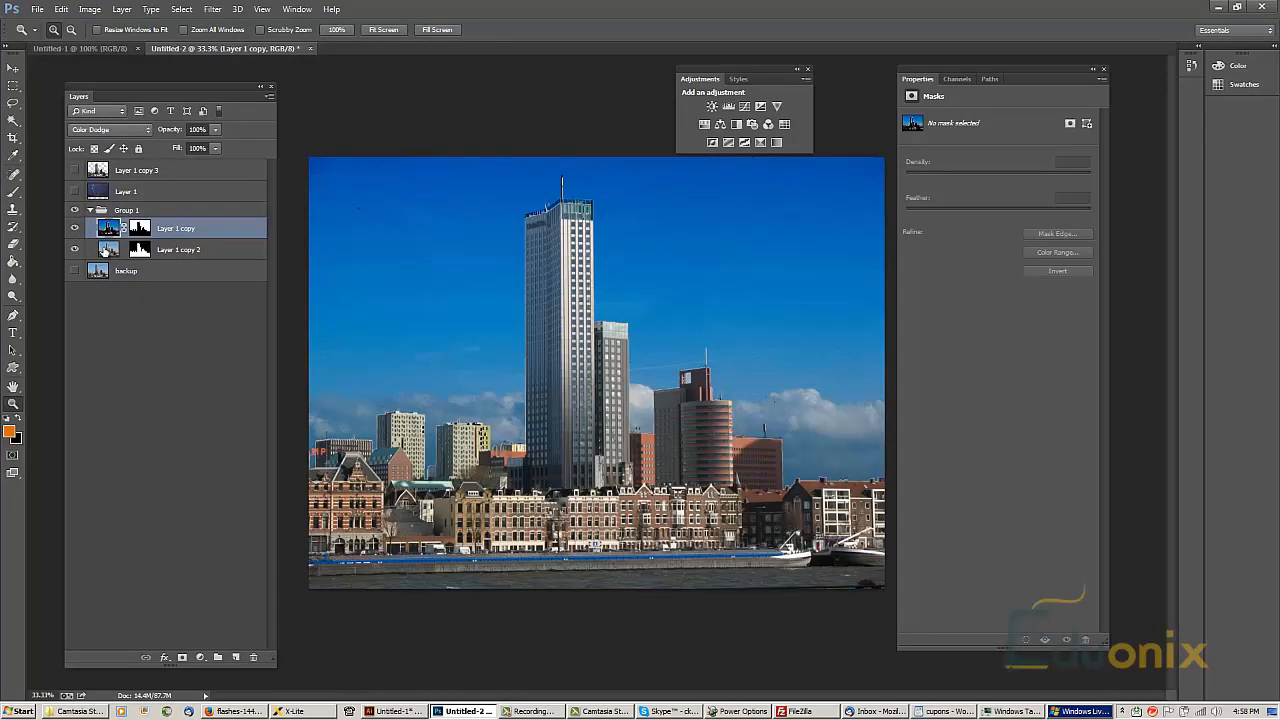
Step: Compare what Layer 1 copy and Layer 1 copy 2 each contribute by switching their visibility off and on
click(172, 248)
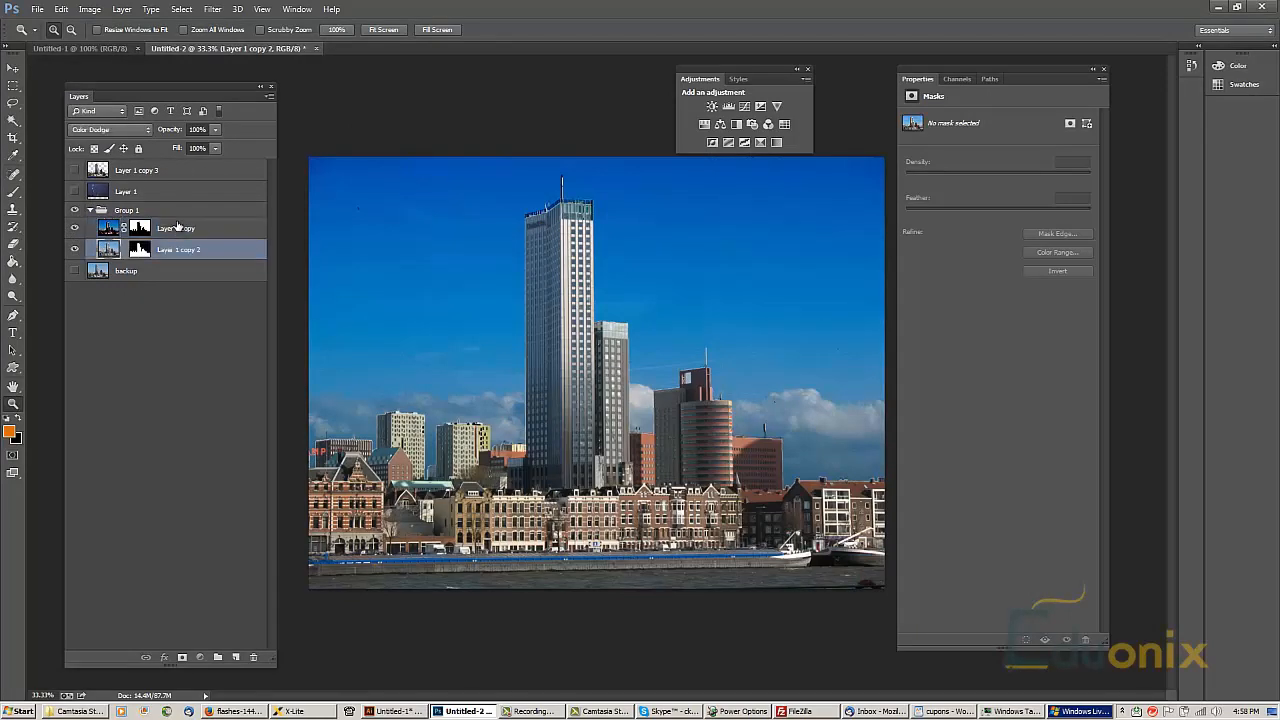
click(175, 228)
click(74, 228)
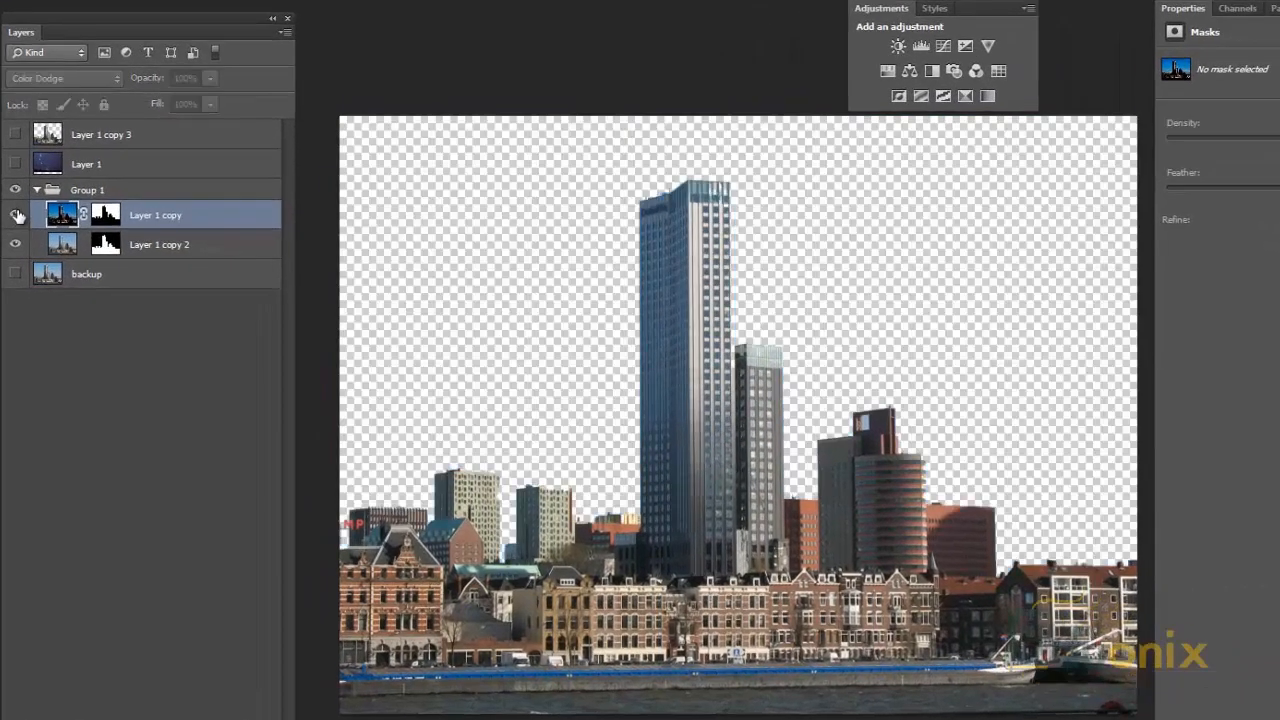
click(16, 215)
click(17, 243)
click(16, 243)
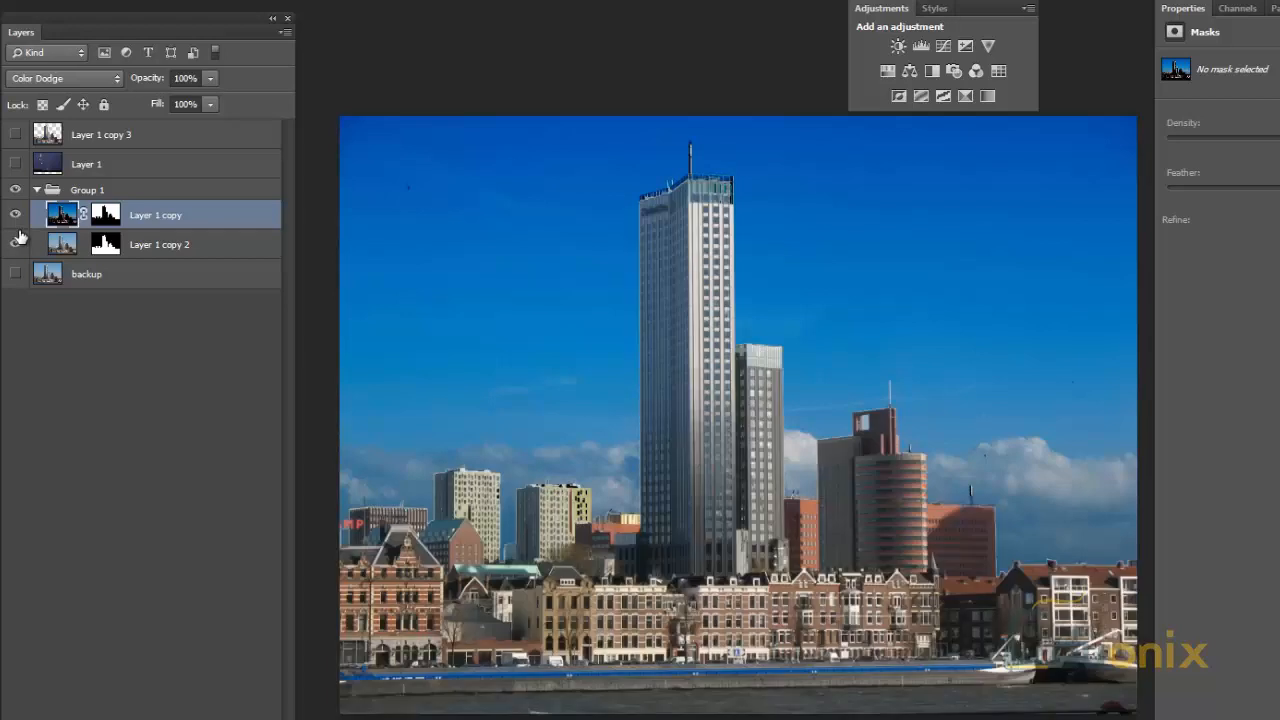
Step: Try merging Layer 1 copy and Layer 1 copy 2 in Group 1, and undo the merge
click(145, 250)
shift+click(174, 218)
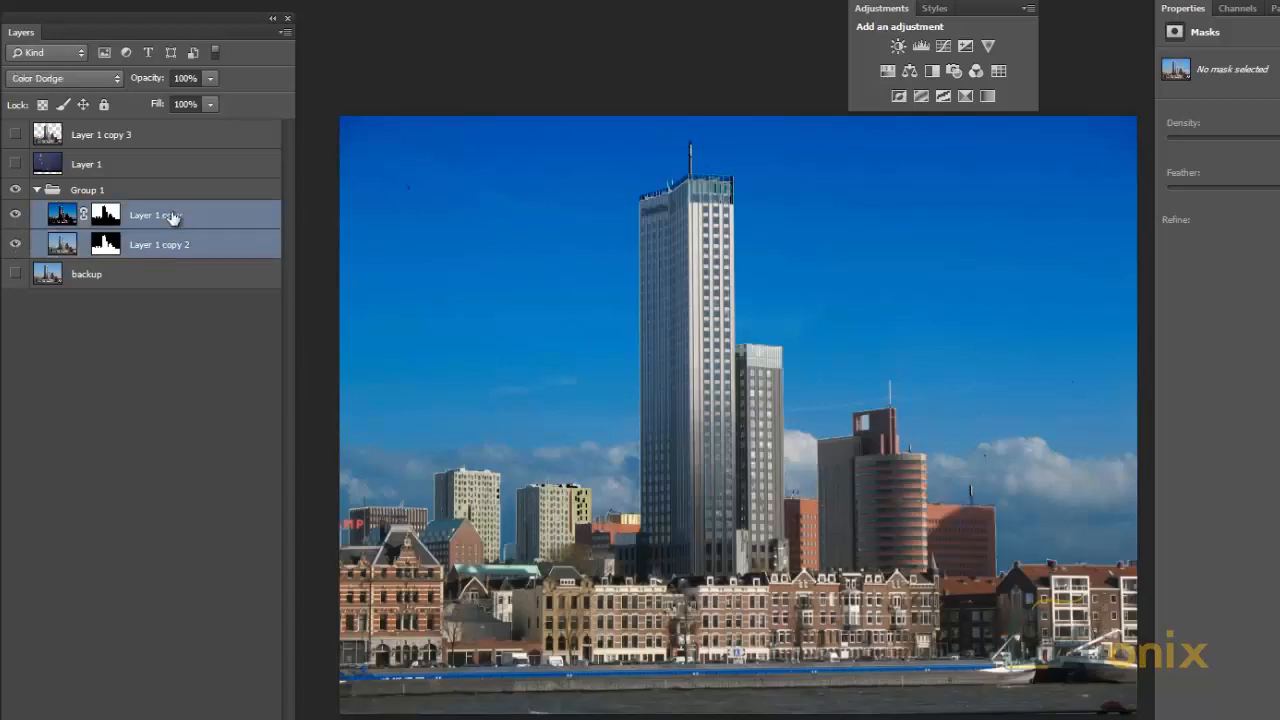
key(ctrl+e)
key(ctrl+z)
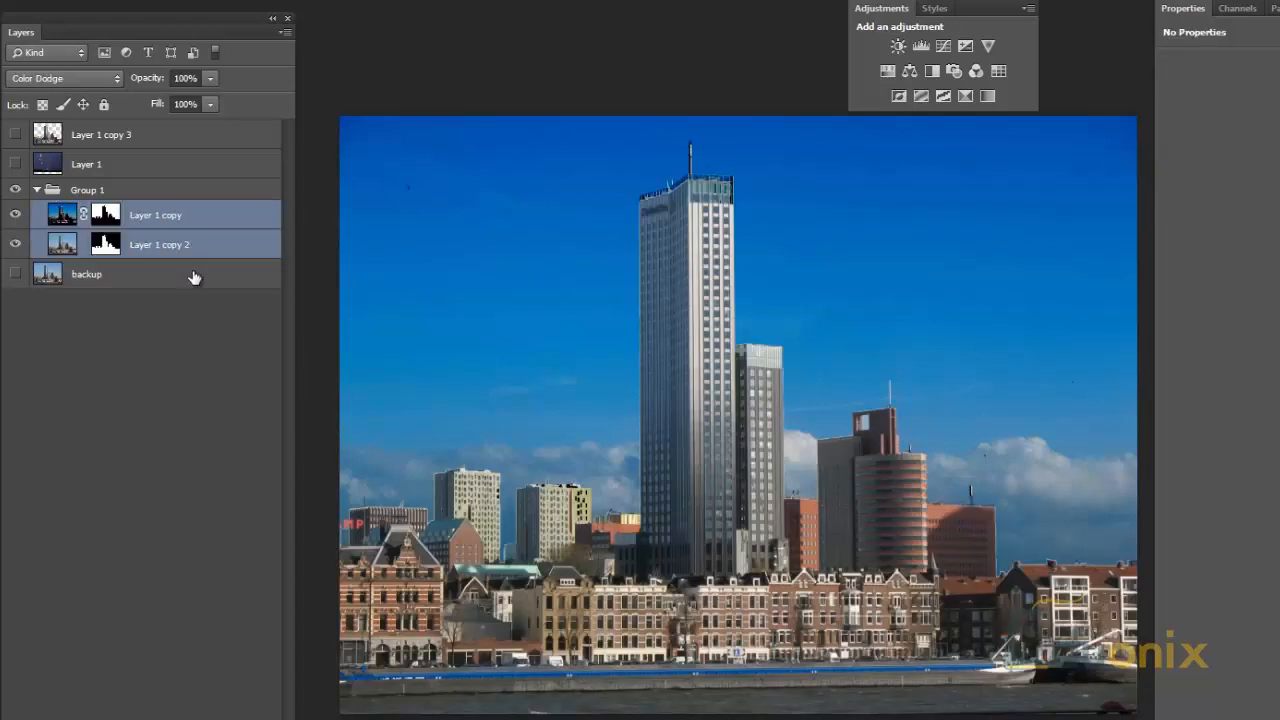
Step: Add a Curves adjustment layer above Layer 1 copy and brighten it with a point at input 97, output 169
click(165, 222)
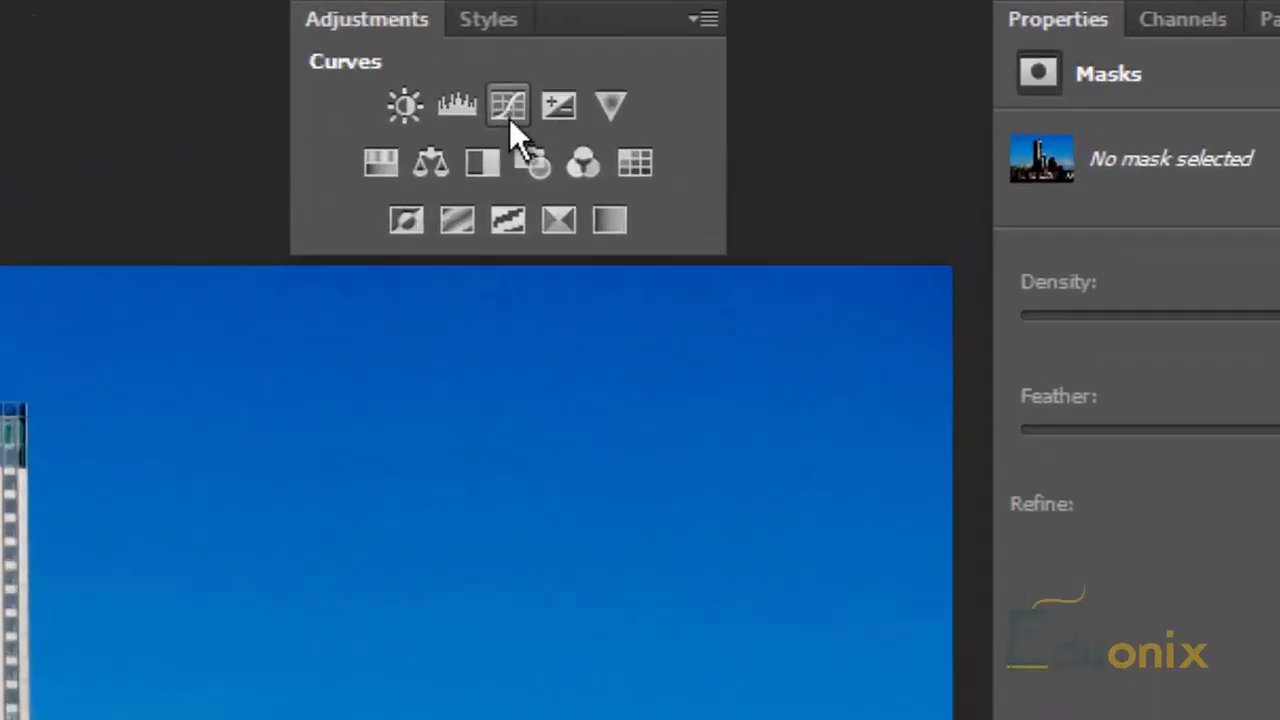
click(799, 70)
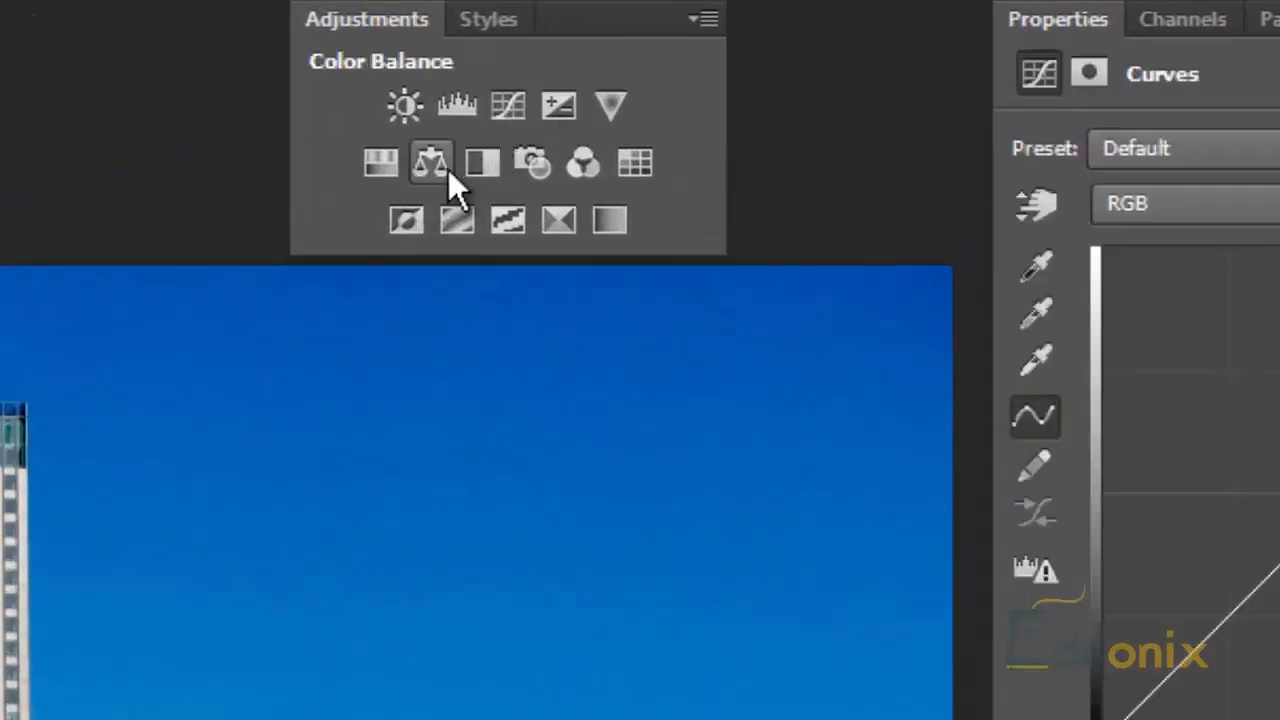
drag(1202, 328, 1186, 260)
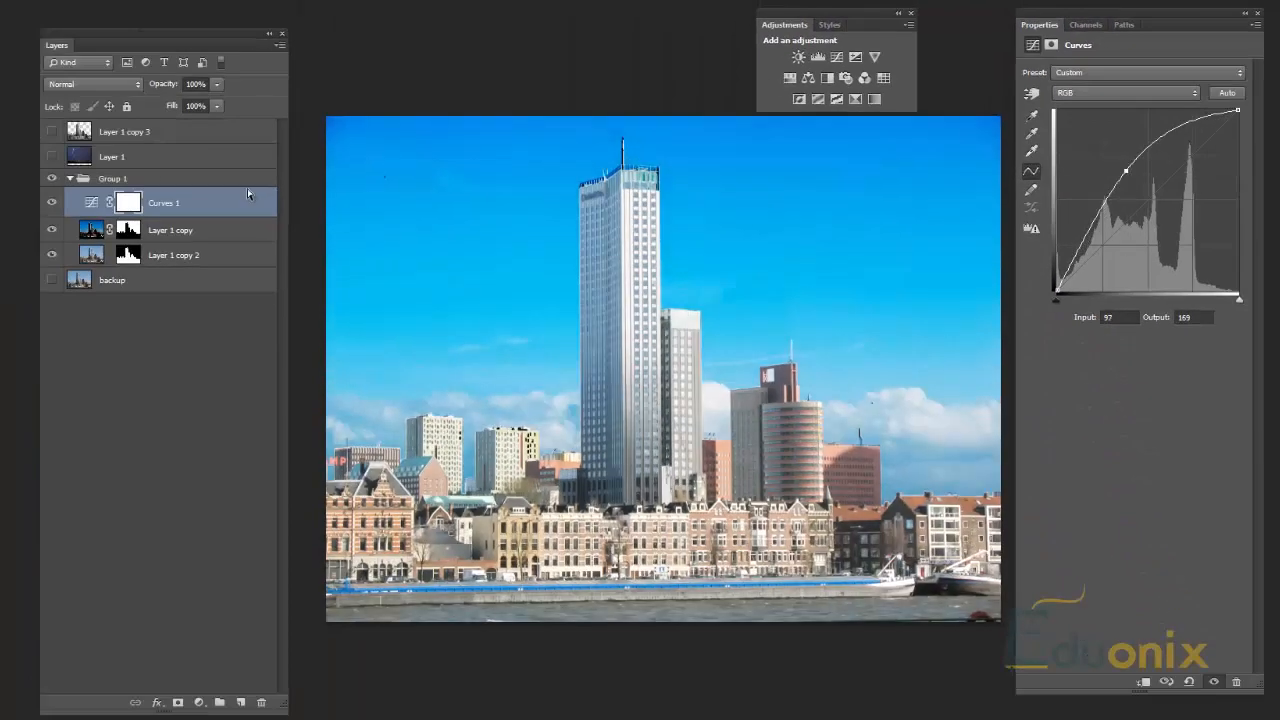
Step: Reorder Group 1 so Curves 1 sits below Layer 1 copy 2 and directly above Layer 1 copy
drag(157, 200, 168, 248)
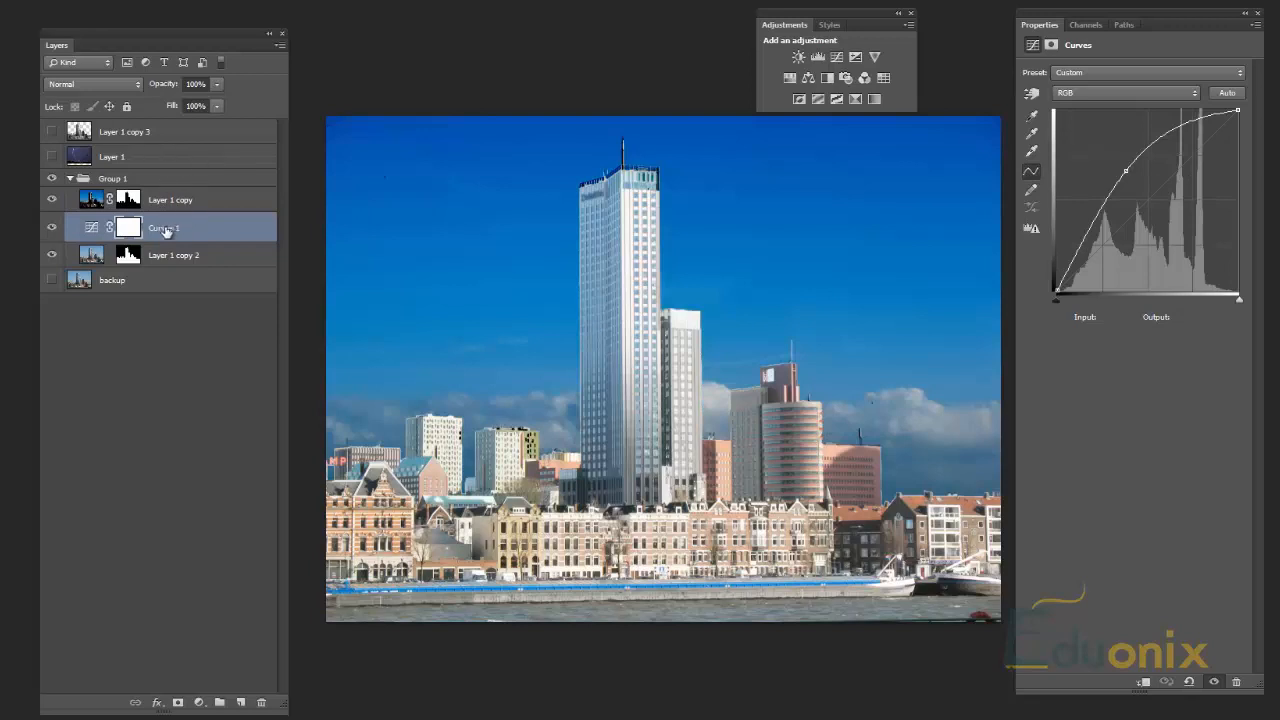
mouse_move(169, 256)
mouse_down()
mouse_move(169, 203)
mouse_move(170, 262)
mouse_up()
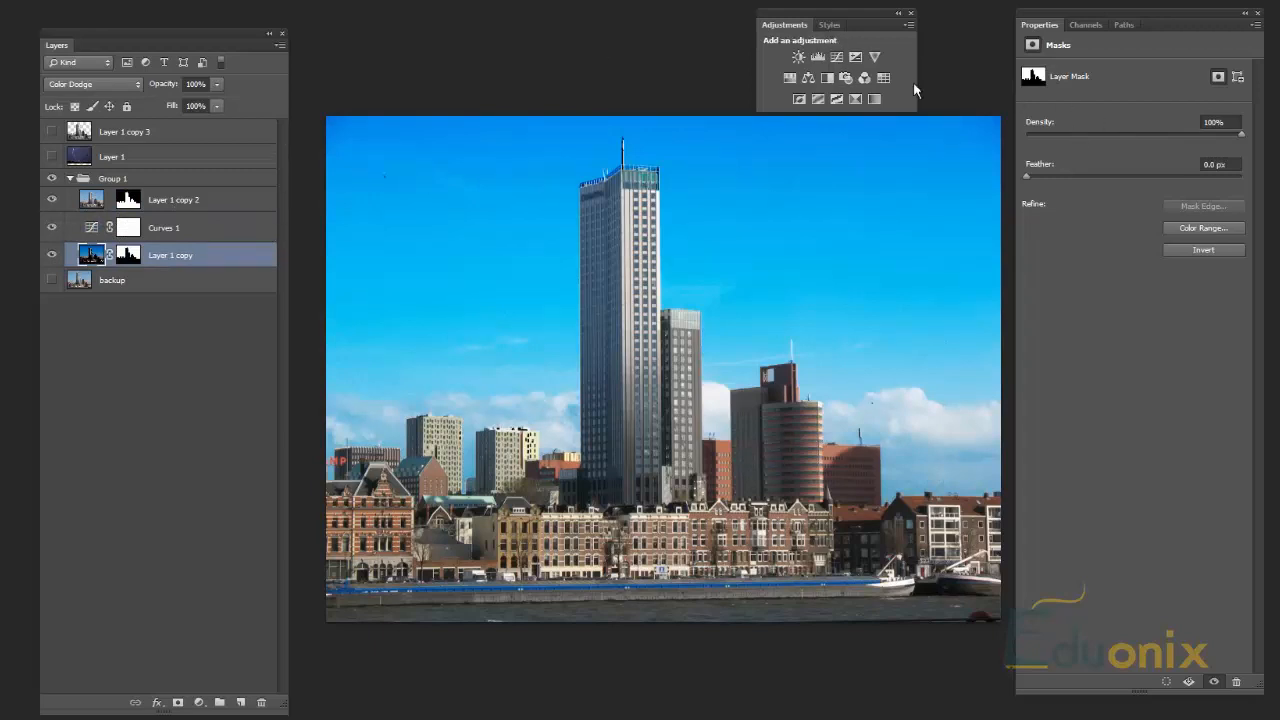
Step: Add a Vibrance adjustment layer directly above Layer 1 copy and set its vibrance to -100
click(876, 60)
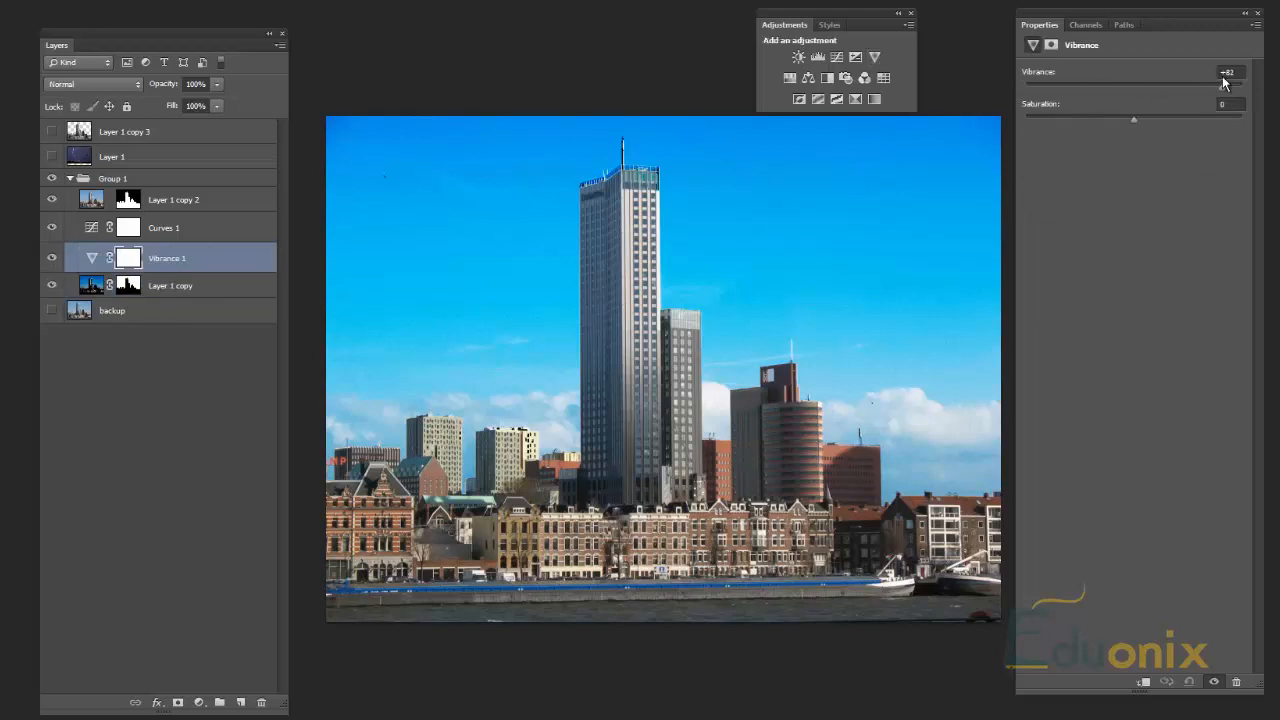
drag(1222, 83, 1217, 87)
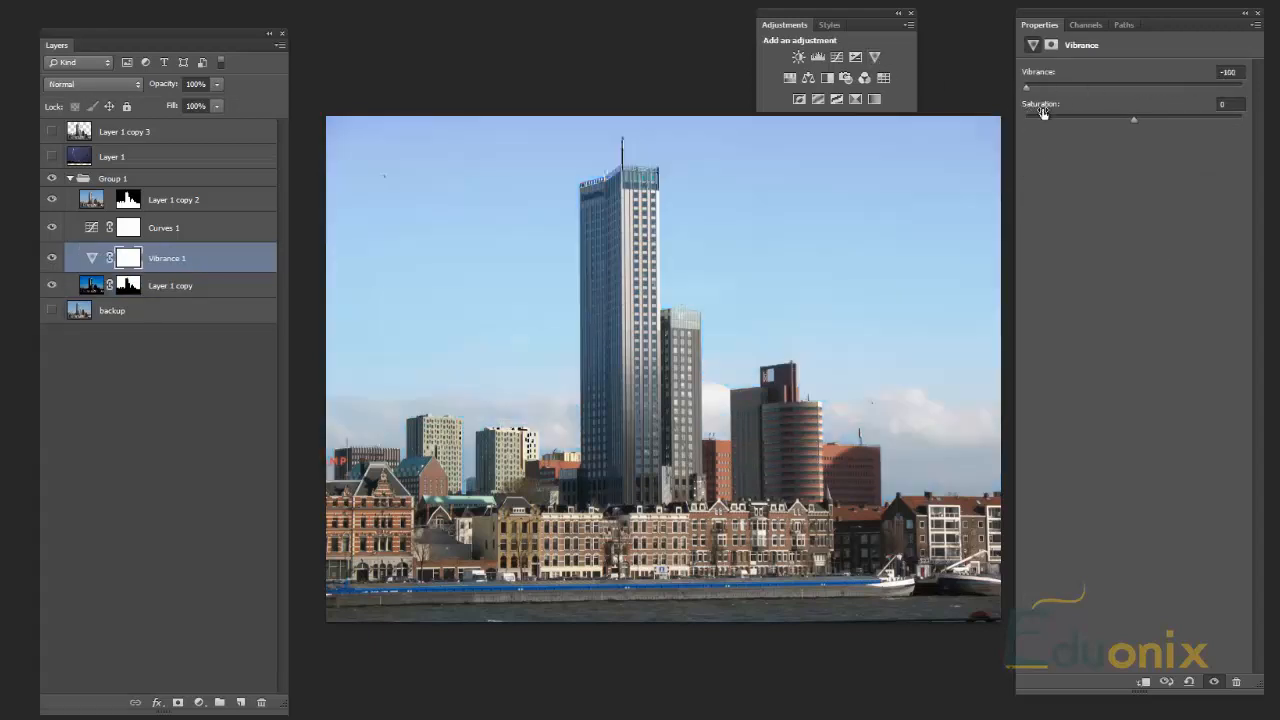
Step: Set the Vibrance layer's vibrance and saturation to +1, and add a Brightness/Contrast adjustment layer above it
drag(1057, 92, 1185, 114)
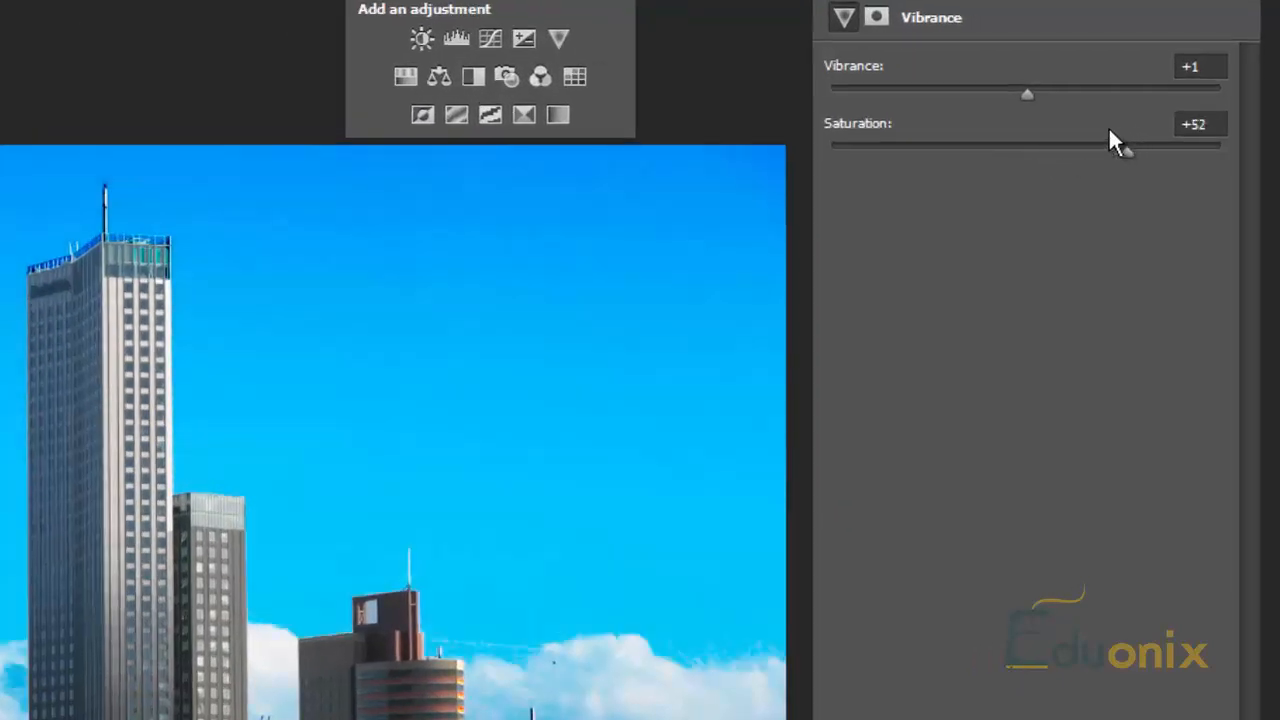
drag(1120, 157, 1028, 170)
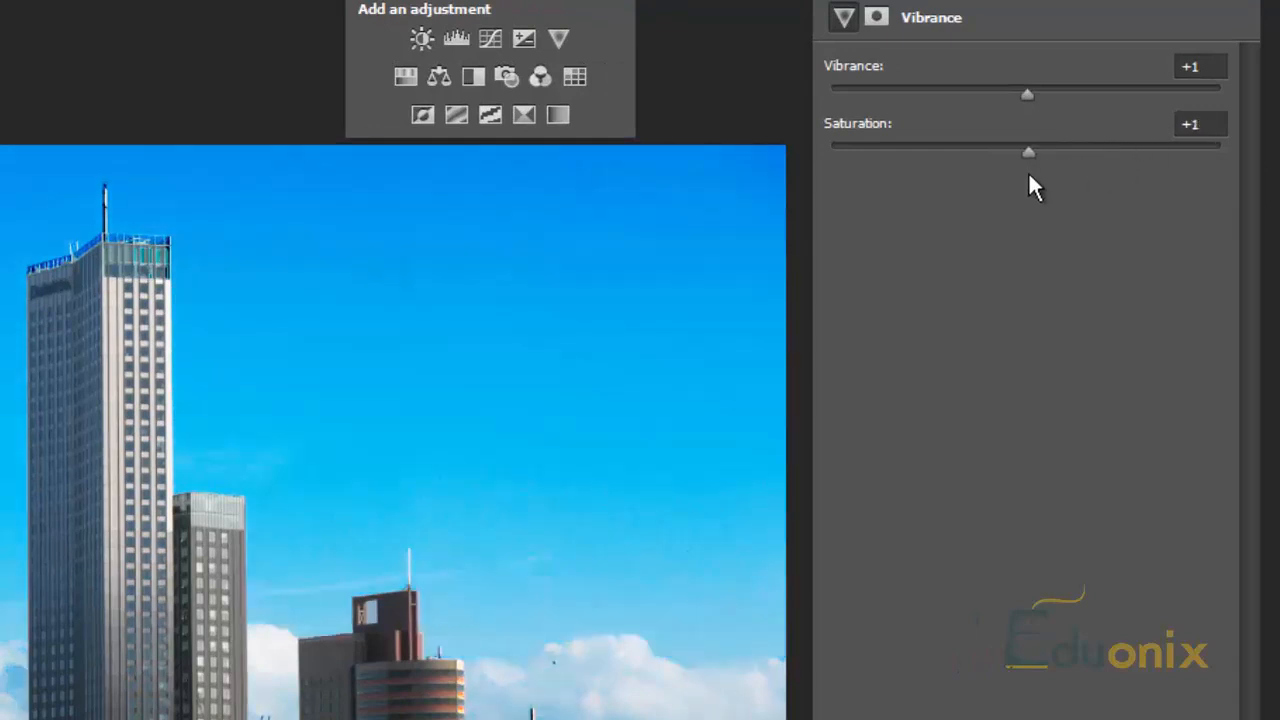
click(426, 38)
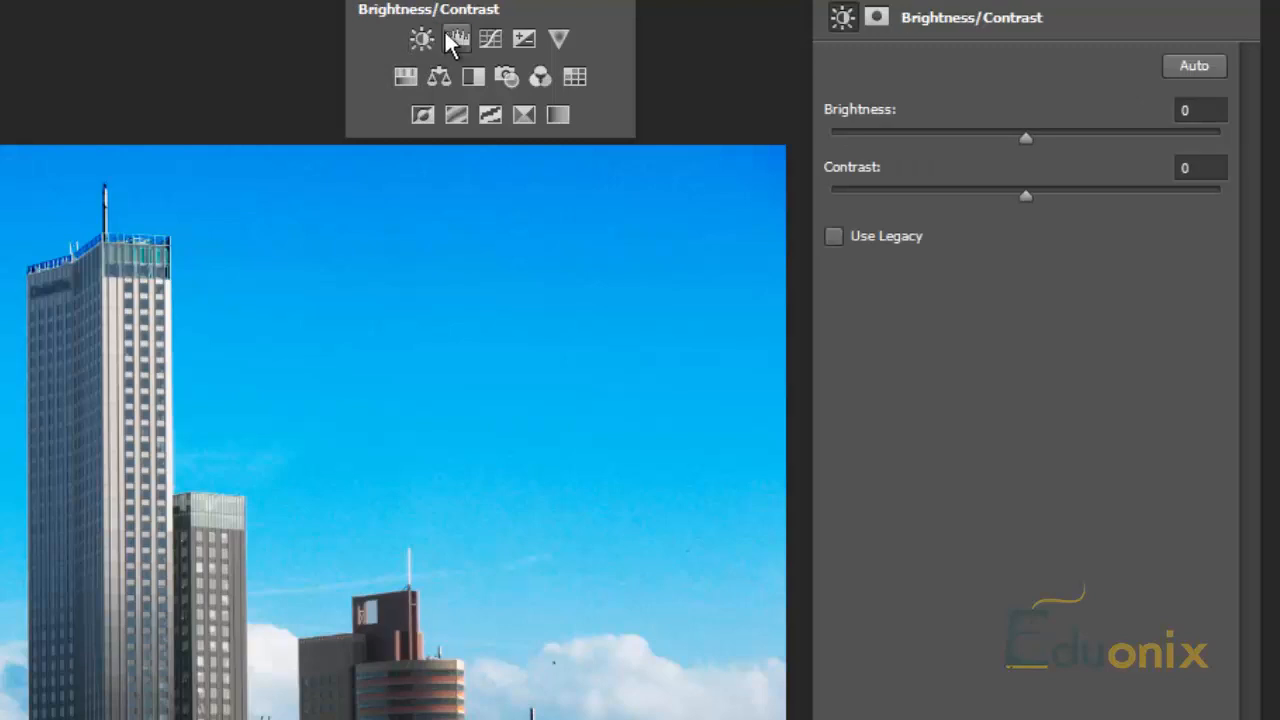
Step: Add a Levels adjustment layer with midtones at 0.89, try compressed output levels, and restore them to 0 and 255
click(468, 34)
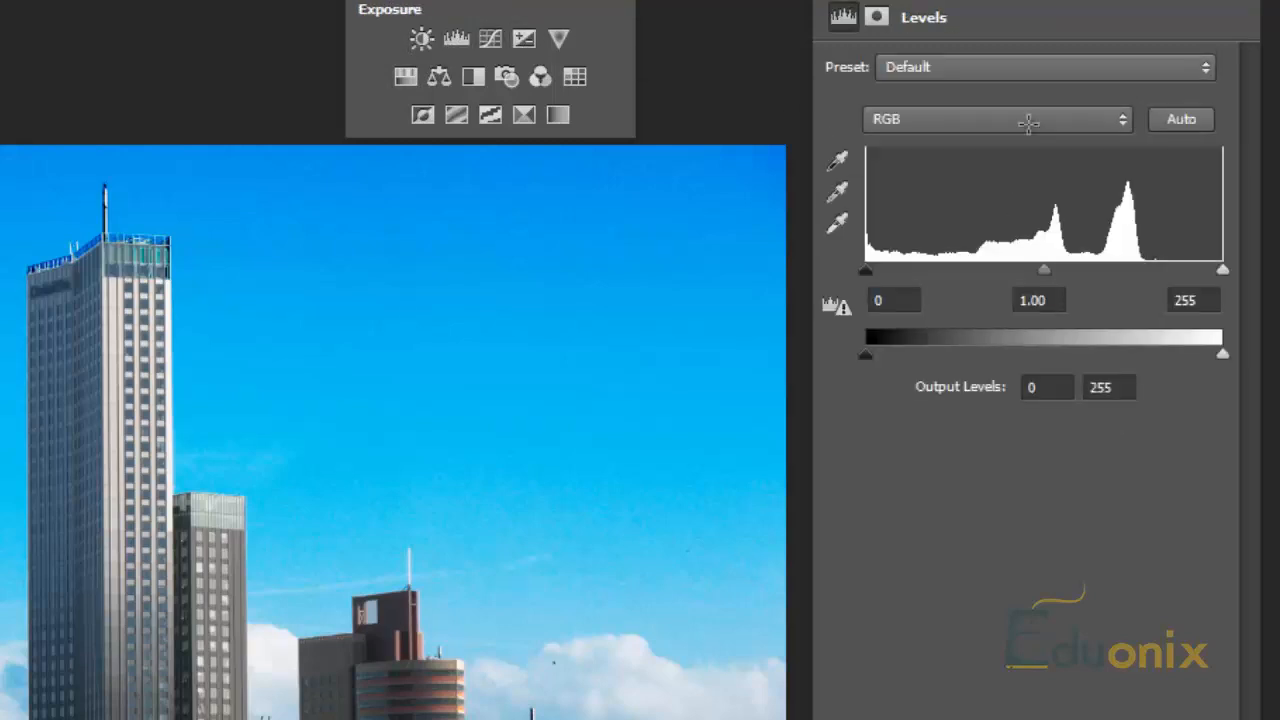
drag(1045, 266, 1061, 272)
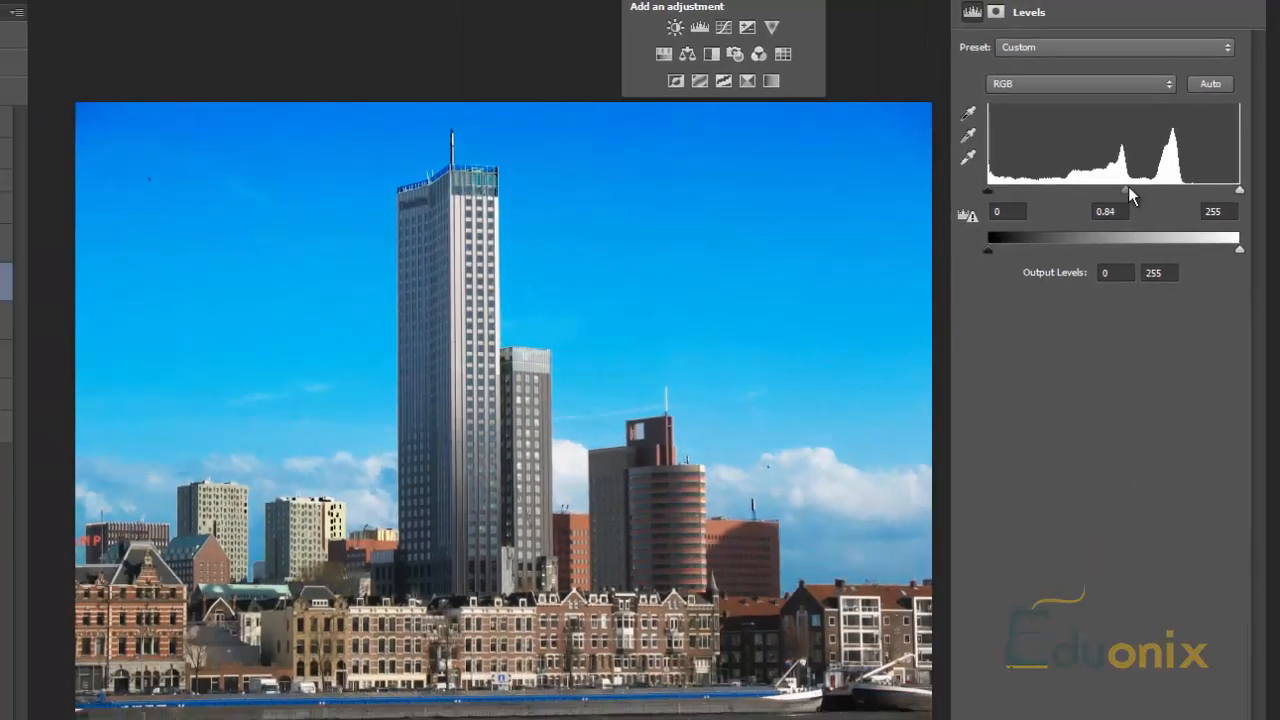
drag(1115, 204, 1112, 204)
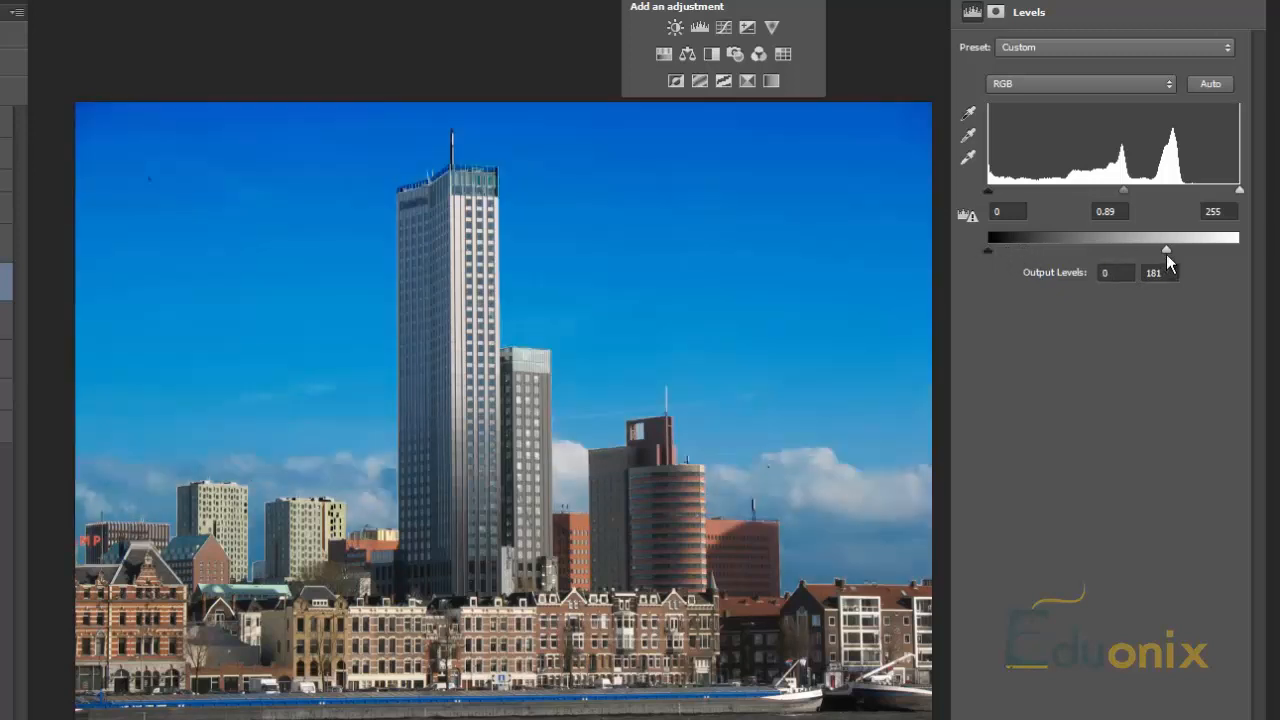
drag(1166, 252, 1262, 254)
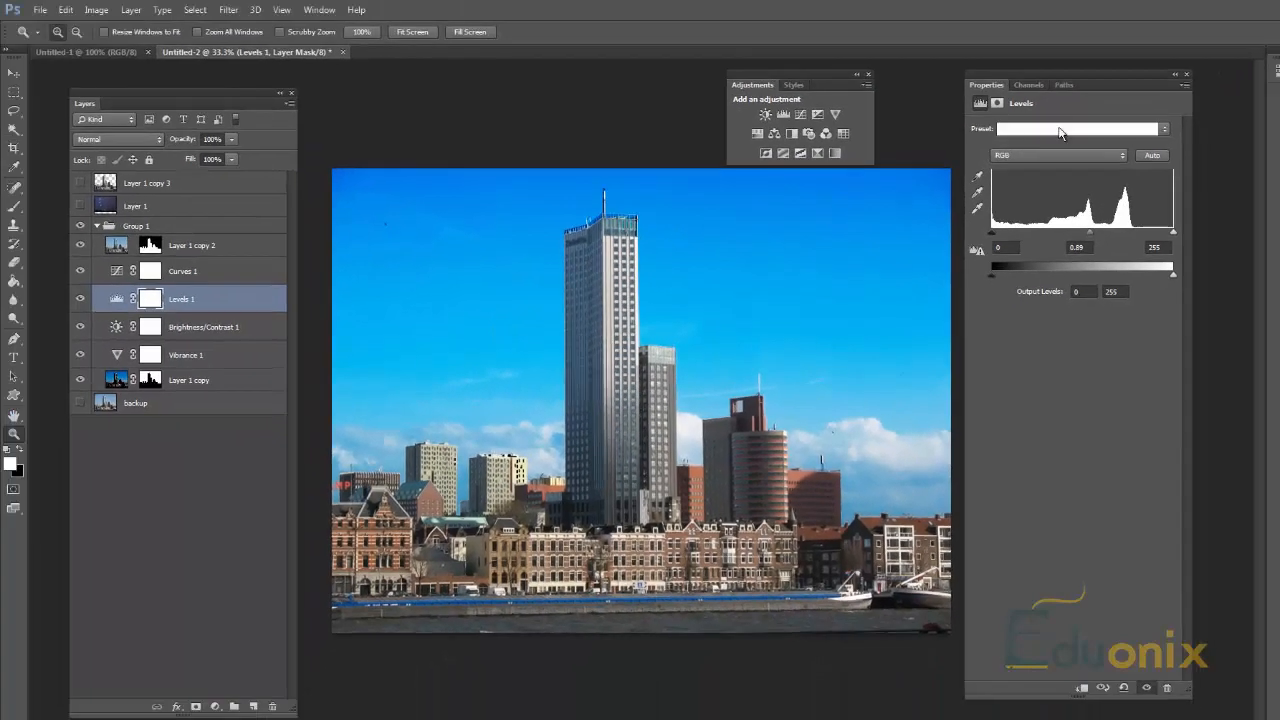
click(1079, 96)
click(1079, 96)
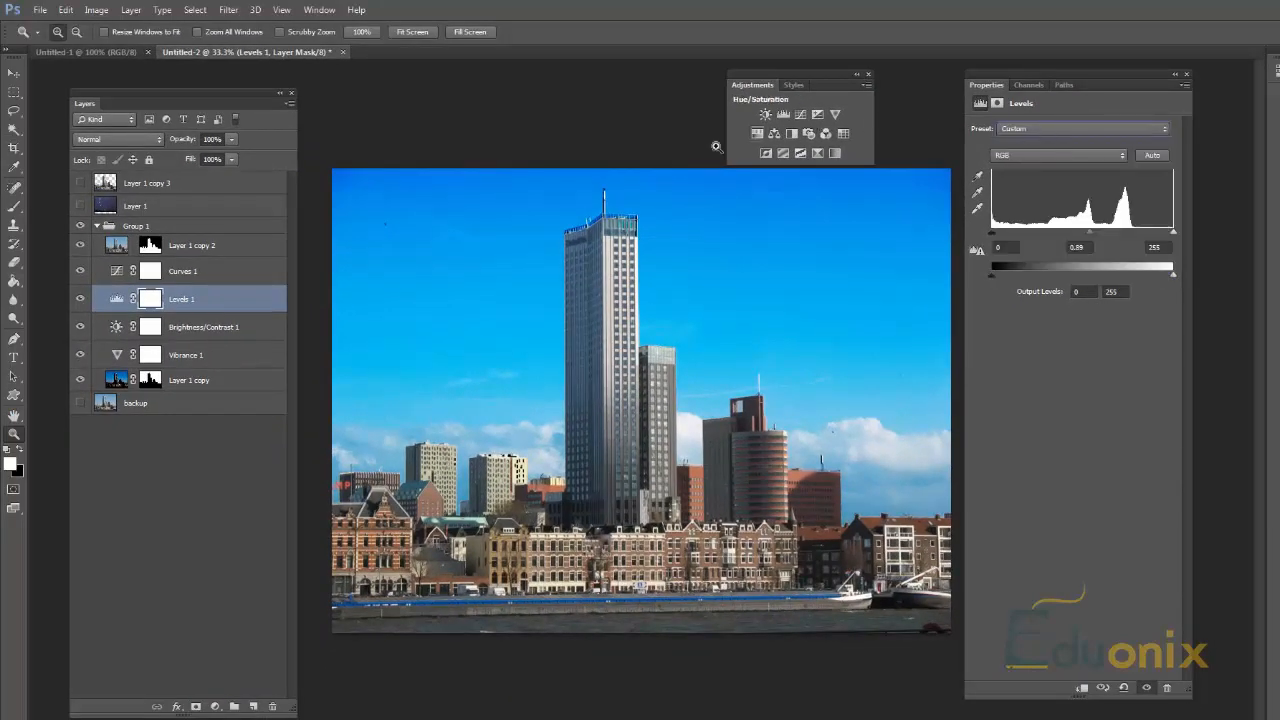
Step: Delete the Curves, Levels, Brightness/Contrast and Vibrance adjustment layers from Group 1
drag(168, 297, 171, 282)
click(195, 266)
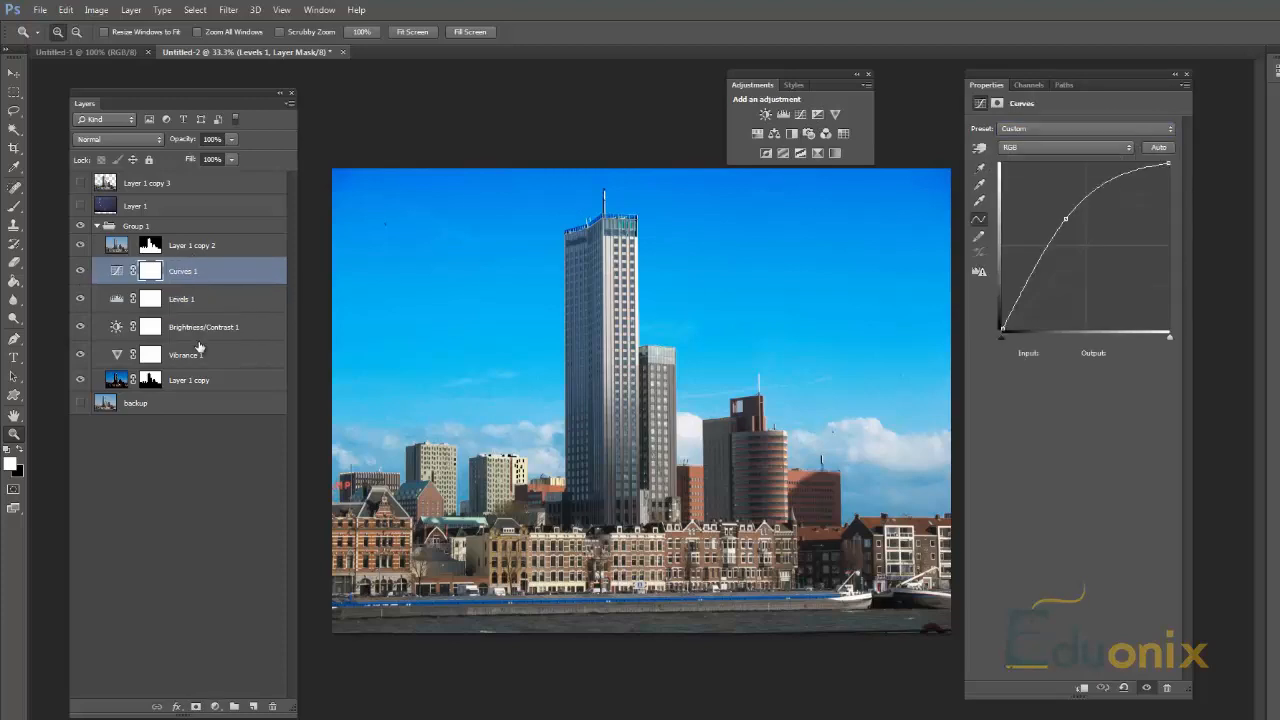
click(200, 356)
shift+click(210, 272)
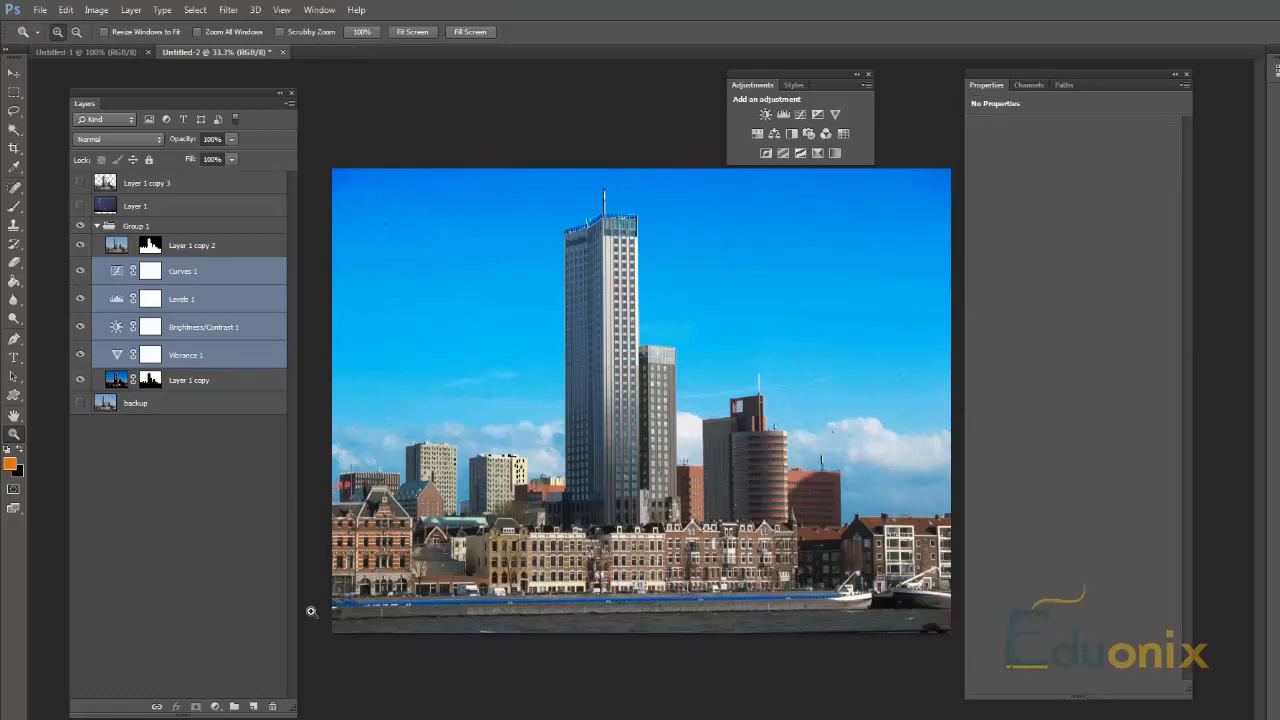
click(272, 707)
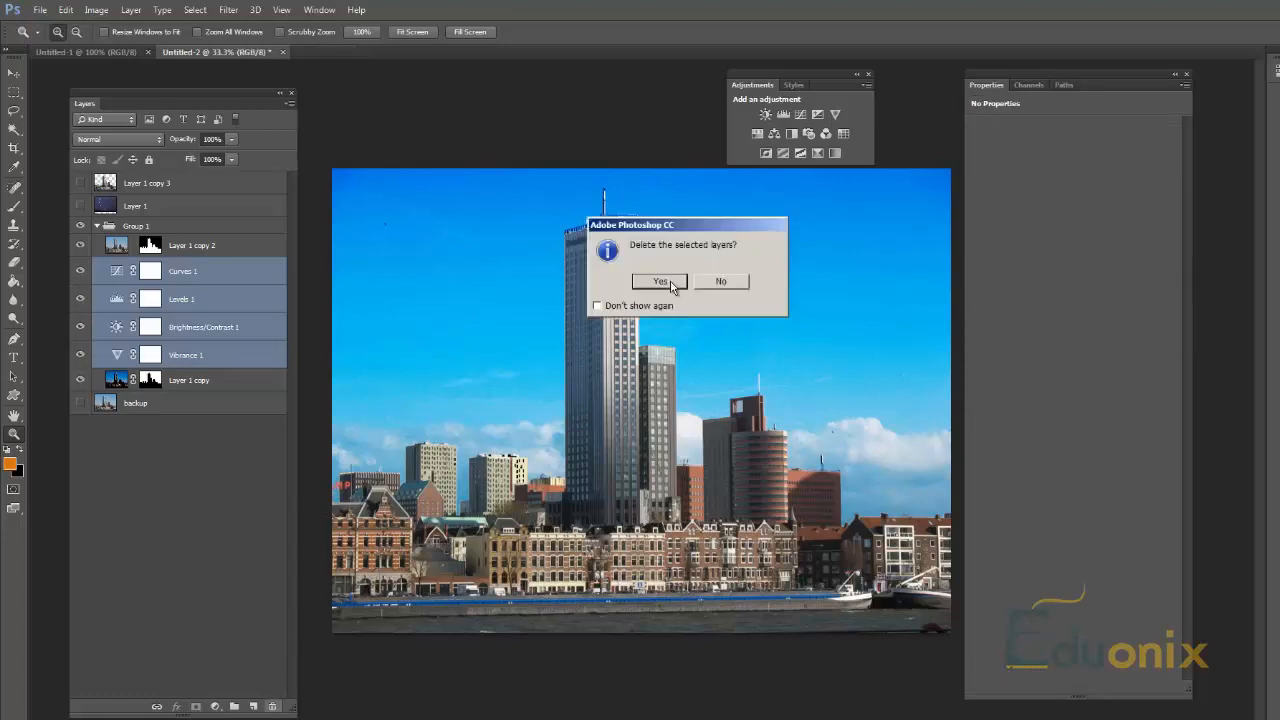
click(660, 281)
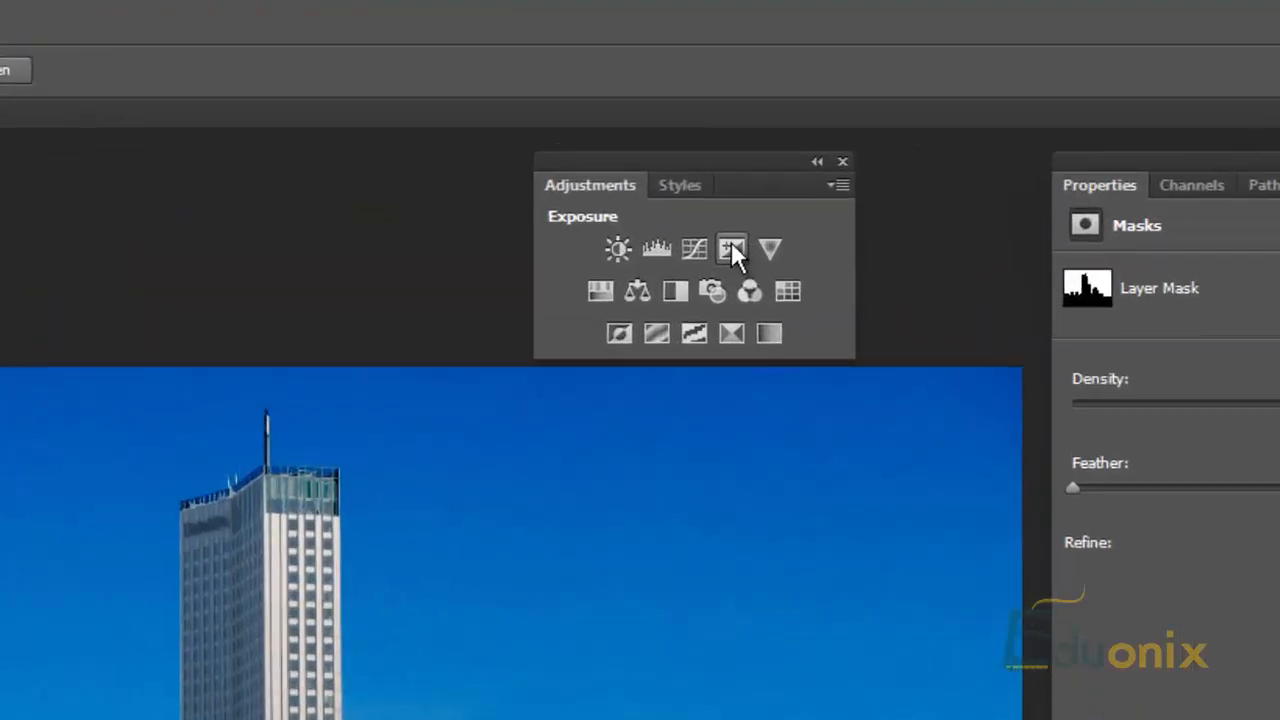
Step: Add an Exposure adjustment layer above Layer 1 copy, brighten it, and move it above Layer 1 copy 2 in Group 1
click(734, 244)
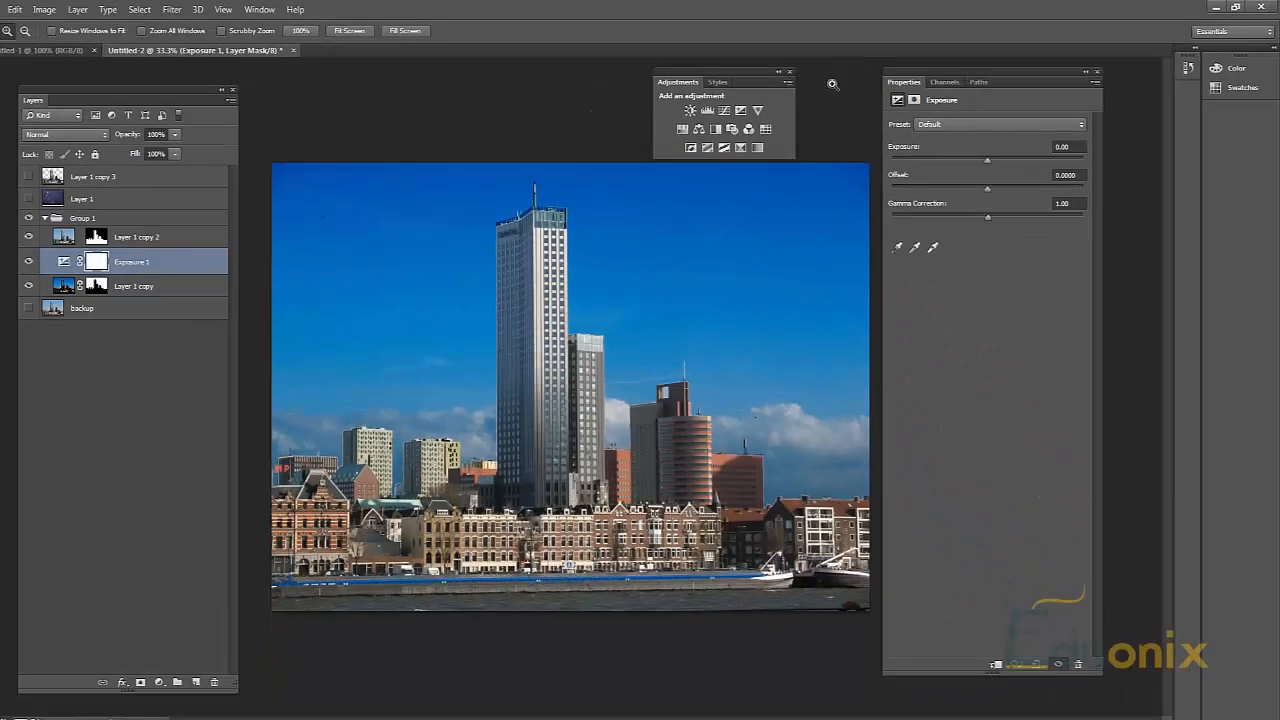
drag(985, 168, 998, 167)
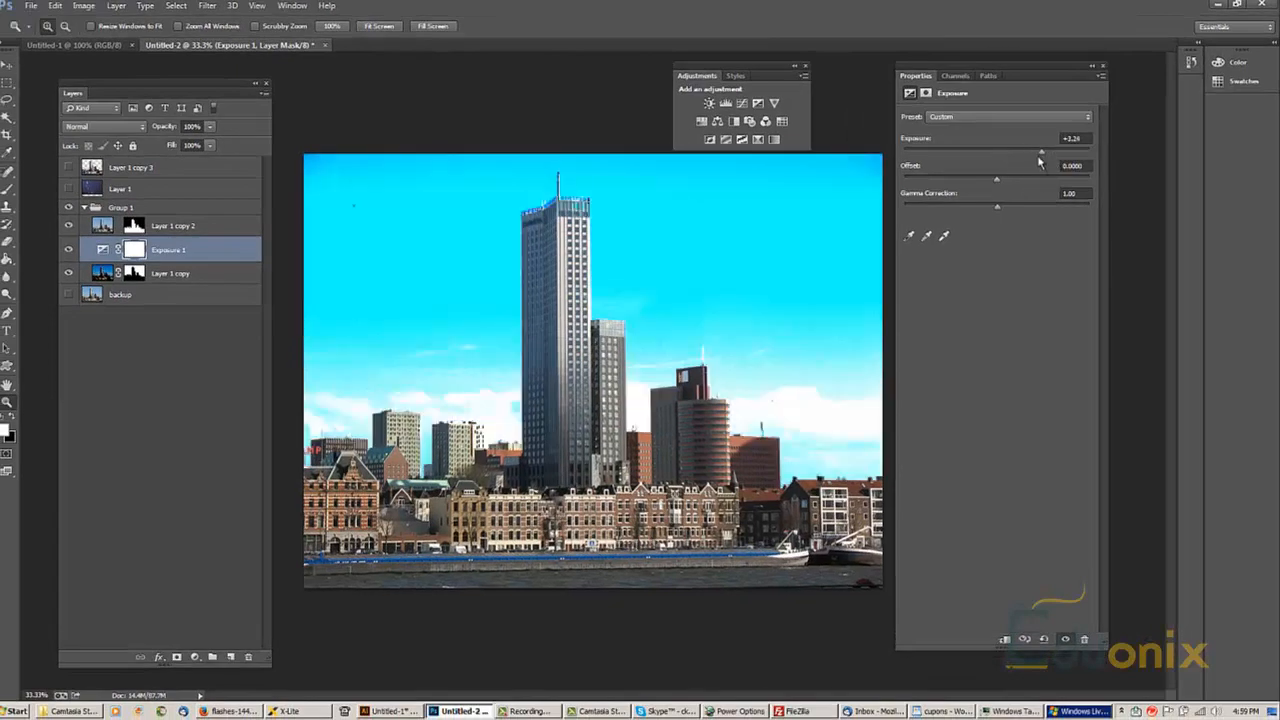
drag(186, 234, 190, 222)
Step: Set the Exposure layer's exposure to +0.48 and its offset to -0.2717 for a dark, high-contrast city
drag(1007, 152, 1028, 152)
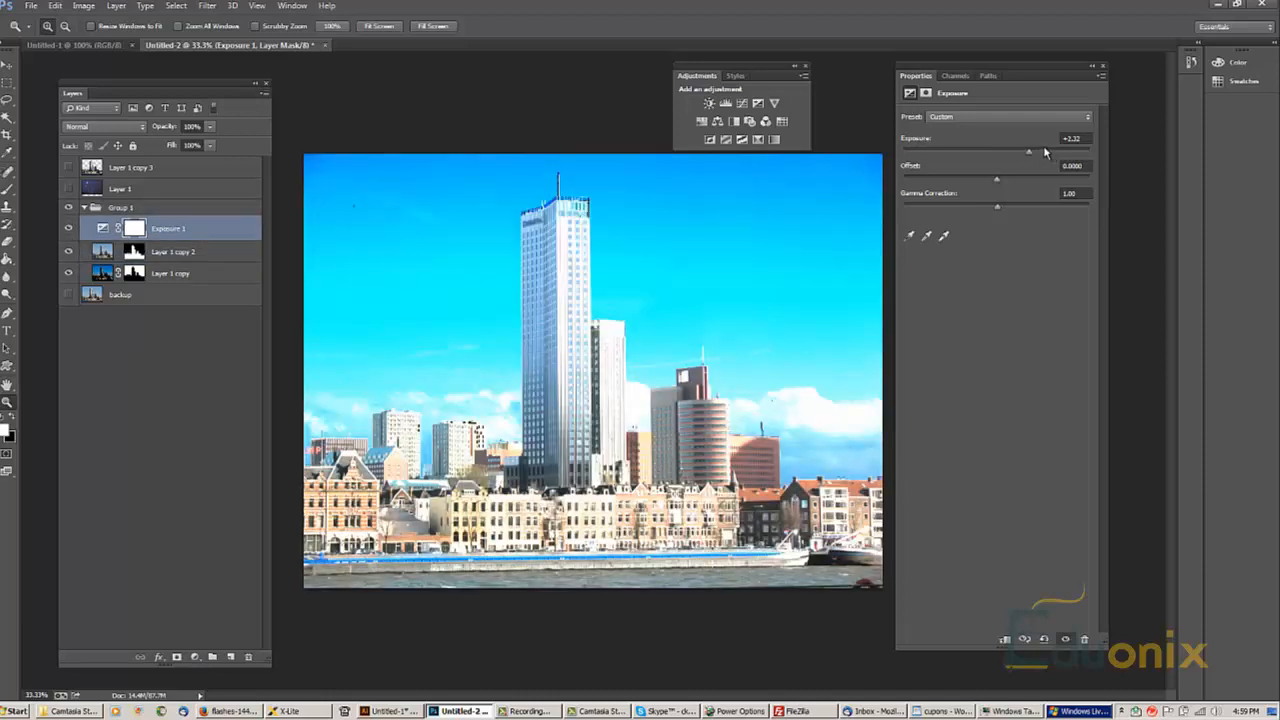
drag(1012, 157, 1015, 155)
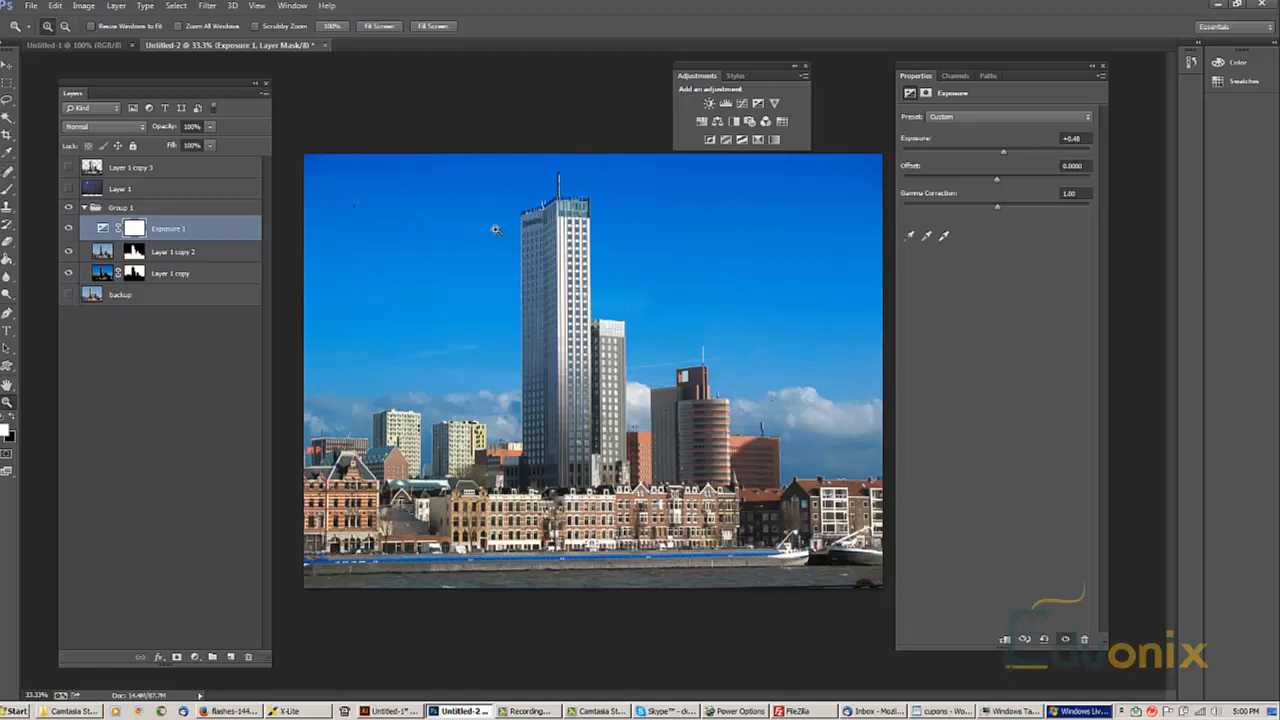
drag(996, 183, 936, 197)
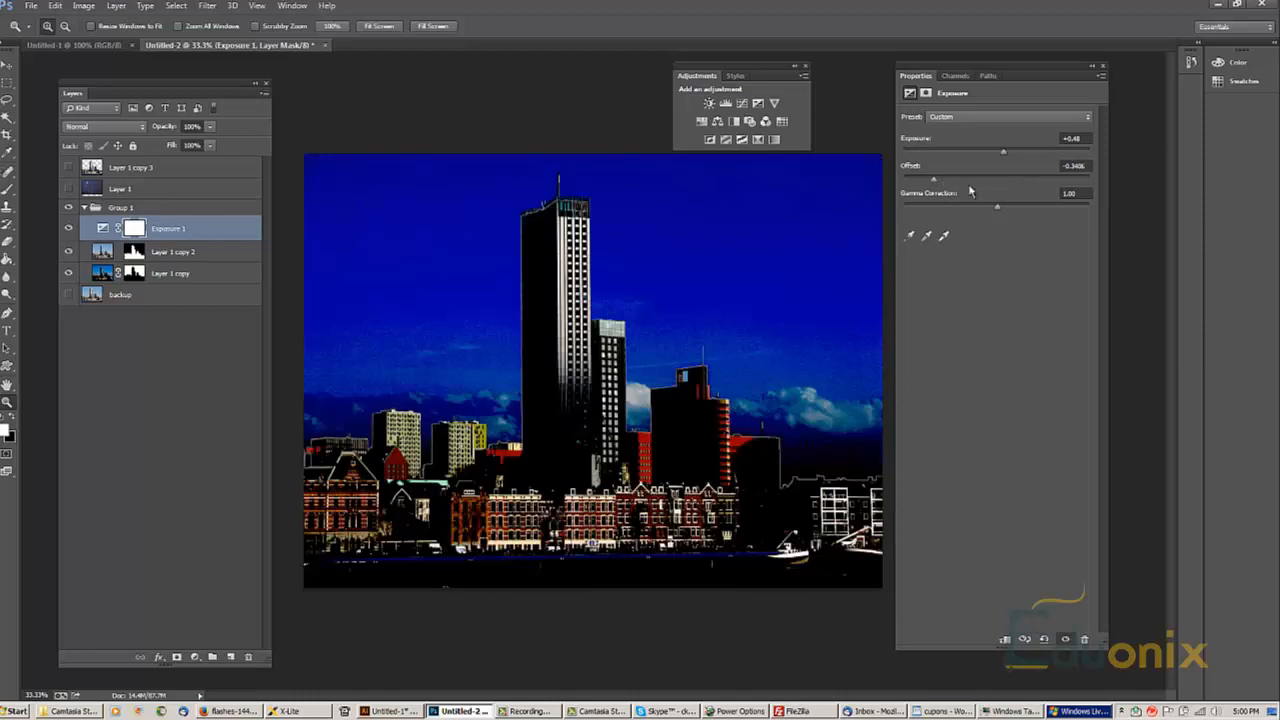
drag(945, 185, 946, 183)
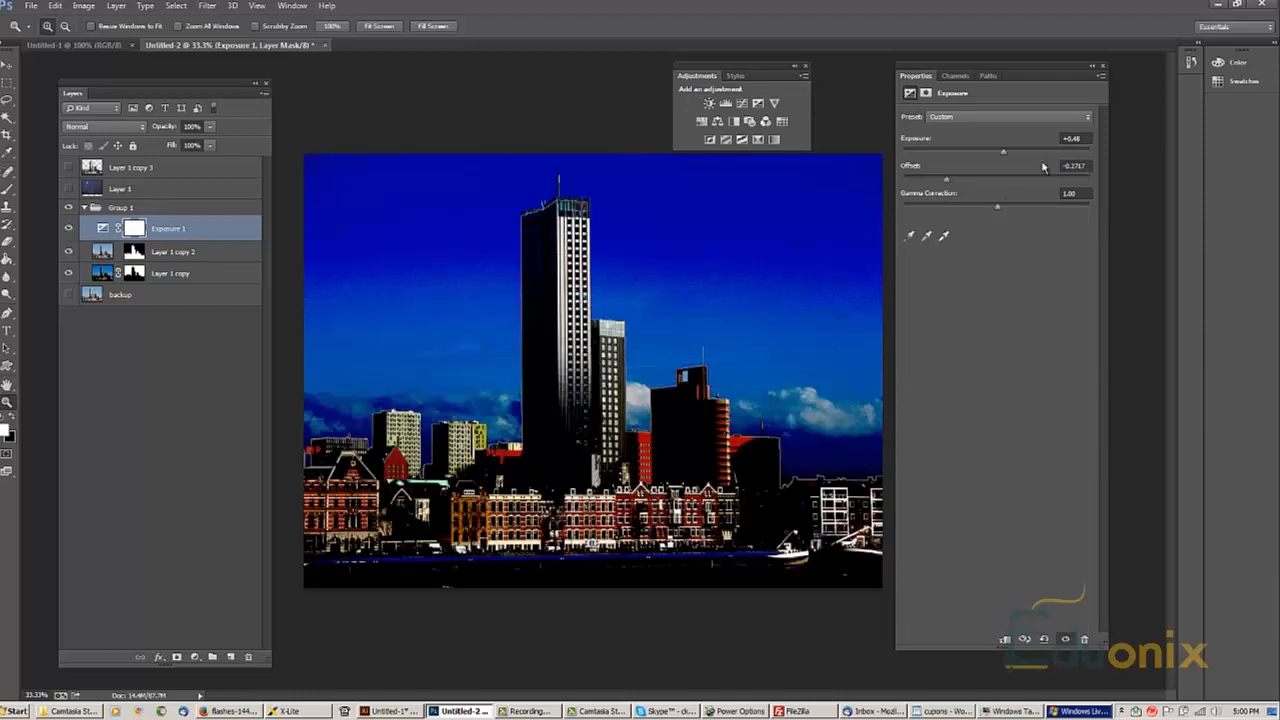
Step: Compare the image with Group 1 hidden and shown, and collapse the group
shift+click(176, 276)
click(122, 210)
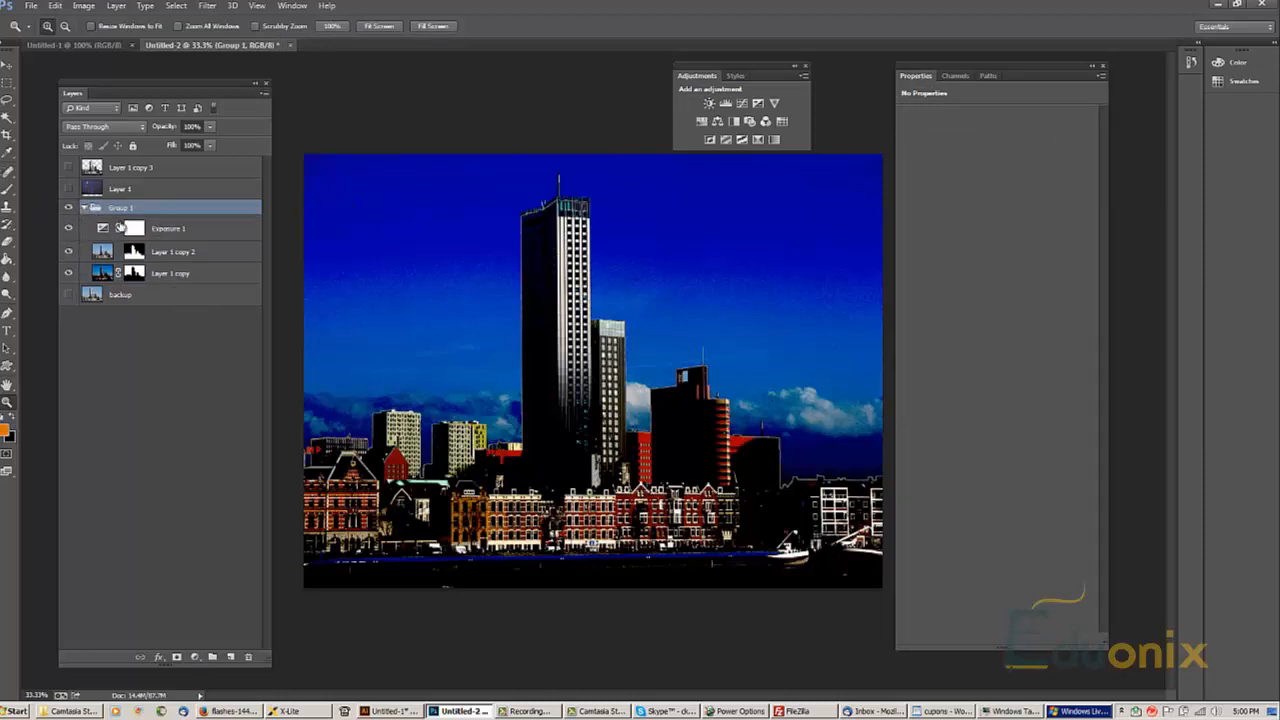
click(70, 207)
click(70, 207)
click(84, 207)
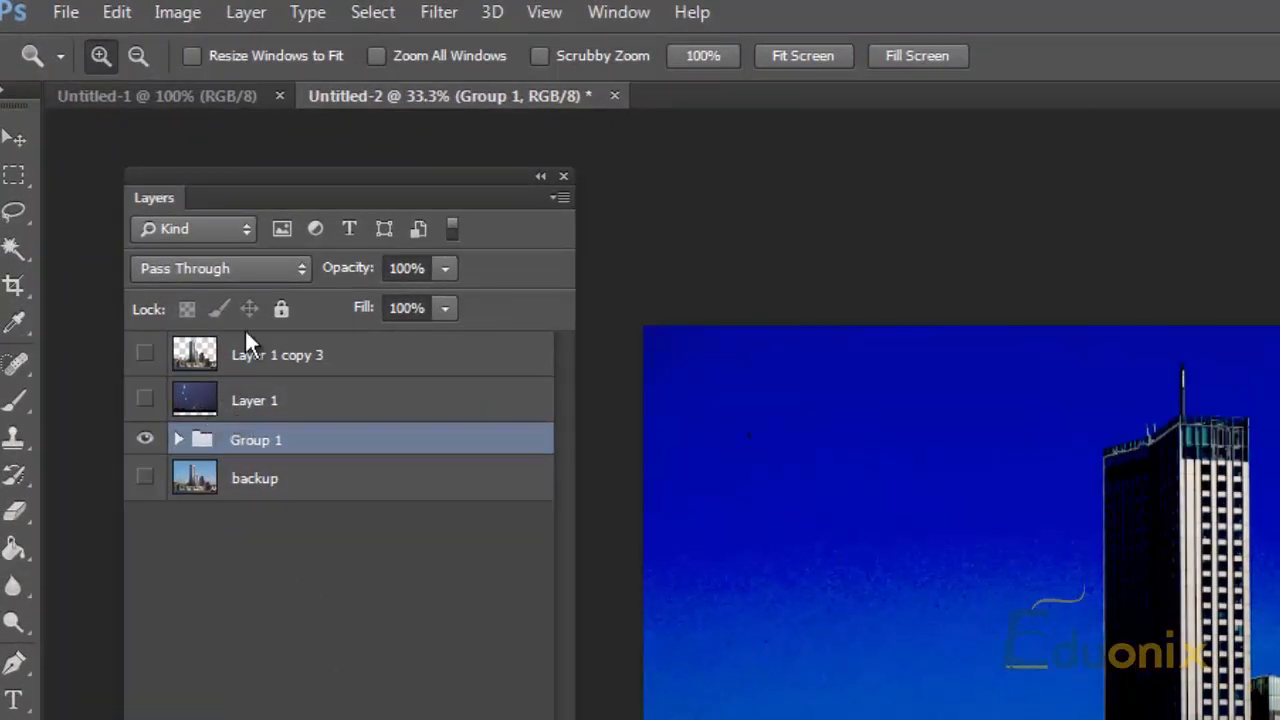
Step: Check the blend modes of Group 1 and of each layer inside it without changing them
click(288, 270)
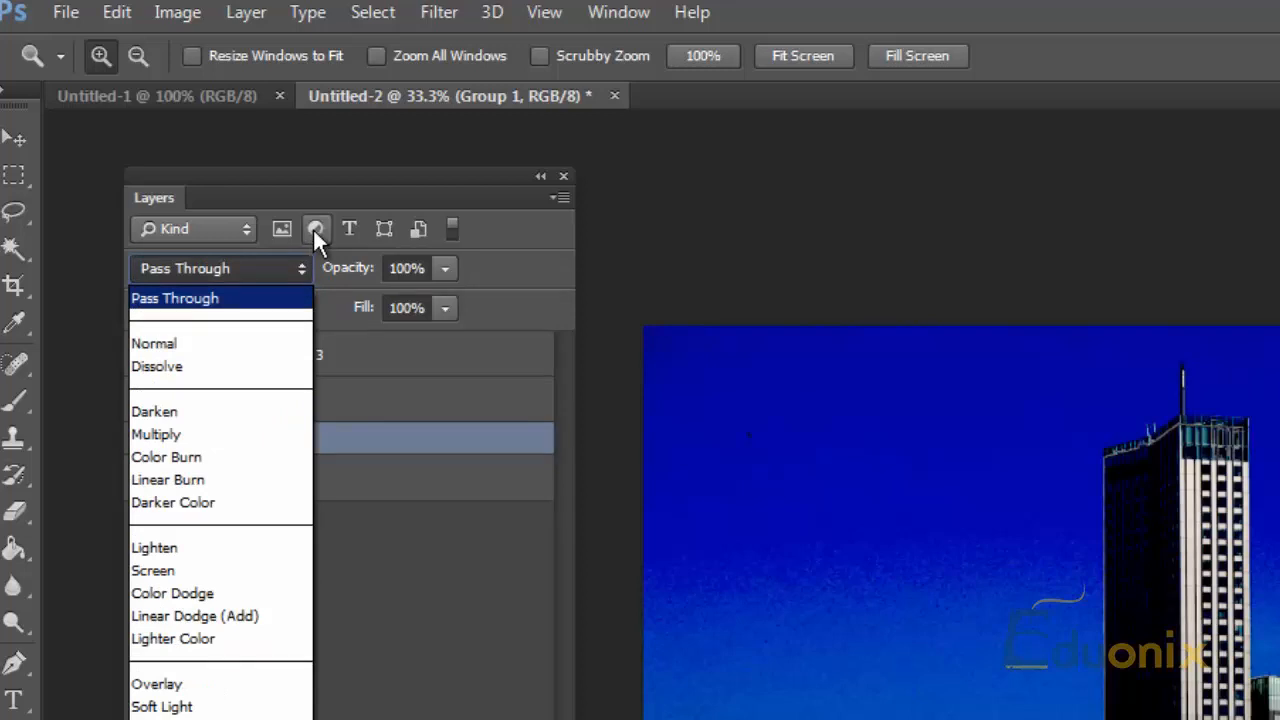
click(340, 478)
click(178, 440)
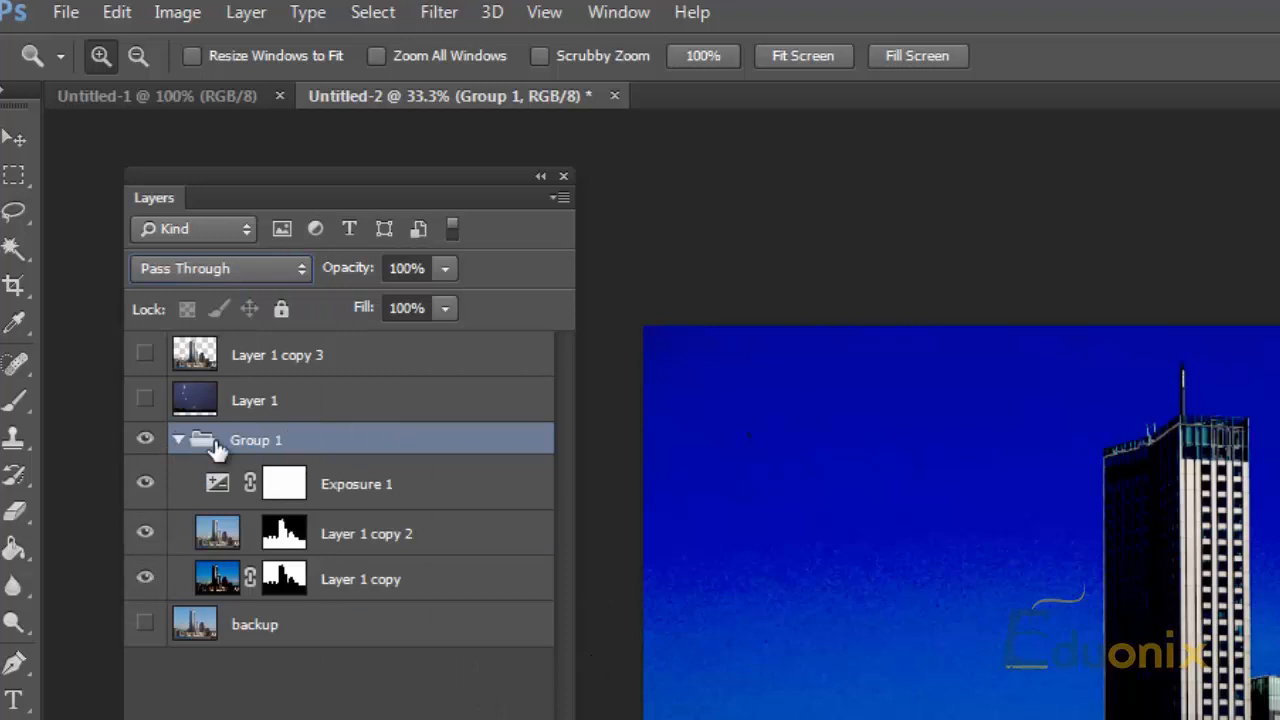
click(294, 485)
click(321, 535)
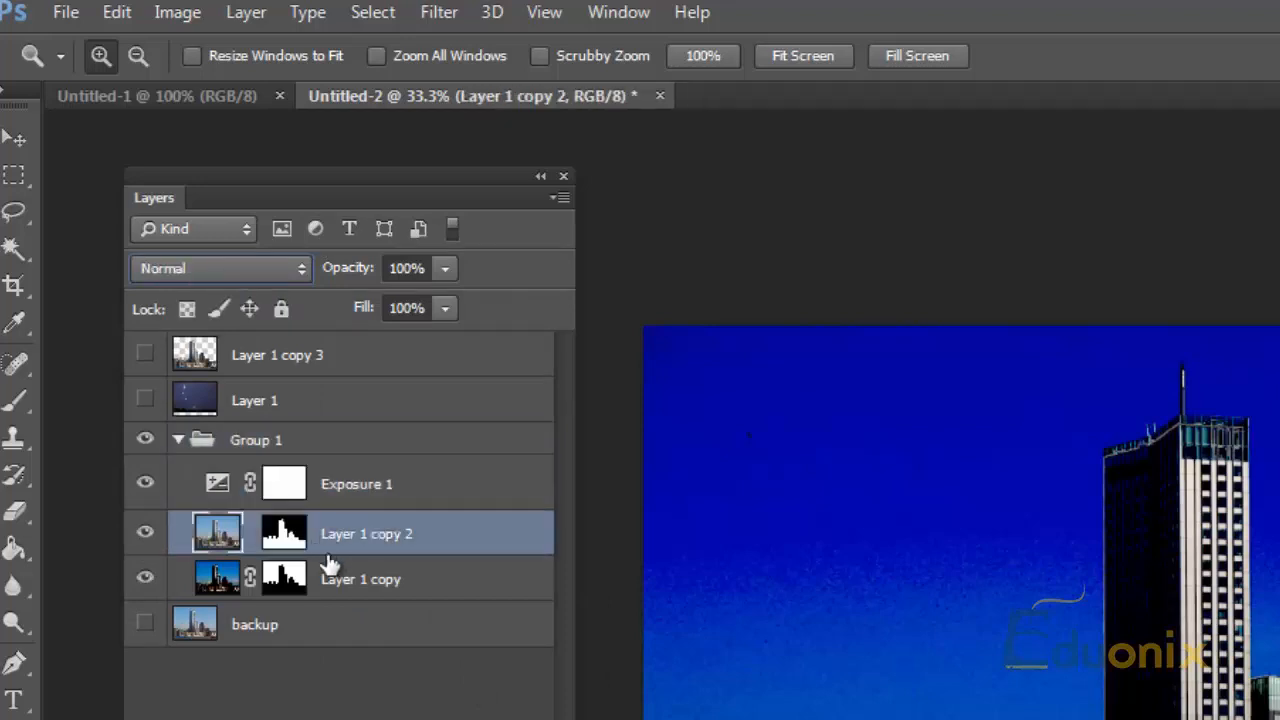
click(318, 588)
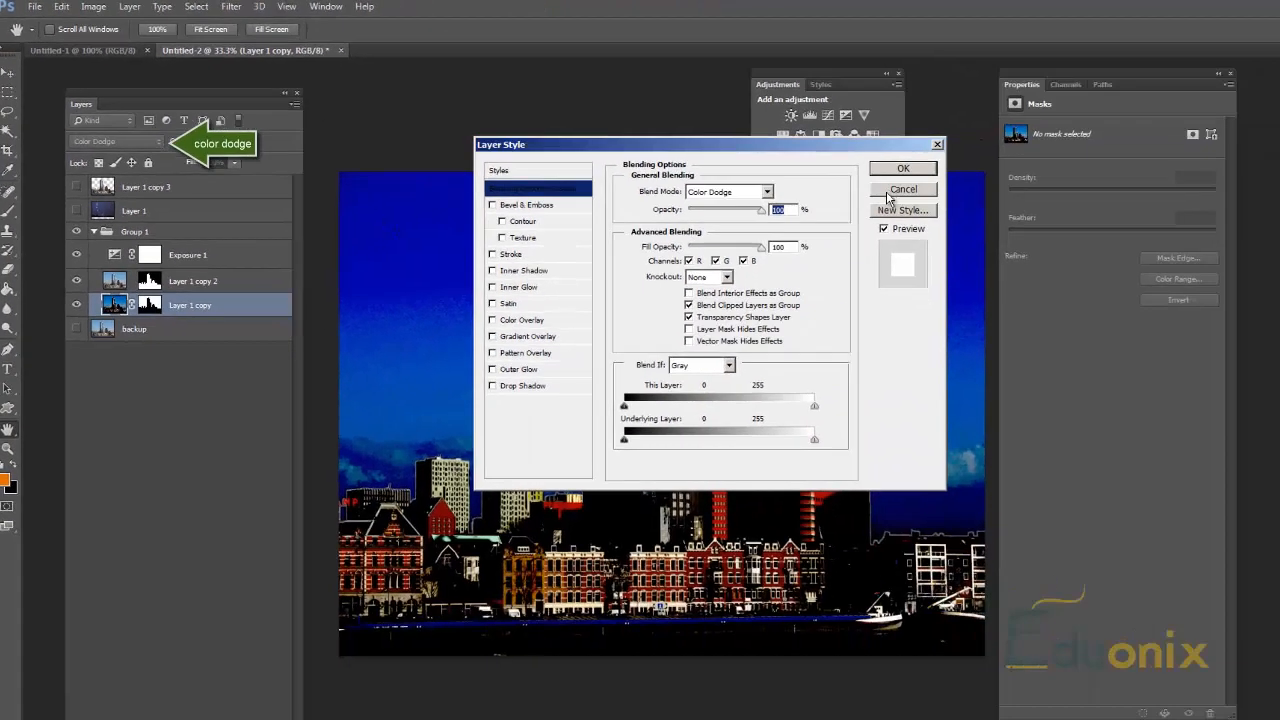
click(897, 191)
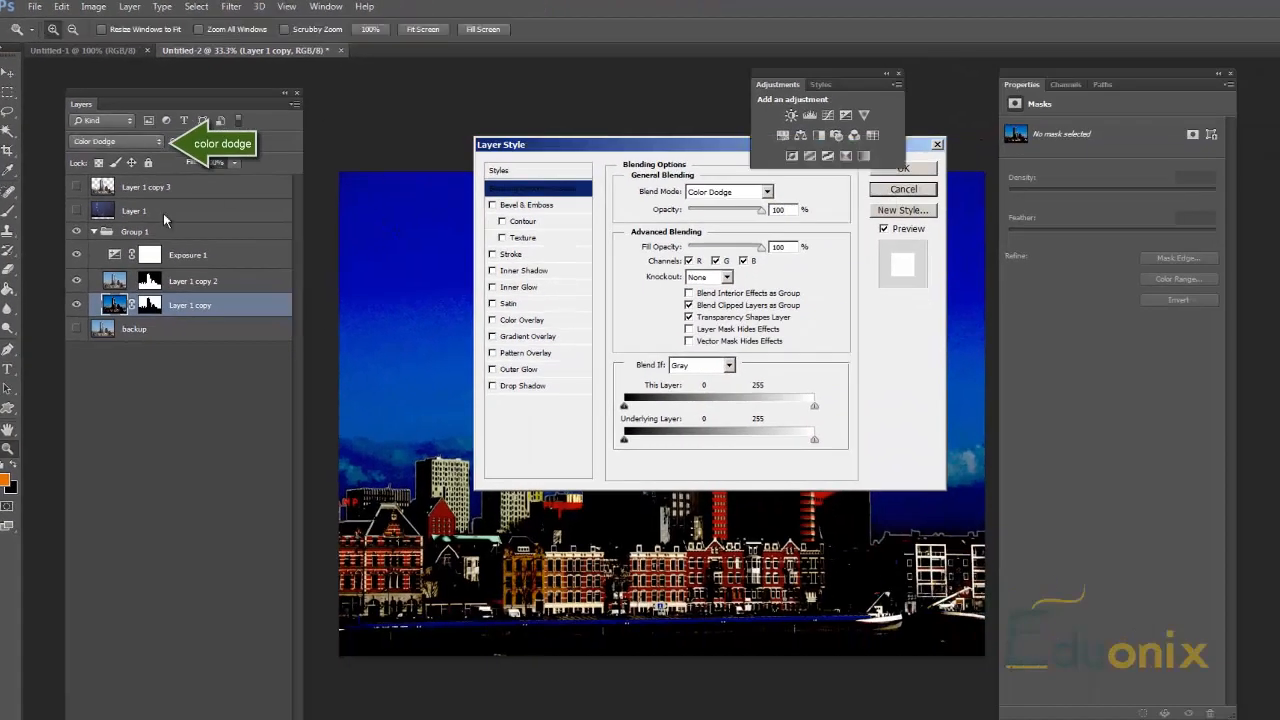
Step: Duplicate the collapsed Group 1 as Group 1 copy and merge the duplicate into a single layer
click(105, 236)
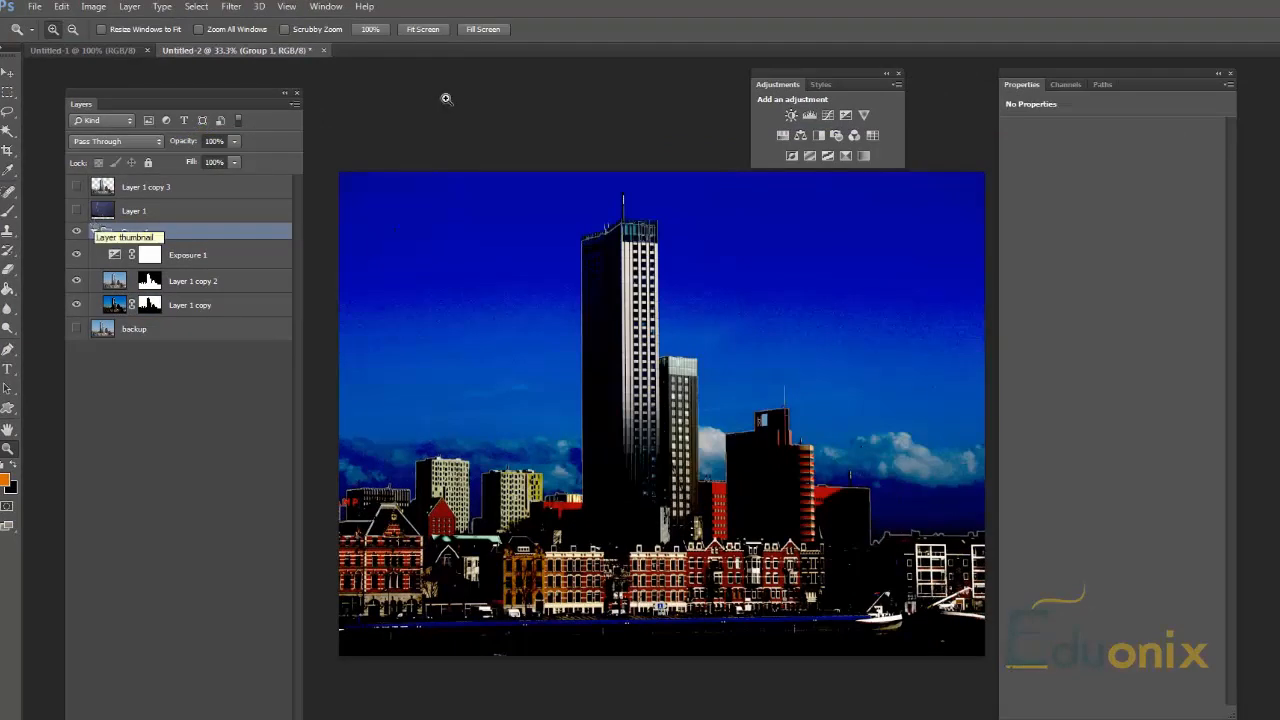
click(94, 231)
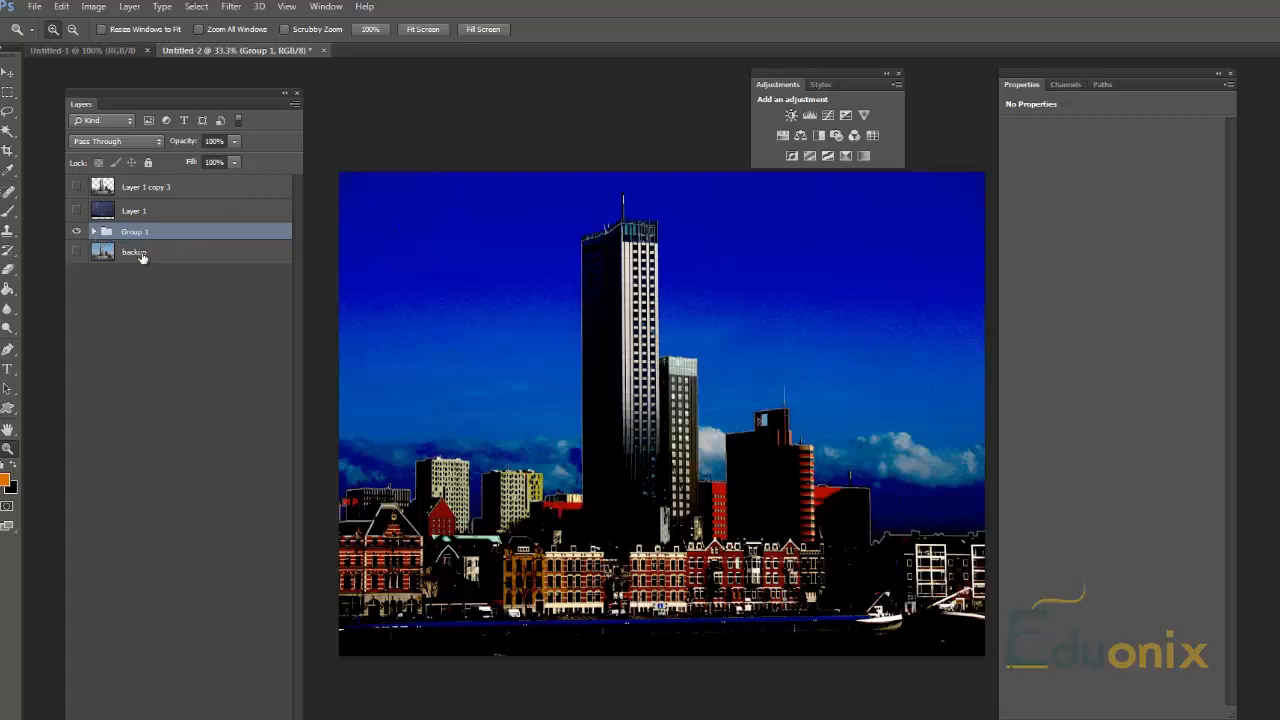
right_click(167, 230)
click(195, 277)
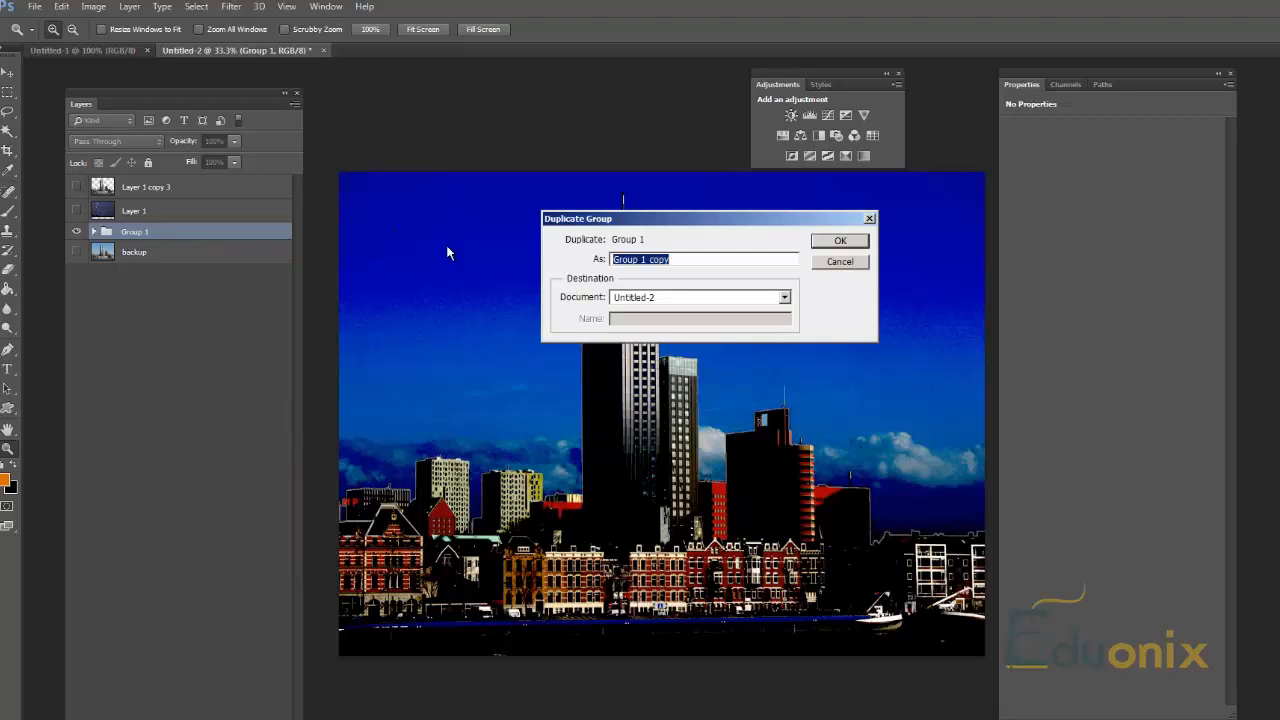
click(838, 242)
key(ctrl+e)
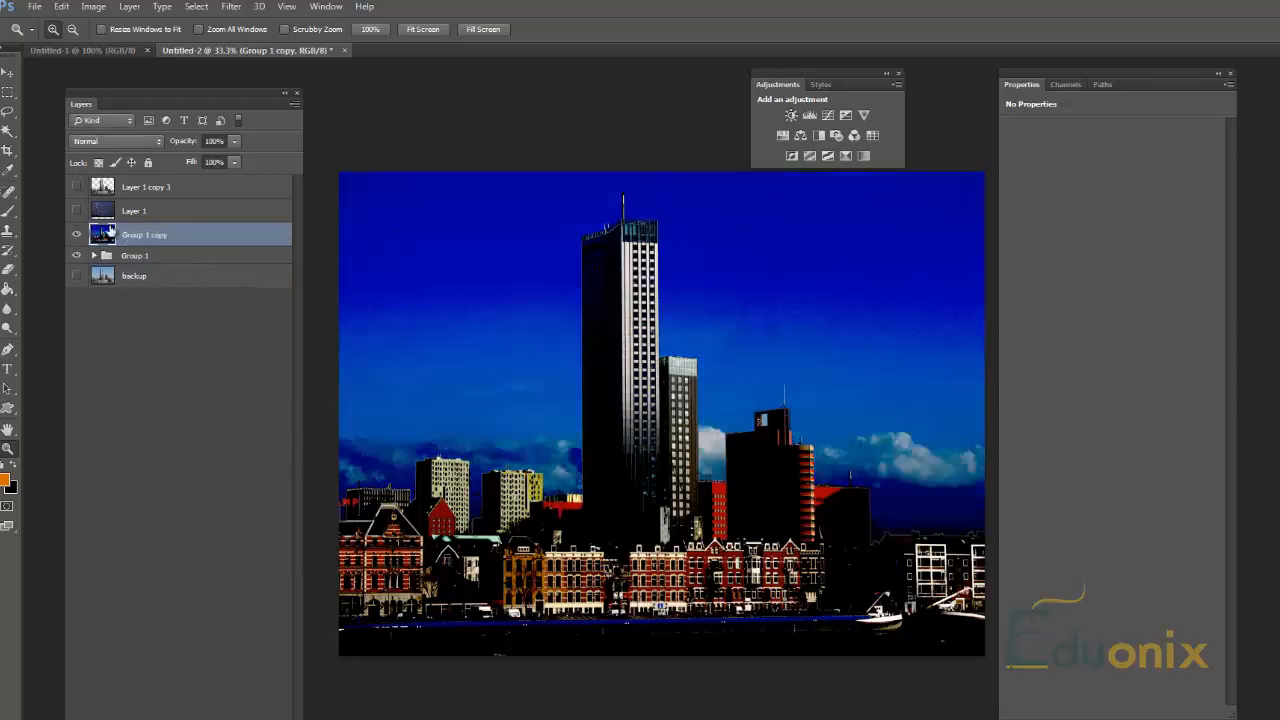
Step: Toggle the merged Group 1 copy layer off and on, and hide the original Group 1
click(77, 235)
click(77, 235)
click(78, 256)
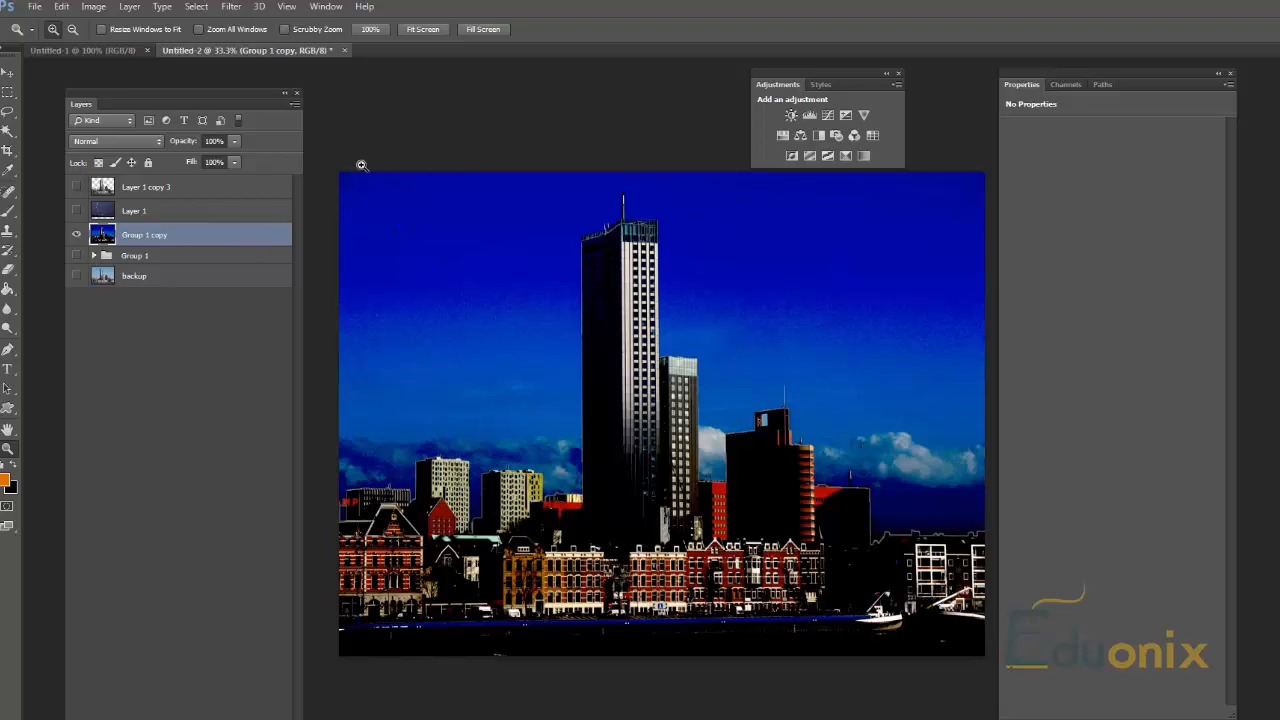
Step: Open the Filter Gallery on the merged Group 1 copy layer and close it without applying a filter
click(231, 7)
mouse_move(237, 8)
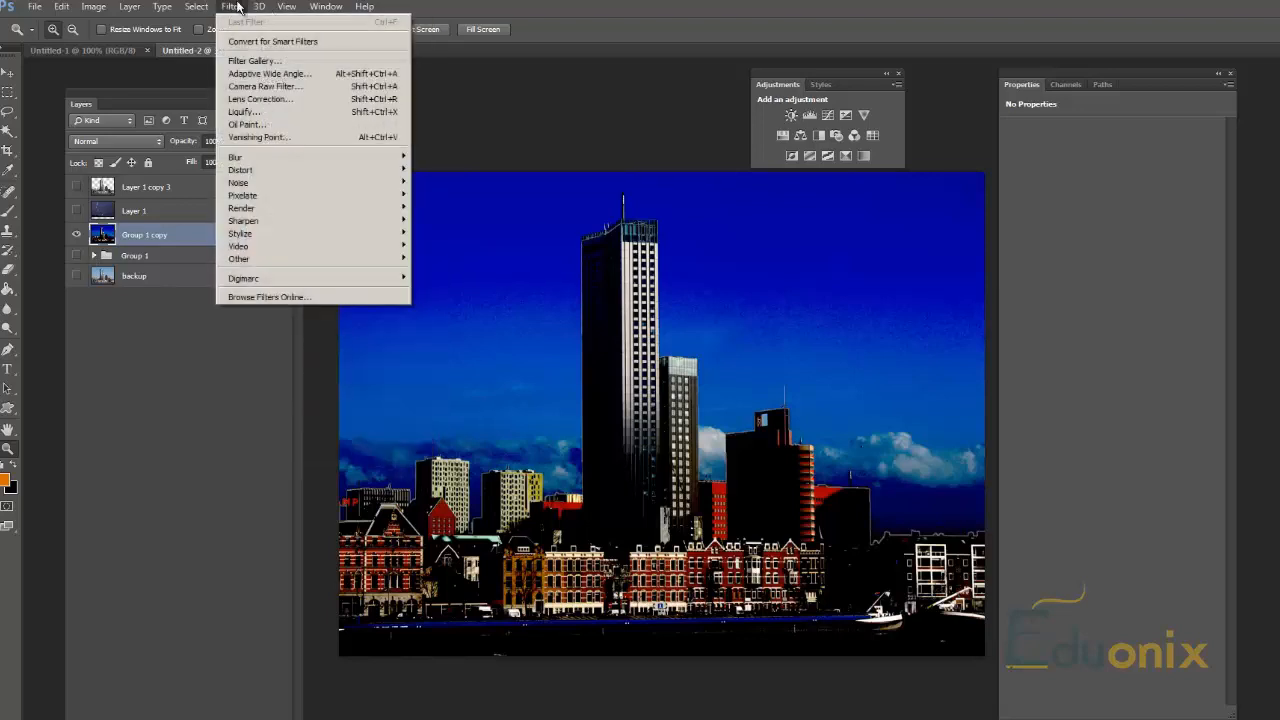
click(265, 61)
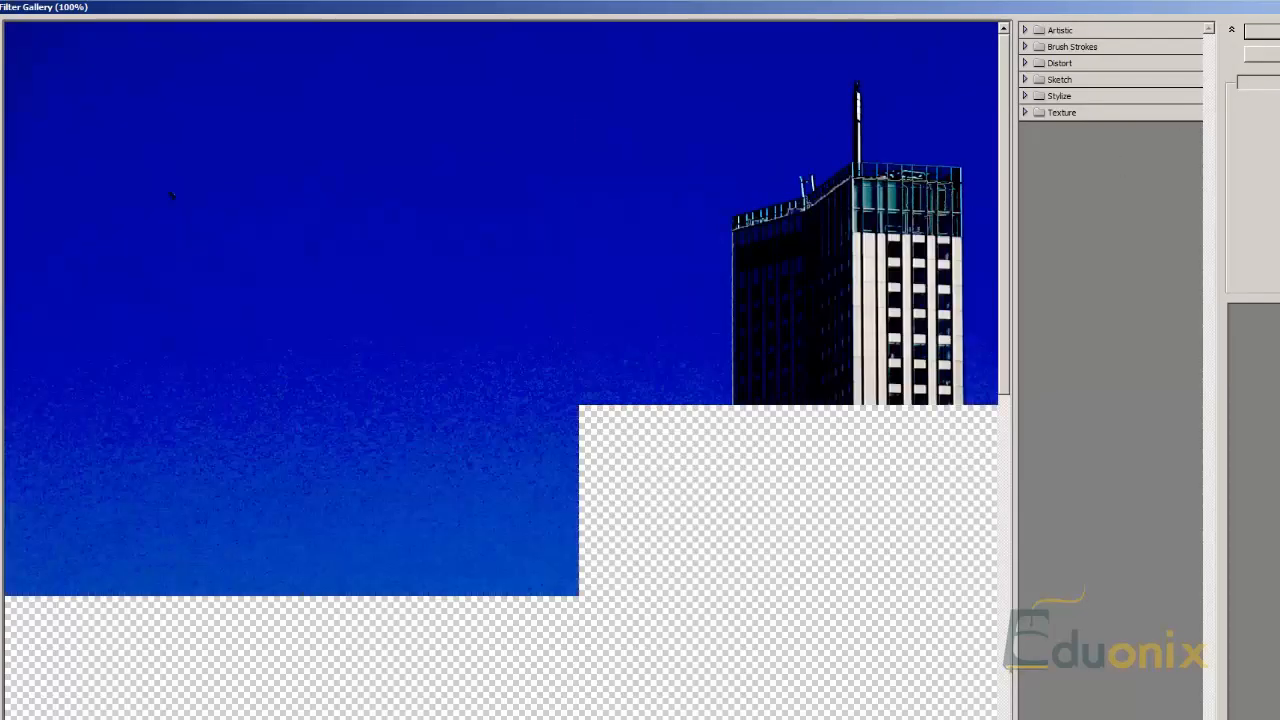
click(1264, 54)
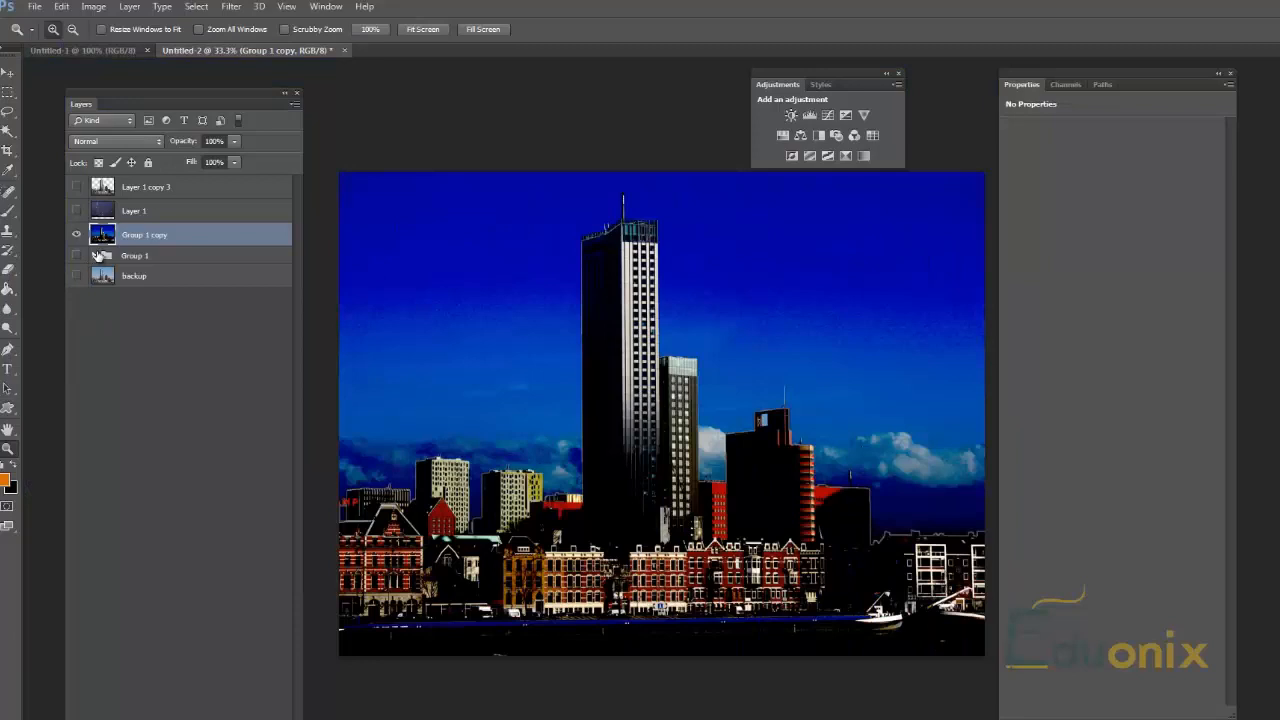
Step: Expand the original Group 1 to show its layers and hide the merged Group 1 copy layer
click(100, 256)
click(94, 256)
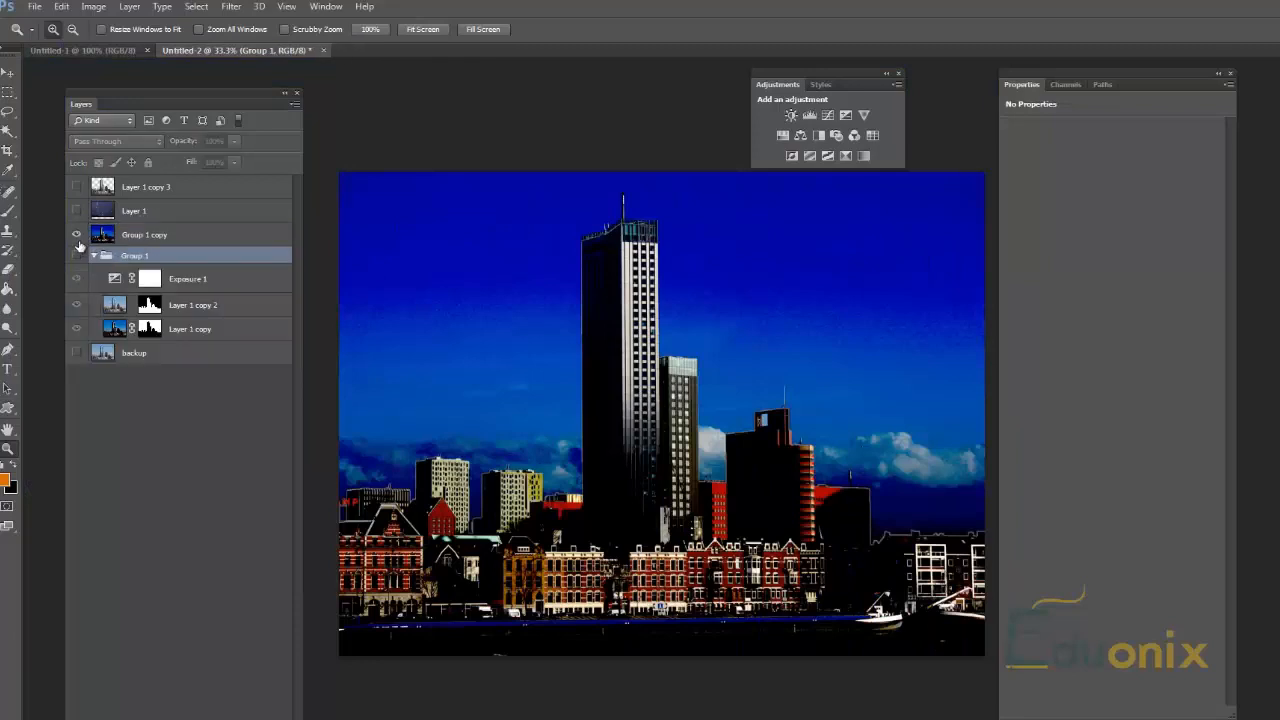
click(76, 234)
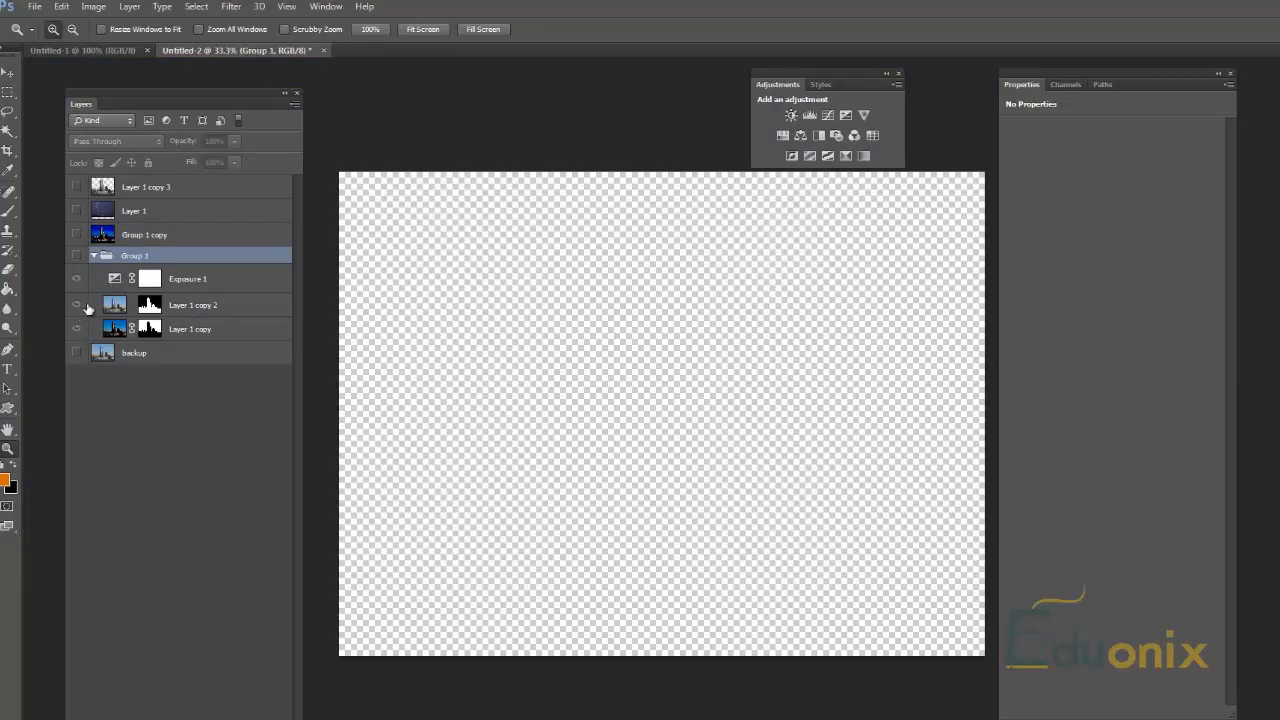
Step: Show Group 1 and examine its layers by toggling Layer 1 copy 2 off and on, ending with Layer 1 copy selected
click(77, 313)
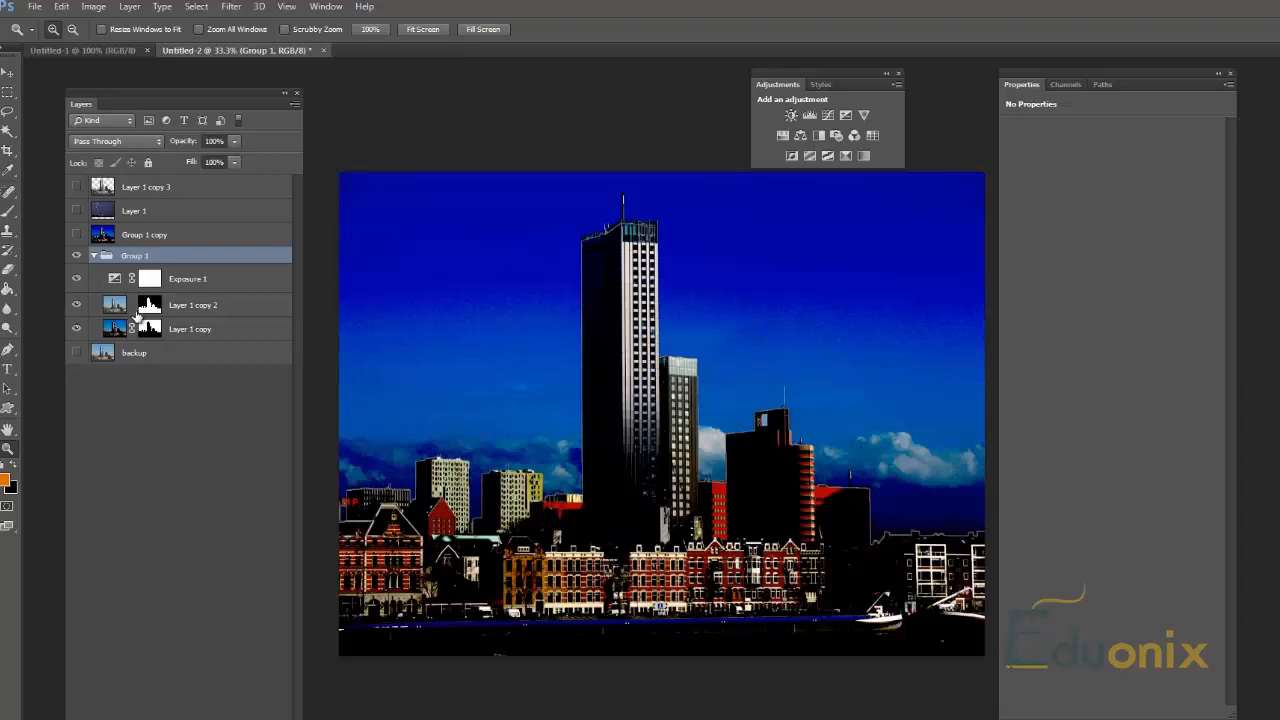
click(77, 306)
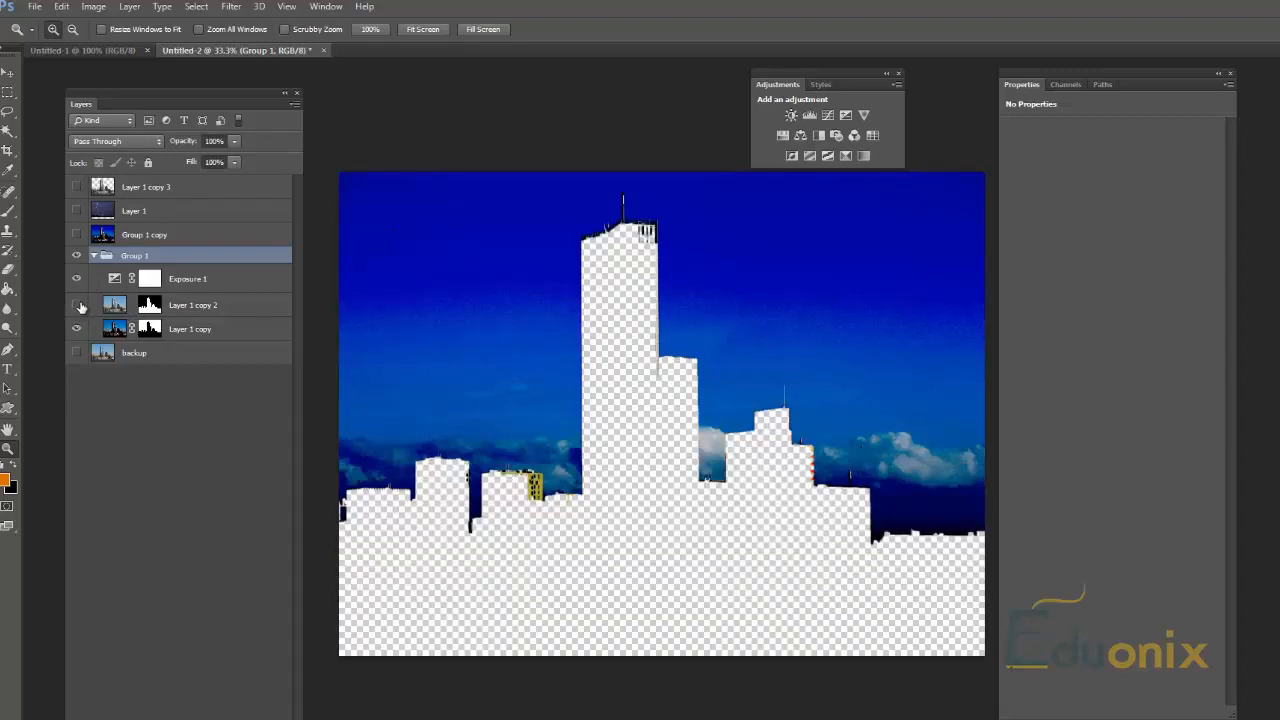
click(77, 305)
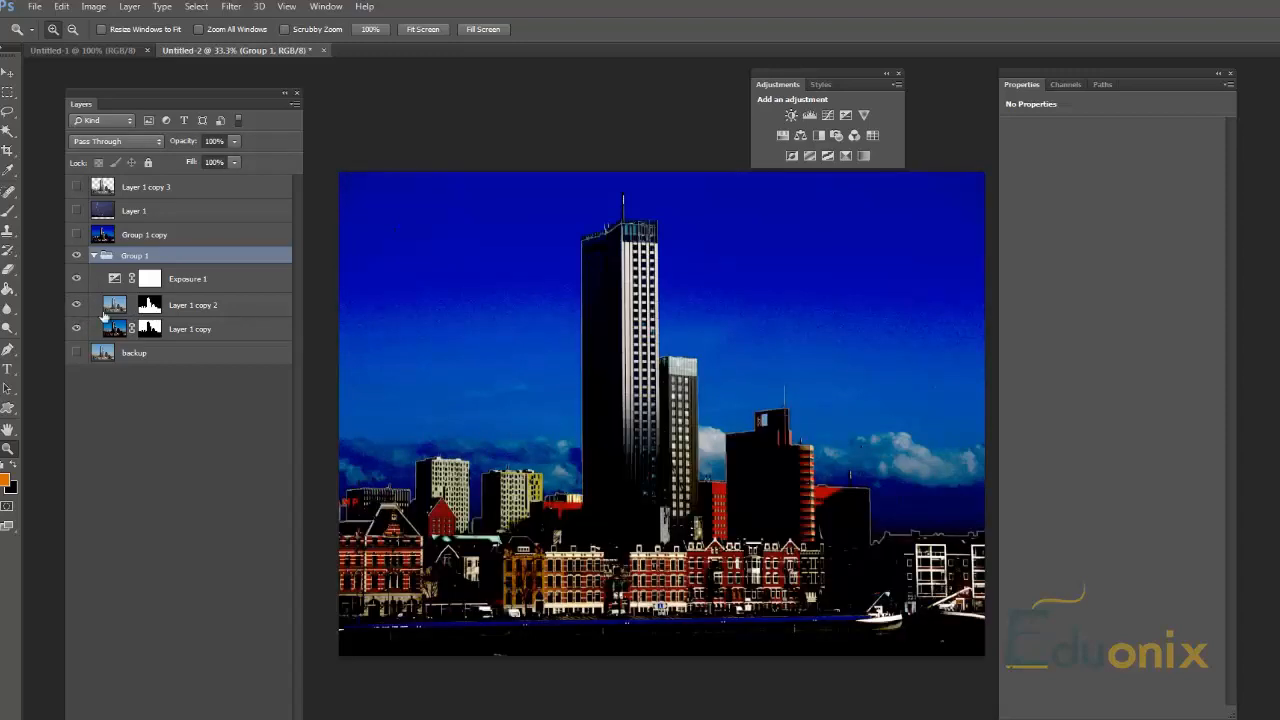
click(77, 307)
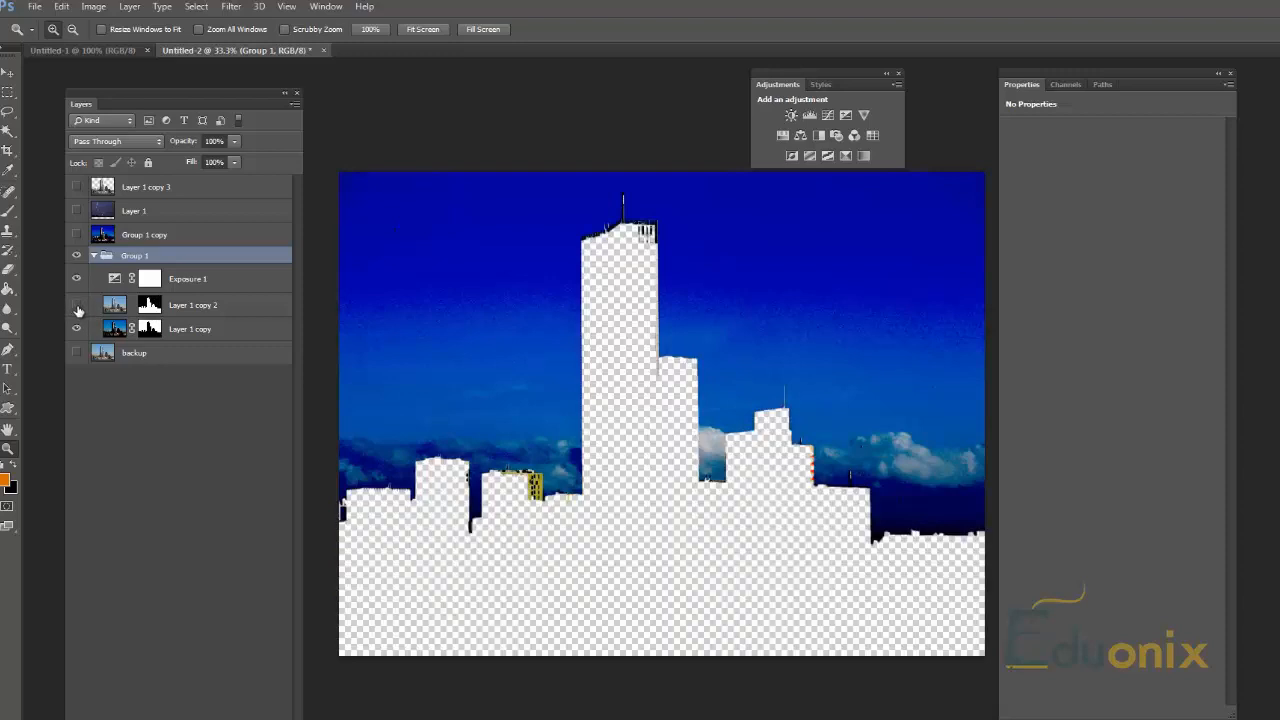
click(76, 306)
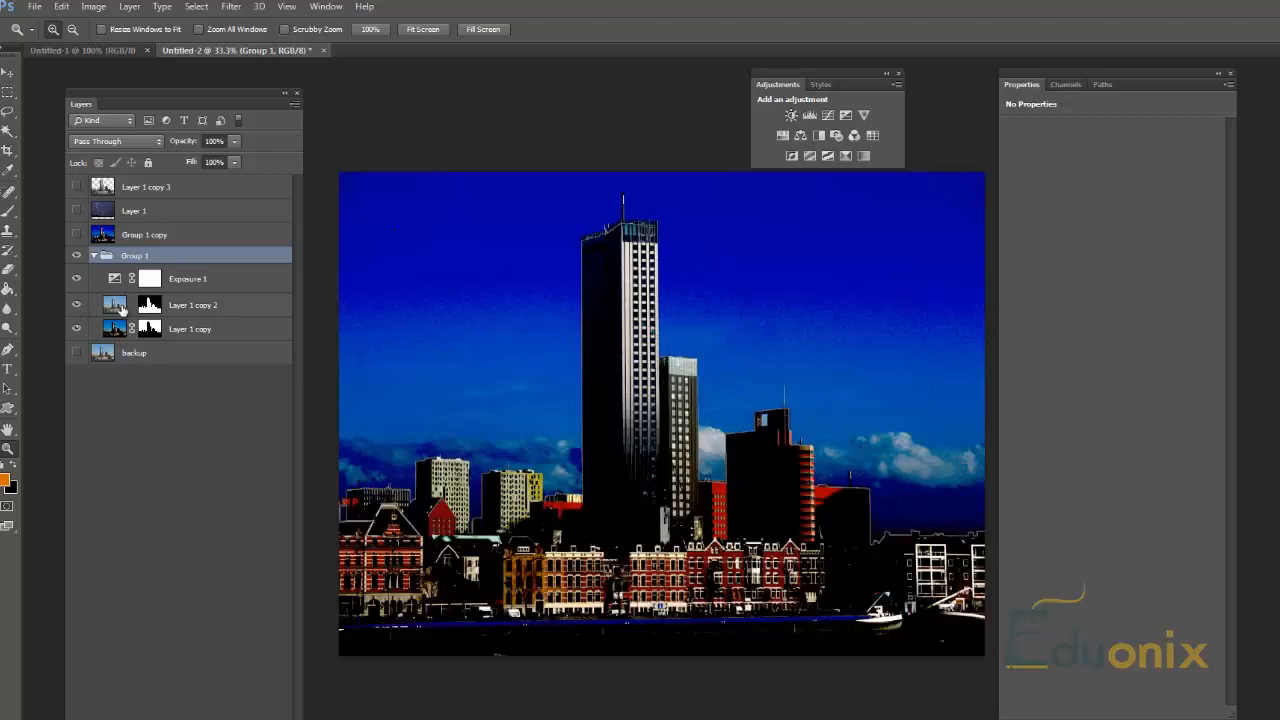
click(117, 313)
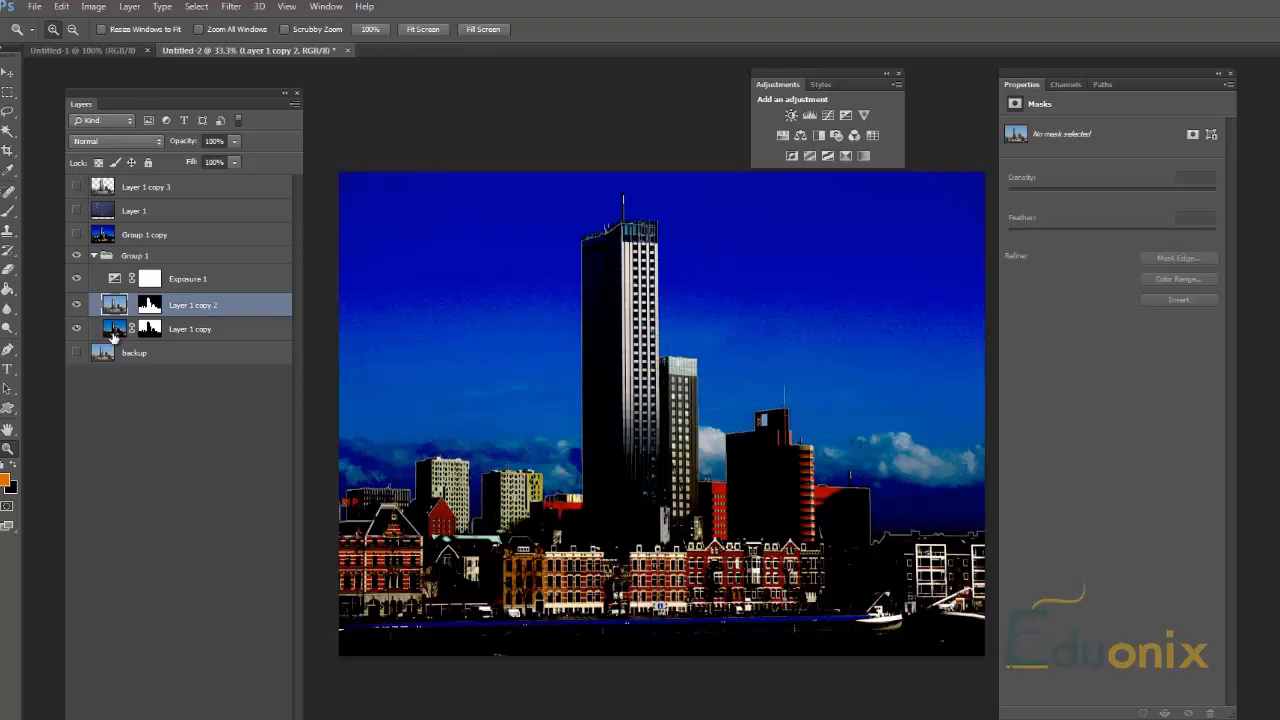
click(114, 331)
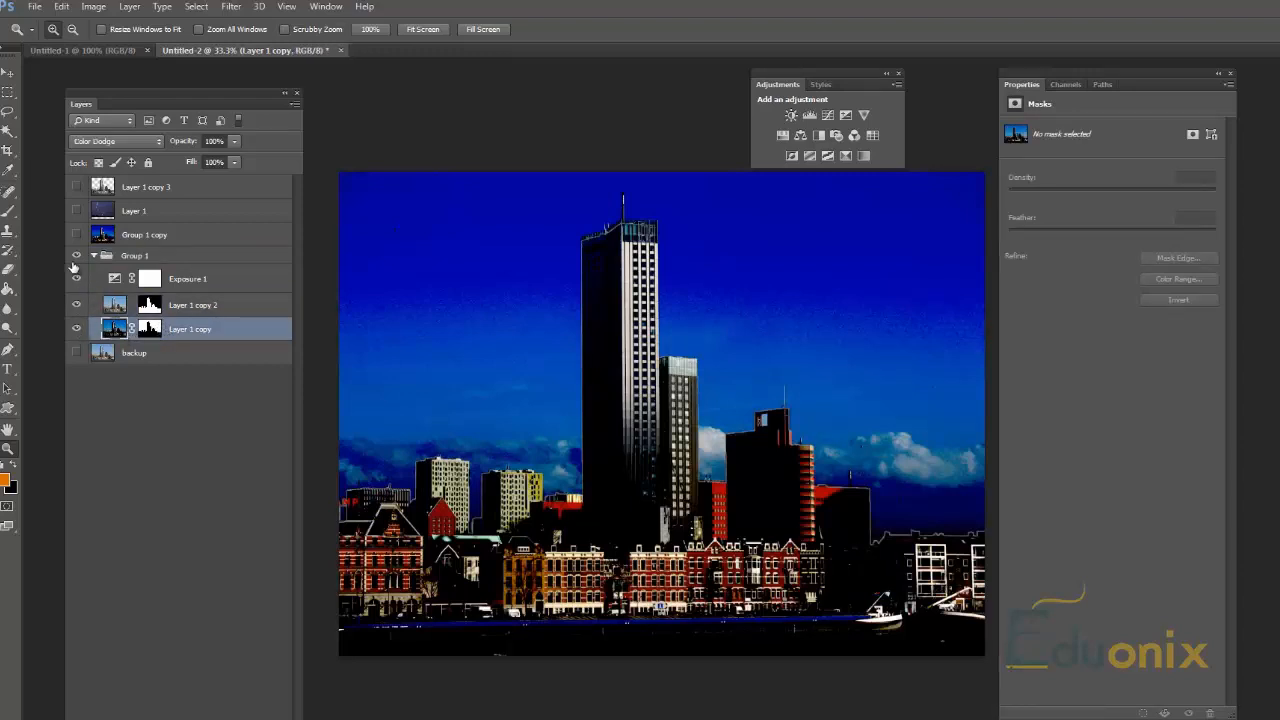
Step: Hide the Exposure 1 adjustment layer in Group 1 and delete its layer mask
click(76, 279)
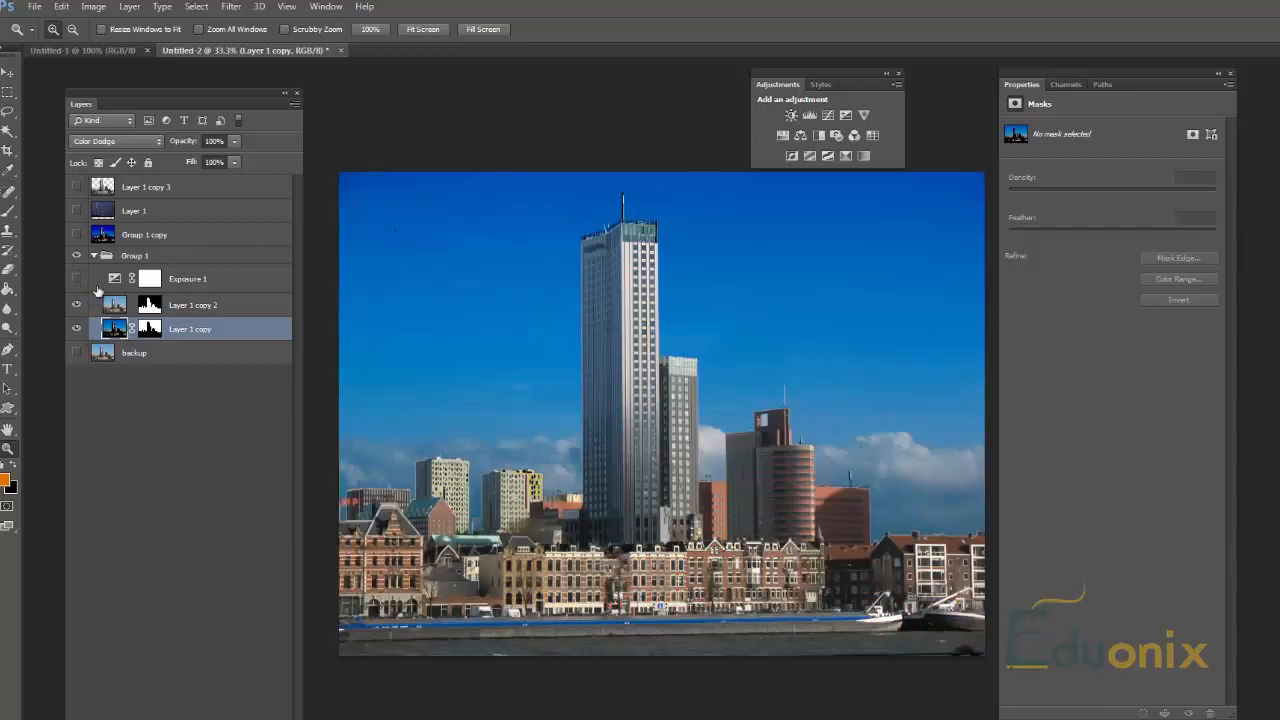
click(226, 279)
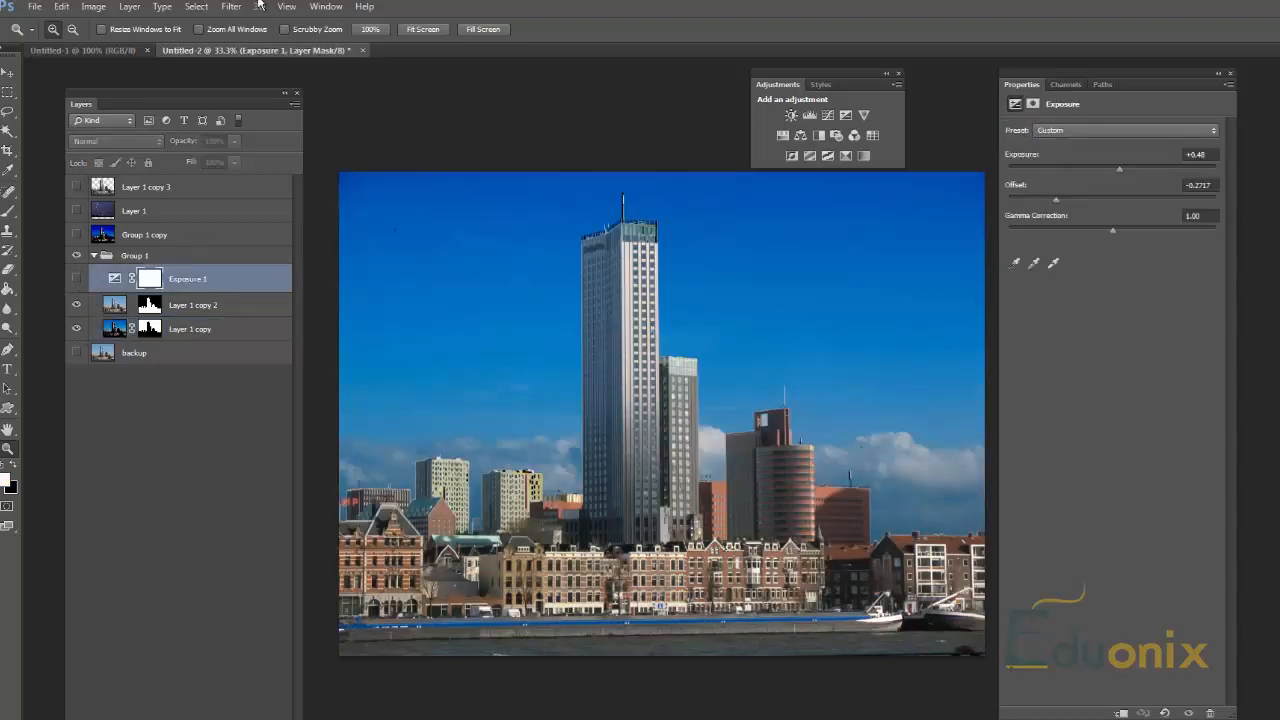
key(Delete)
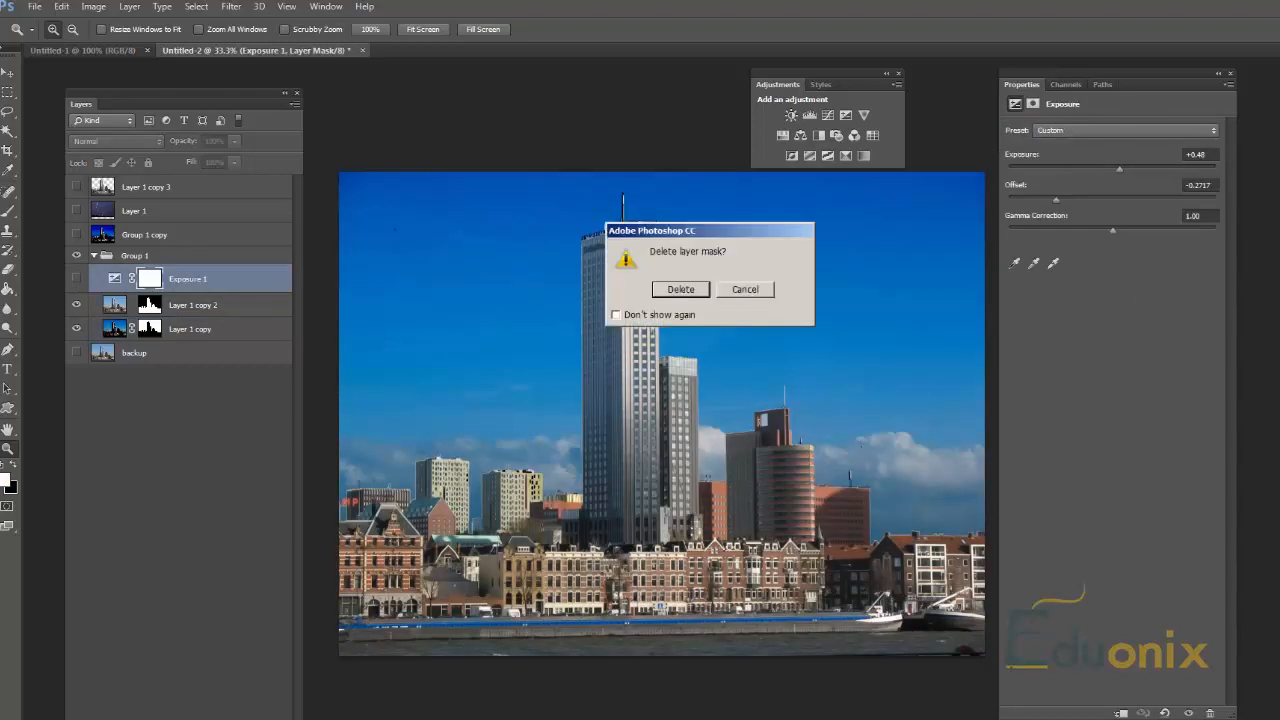
click(687, 290)
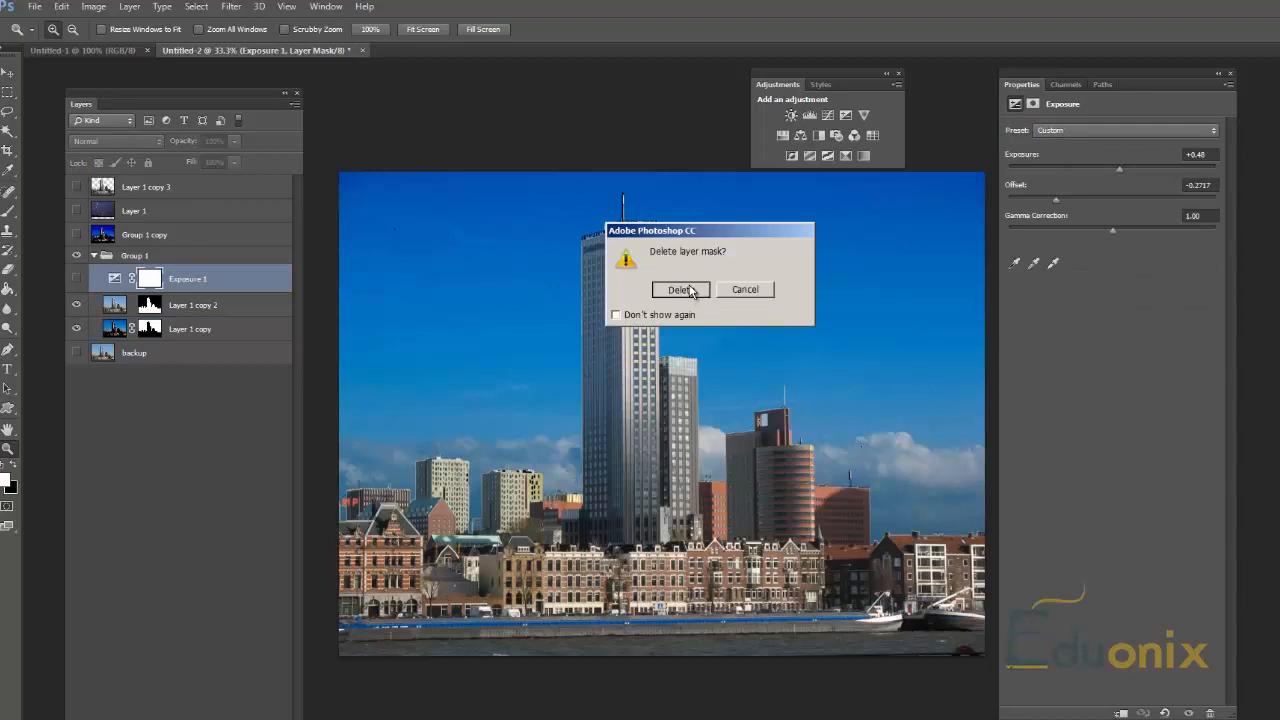
Step: Add a Hue/Saturation adjustment layer above Exposure 1 and set its hue to -61
click(787, 137)
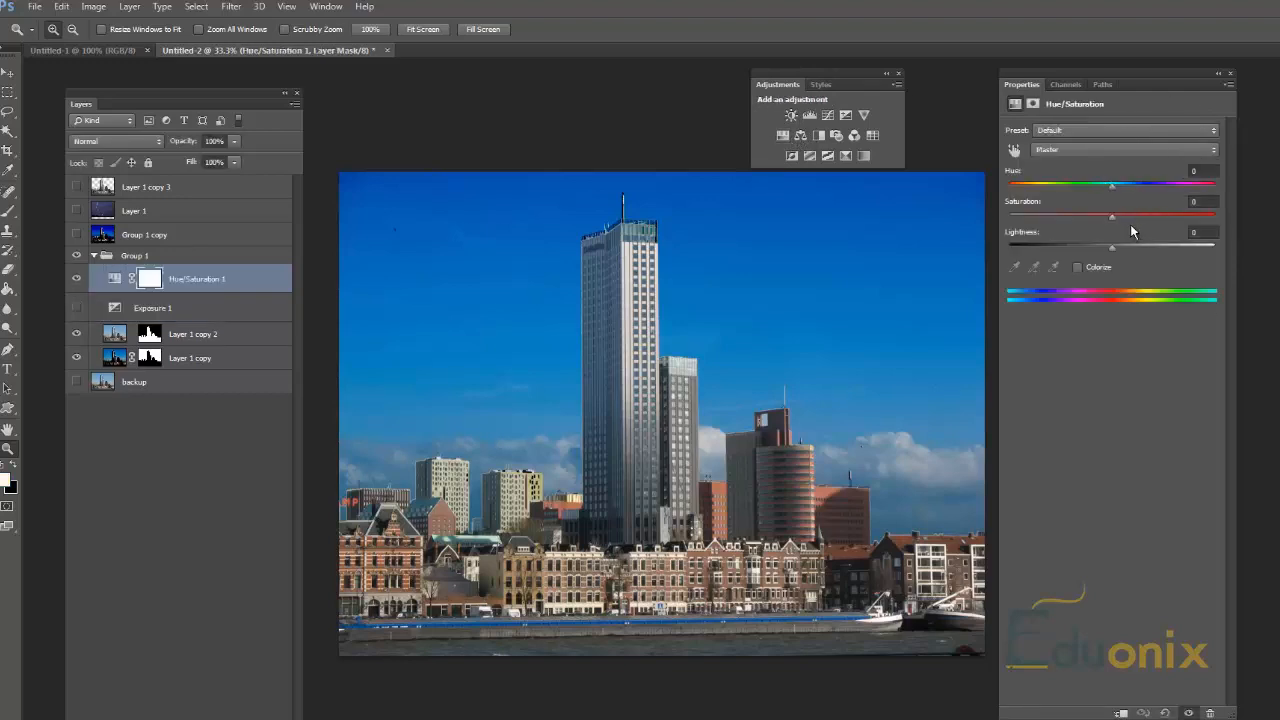
click(1134, 186)
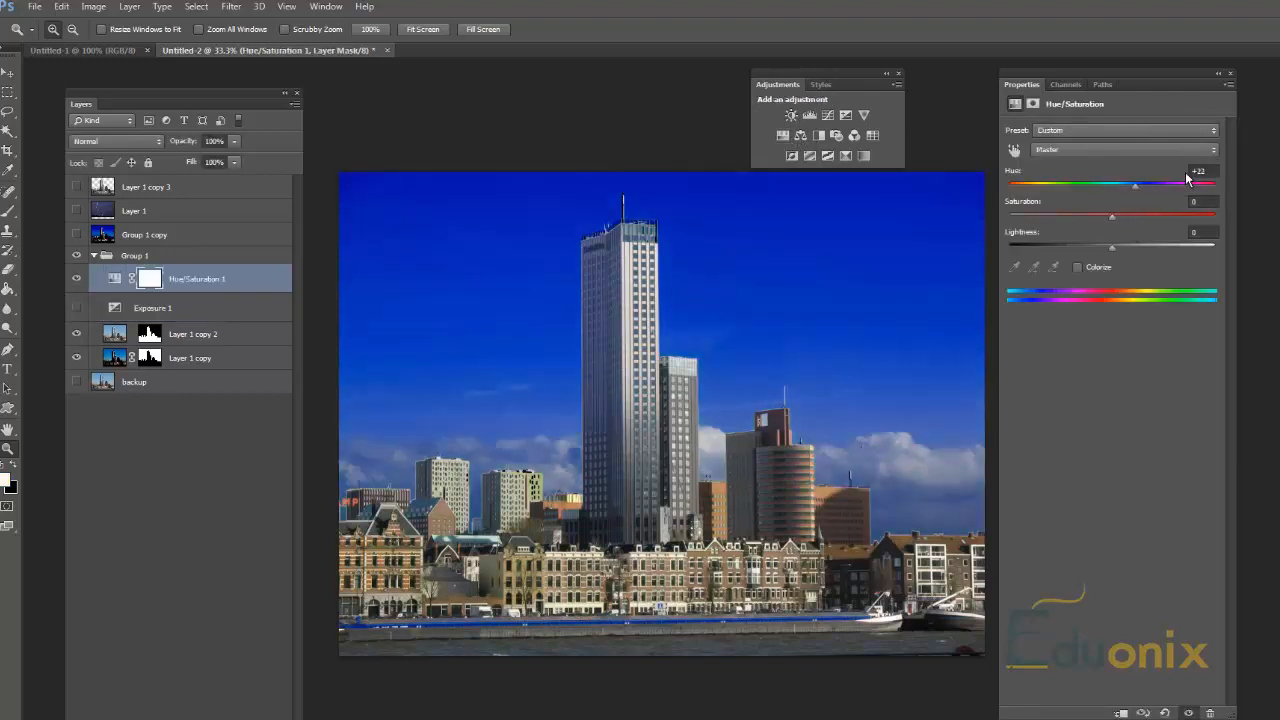
drag(1134, 186, 1059, 187)
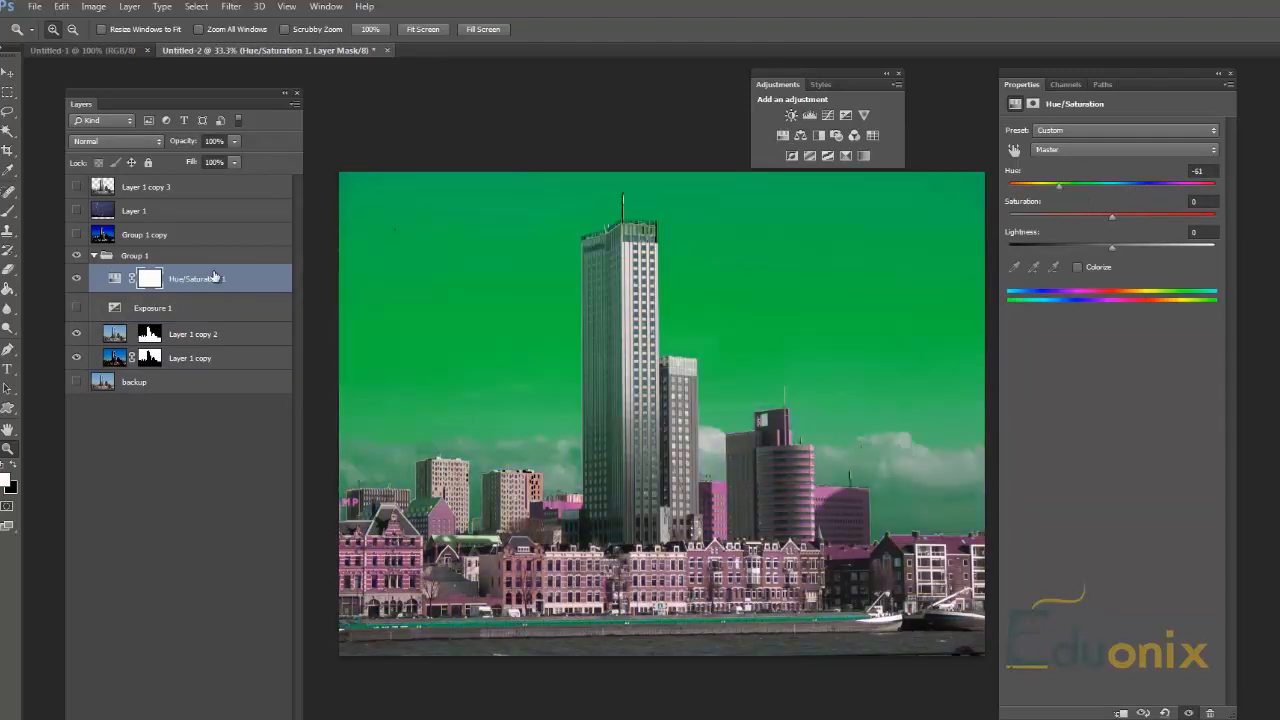
Step: Move the Hue/Saturation layer between Layer 1 copy 2 and Layer 1 copy, and toggle it off and on to compare the sky
drag(170, 287, 172, 362)
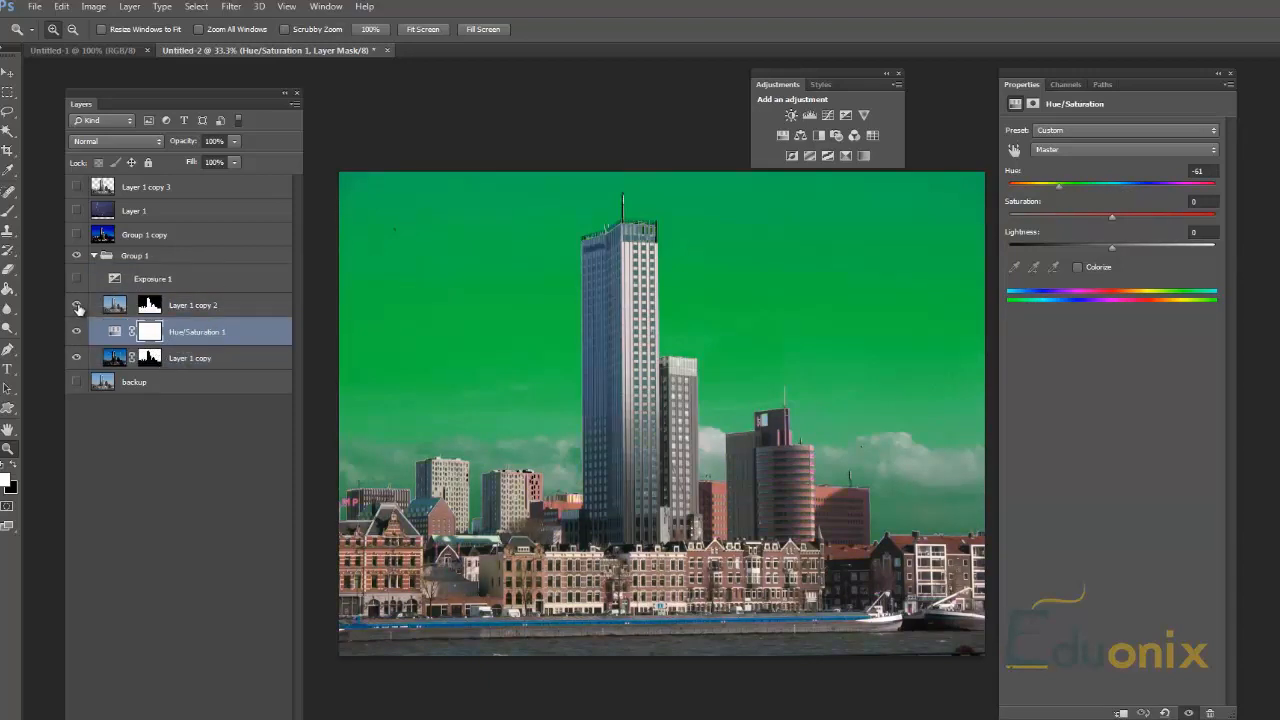
click(78, 334)
click(78, 333)
click(79, 332)
click(79, 332)
click(74, 335)
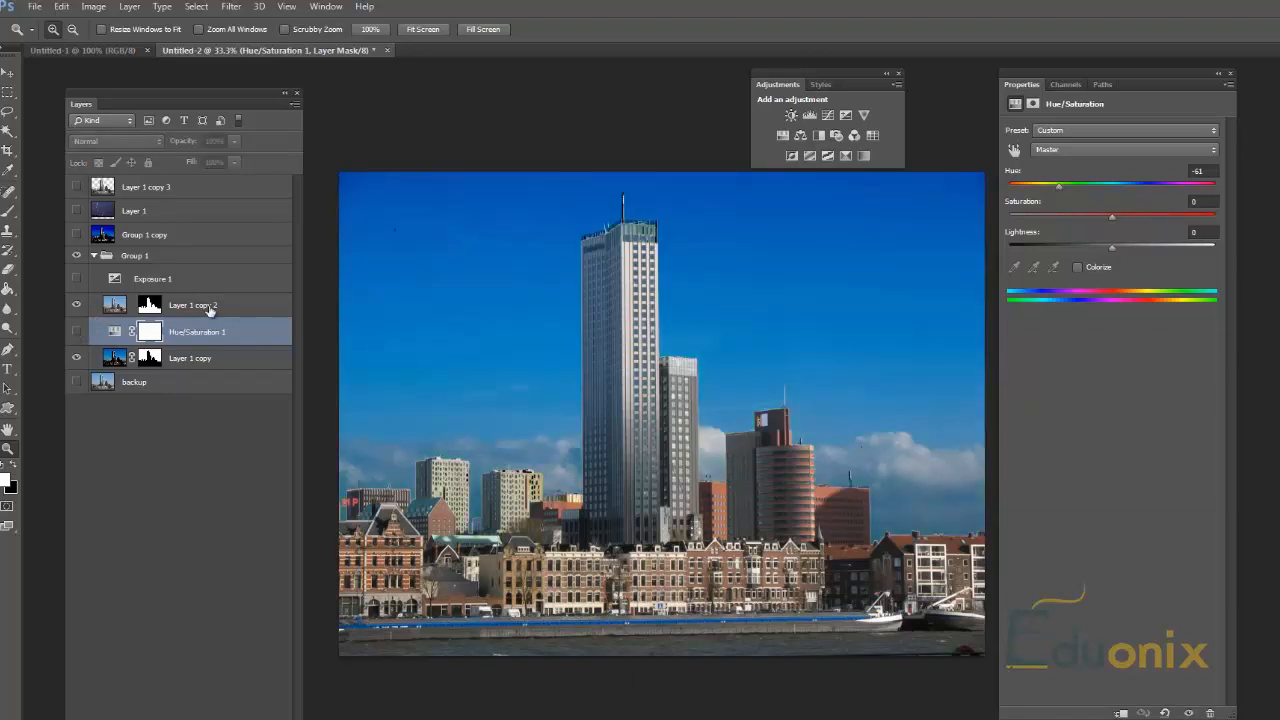
click(77, 331)
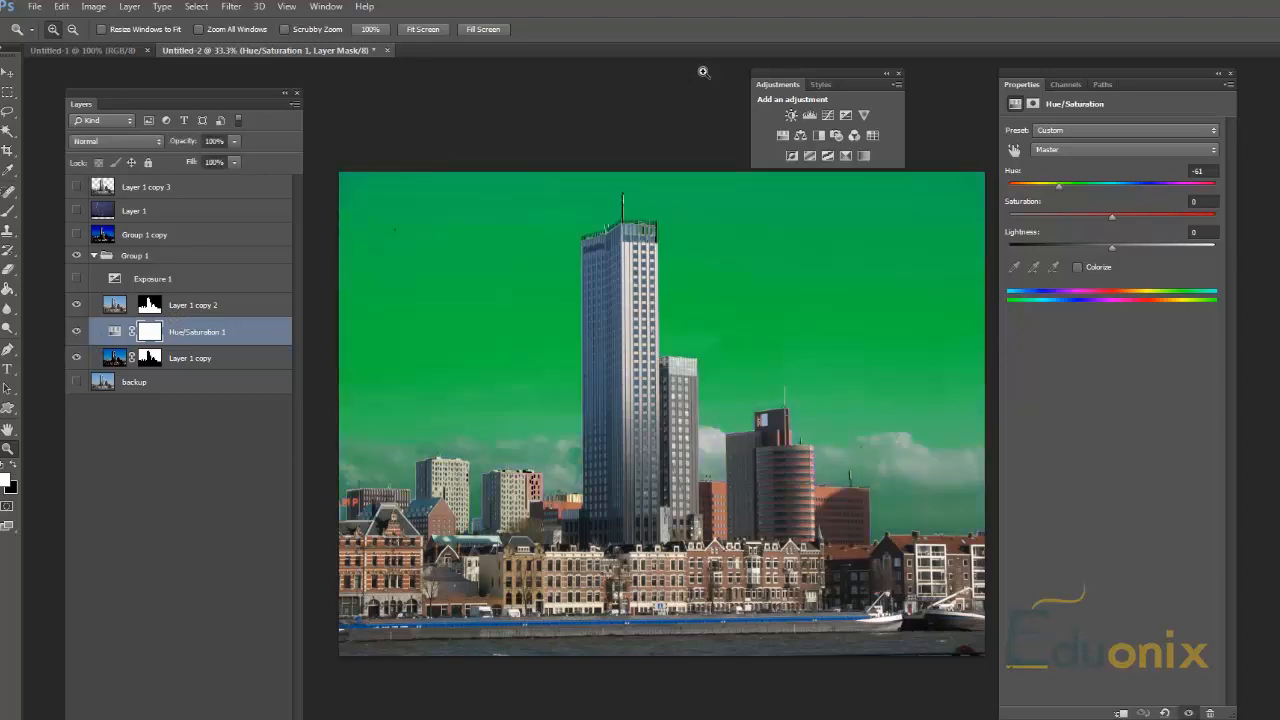
Step: Adjust the Hue/Saturation layer to hue -32, saturation -51 and lightness +1
drag(1113, 220, 1058, 233)
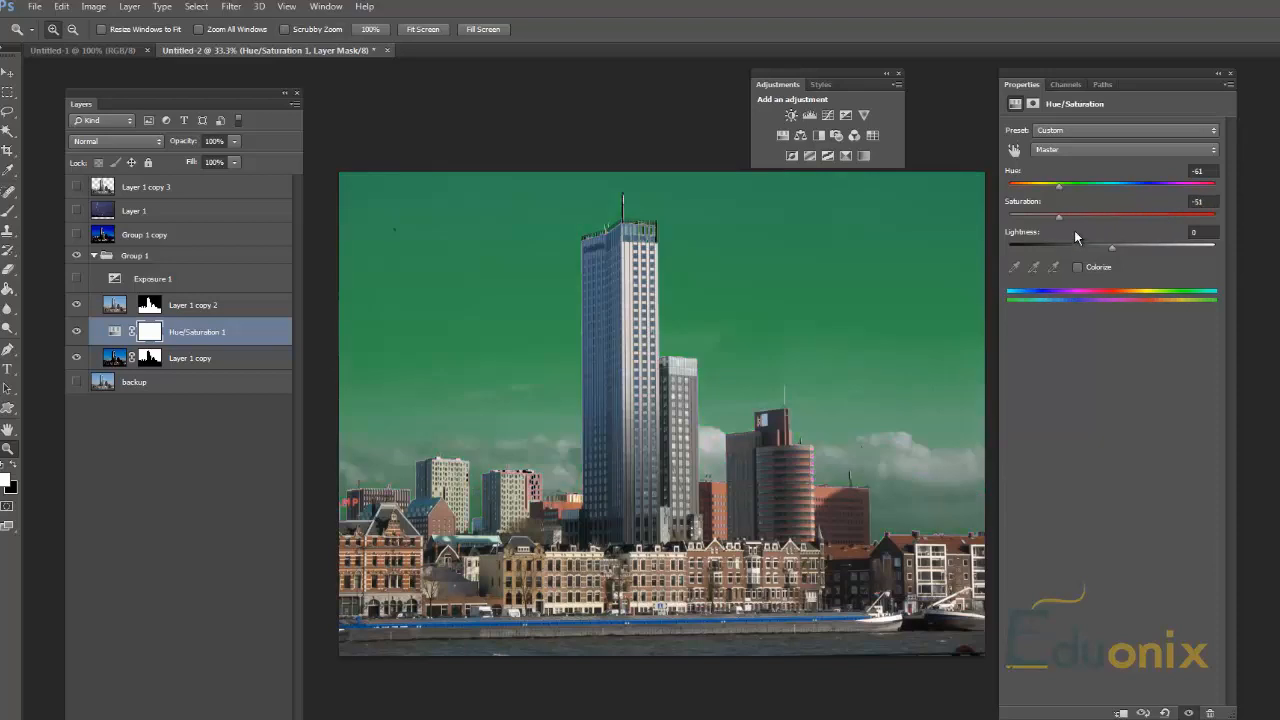
drag(1114, 249, 1095, 262)
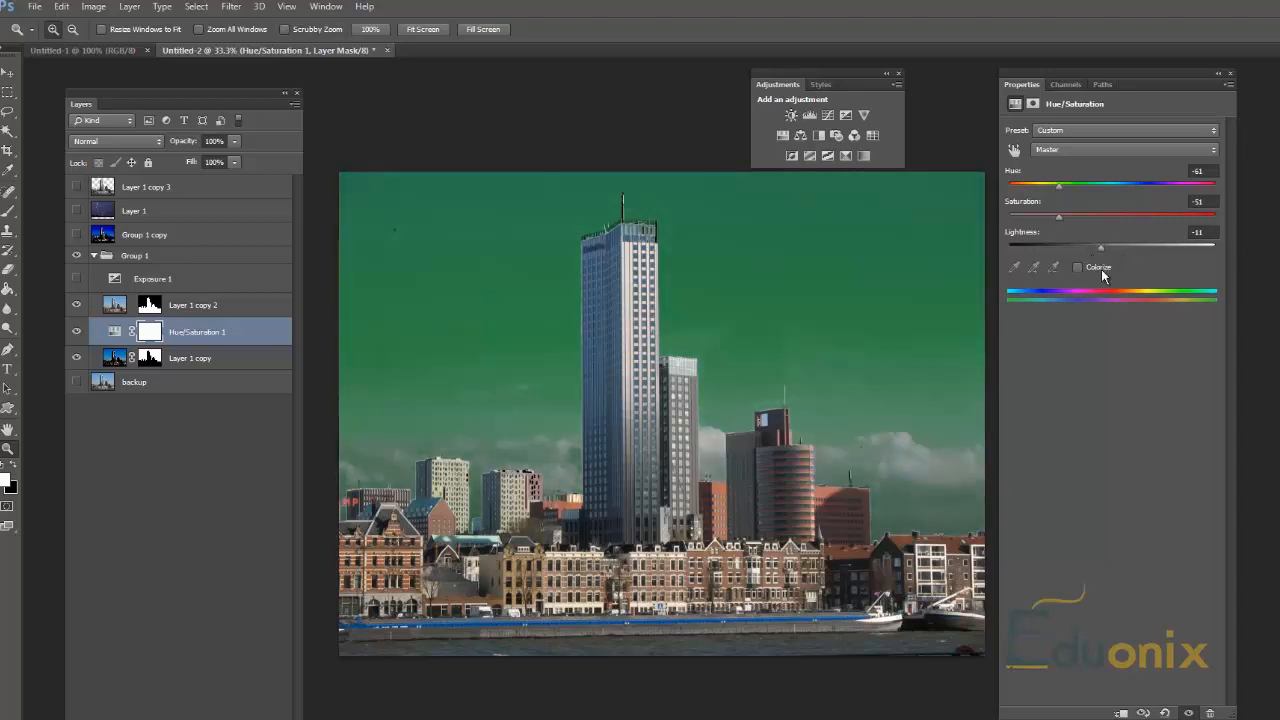
drag(1101, 248, 1126, 249)
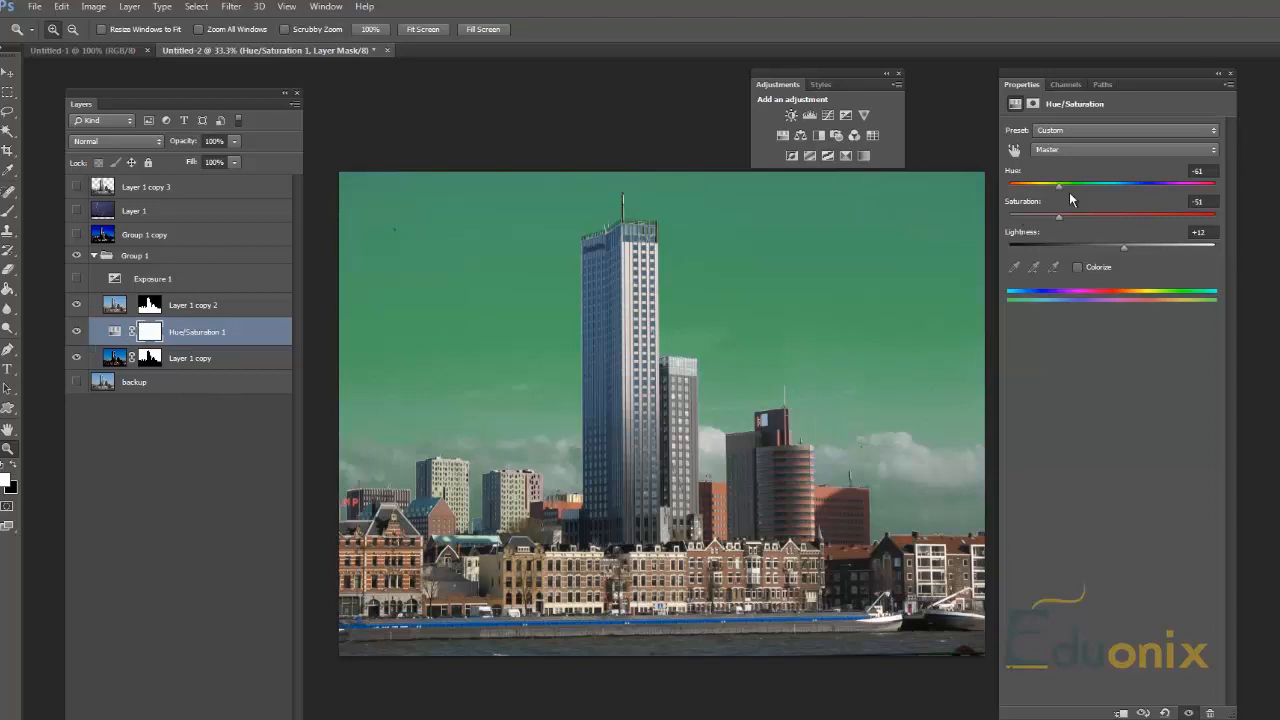
mouse_move(1062, 191)
mouse_down()
mouse_move(1140, 190)
mouse_move(1081, 207)
mouse_up()
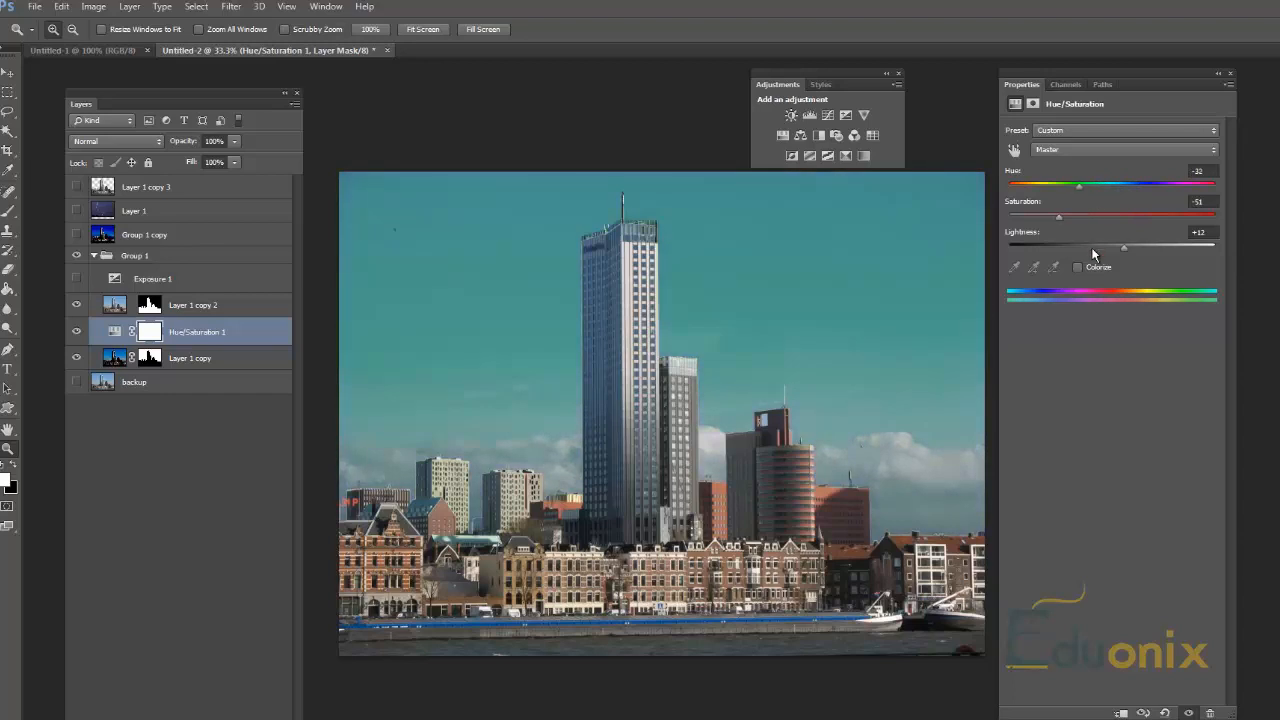
drag(1124, 247, 1113, 246)
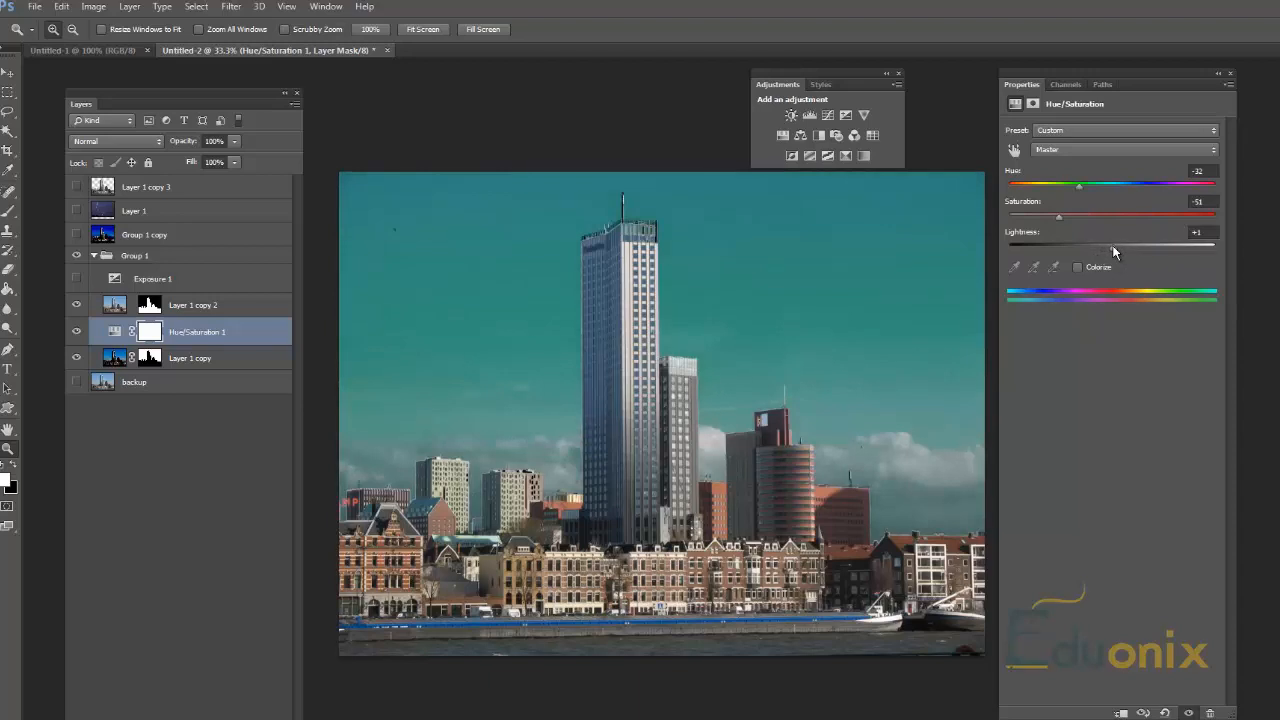
Step: Add a Color Balance adjustment above Hue/Saturation and set its Shadows to red +71, green +70 and blue +72
click(800, 138)
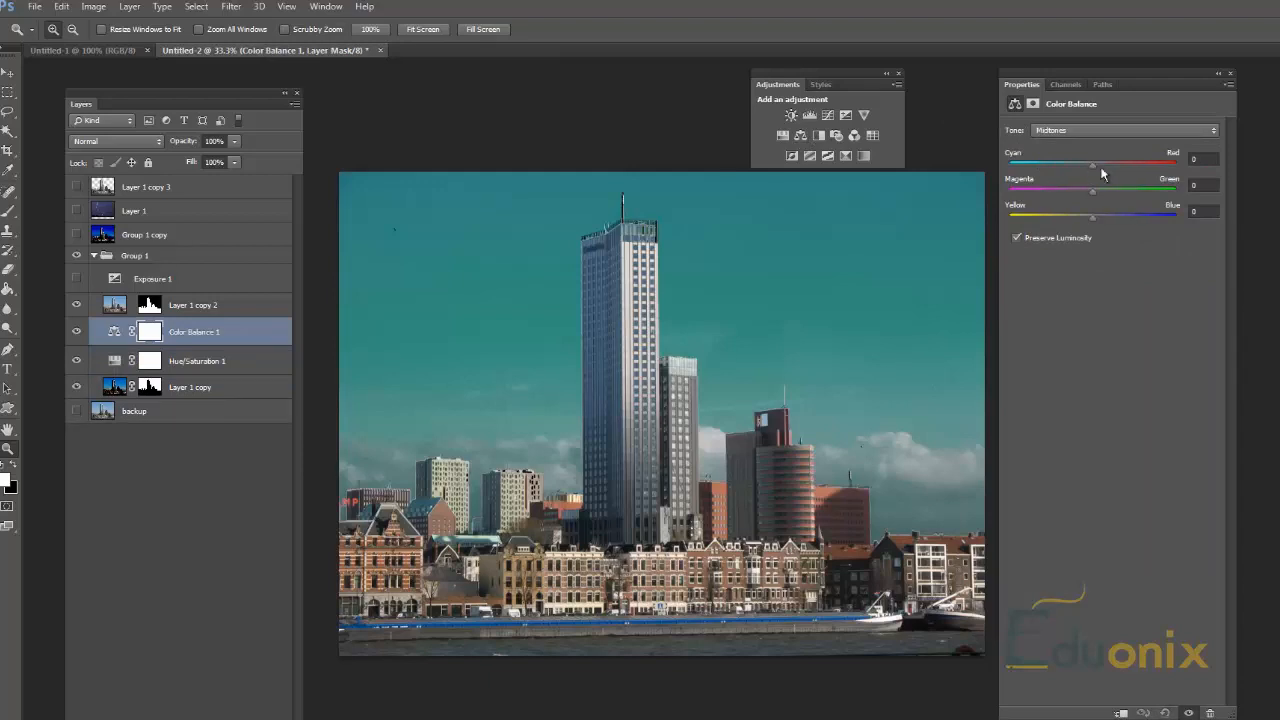
click(1096, 131)
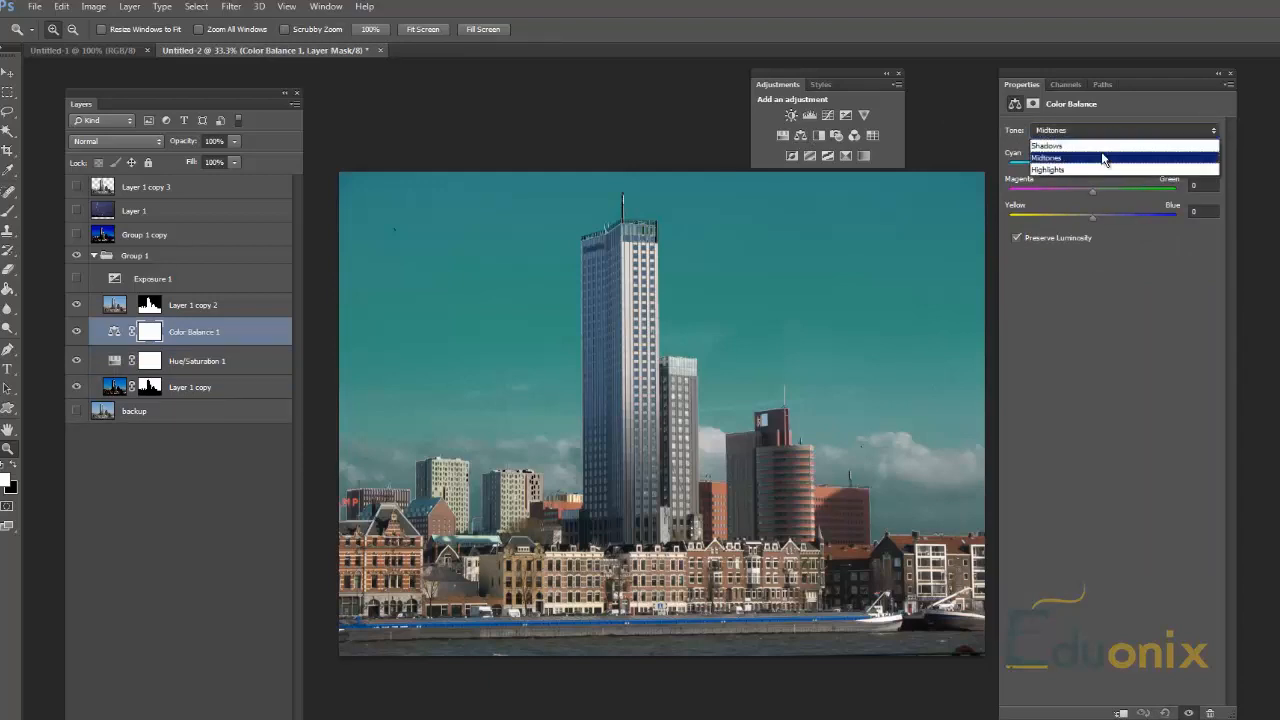
click(1104, 158)
click(1104, 132)
click(1094, 146)
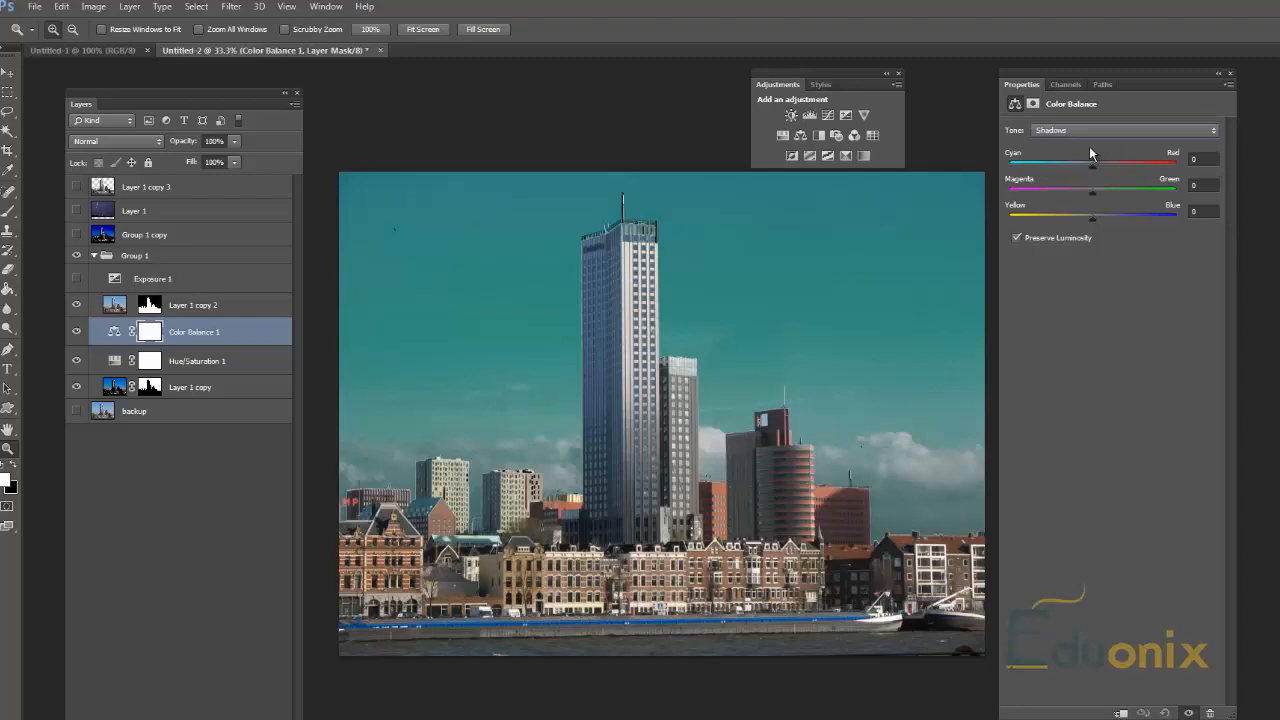
drag(1100, 168, 1151, 168)
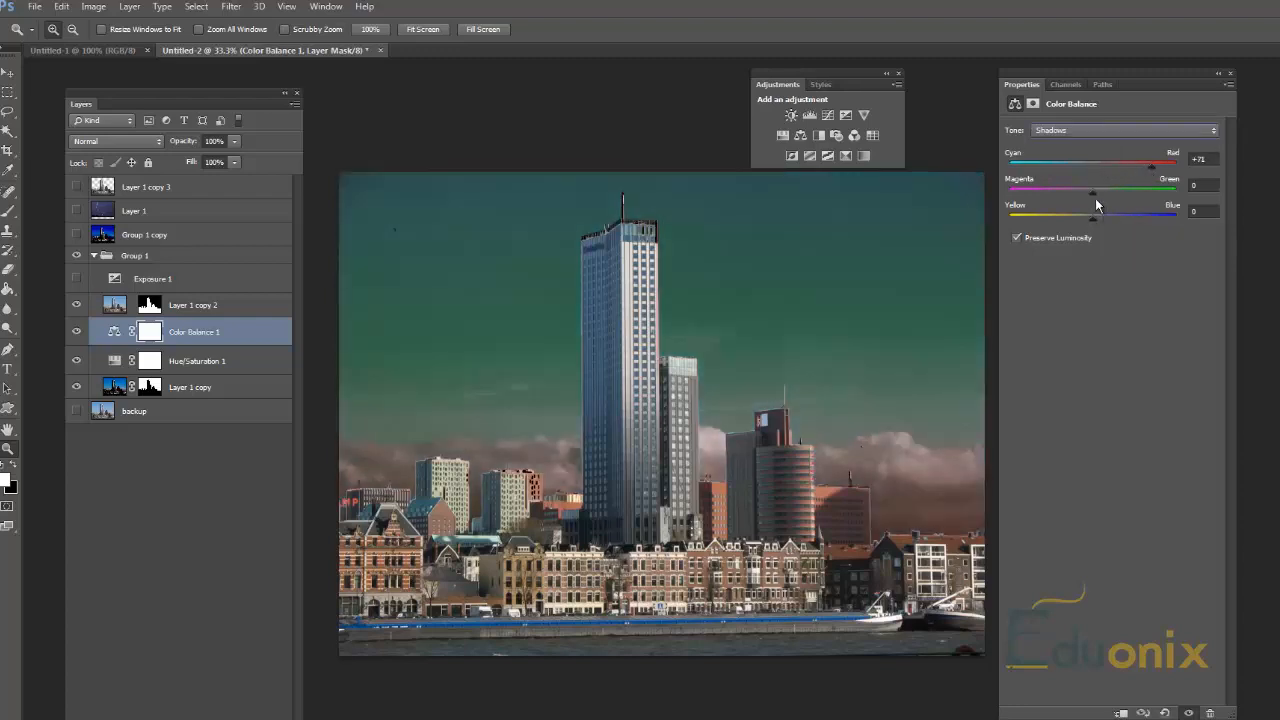
drag(1093, 198, 1157, 194)
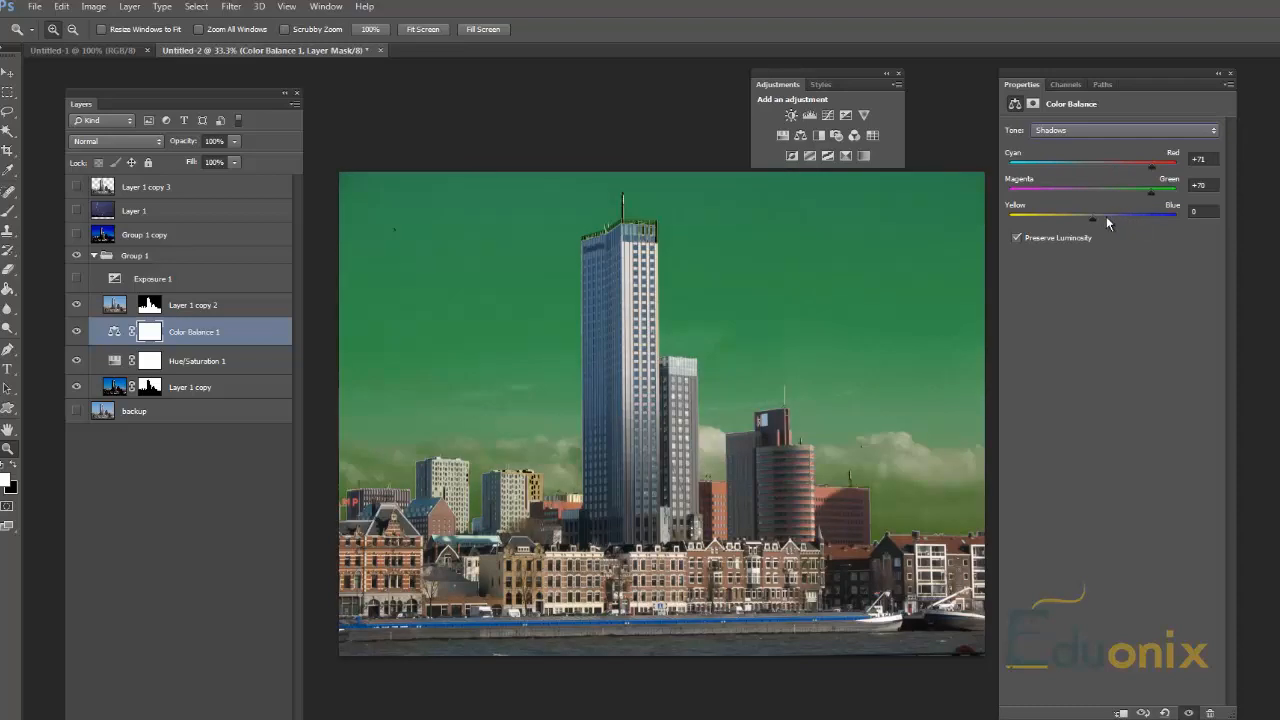
drag(1093, 218, 1152, 222)
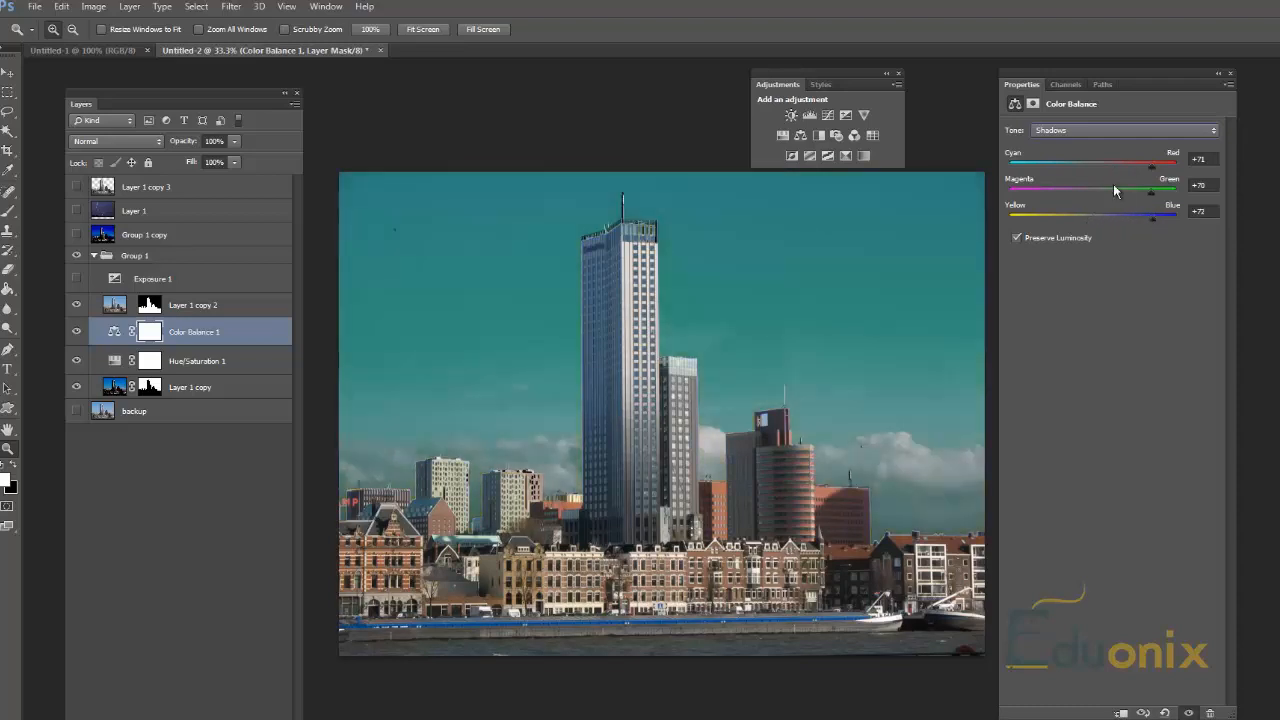
Step: Set the Color Balance Highlights to Cyan-Red -81, Magenta-Green -79 and Yellow-Blue -82
click(1120, 131)
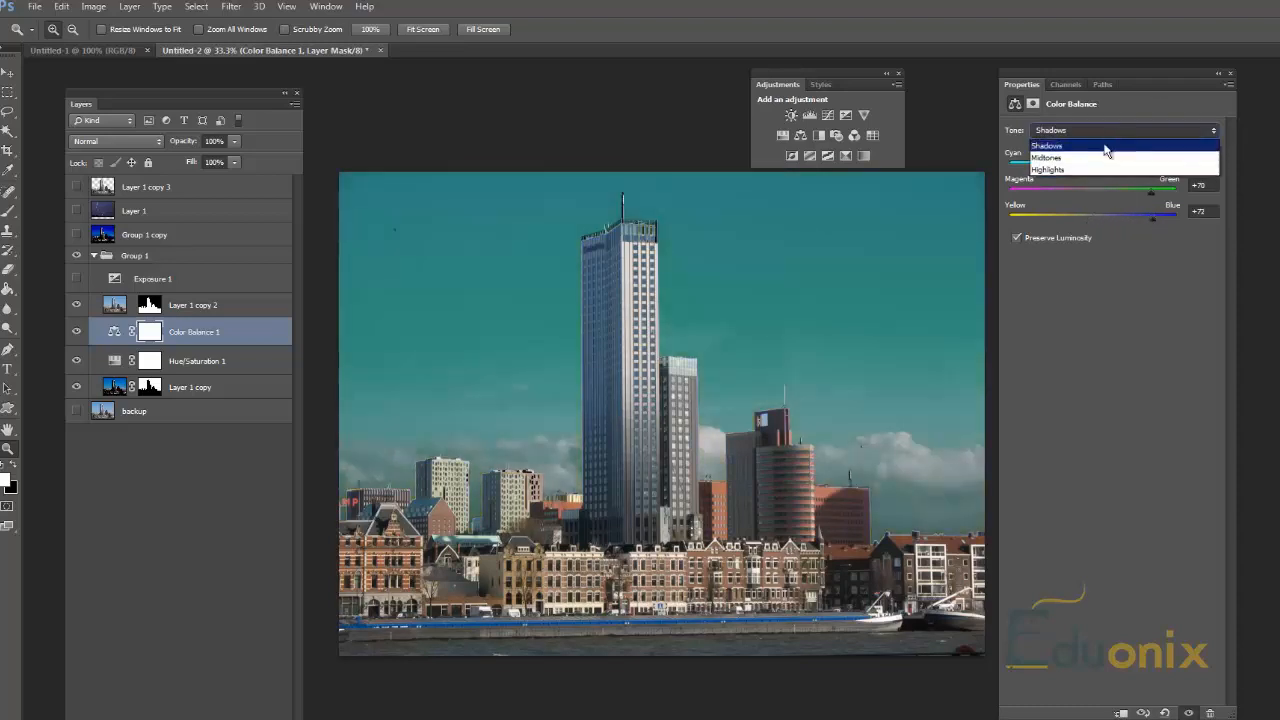
click(1084, 171)
click(1024, 165)
click(1026, 190)
click(1025, 217)
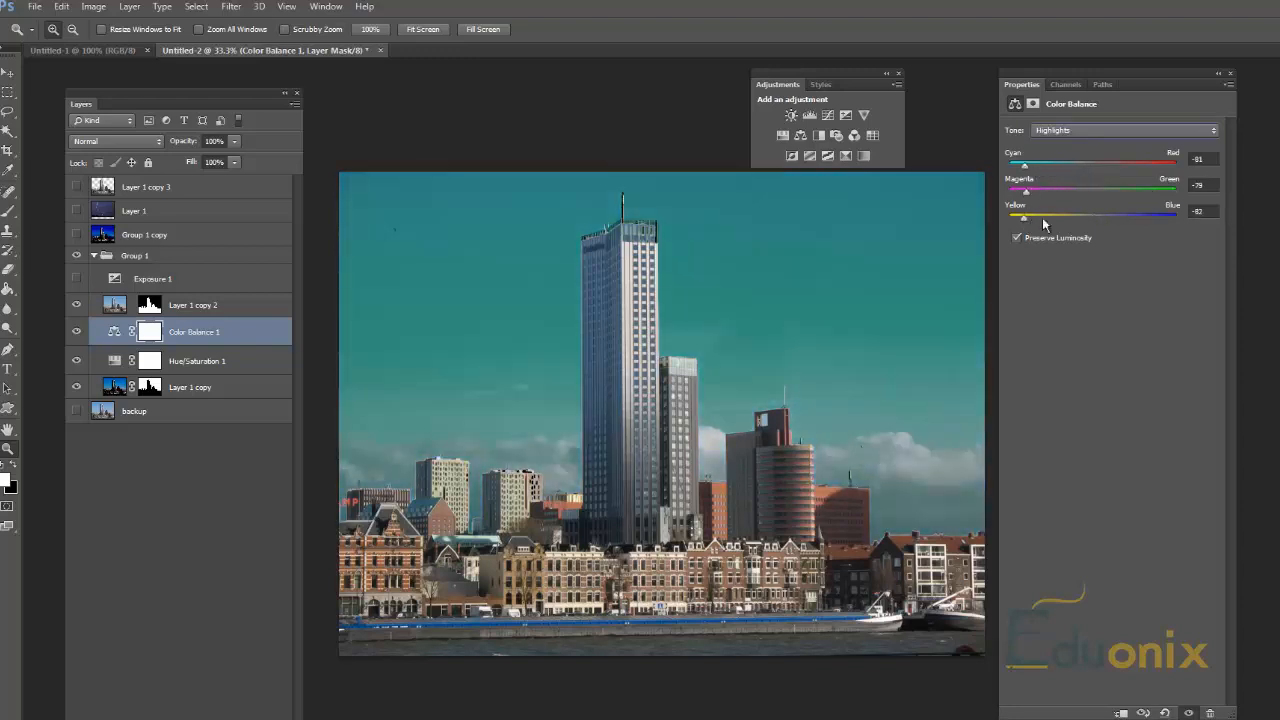
Step: Raise the Color Balance Highlights to blue +56 and green +57, and shift Cyan-Red toward red
click(1139, 216)
click(1140, 190)
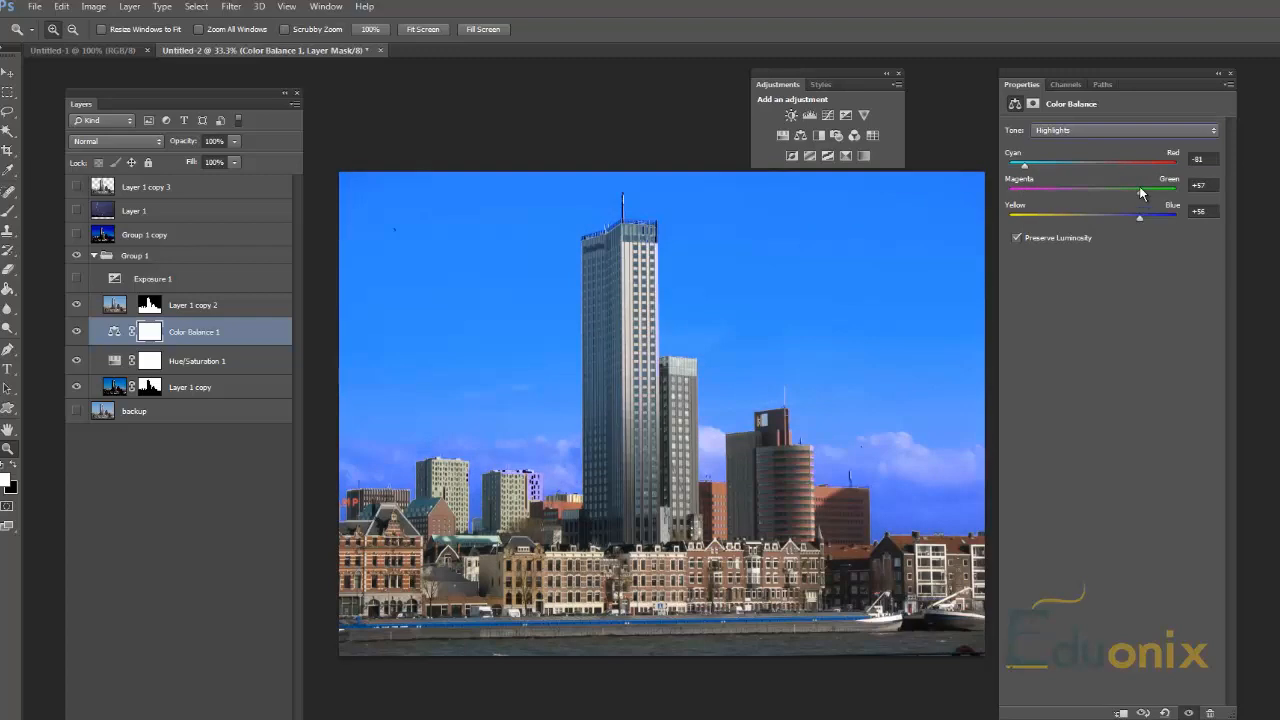
click(1143, 165)
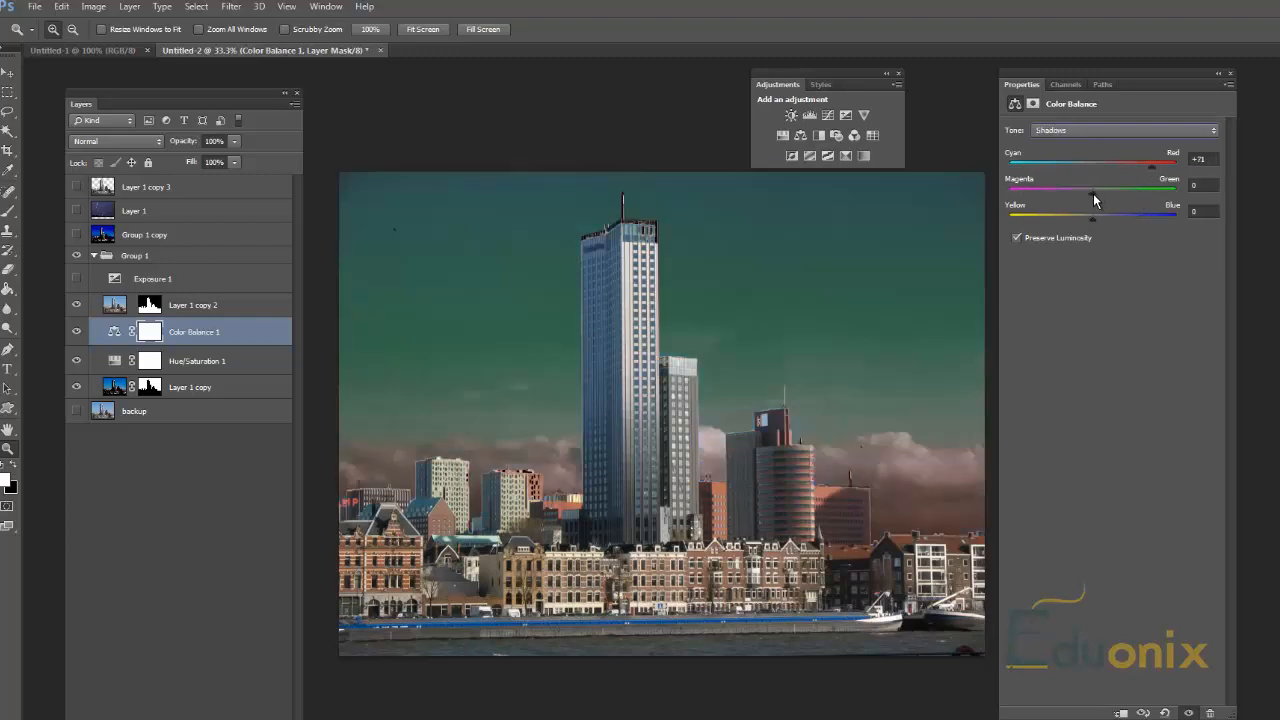
Step: Set the Color Balance Shadows to green +70 and blue +72, and the Highlights to red +54, green +57 and blue +56
drag(1094, 194, 1152, 192)
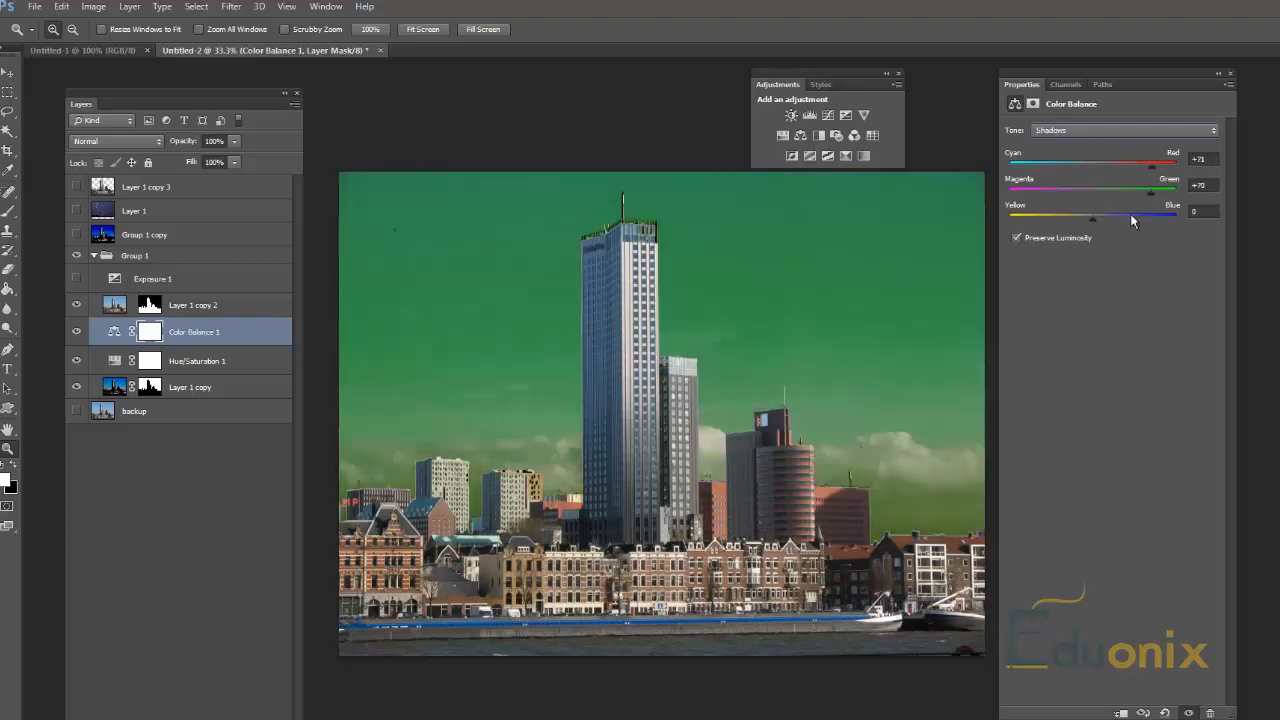
click(1153, 214)
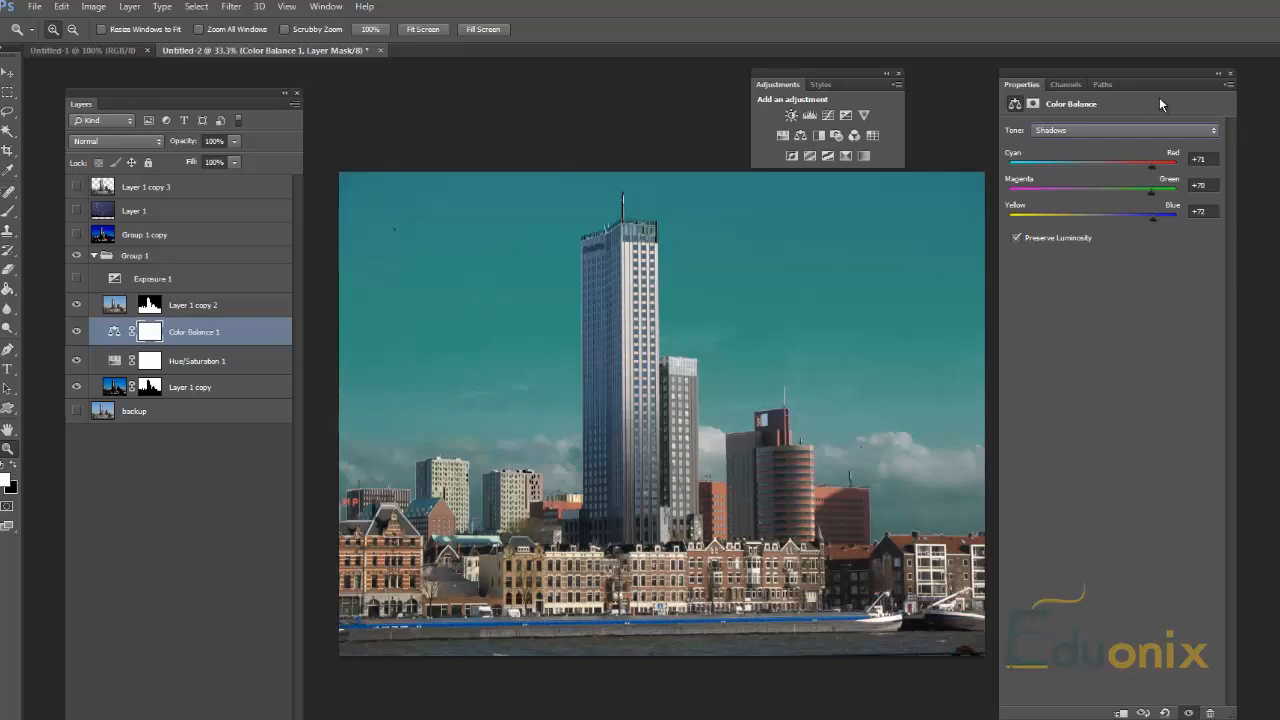
click(1117, 135)
click(1085, 175)
drag(1088, 168, 1025, 172)
click(1026, 191)
click(1025, 216)
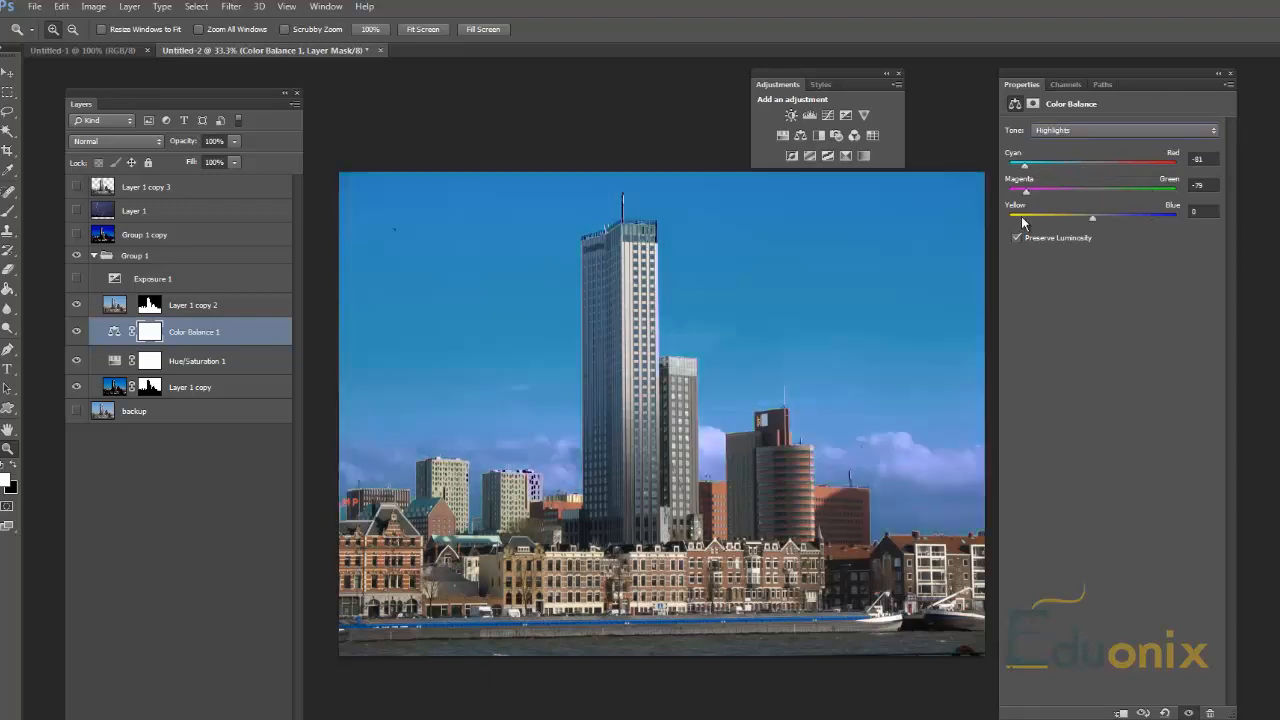
click(1139, 217)
click(1140, 191)
click(1140, 165)
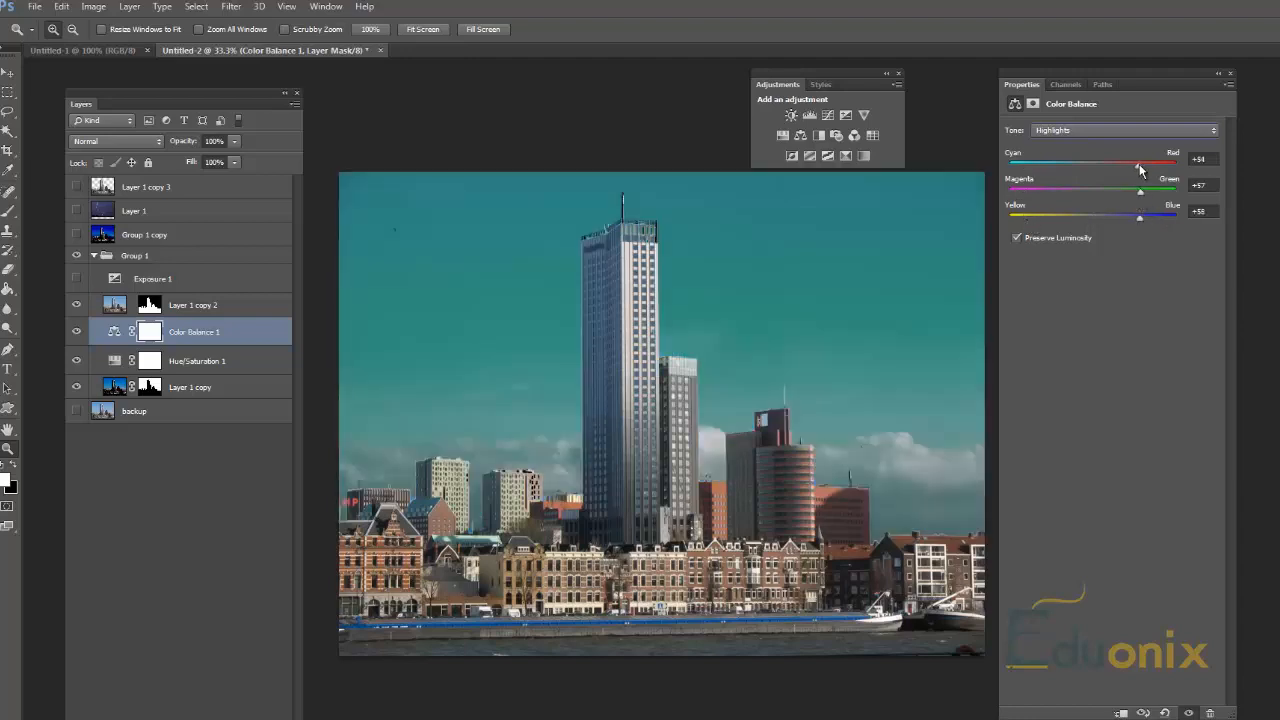